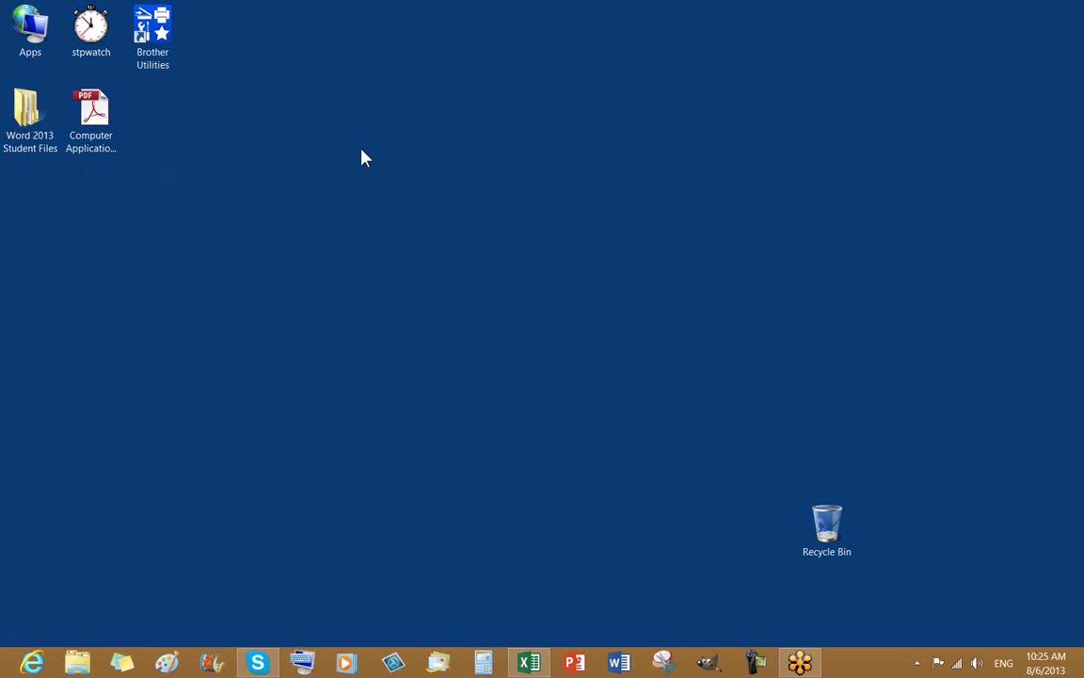
# Step: Unpin the PowerPoint Sudent Files folder from the File Explorer taskbar jump list
pyautogui.rightClick(81, 662)
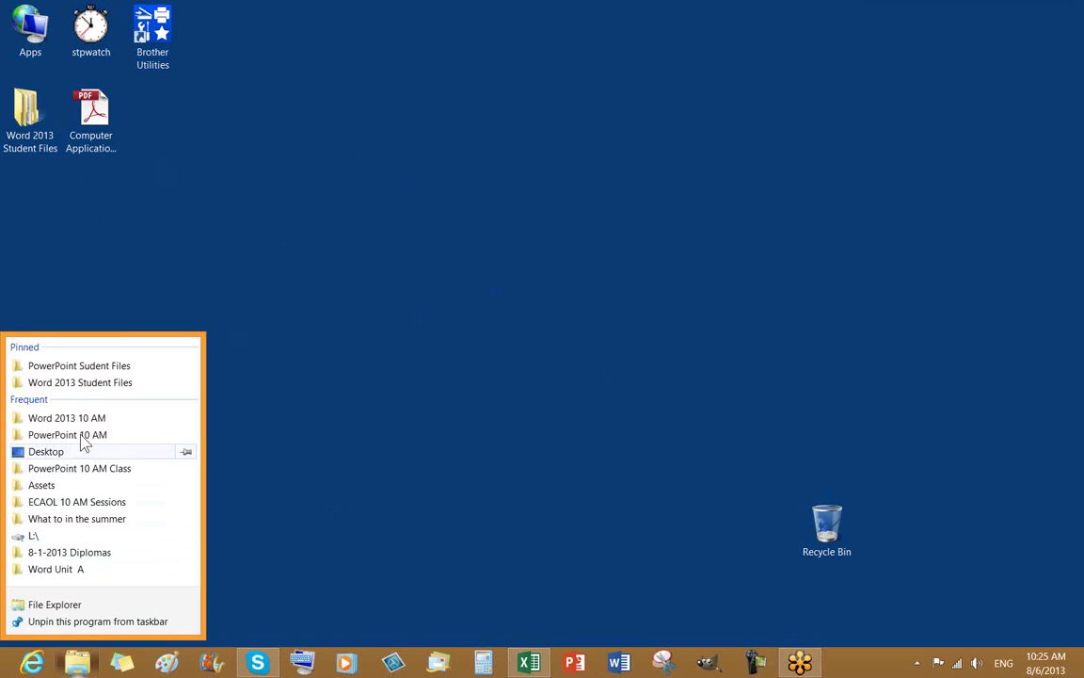
pyautogui.click(82, 368)
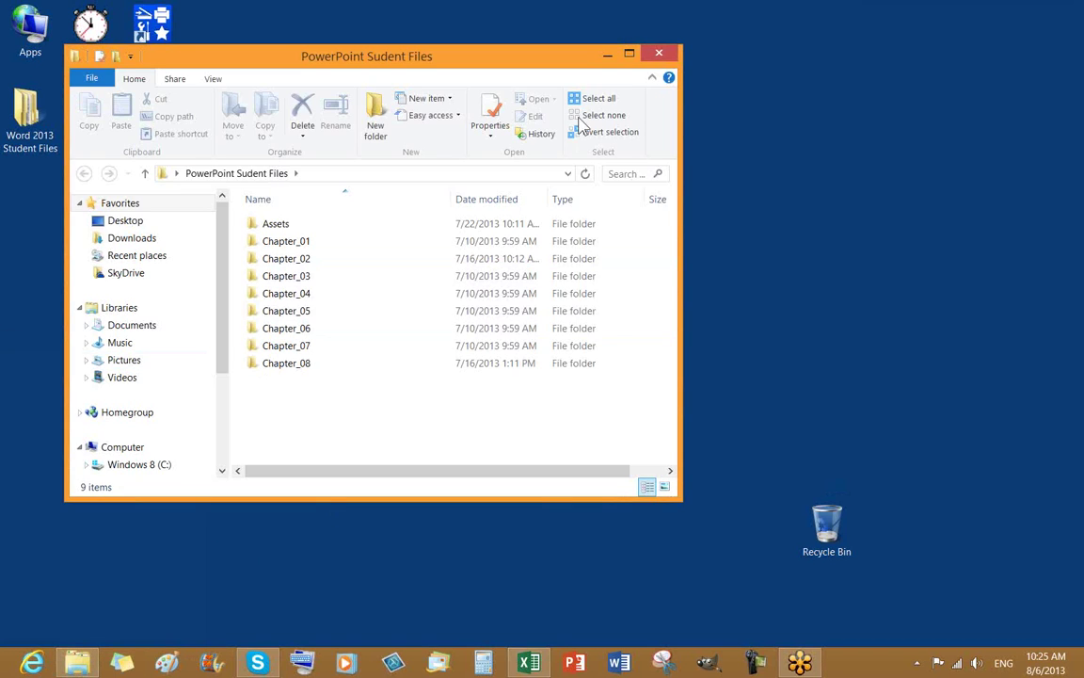
pyautogui.click(659, 57)
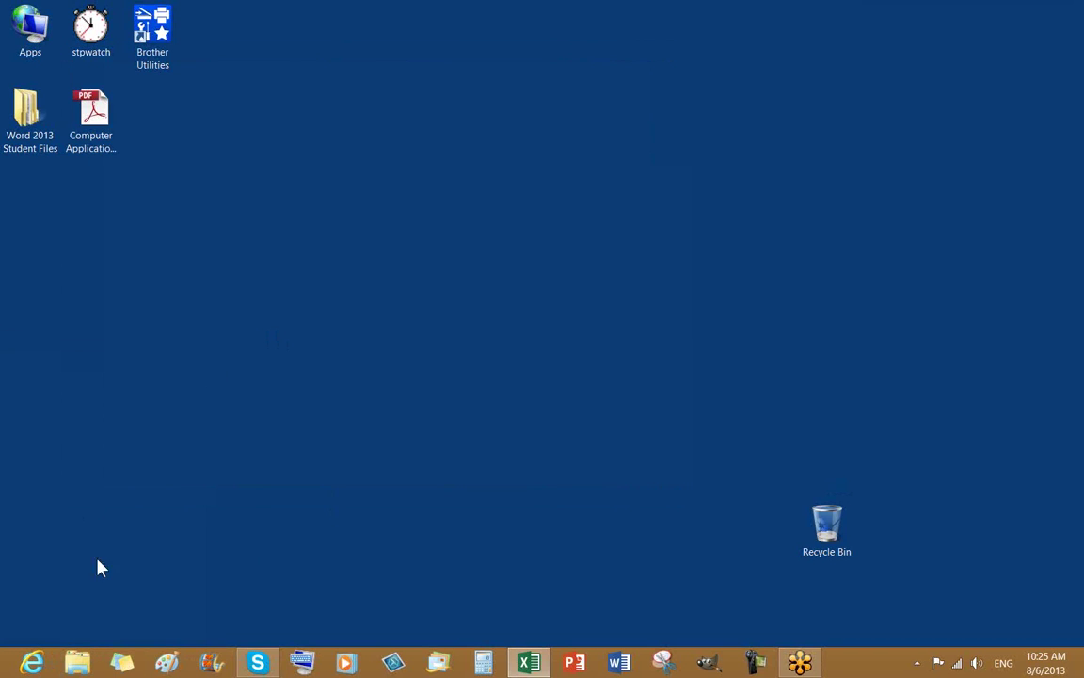
pyautogui.rightClick(77, 663)
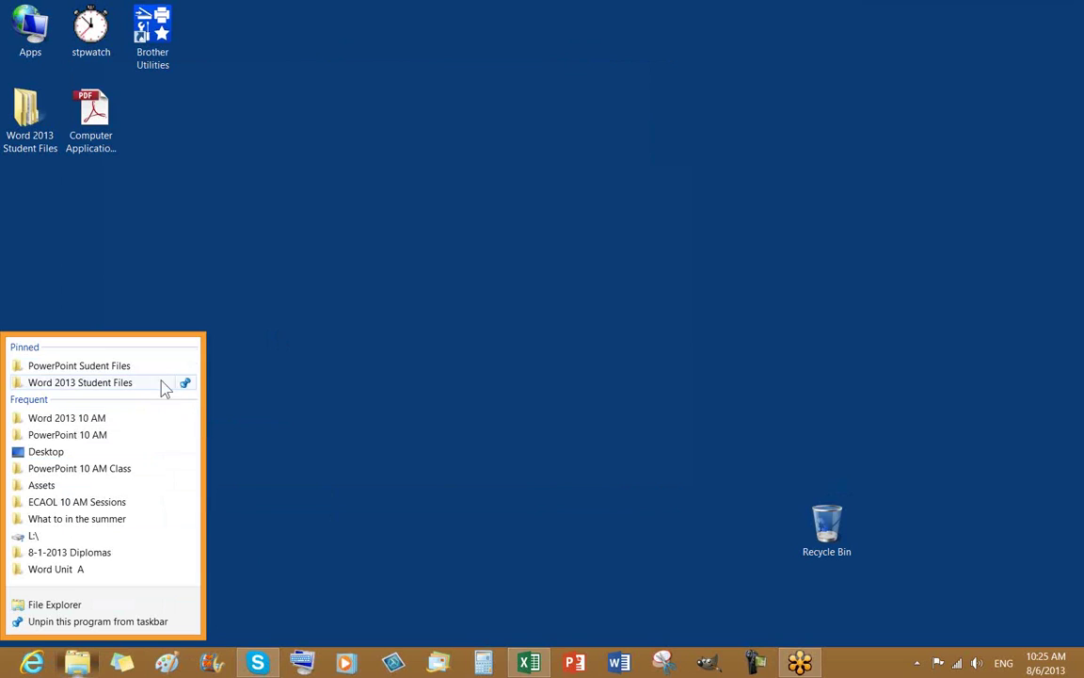
pyautogui.click(187, 367)
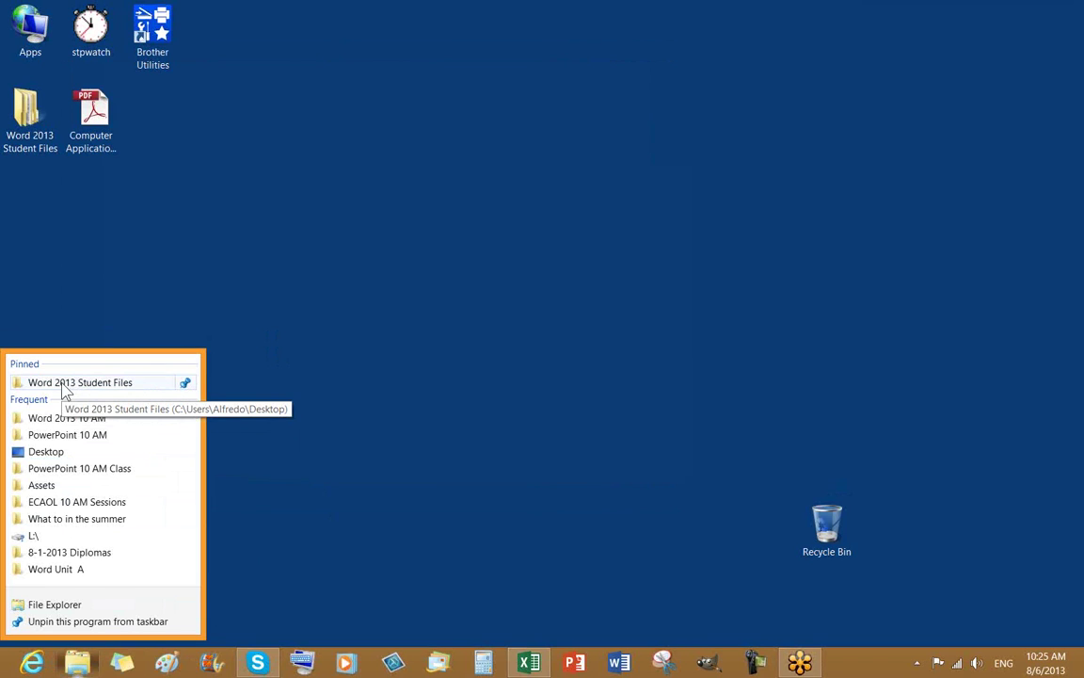
# Step: Open Word 2013 Student Files > Word Unit D and select the WD D-7 document
pyautogui.click(65, 386)
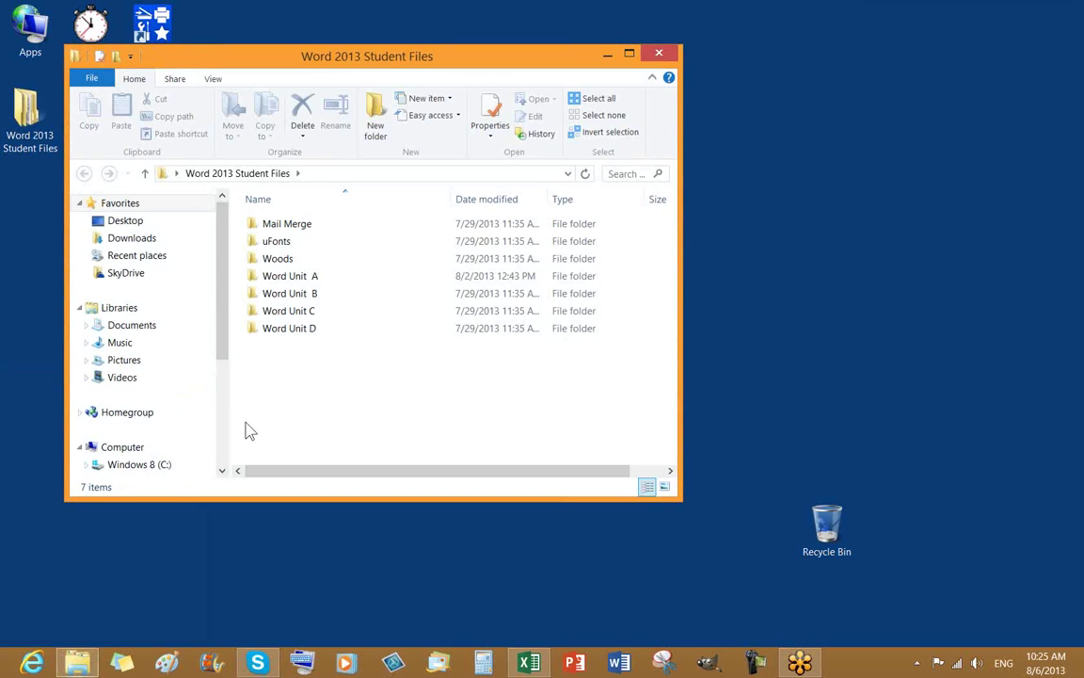
pyautogui.click(299, 229)
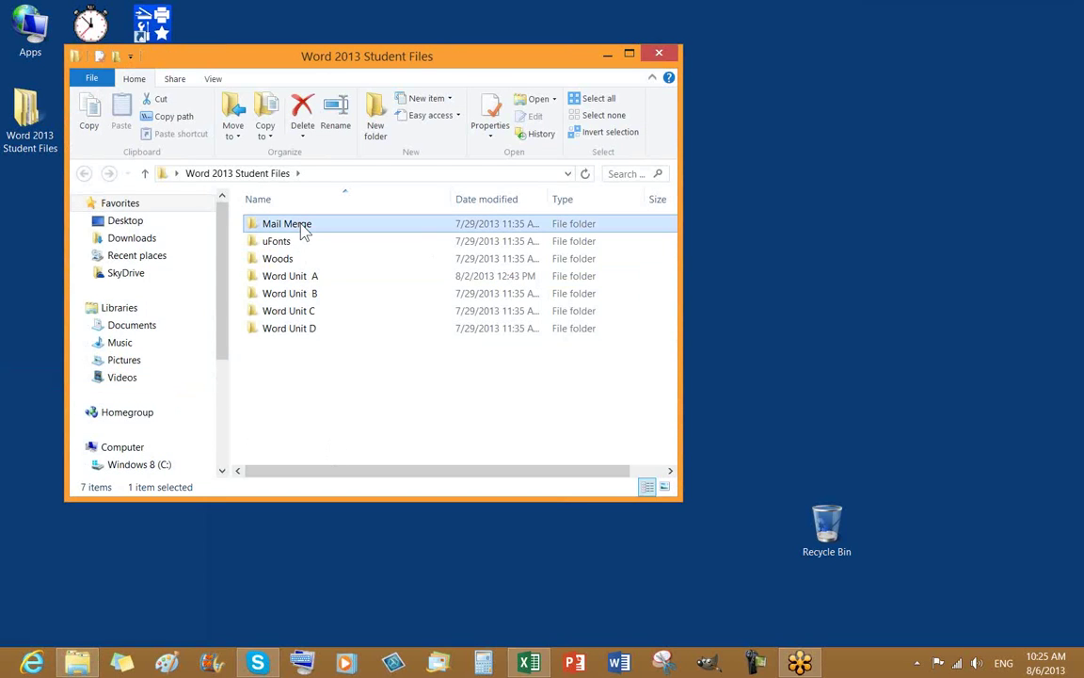
pyautogui.click(303, 334)
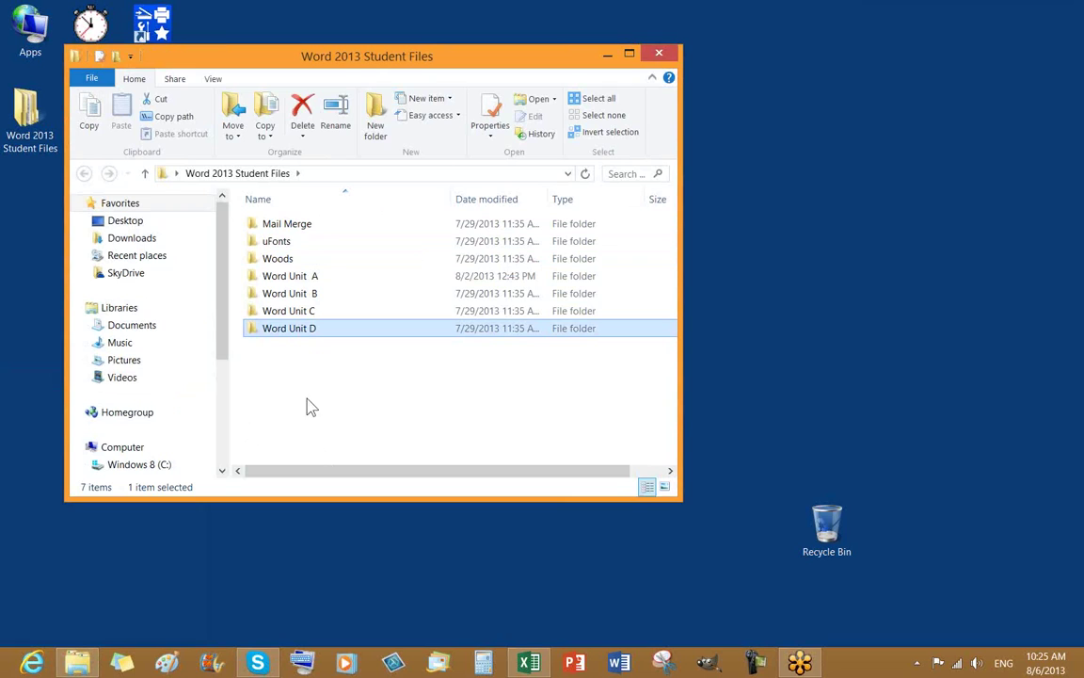
pyautogui.doubleClick(308, 336)
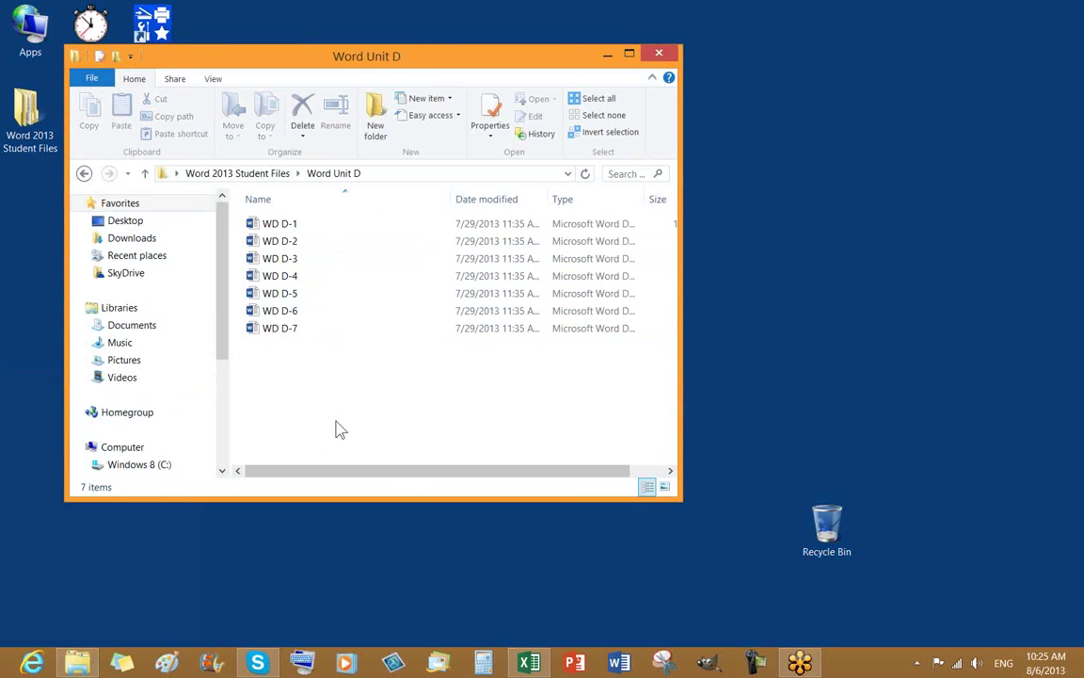
pyautogui.moveTo(306, 65); pyautogui.dragTo(280, 48)
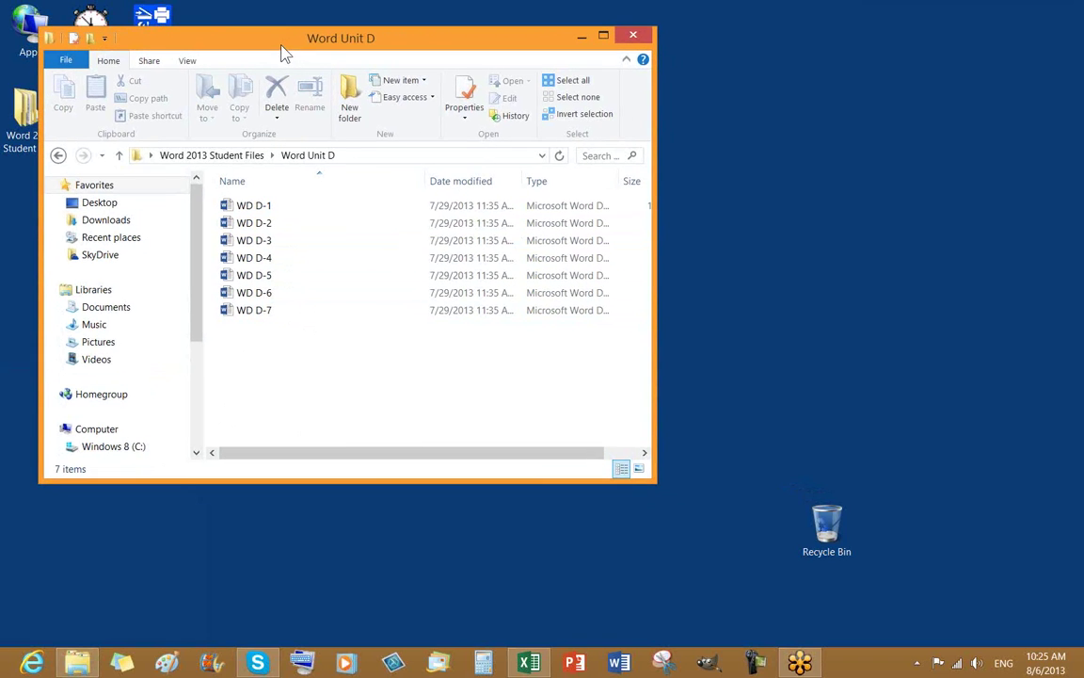
pyautogui.click(1073, 218)
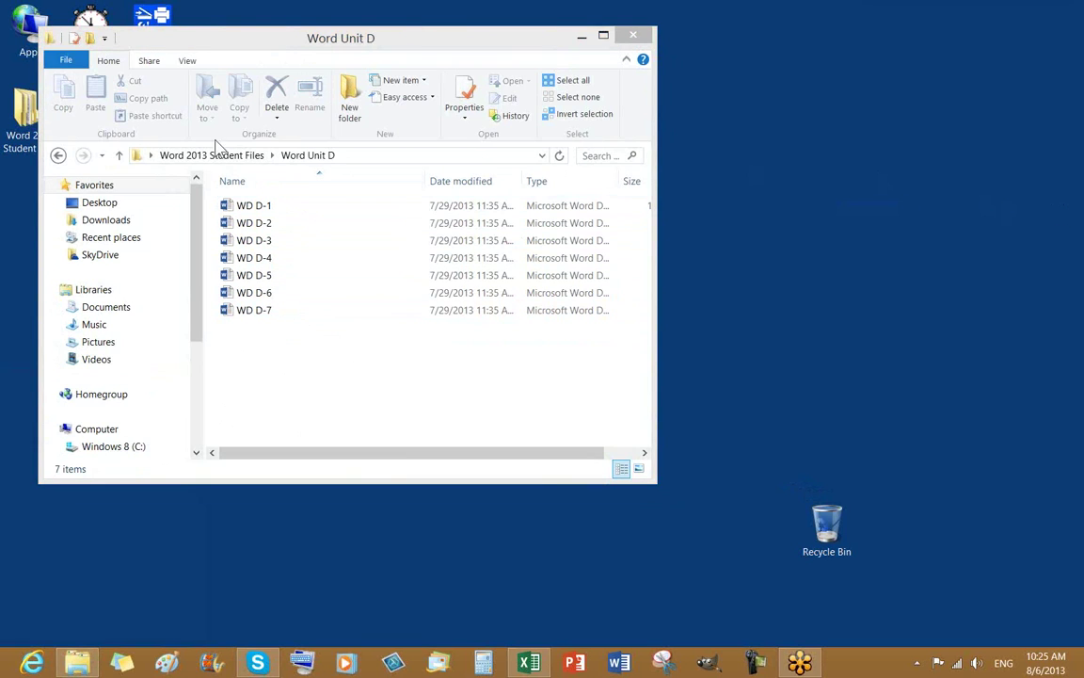
pyautogui.click(269, 319)
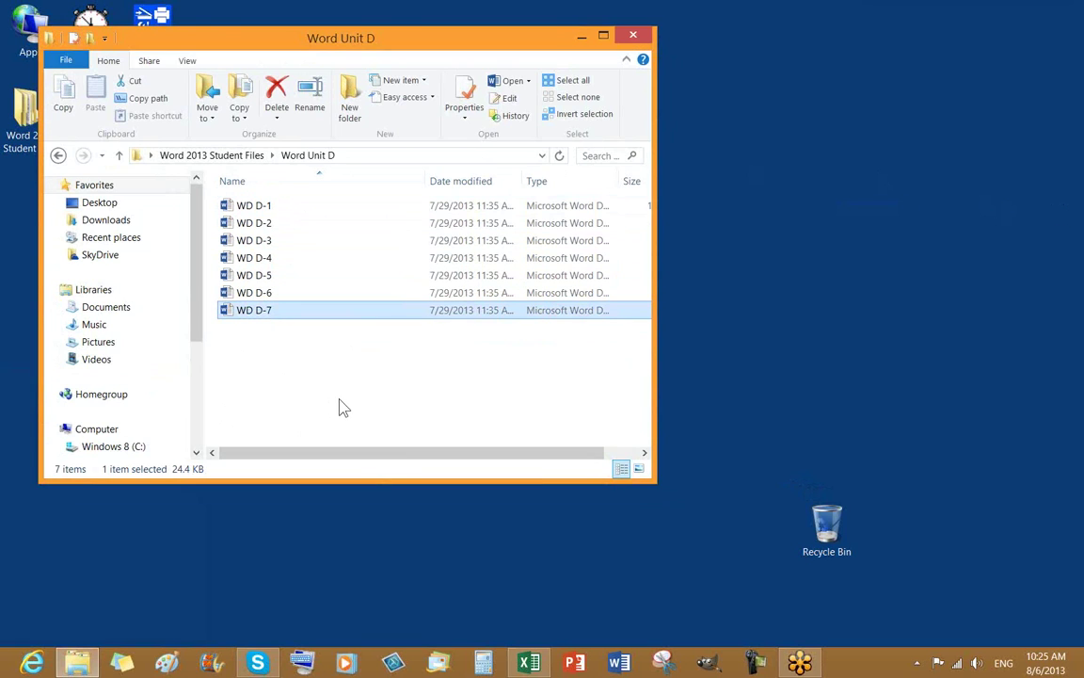
# Step: Open WD D-7 in Word, enable editing, and zoom the page to 90%
pyautogui.doubleClick(273, 322)
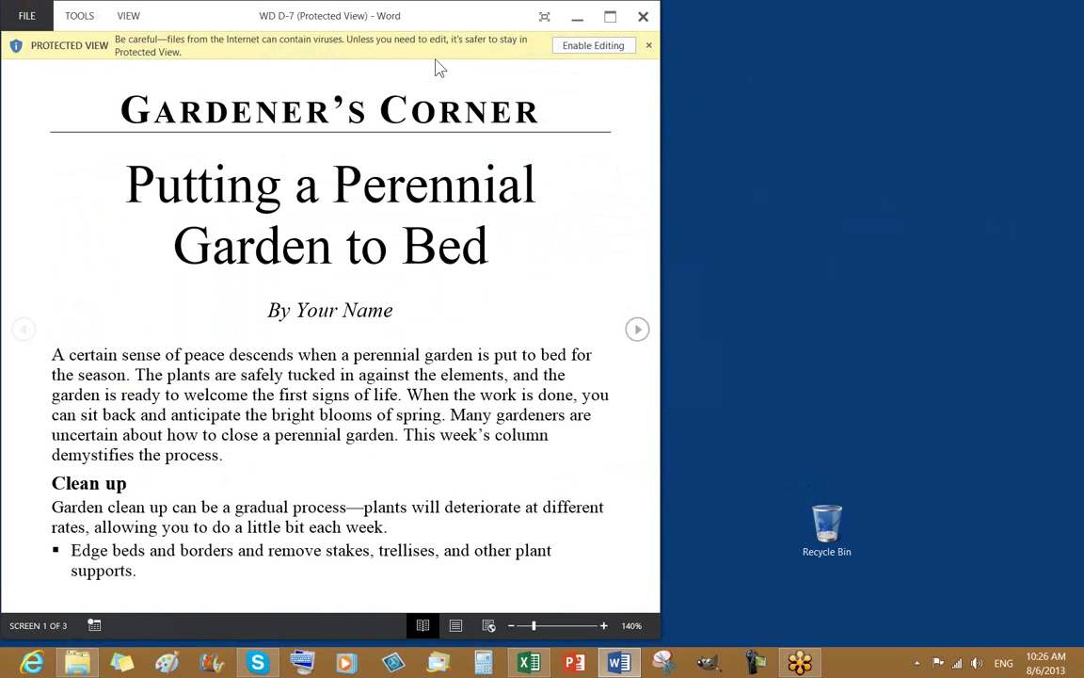
pyautogui.click(595, 51)
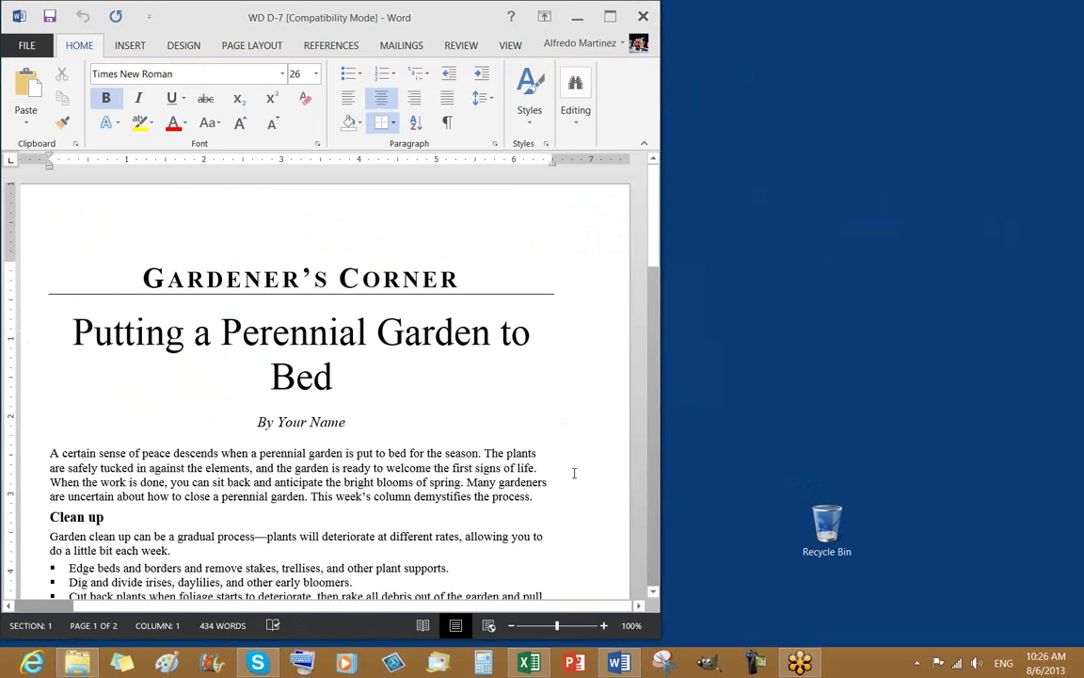
pyautogui.click(513, 632)
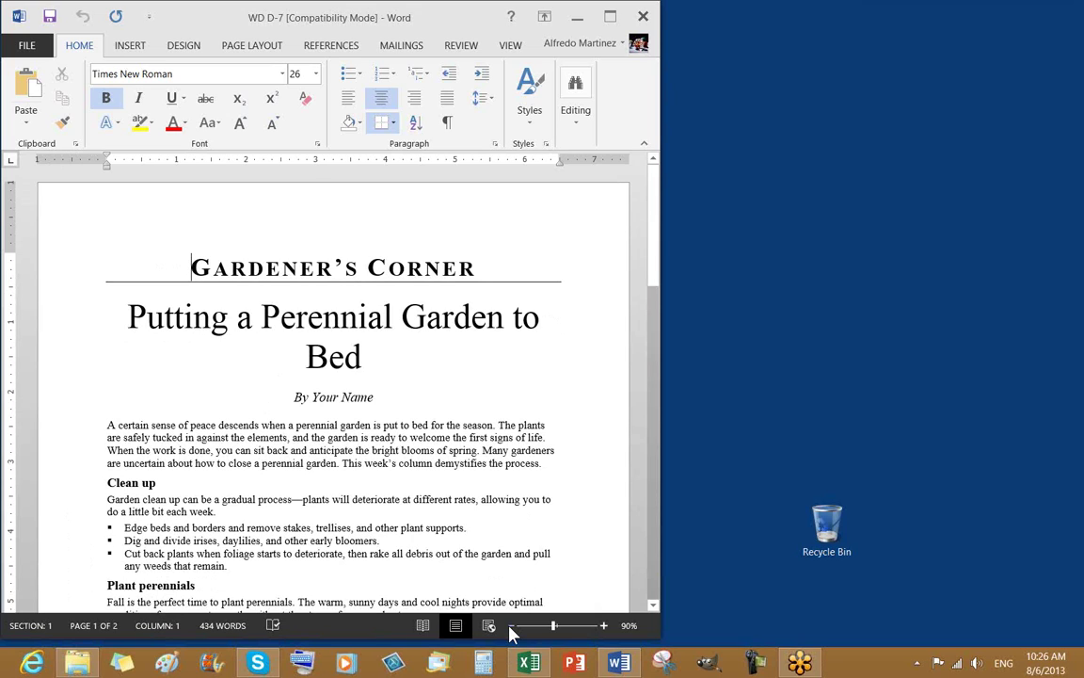
pyautogui.click(375, 363)
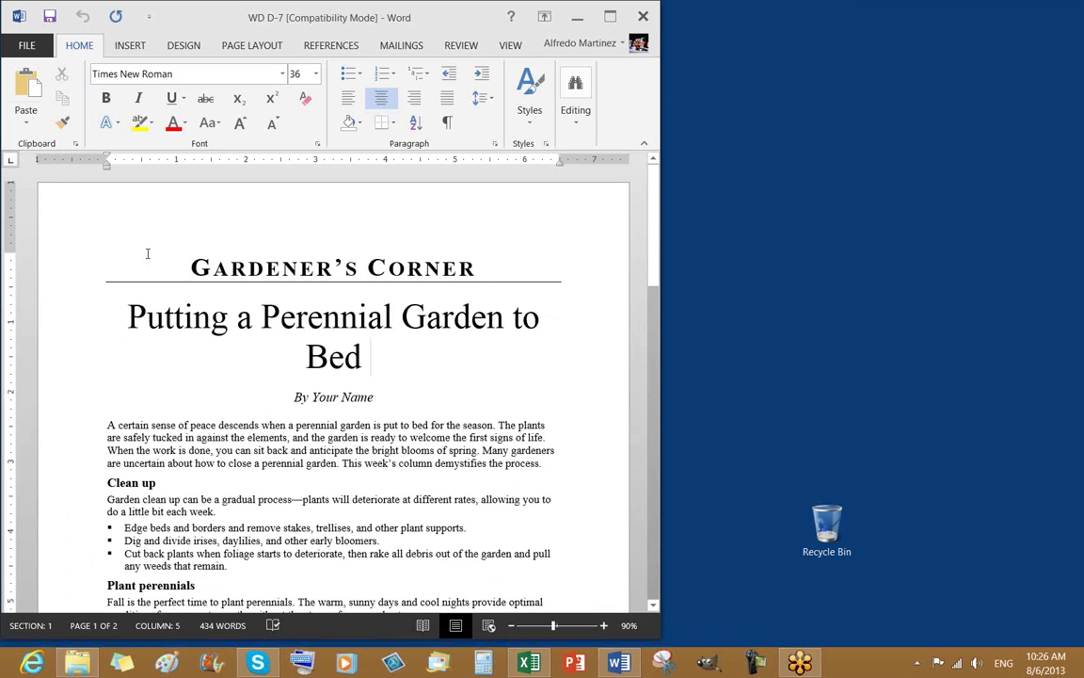
pyautogui.click(178, 241)
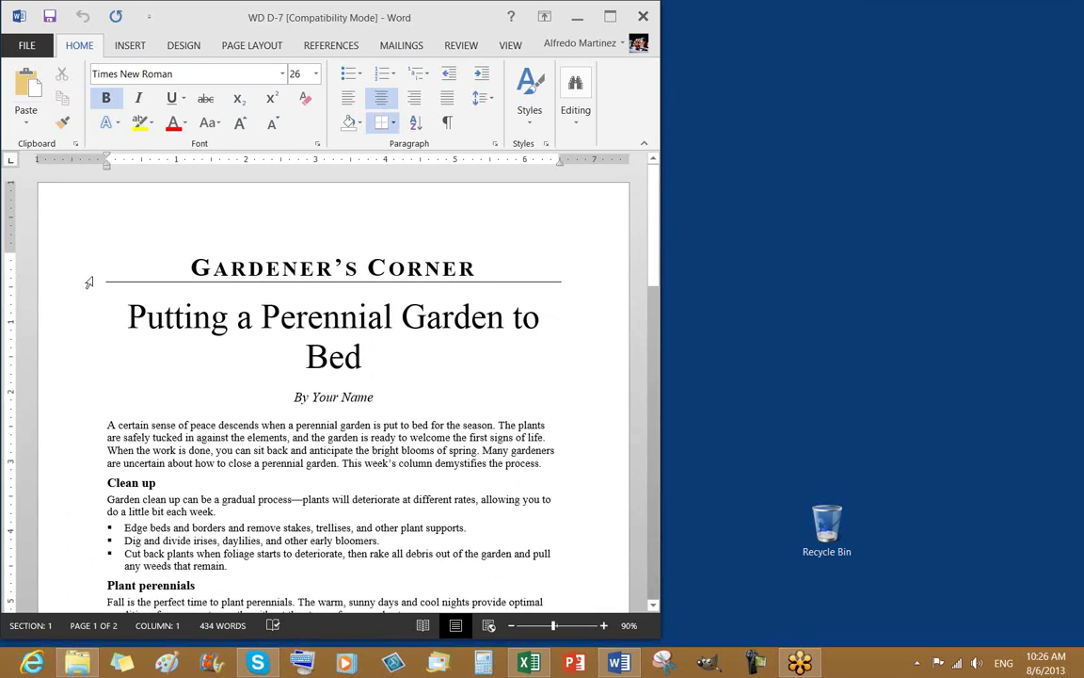
# Step: Go to Save As, pick the Word 2013 10 AM folder, then close the dialog unsaved
pyautogui.click(28, 47)
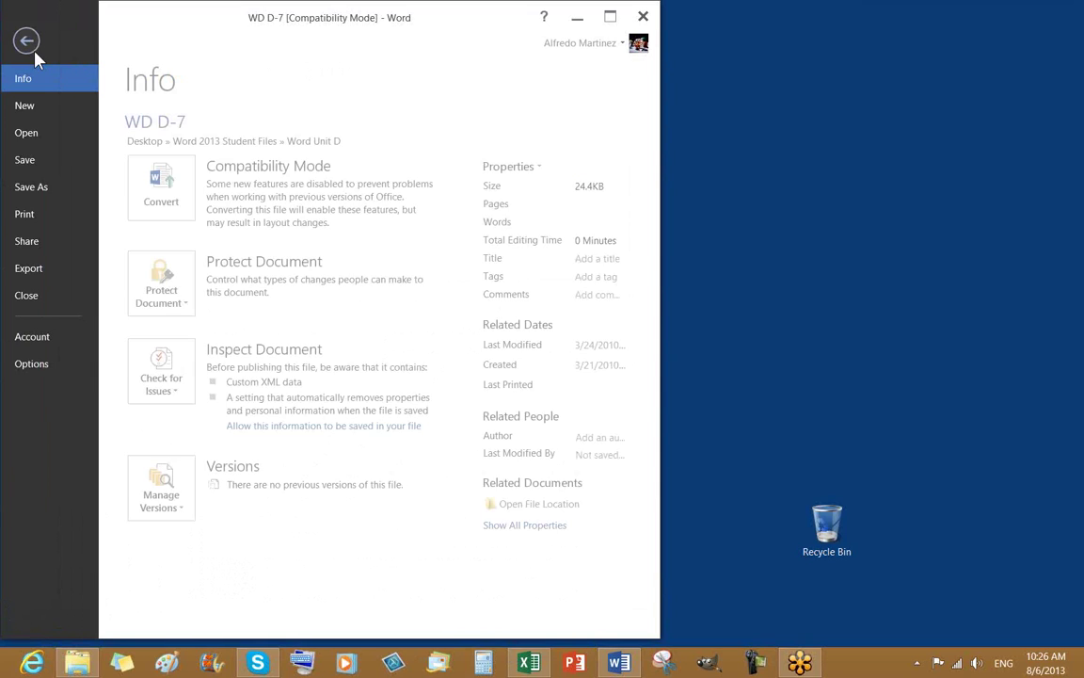
pyautogui.click(44, 192)
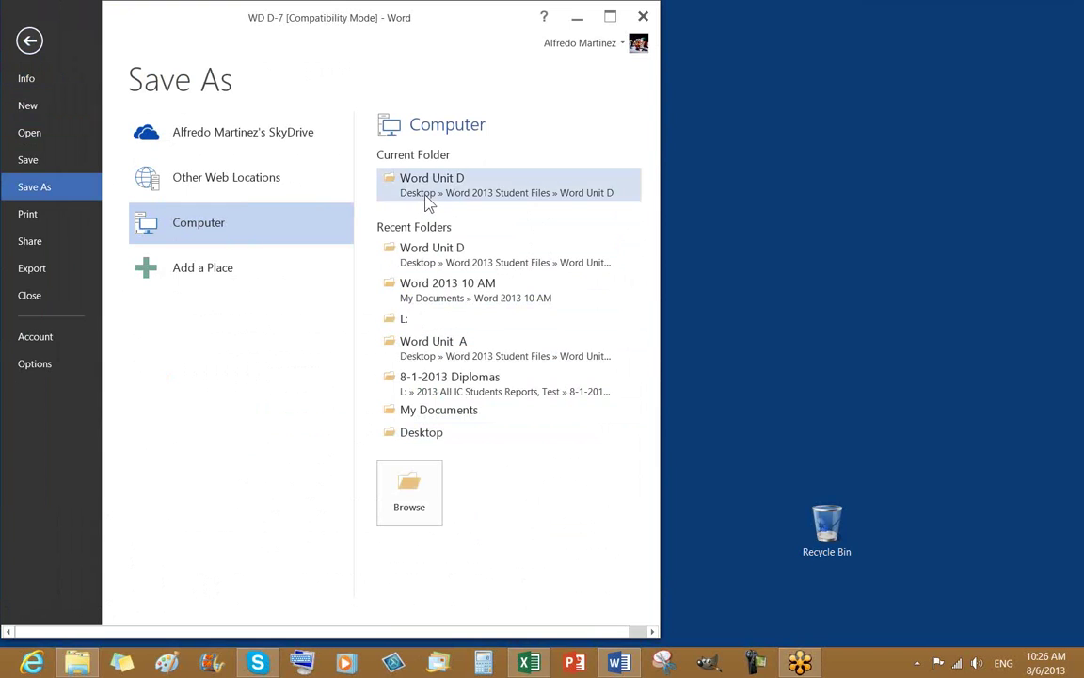
pyautogui.click(437, 300)
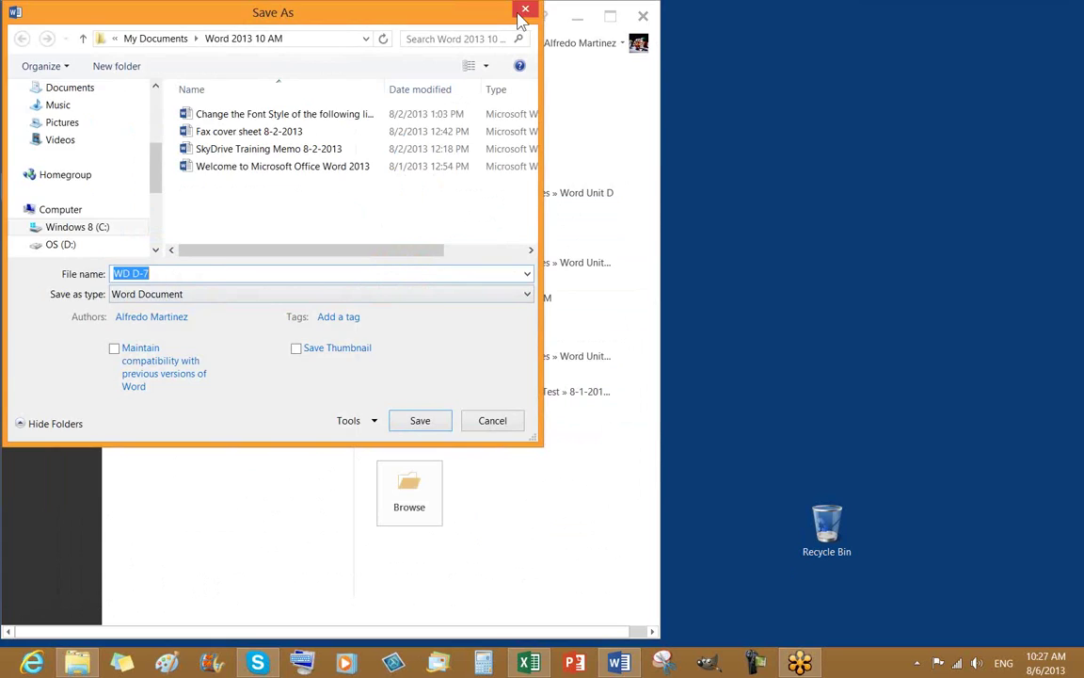
pyautogui.click(518, 12)
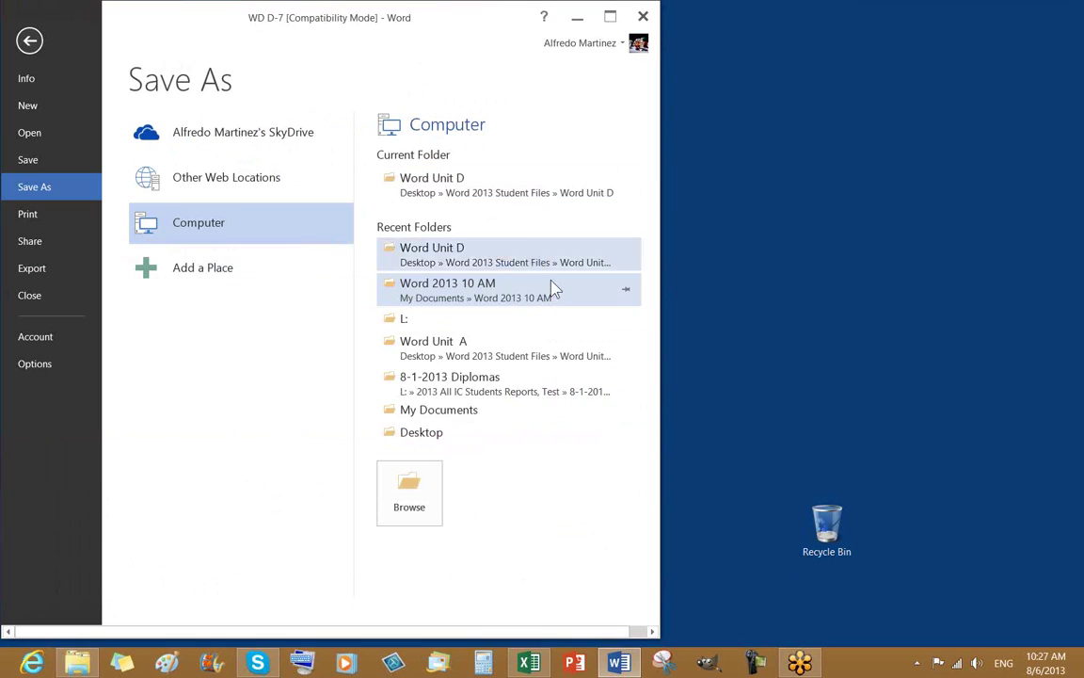
# Step: Save as 'Garden news letter 8-6-2013' in Word 2013 10 AM, upgrading to the newest format
pyautogui.click(431, 298)
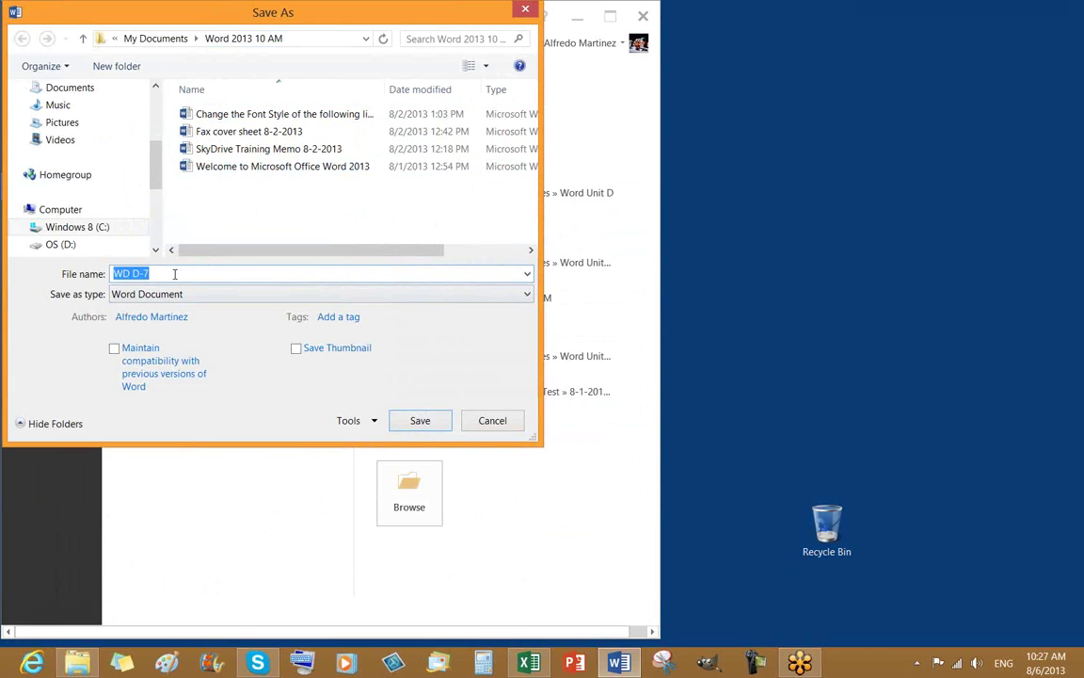
pyautogui.write('garden')
pyautogui.press('BackSpace')
pyautogui.press('BackSpace')
pyautogui.press('BackSpace')
pyautogui.press('BackSpace')
pyautogui.press('BackSpace')
pyautogui.press('BackSpace')
pyautogui.write('garden')
pyautogui.press('BackSpace')
pyautogui.press('BackSpace')
pyautogui.press('BackSpace')
pyautogui.press('BackSpace')
pyautogui.press('BackSpace')
pyautogui.press('BackSpace')
pyautogui.write('Garden news letter ')
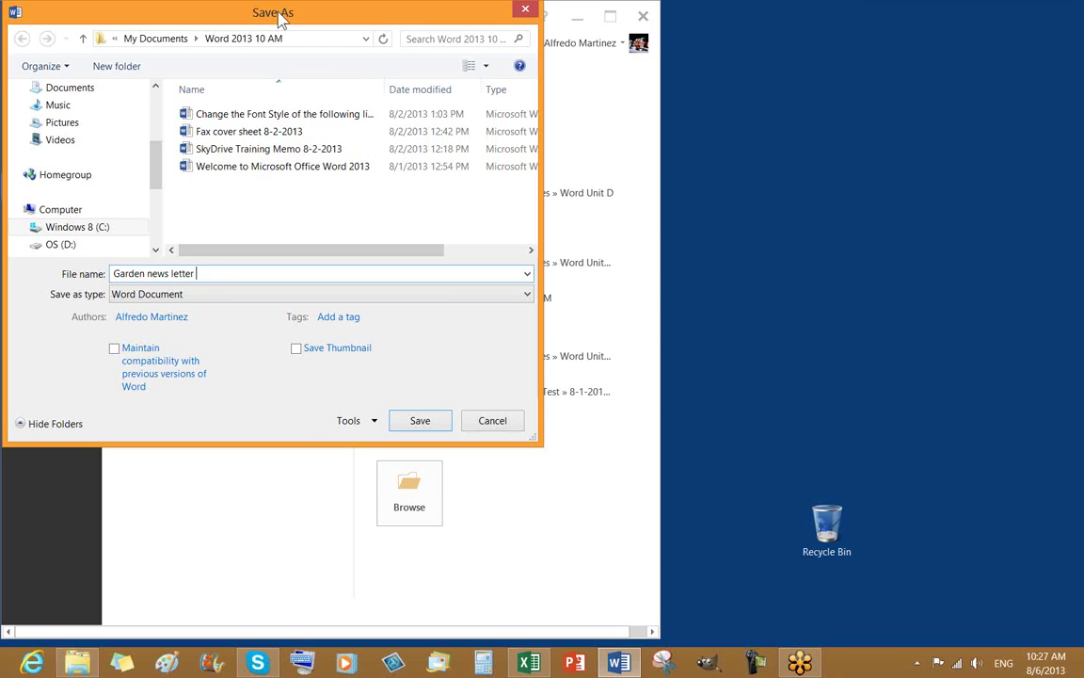
pyautogui.write('8-6-2013')
pyautogui.click(429, 425)
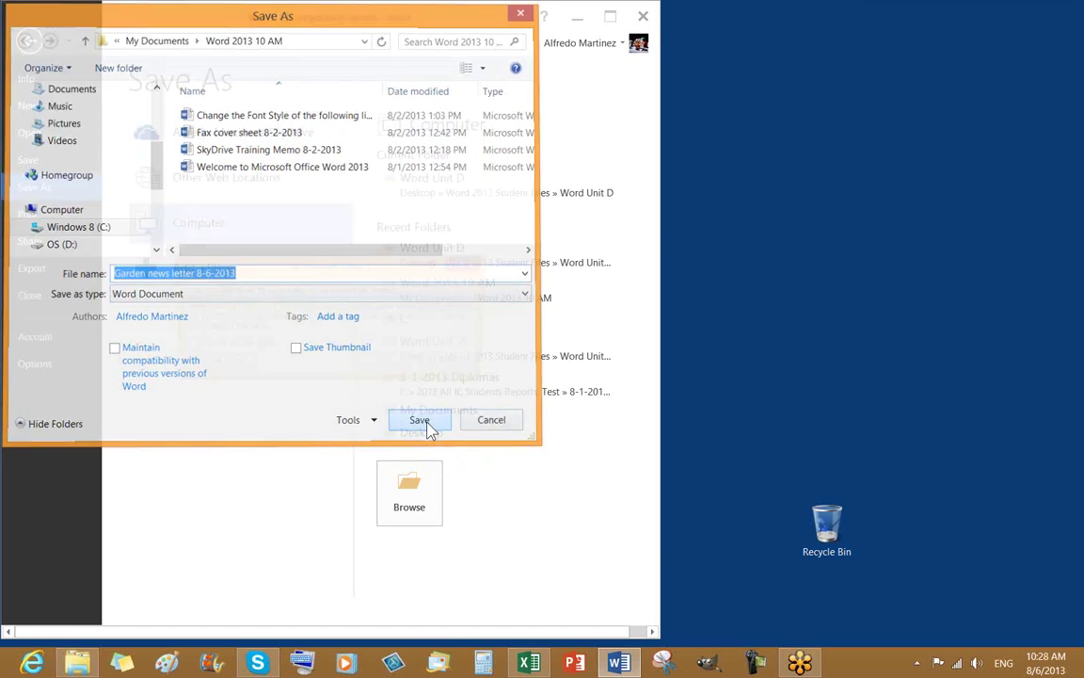
pyautogui.moveTo(283, 267); pyautogui.dragTo(220, 320)
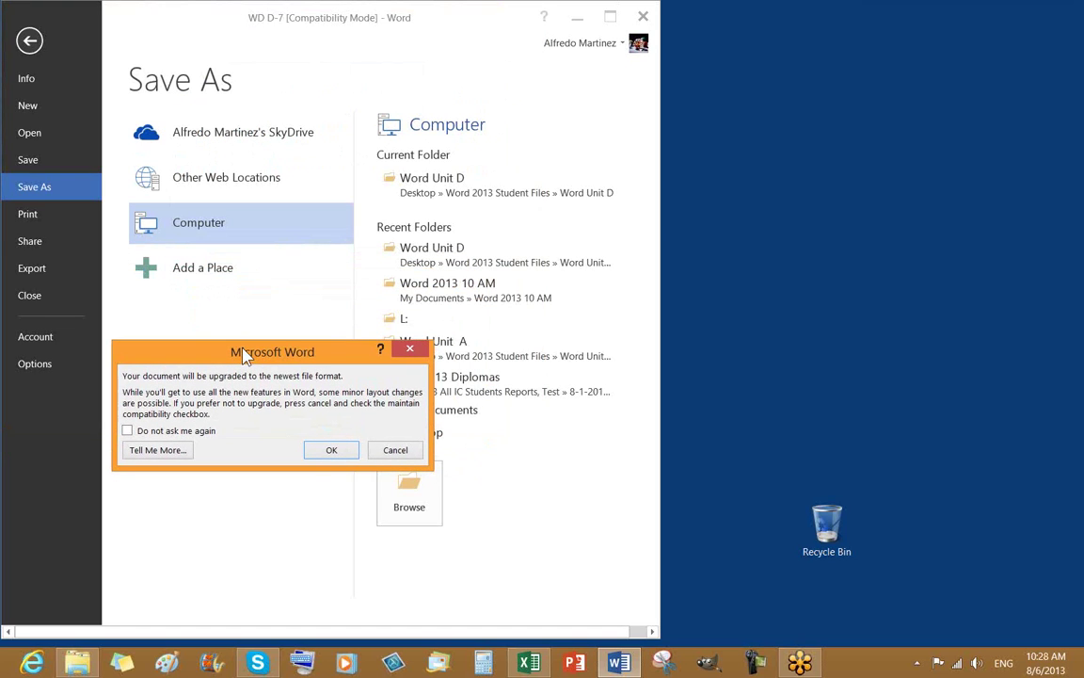
pyautogui.click(331, 450)
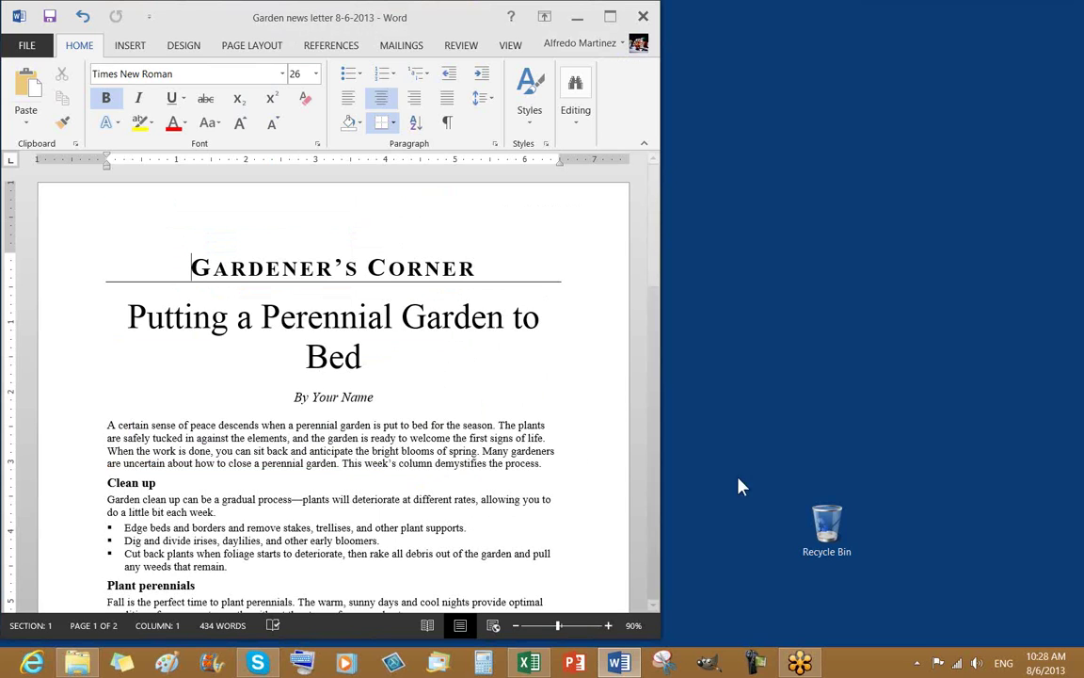
# Step: Zoom the newsletter out to 40% and scroll back to the top of the document
pyautogui.click(515, 626)
pyautogui.click(515, 625)
pyautogui.click(515, 625)
pyautogui.click(515, 625)
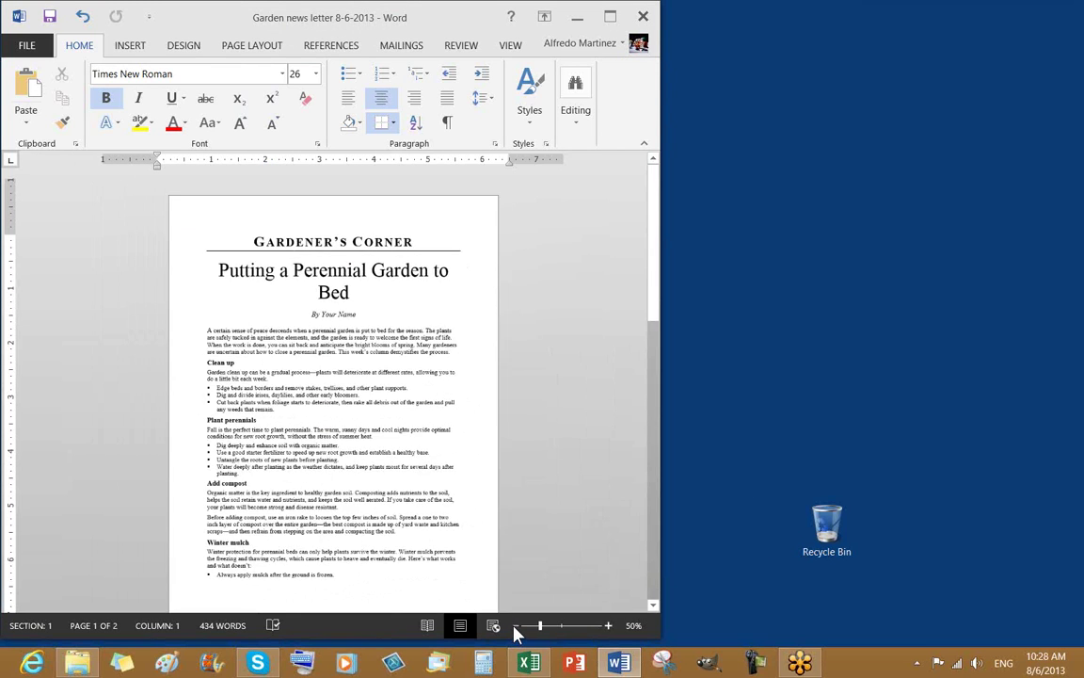
pyautogui.click(515, 626)
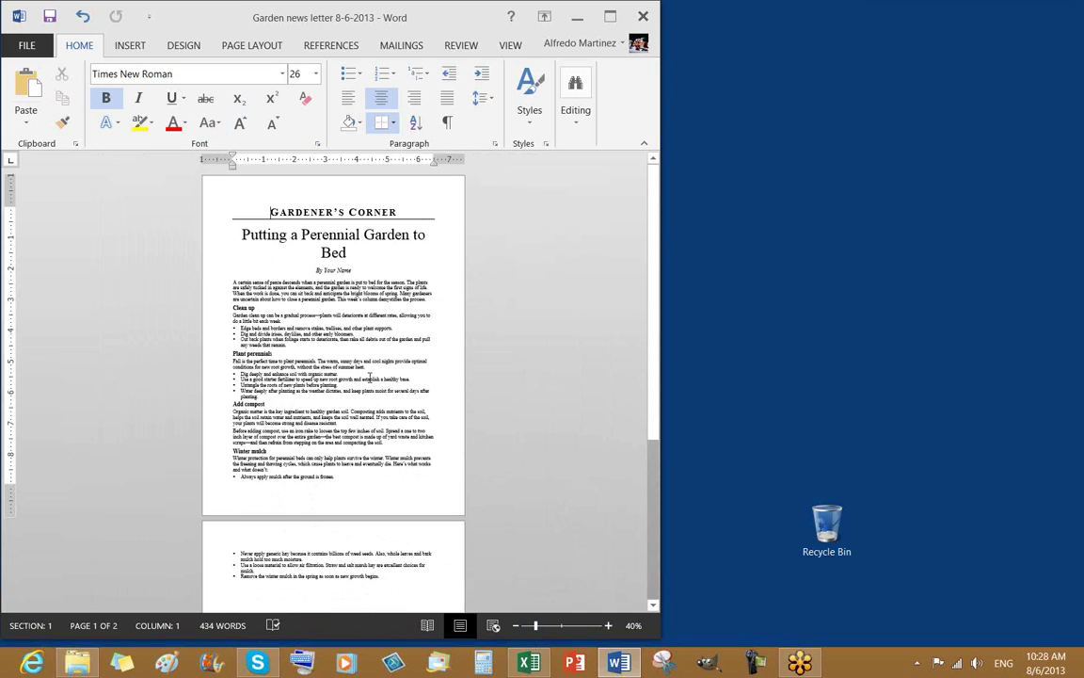
pyautogui.scroll(-1, 473, 421)
pyautogui.scroll(-3, 488, 441)
pyautogui.scroll(2, 501, 472)
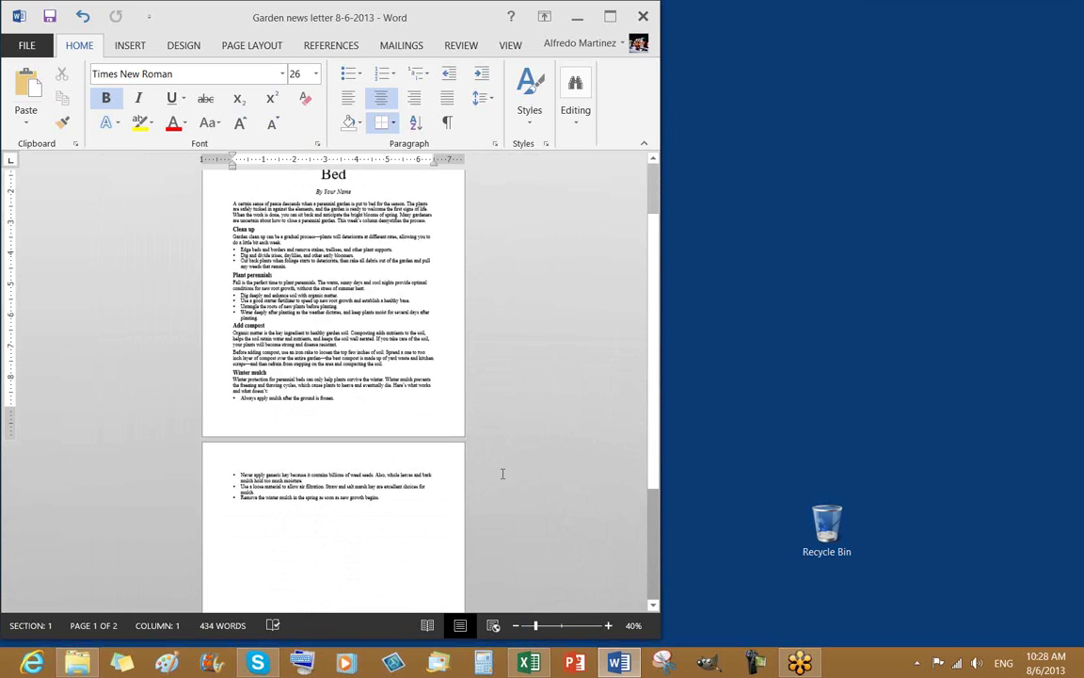
pyautogui.scroll(1, 509, 482)
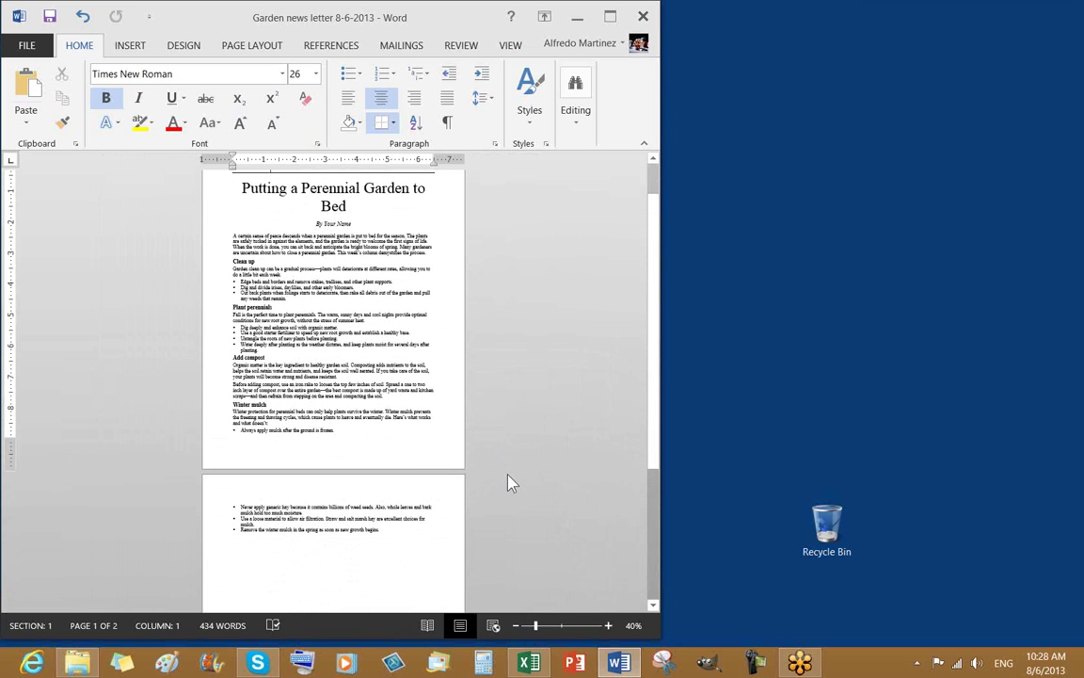
pyautogui.scroll(2, 509, 480)
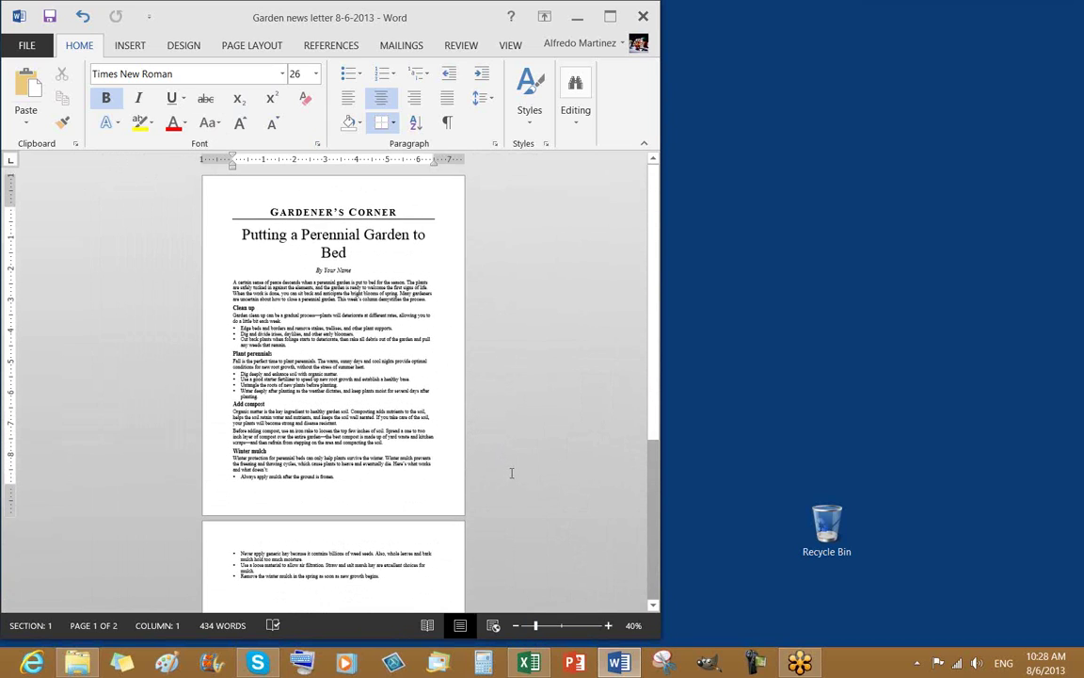
pyautogui.click(900, 178)
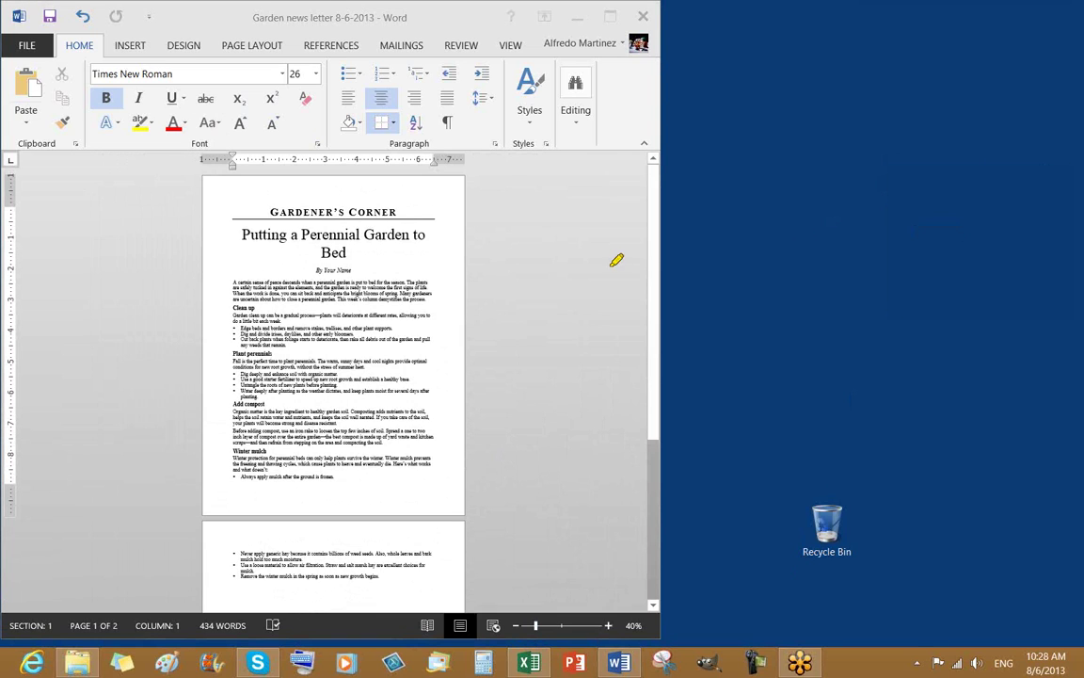
pyautogui.click(228, 275)
pyautogui.moveTo(230, 275); pyautogui.dragTo(448, 275)
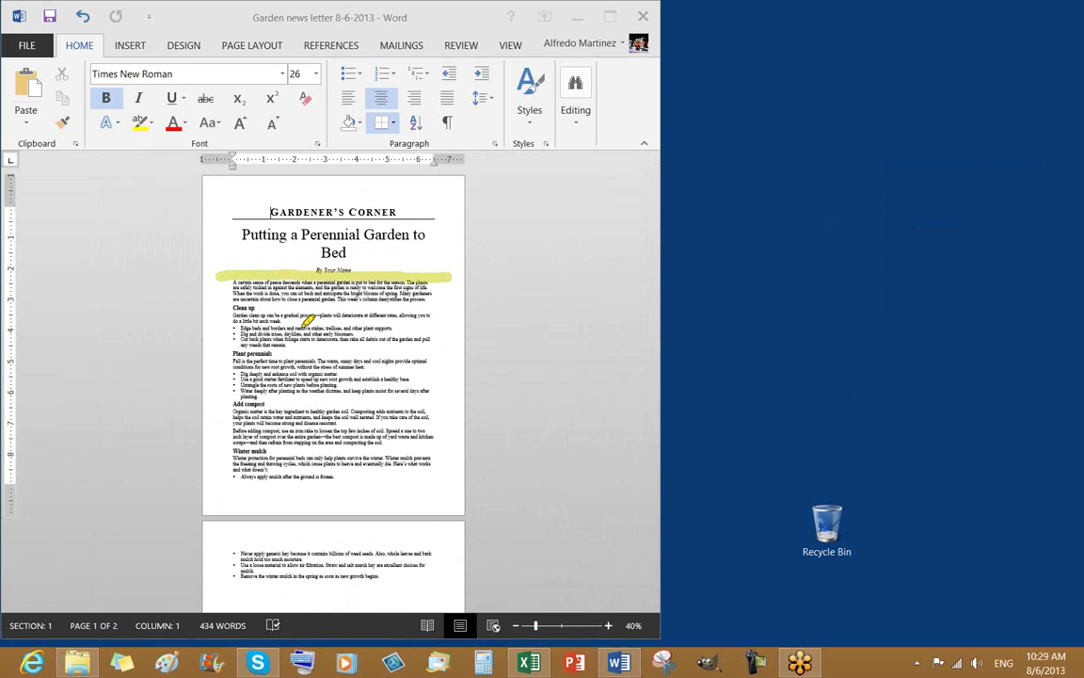
pyautogui.moveTo(335, 272); pyautogui.dragTo(335, 477)
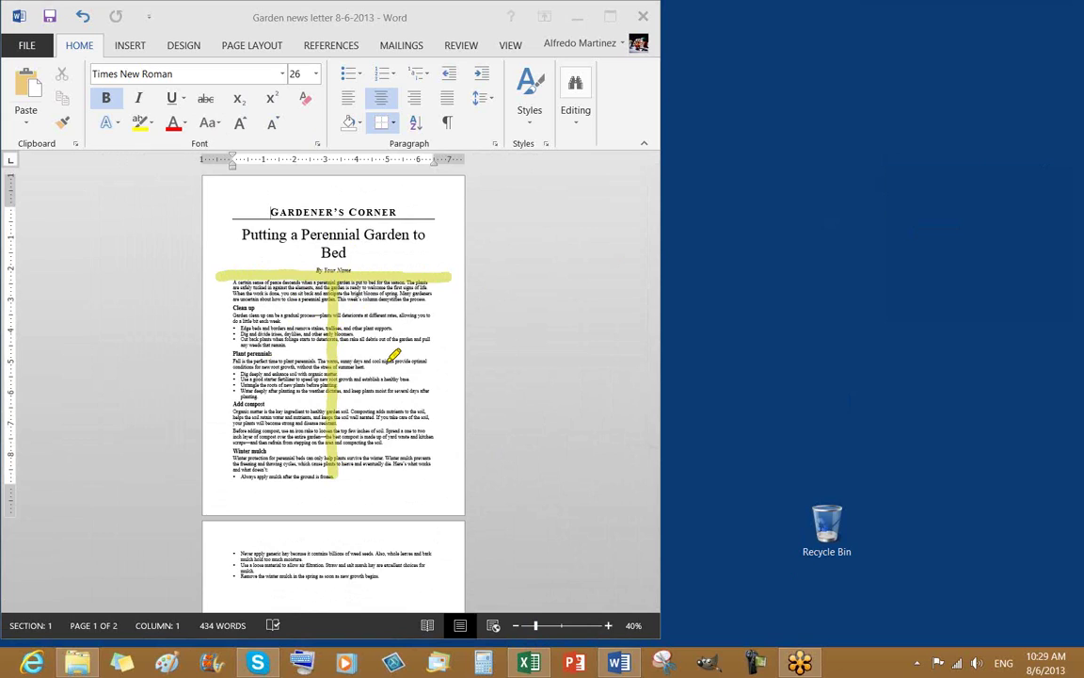
pyautogui.moveTo(236, 206)
pyautogui.mouseDown()
pyautogui.moveTo(414, 209)
pyautogui.moveTo(454, 256)
pyautogui.moveTo(453, 276)
pyautogui.mouseUp()
pyautogui.moveTo(226, 209); pyautogui.dragTo(224, 276)
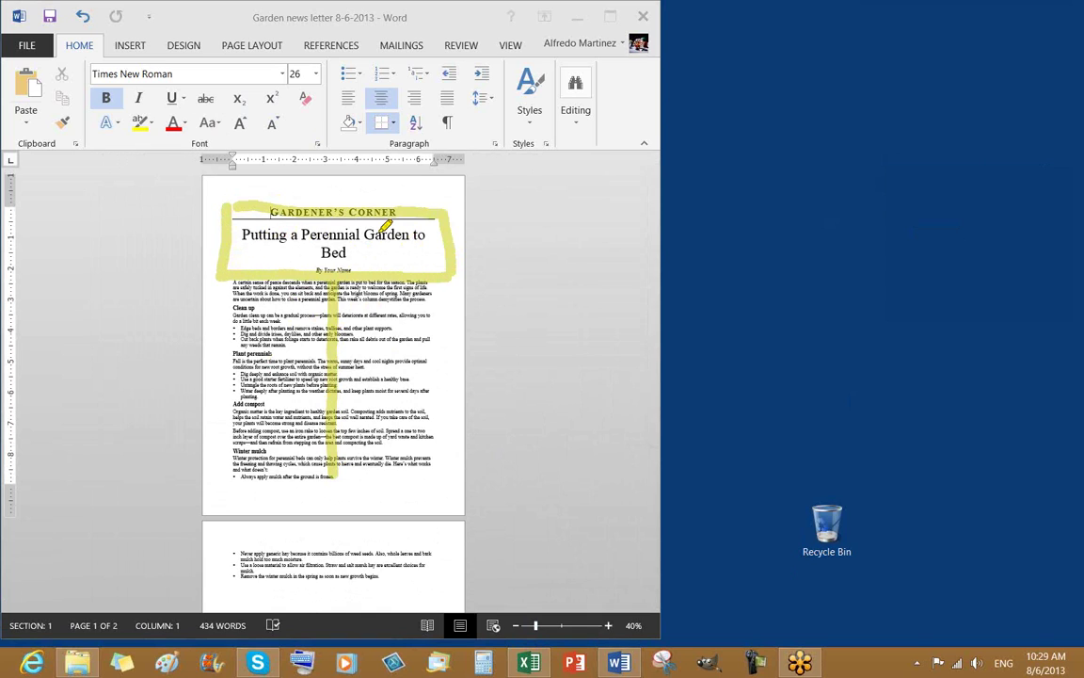
pyautogui.moveTo(331, 211); pyautogui.dragTo(331, 275)
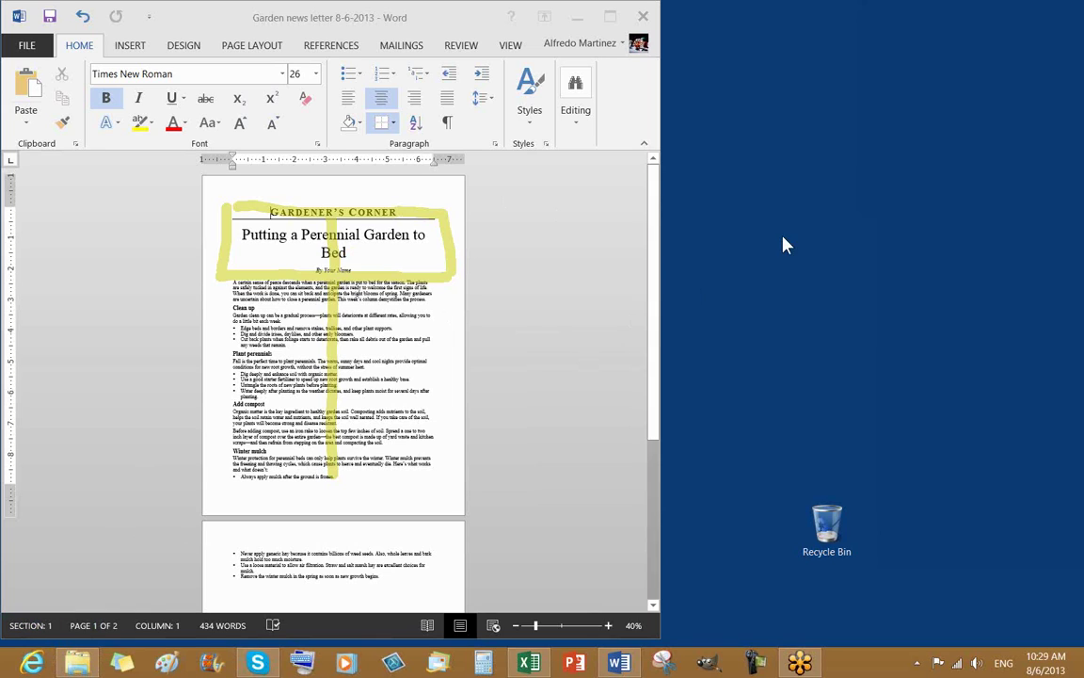
# Step: Set the zoom to 100% through the Zoom dialog
pyautogui.click(941, 251)
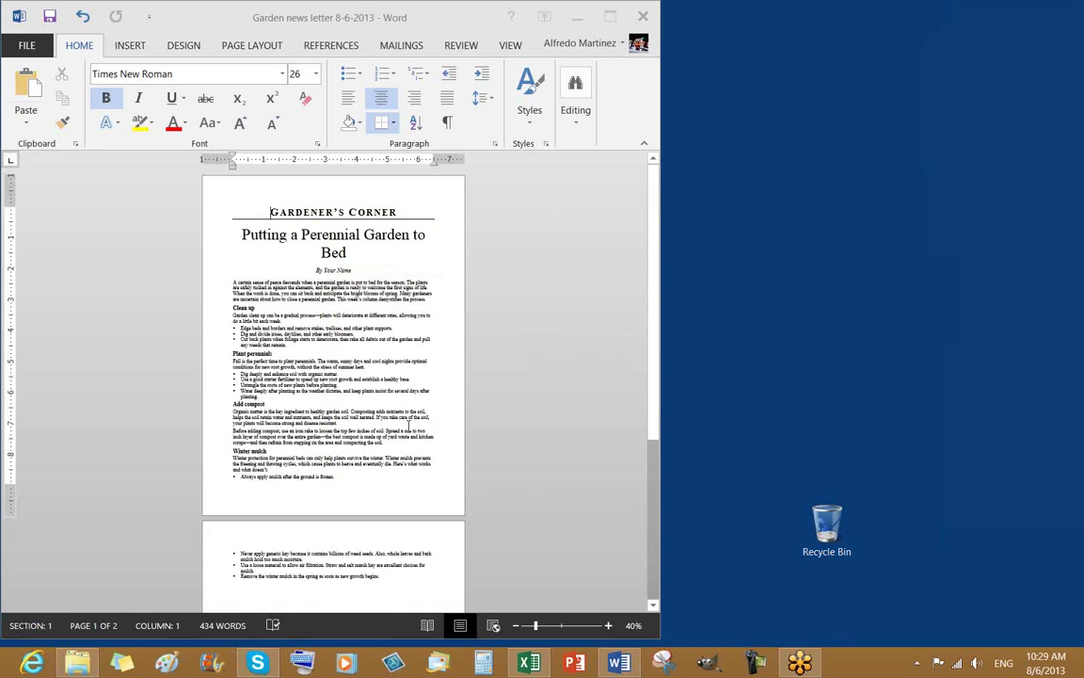
pyautogui.click(629, 625)
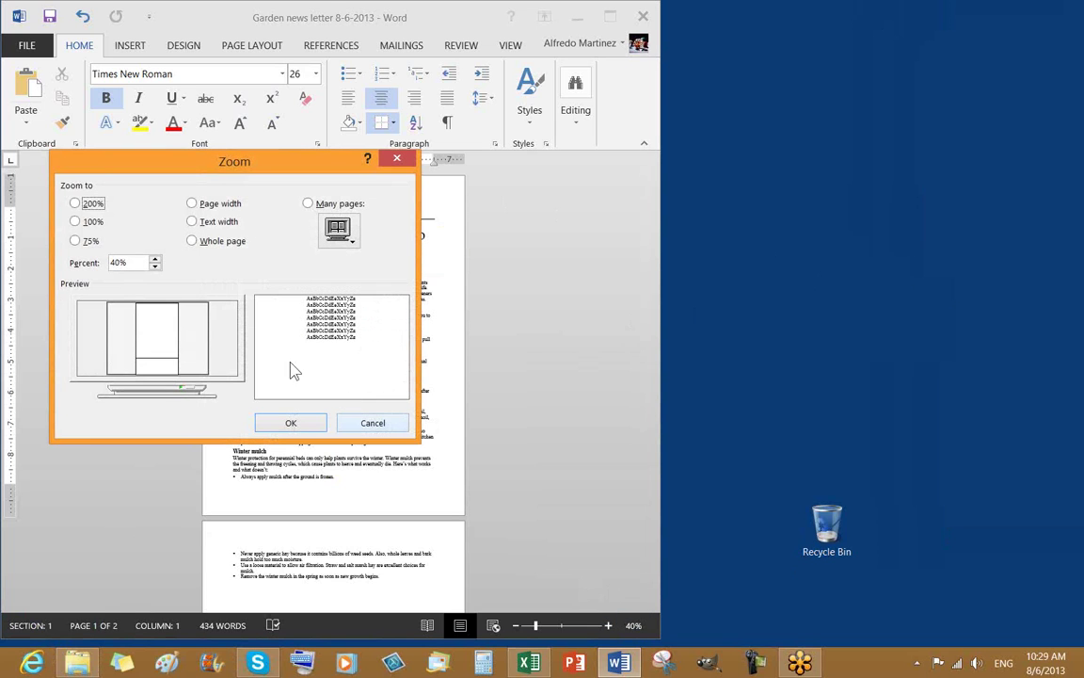
pyautogui.click(81, 221)
pyautogui.click(292, 424)
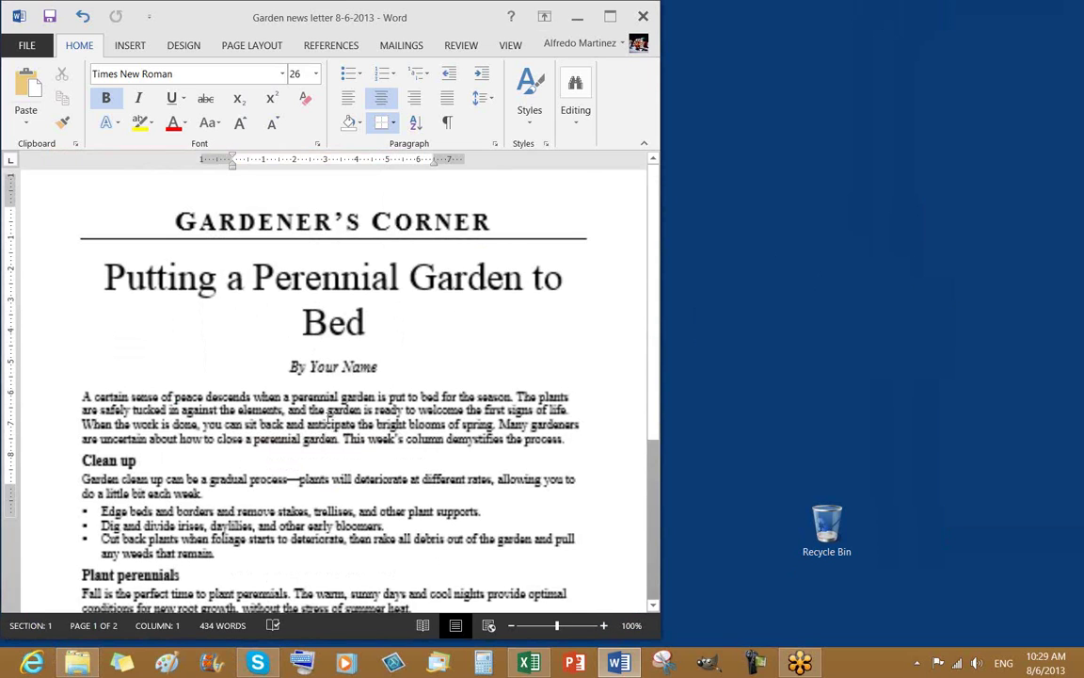
pyautogui.scroll(-6, 375, 437)
pyautogui.scroll(7, 395, 414)
pyautogui.scroll(1, 365, 403)
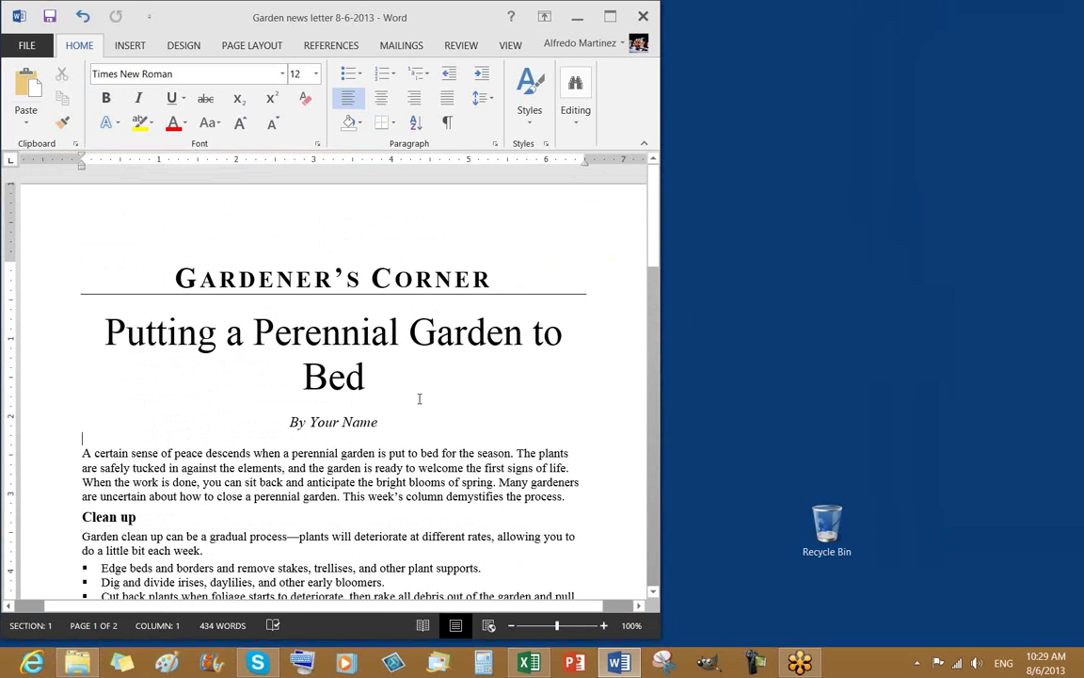
pyautogui.moveTo(419, 397); pyautogui.dragTo(396, 409)
# Step: Format the entire document, including heading, title and byline, into Two columns
pyautogui.click(251, 482)
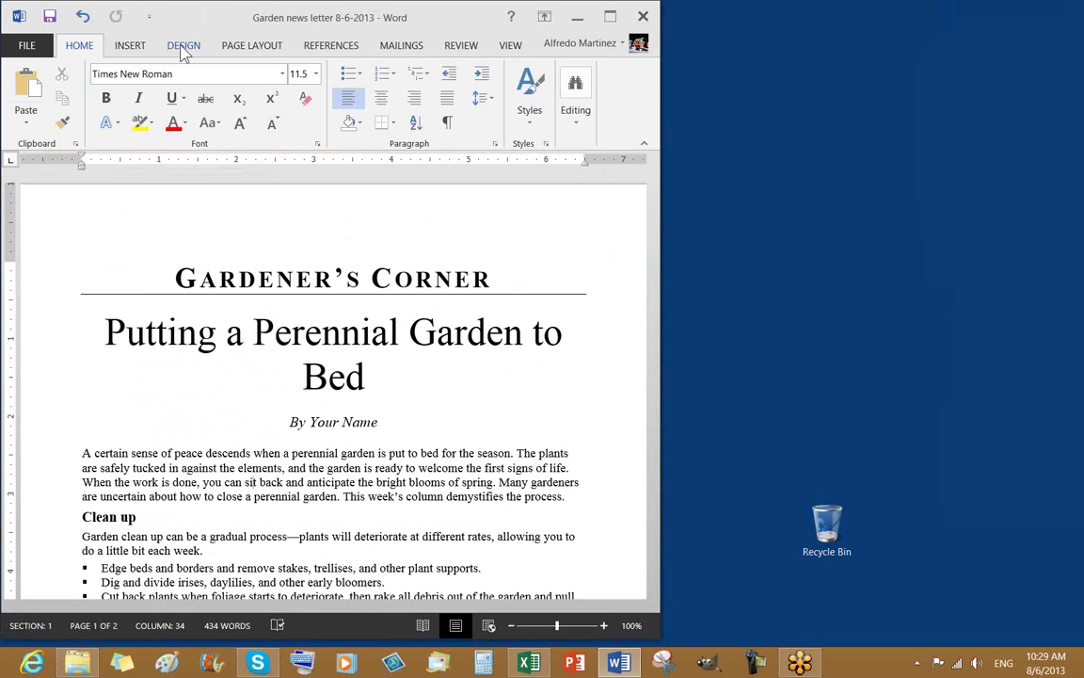
pyautogui.click(183, 47)
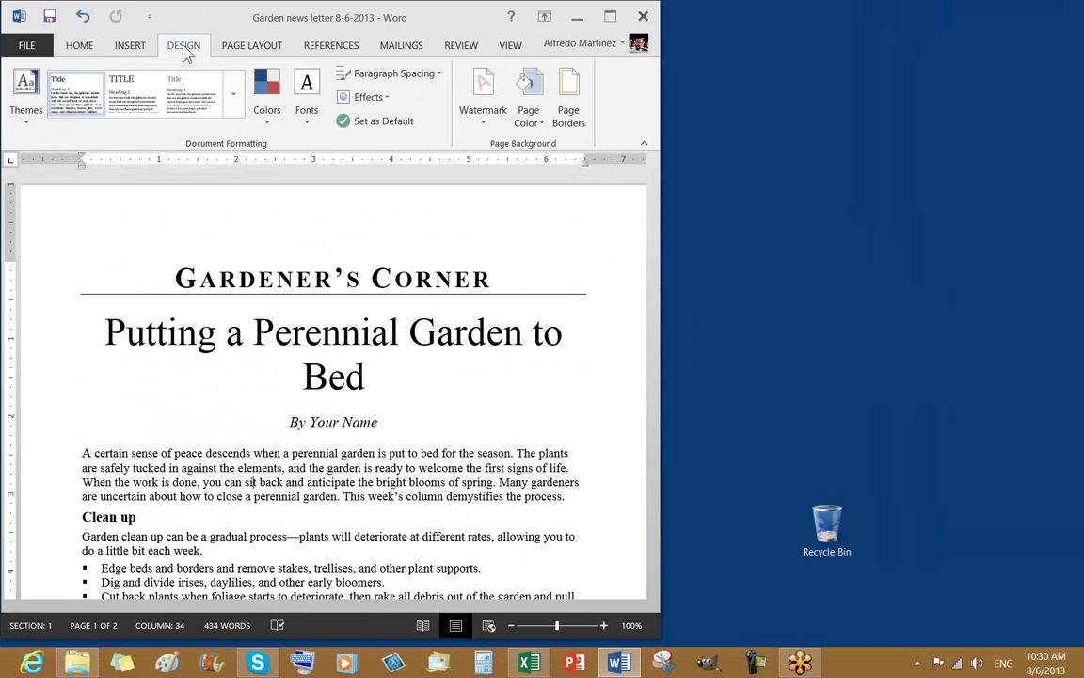
pyautogui.click(250, 49)
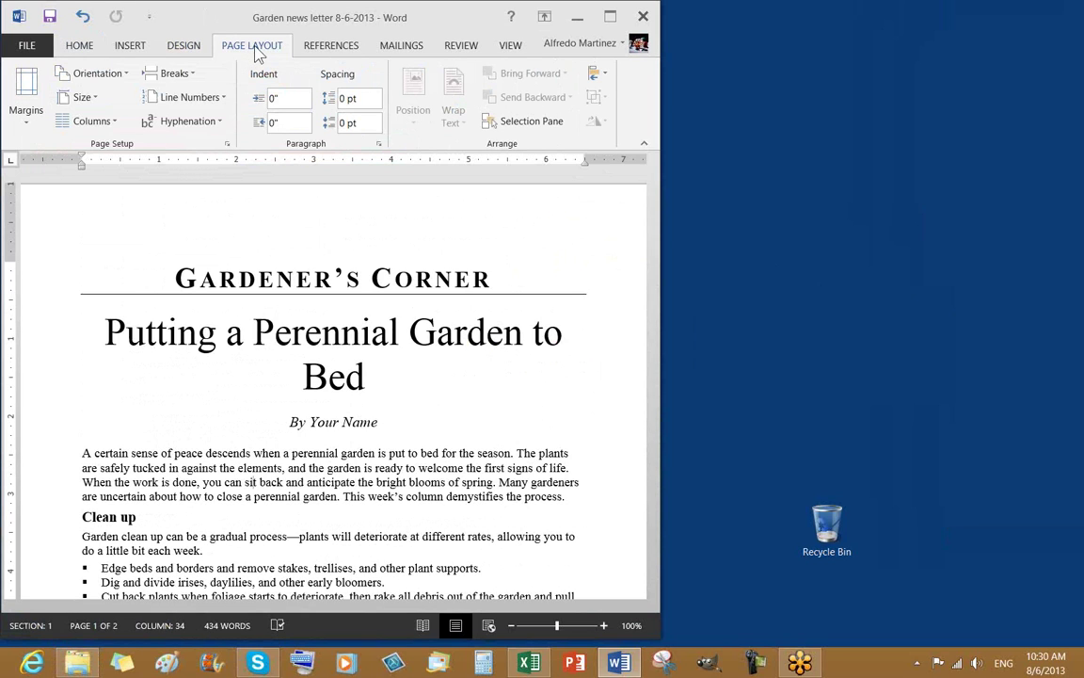
pyautogui.click(114, 123)
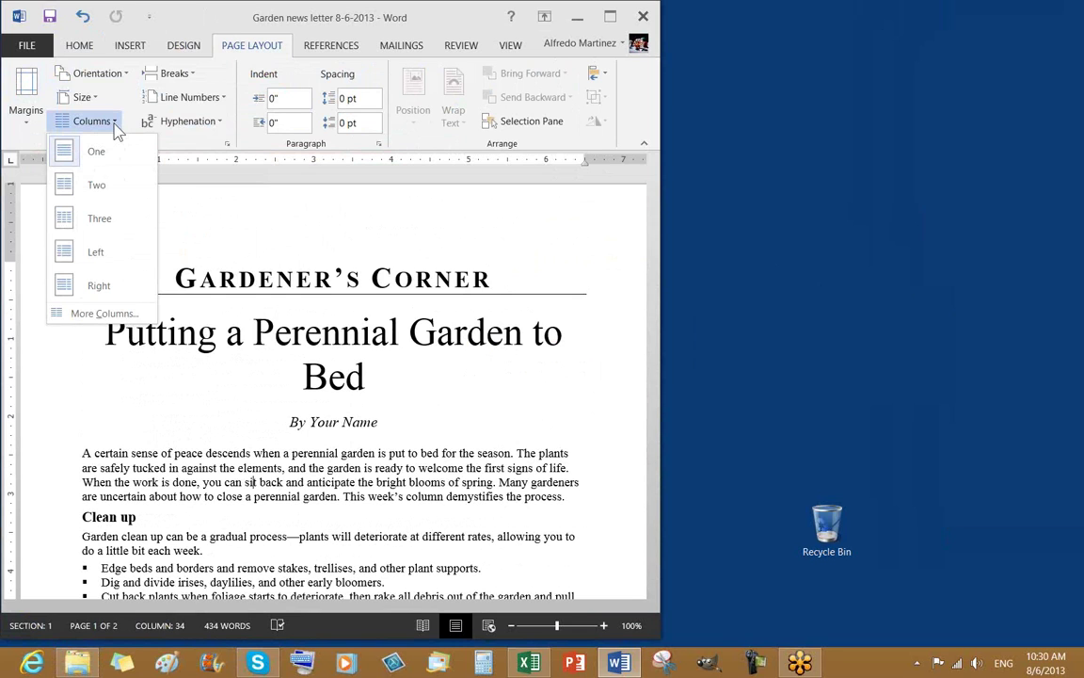
pyautogui.click(102, 187)
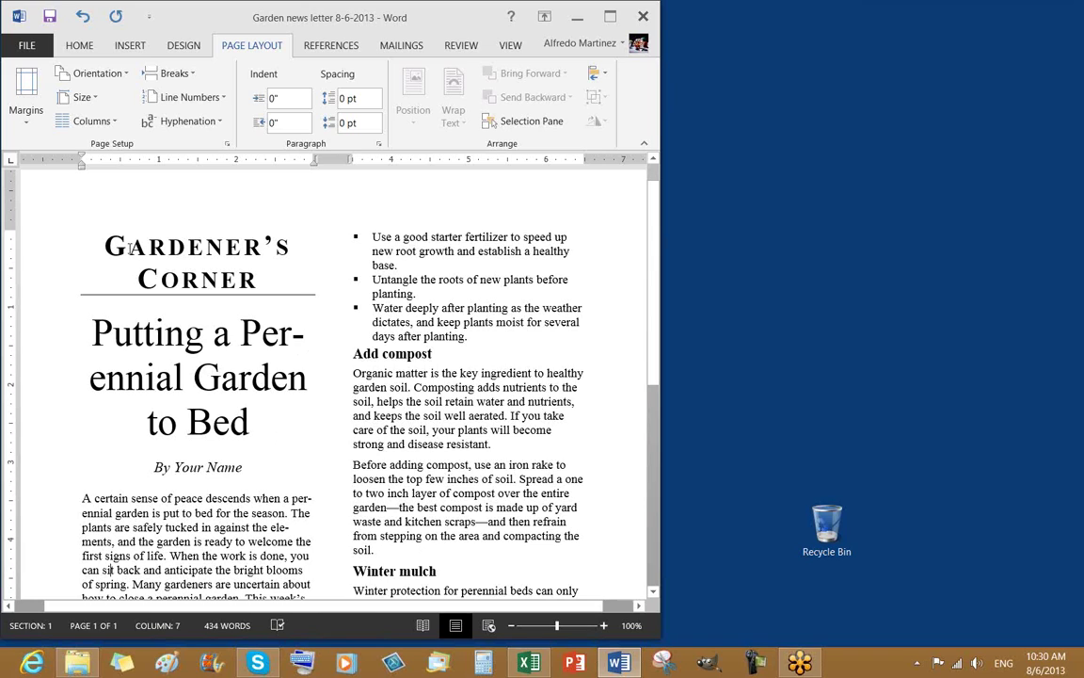
pyautogui.moveTo(103, 246); pyautogui.dragTo(276, 466)
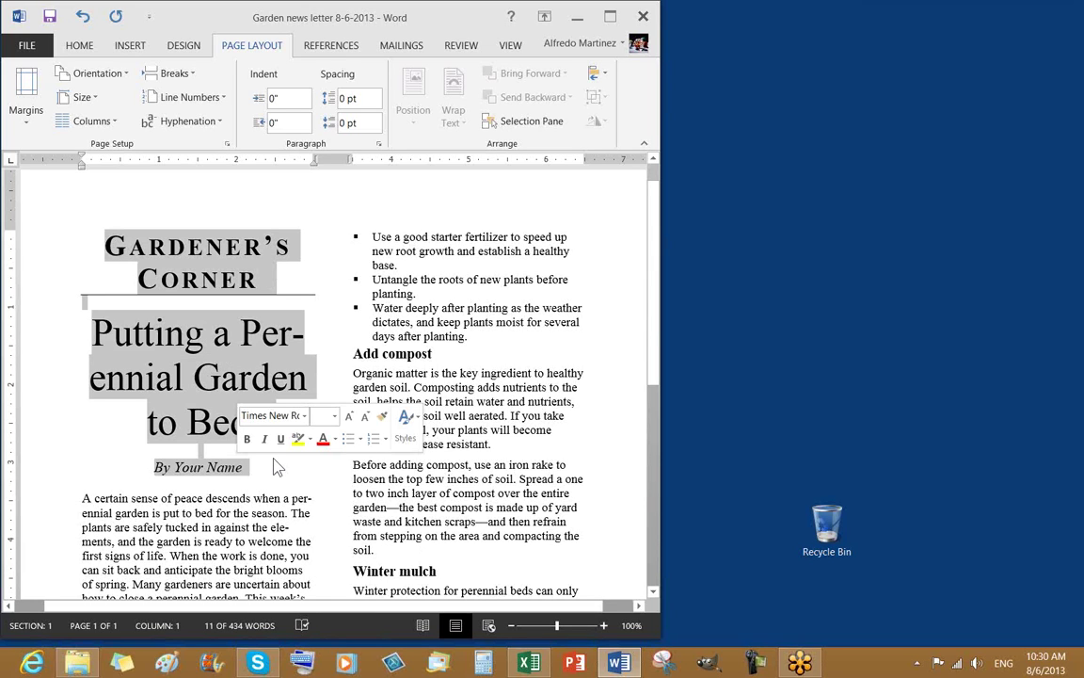
pyautogui.click(419, 322)
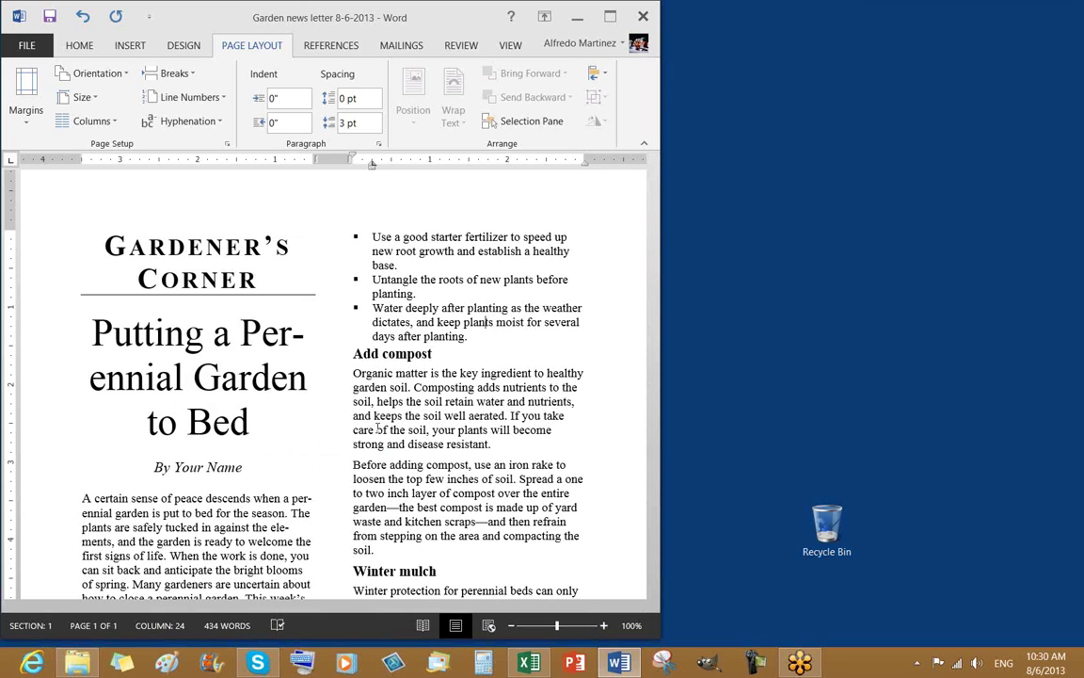
# Step: Undo the two-column layout and place the cursor before the first body paragraph
pyautogui.click(82, 17)
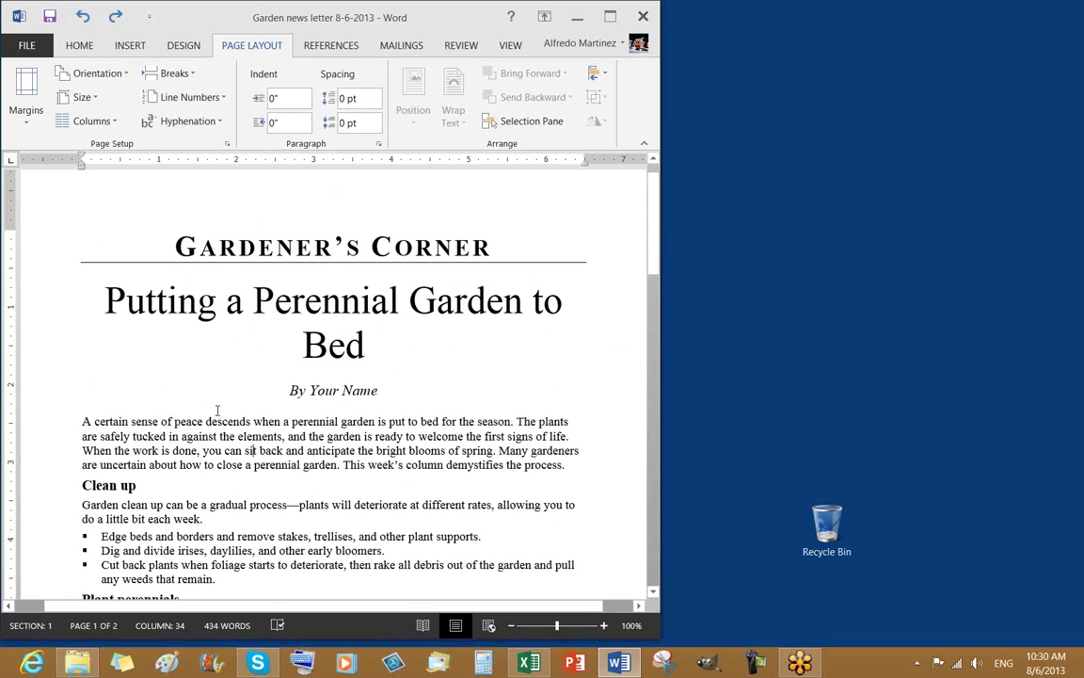
pyautogui.click(78, 421)
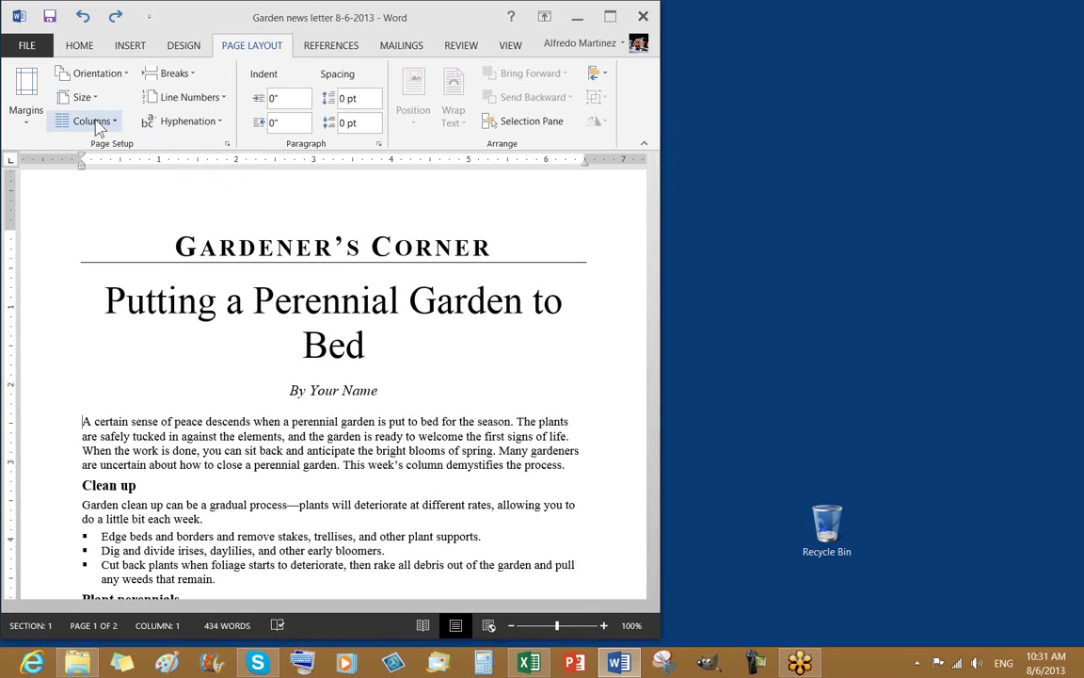
# Step: Add a Continuous section break at the start of the first body paragraph, below the byline
pyautogui.click(173, 75)
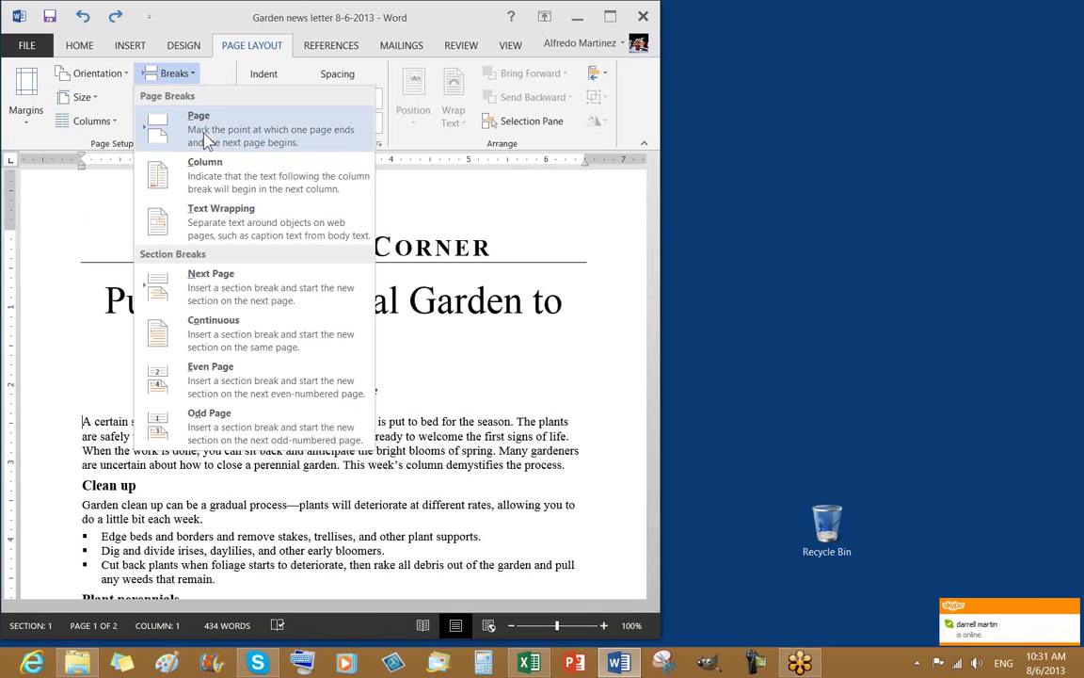
pyautogui.click(184, 26)
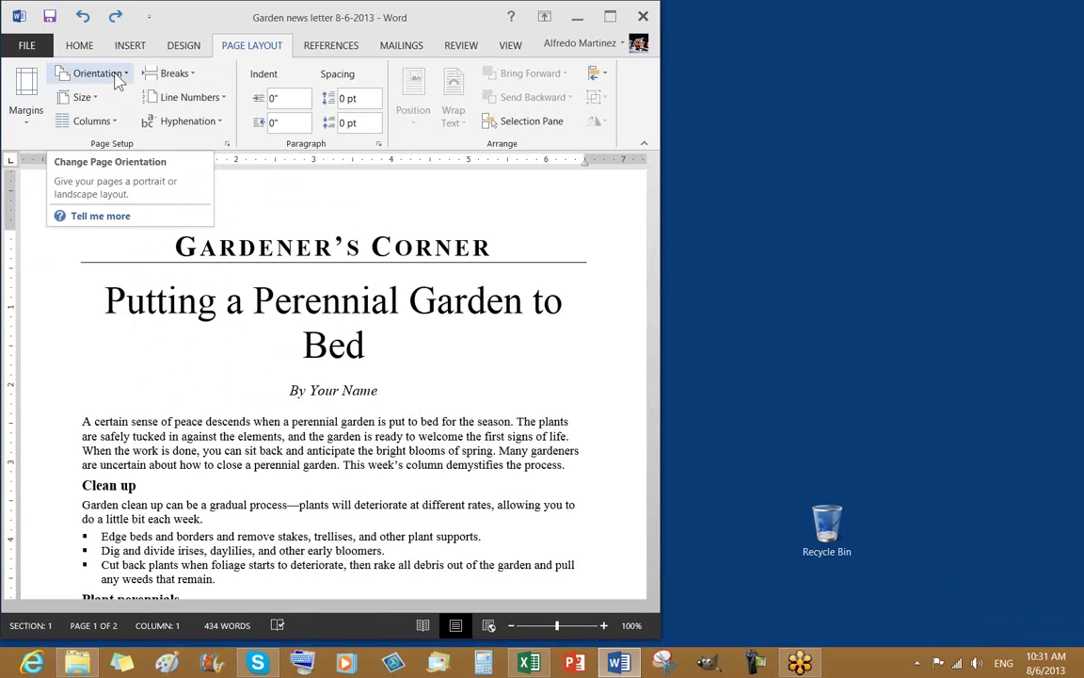
pyautogui.click(192, 76)
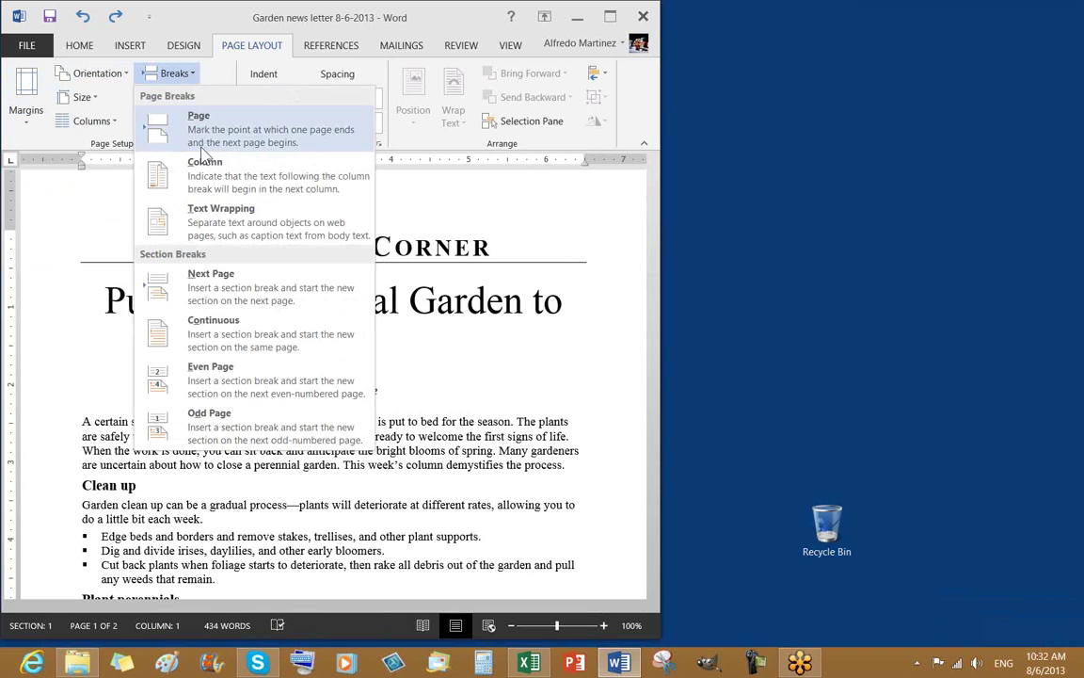
pyautogui.click(198, 341)
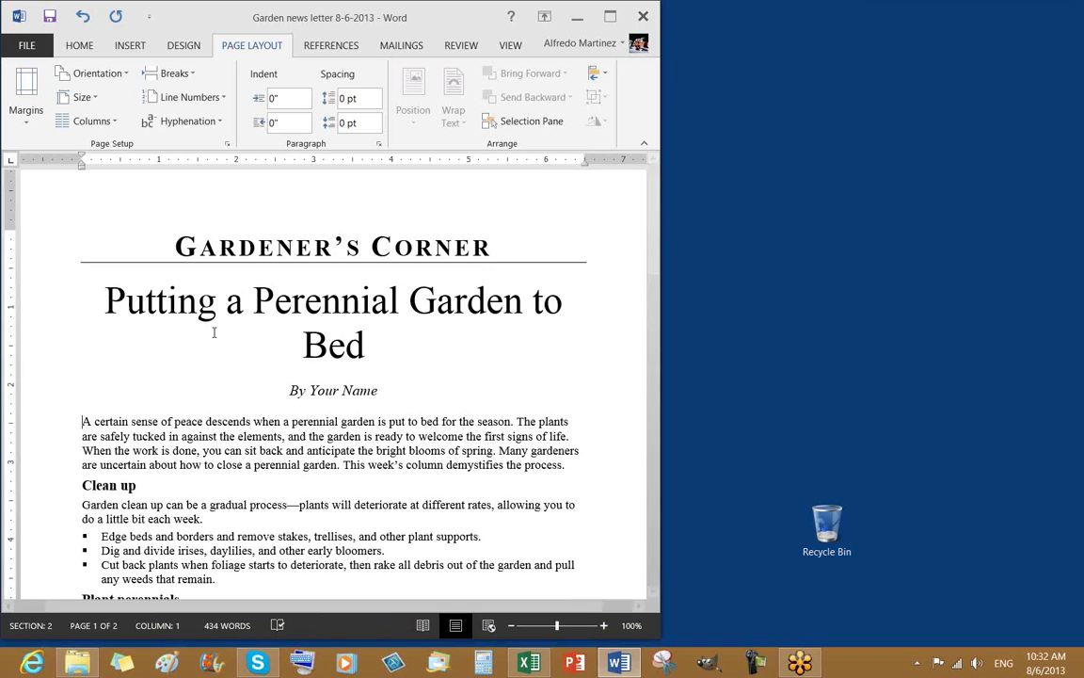
# Step: Turn on Show/Hide ¶ formatting marks and locate the continuous section break line
pyautogui.click(81, 47)
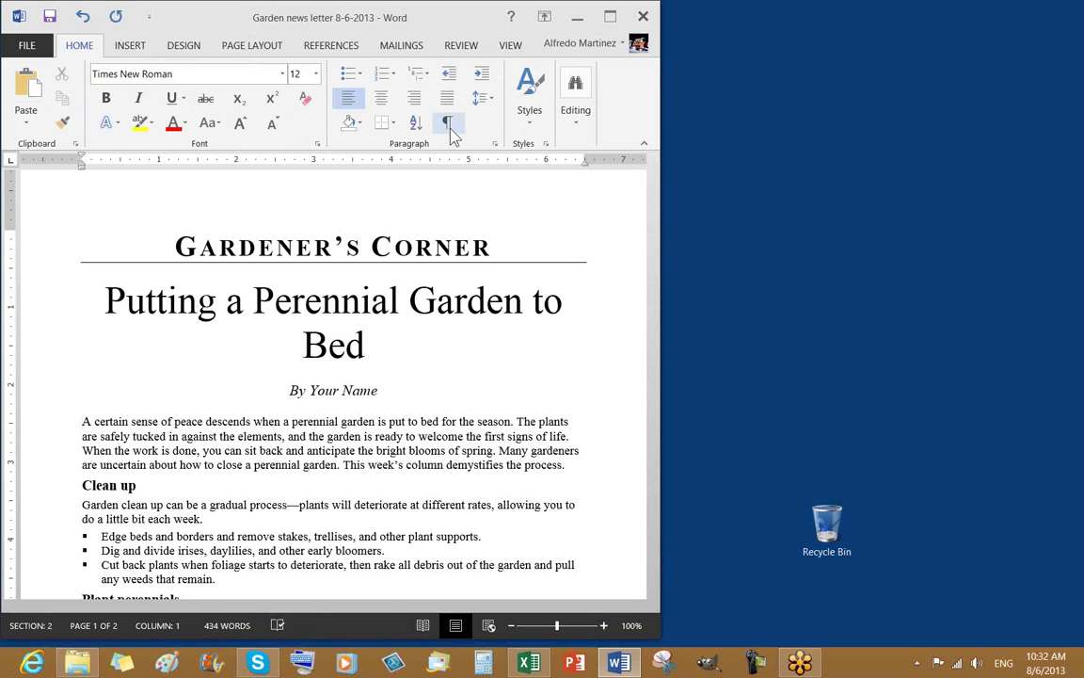
pyautogui.click(448, 125)
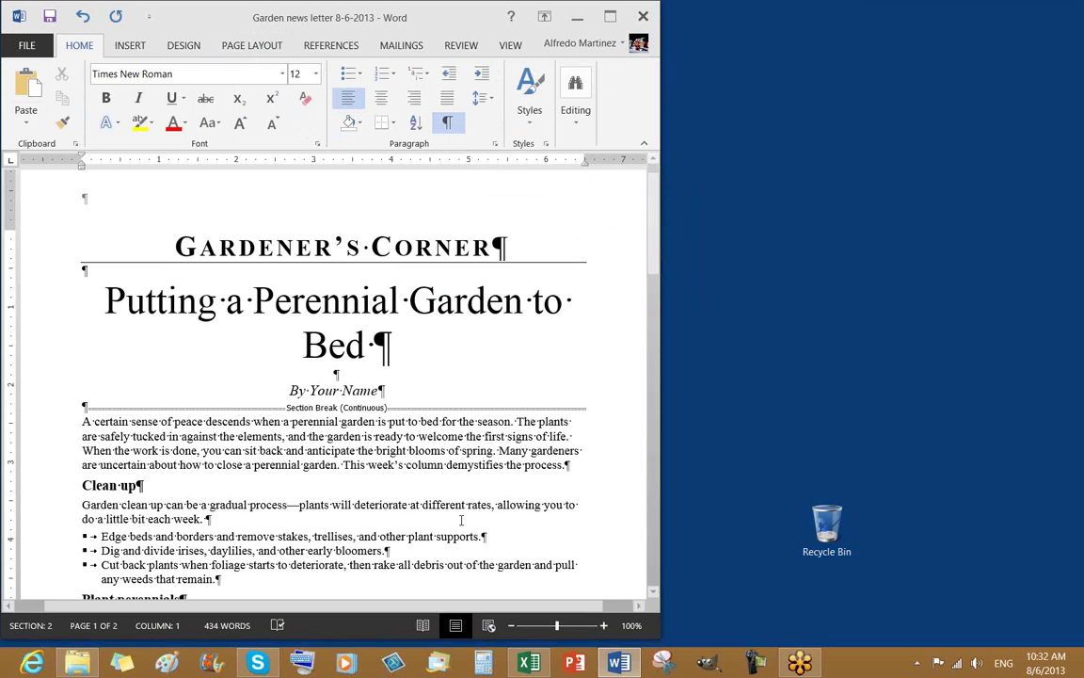
pyautogui.click(40, 414)
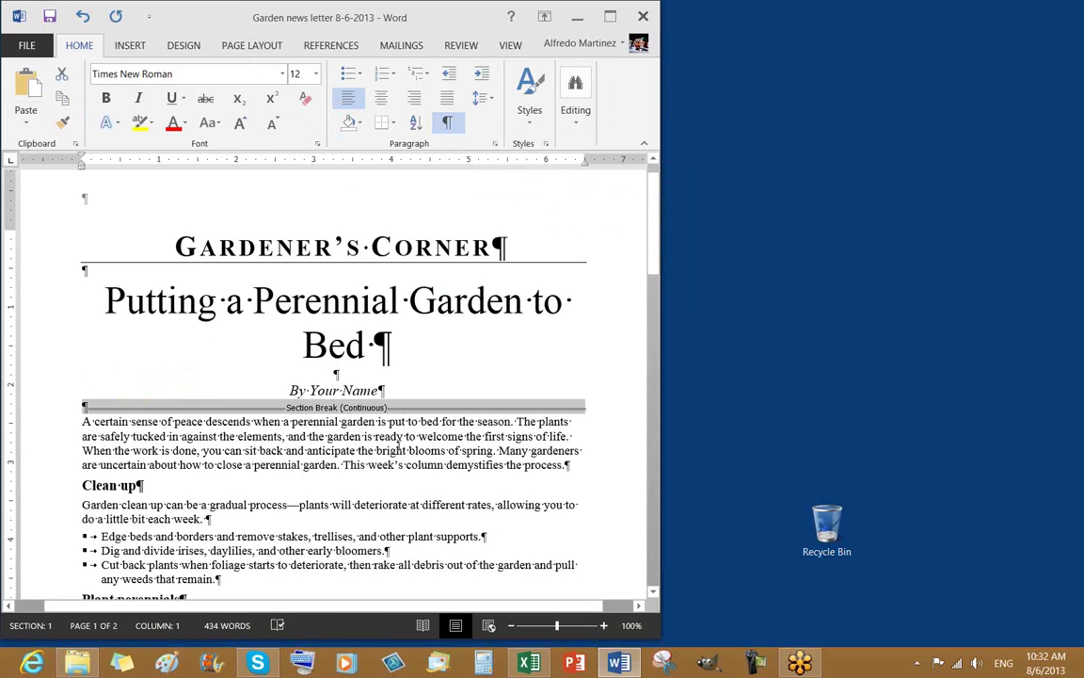
pyautogui.click(355, 422)
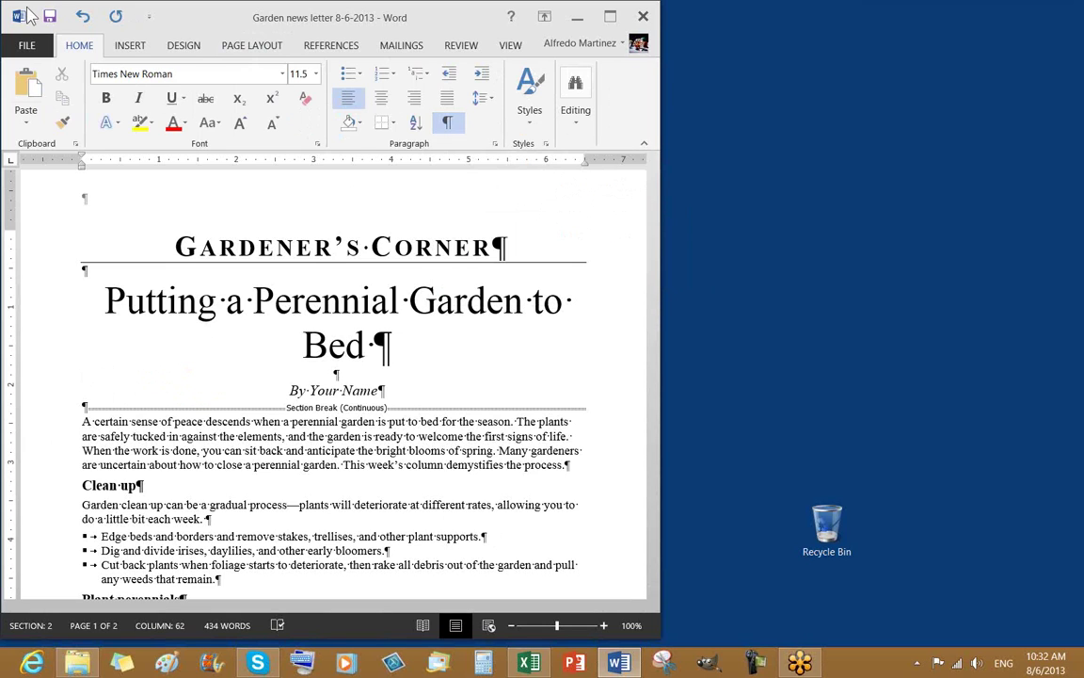
# Step: Undo and redo the section break, then check title and body text sit in separate sections
pyautogui.click(83, 16)
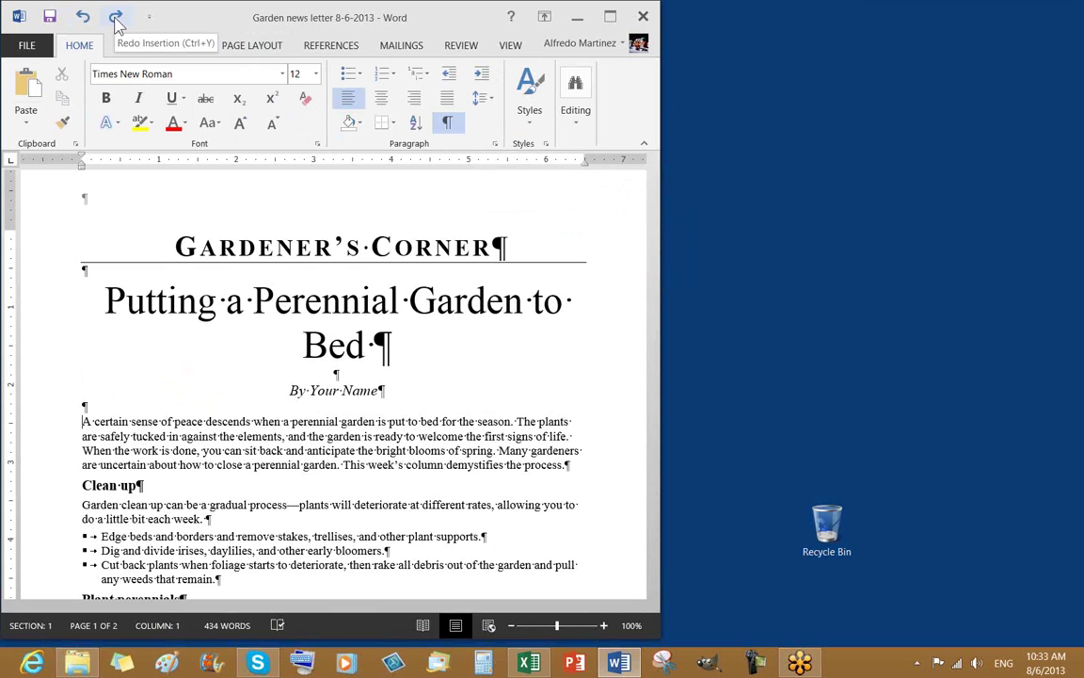
pyautogui.click(115, 18)
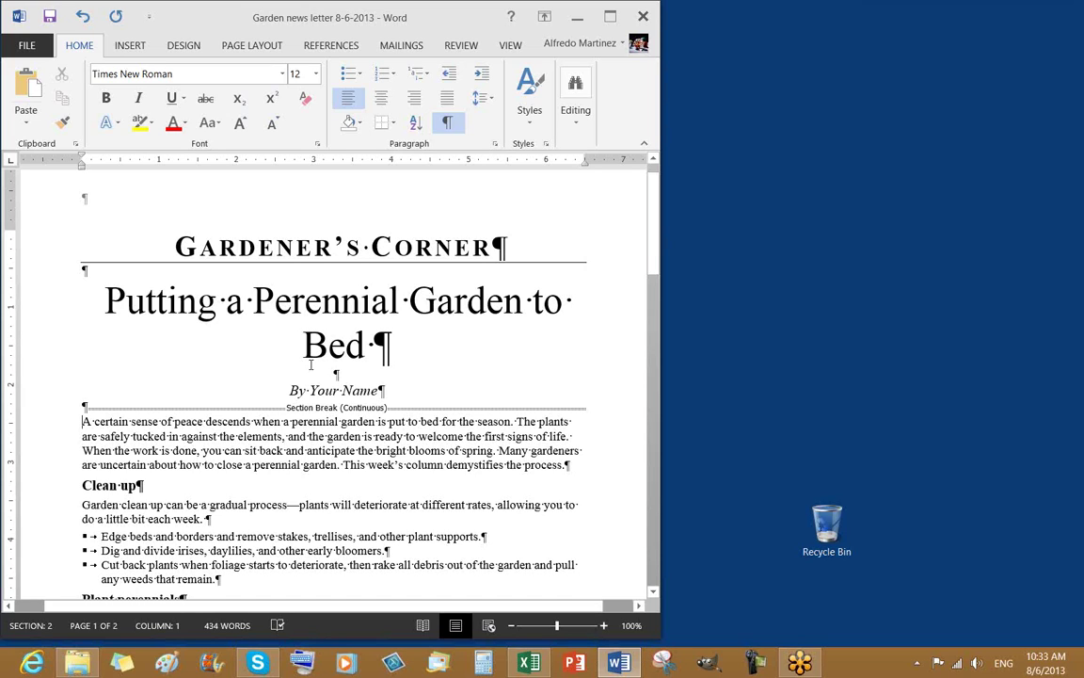
pyautogui.click(228, 300)
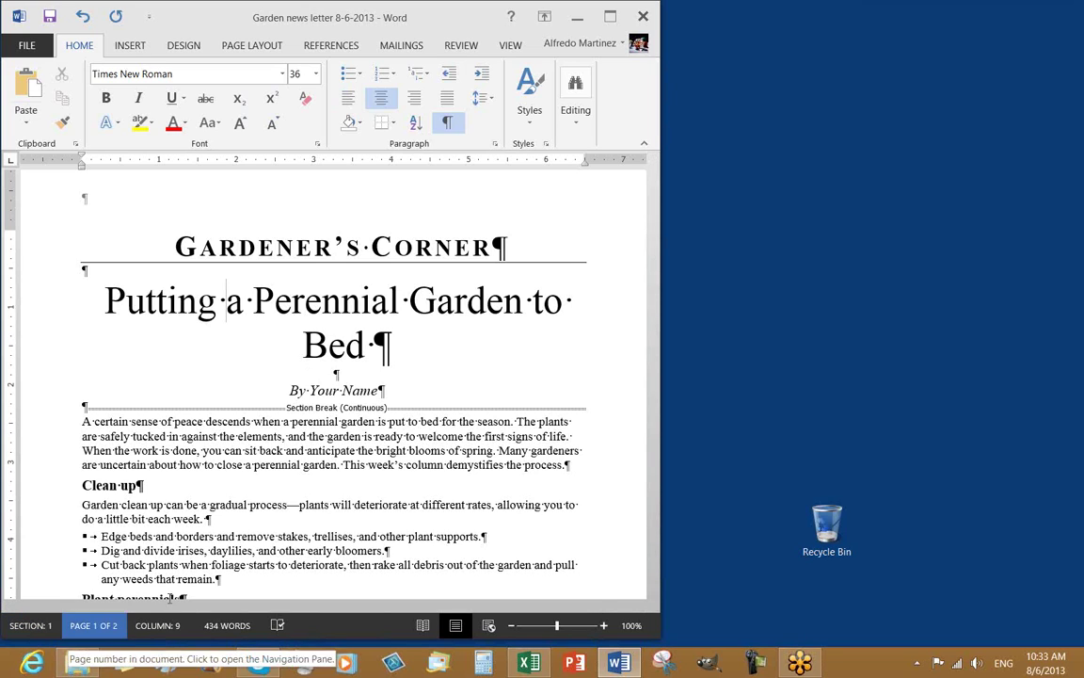
pyautogui.click(229, 464)
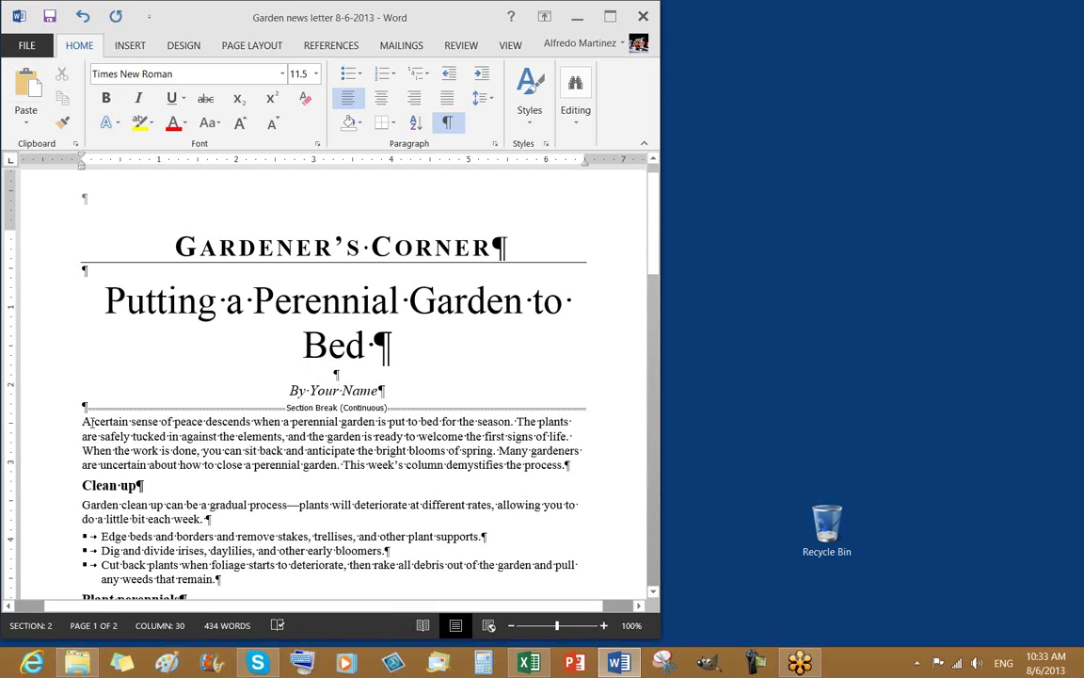
pyautogui.press('Right')
pyautogui.press('Right')
pyautogui.press('Right')
pyautogui.click(170, 481)
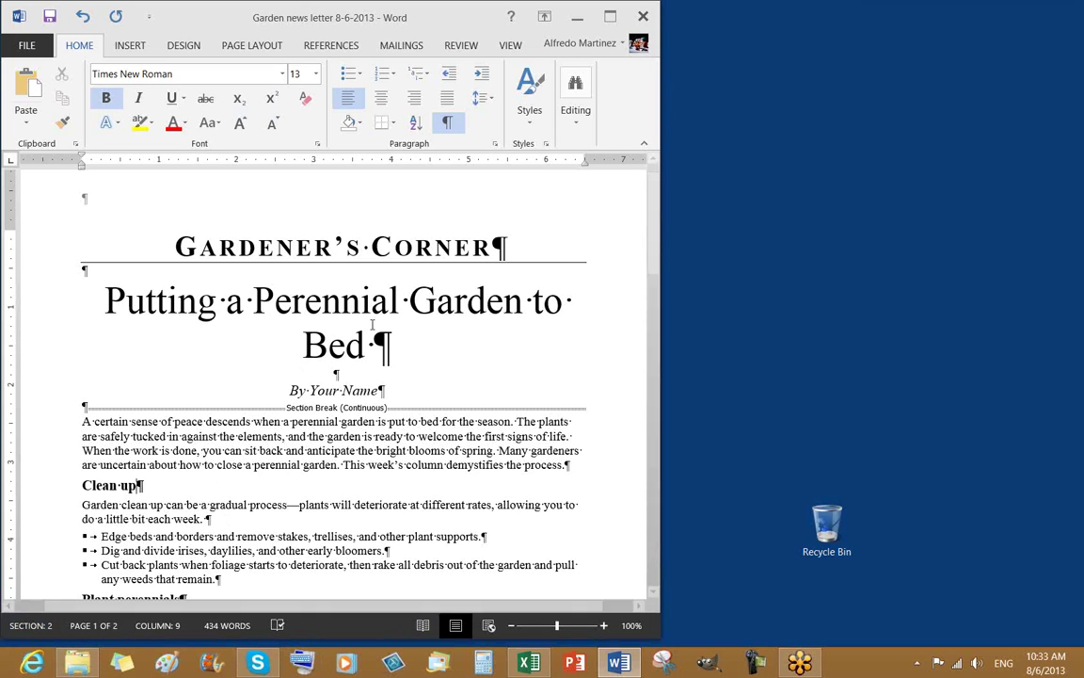
# Step: Flow the newsletter body text below the byline into two columns
pyautogui.click(262, 49)
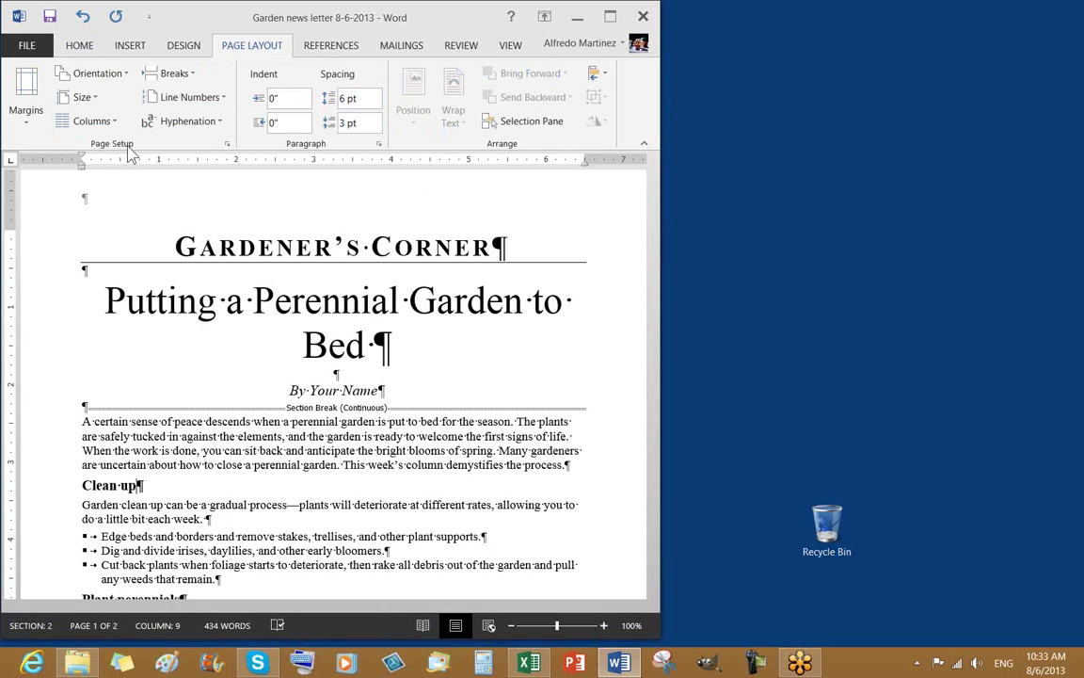
pyautogui.click(100, 122)
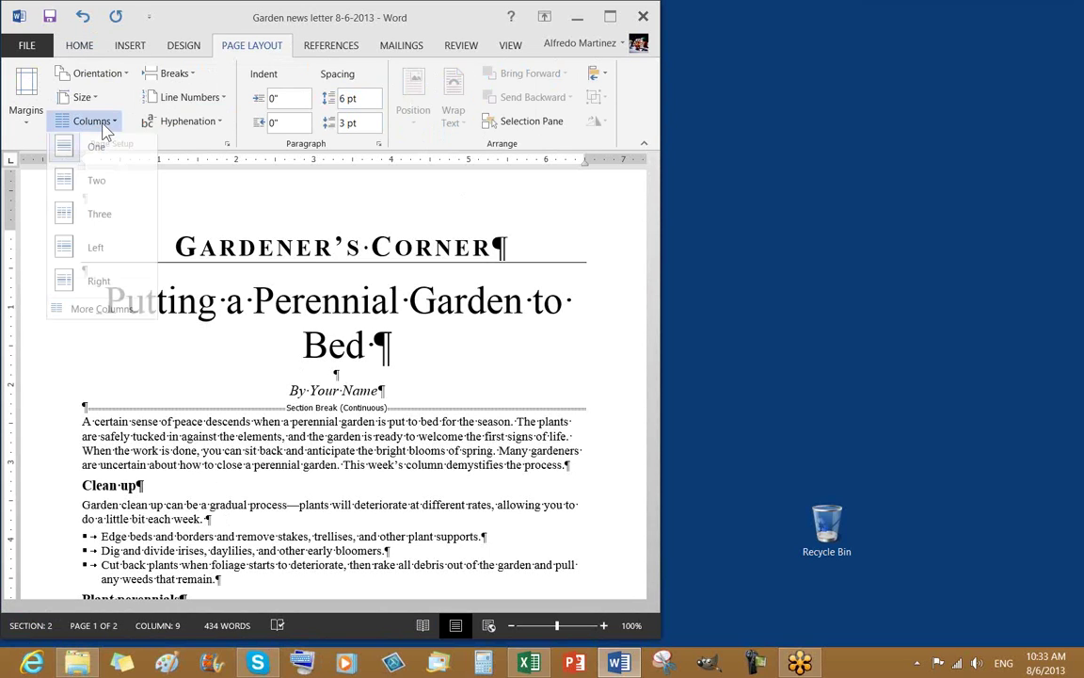
pyautogui.click(99, 187)
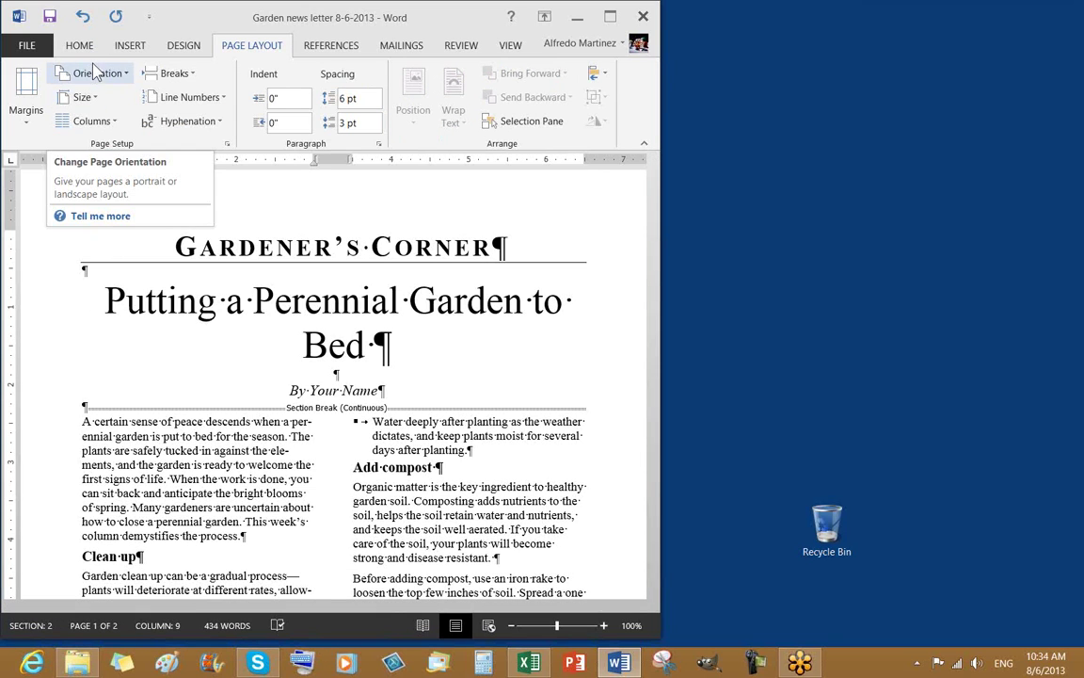
pyautogui.click(296, 310)
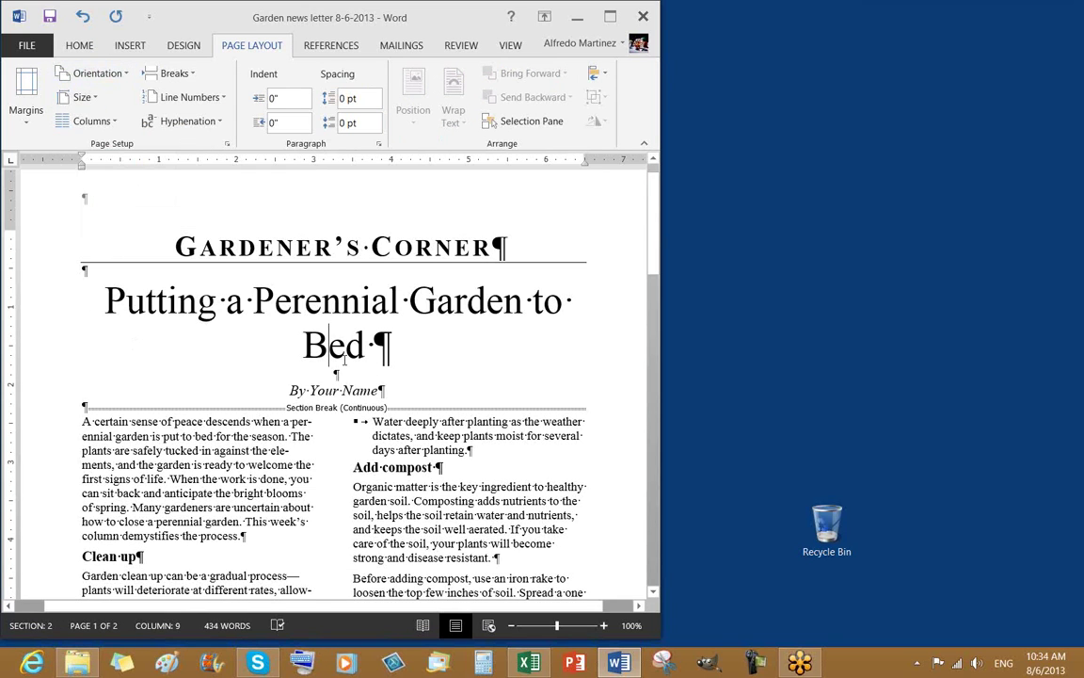
pyautogui.click(293, 453)
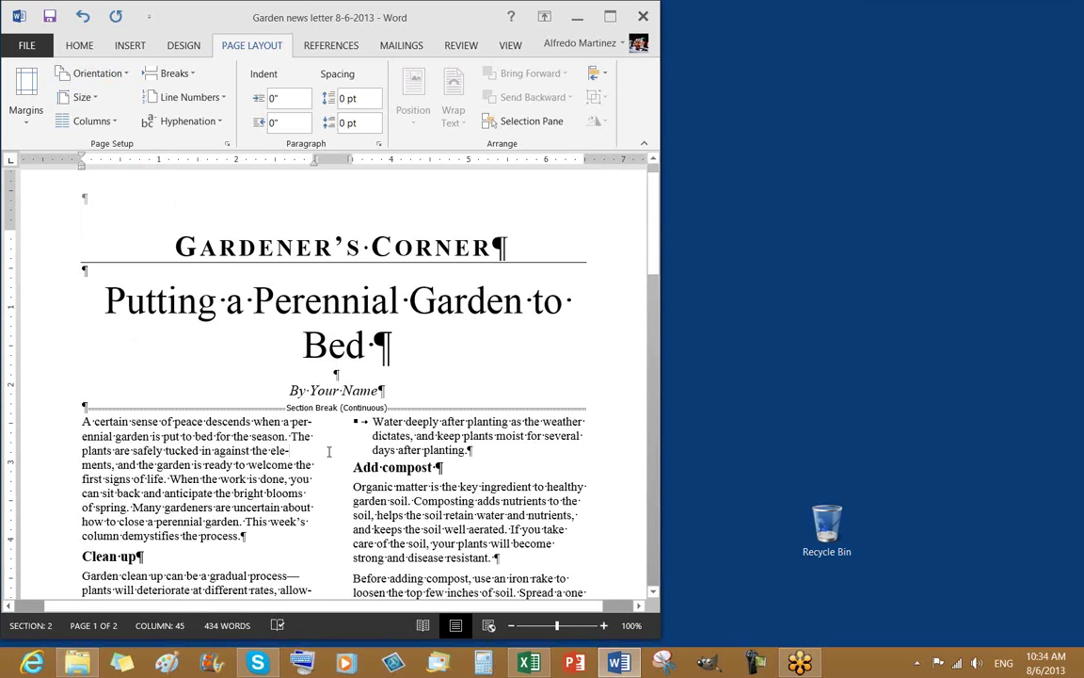
# Step: Review the two-column settings in the More Columns dialog, closing it without changes
pyautogui.scroll(-10, 358, 423)
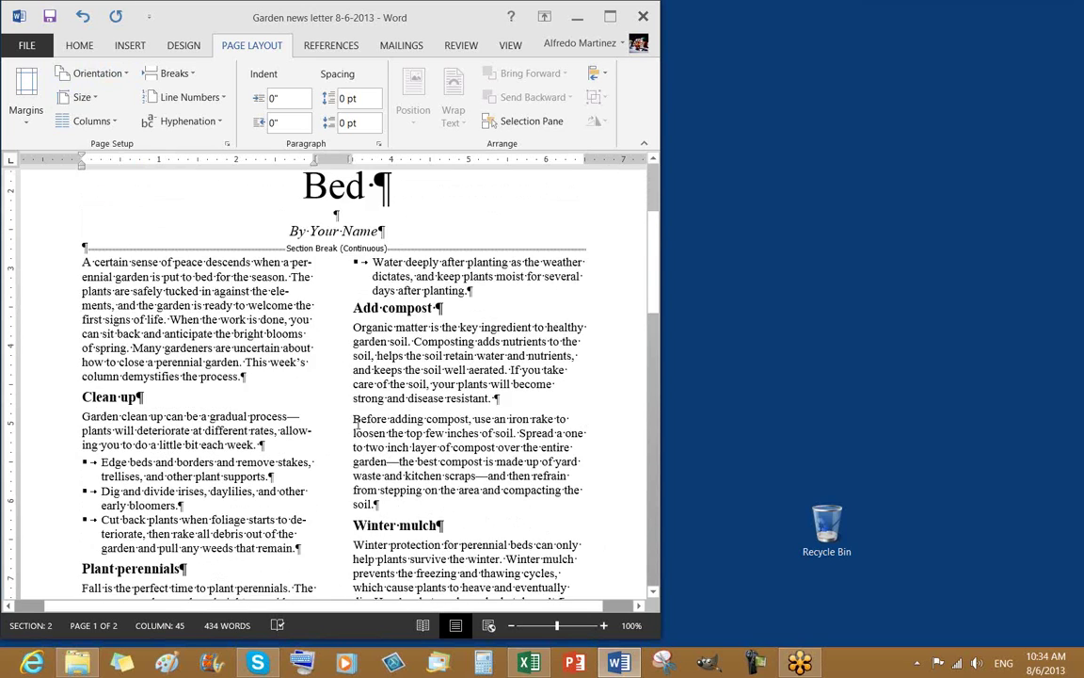
pyautogui.scroll(-3, 358, 422)
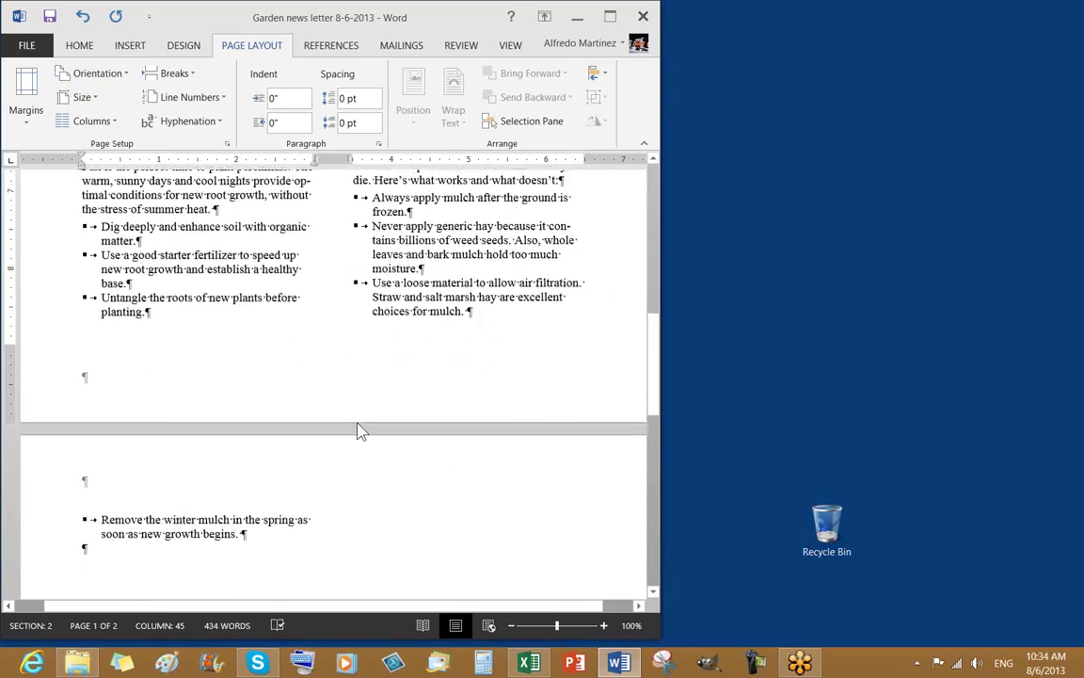
pyautogui.scroll(3, 358, 426)
pyautogui.scroll(13, 358, 423)
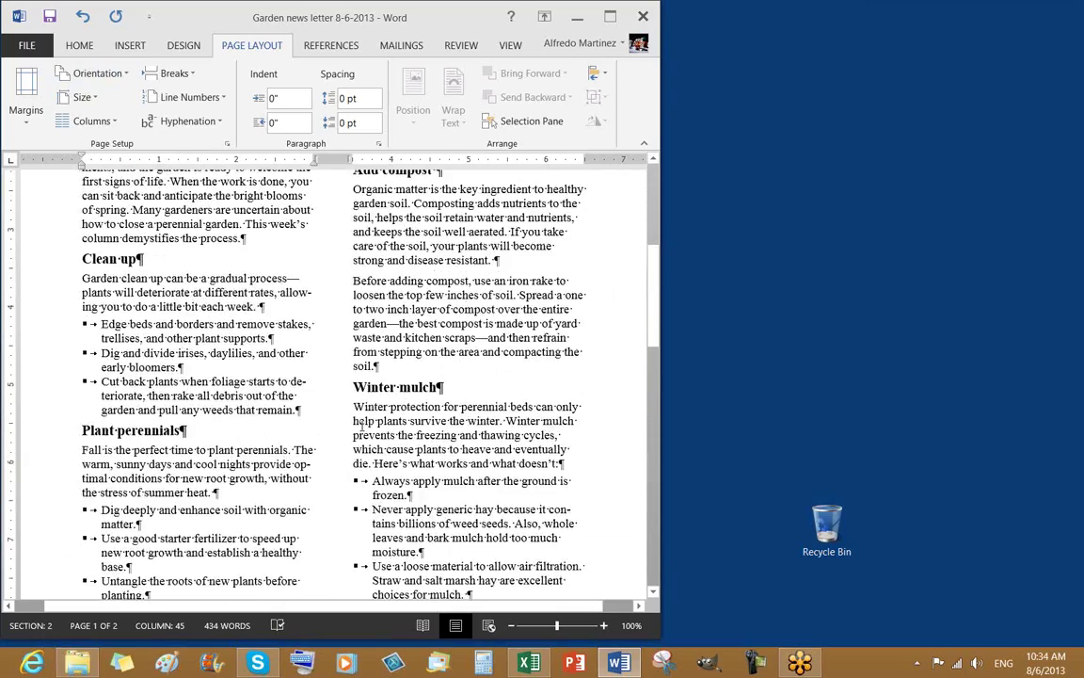
pyautogui.click(113, 124)
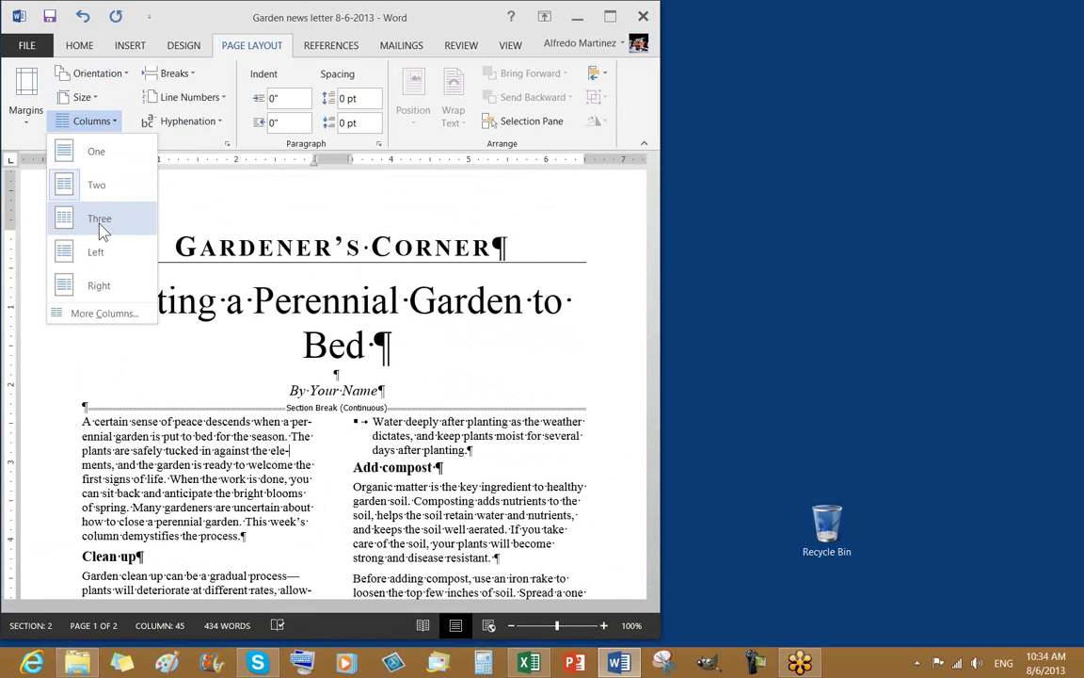
pyautogui.click(104, 316)
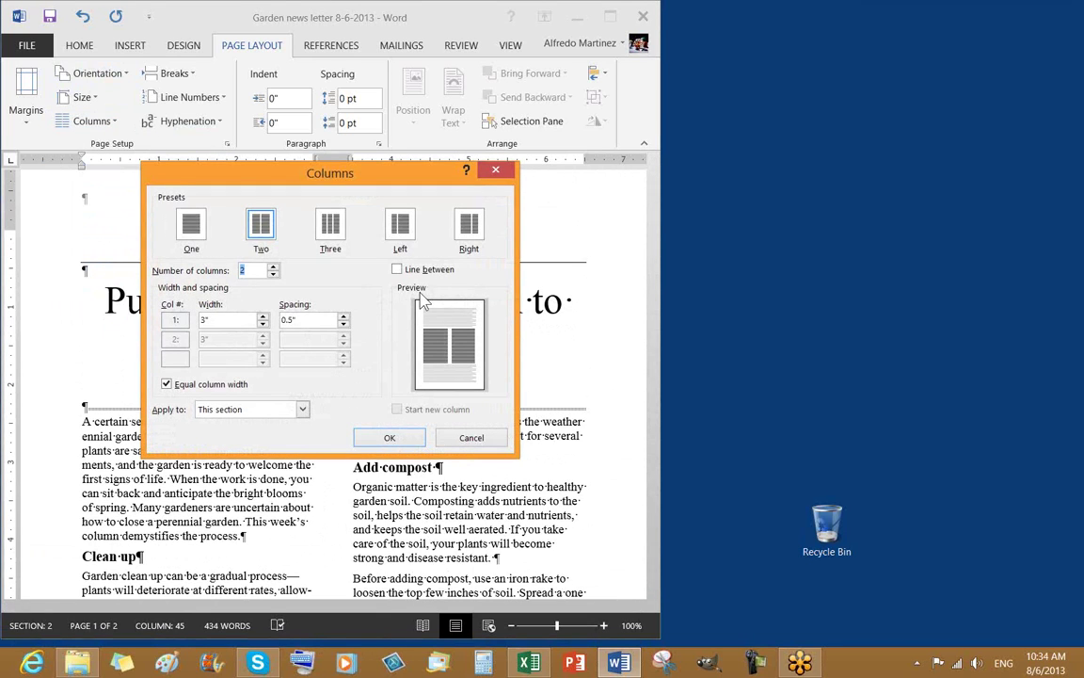
pyautogui.click(496, 175)
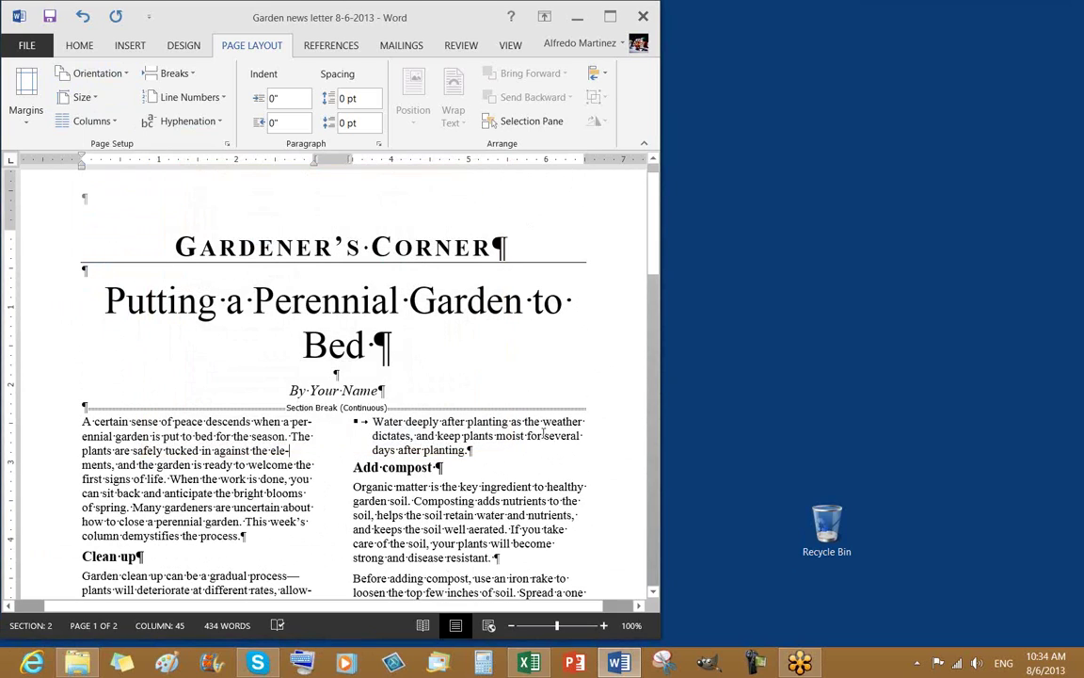
pyautogui.click(89, 120)
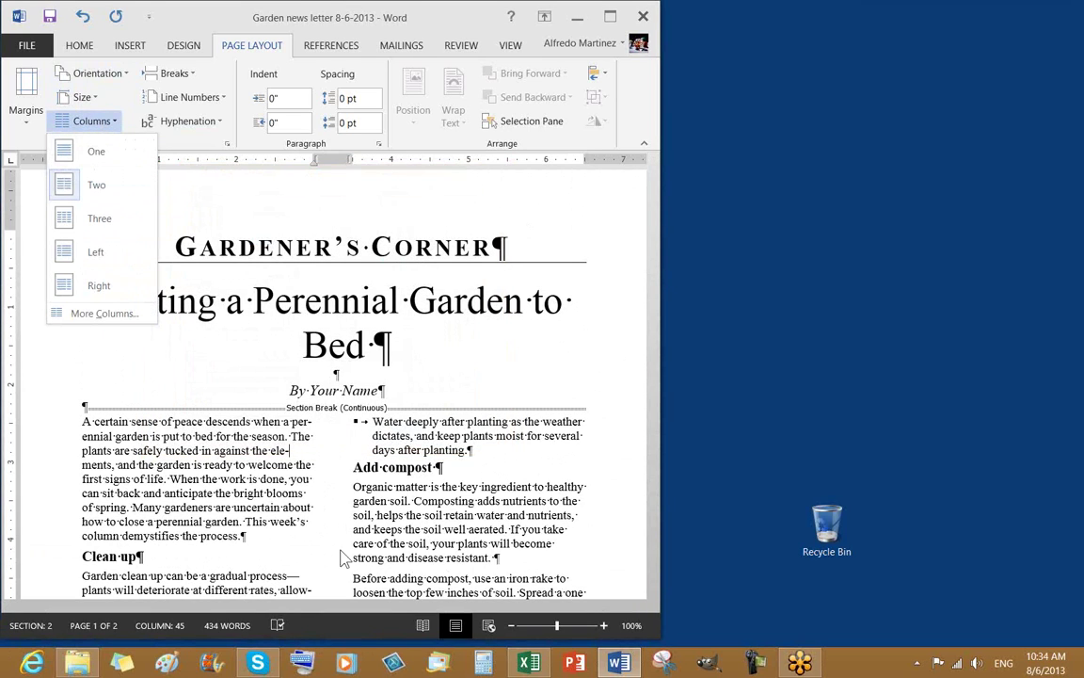
pyautogui.click(227, 445)
# Step: Zoom out with the status-bar zoom control to see more of the page
pyautogui.scroll(-2, 464, 475)
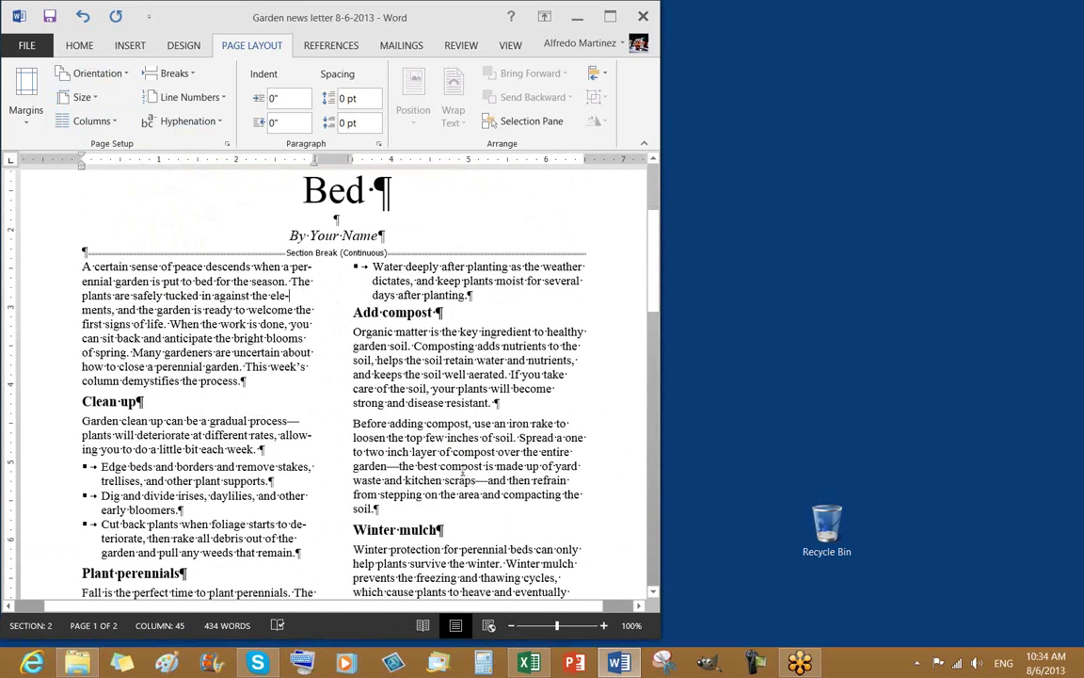
pyautogui.scroll(1, 465, 475)
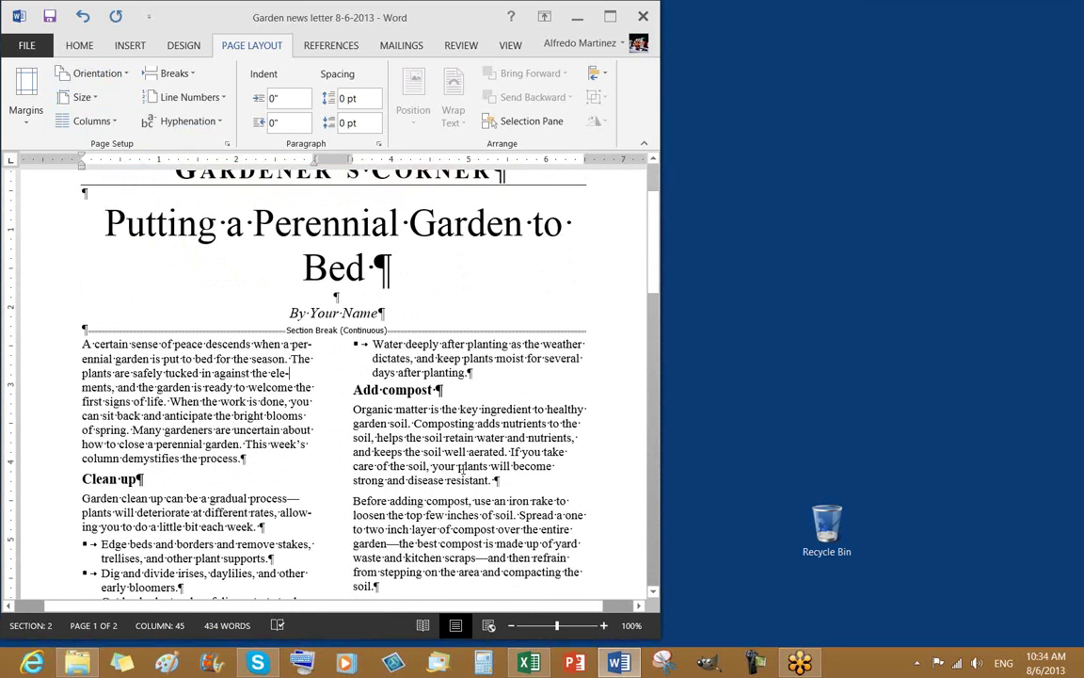
pyautogui.click(511, 624)
pyautogui.click(511, 625)
# Step: Zoom out further and check the body text spilling onto page 2
pyautogui.click(511, 625)
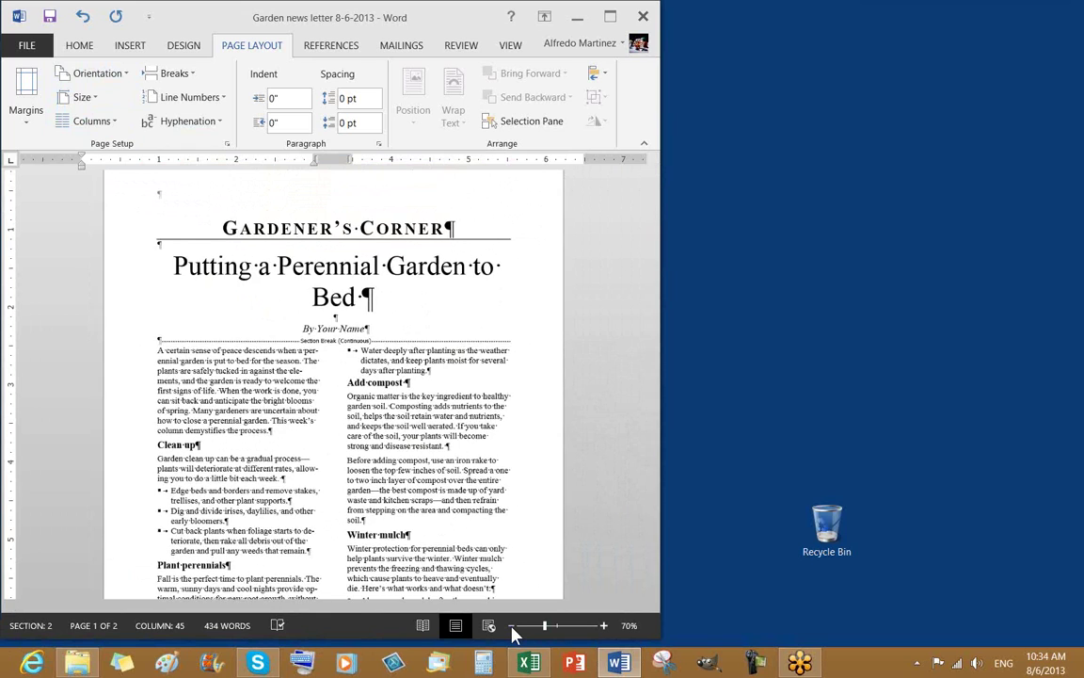
pyautogui.click(511, 625)
pyautogui.scroll(-5, 498, 440)
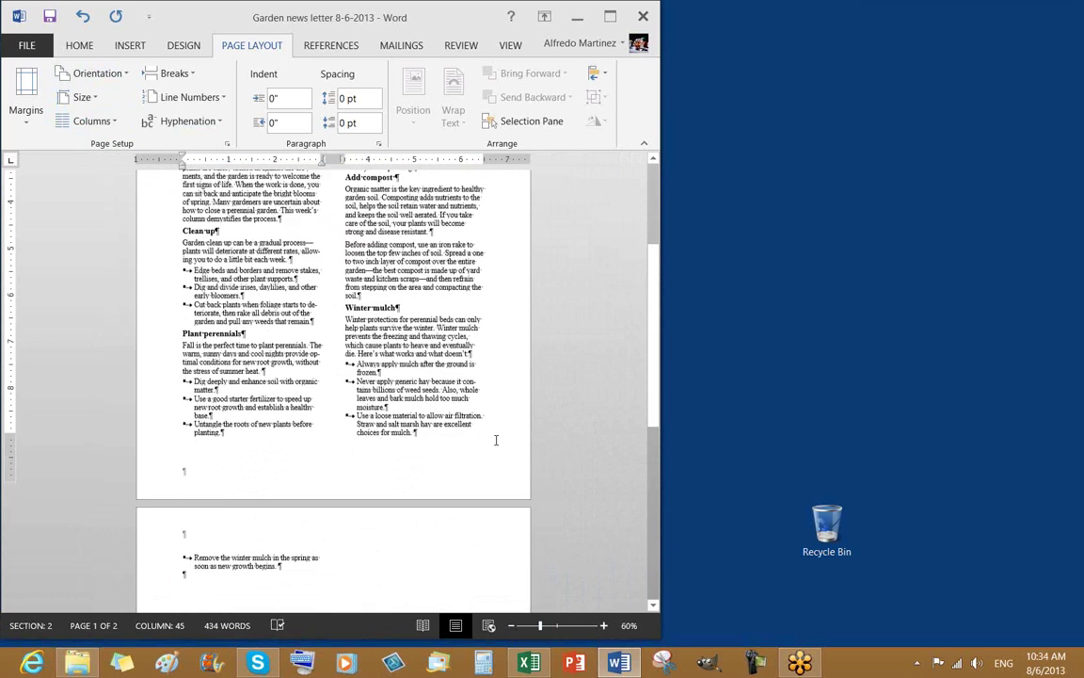
pyautogui.click(286, 491)
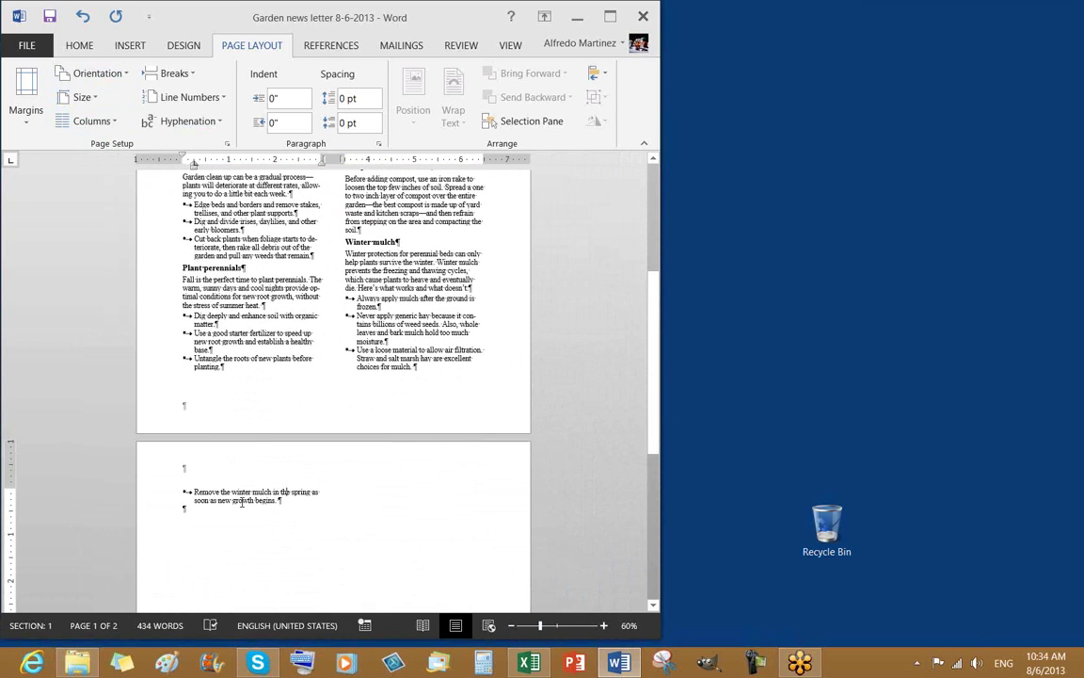
# Step: Return to the right column's end and bring up the preset Margins gallery
pyautogui.scroll(3, 379, 467)
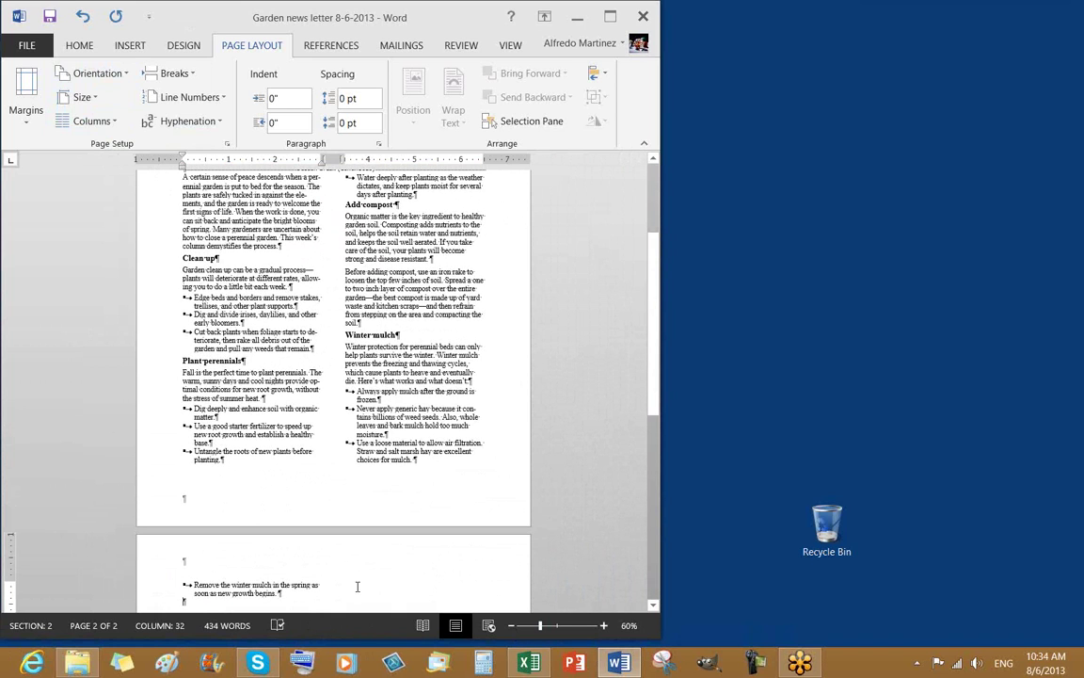
pyautogui.click(442, 459)
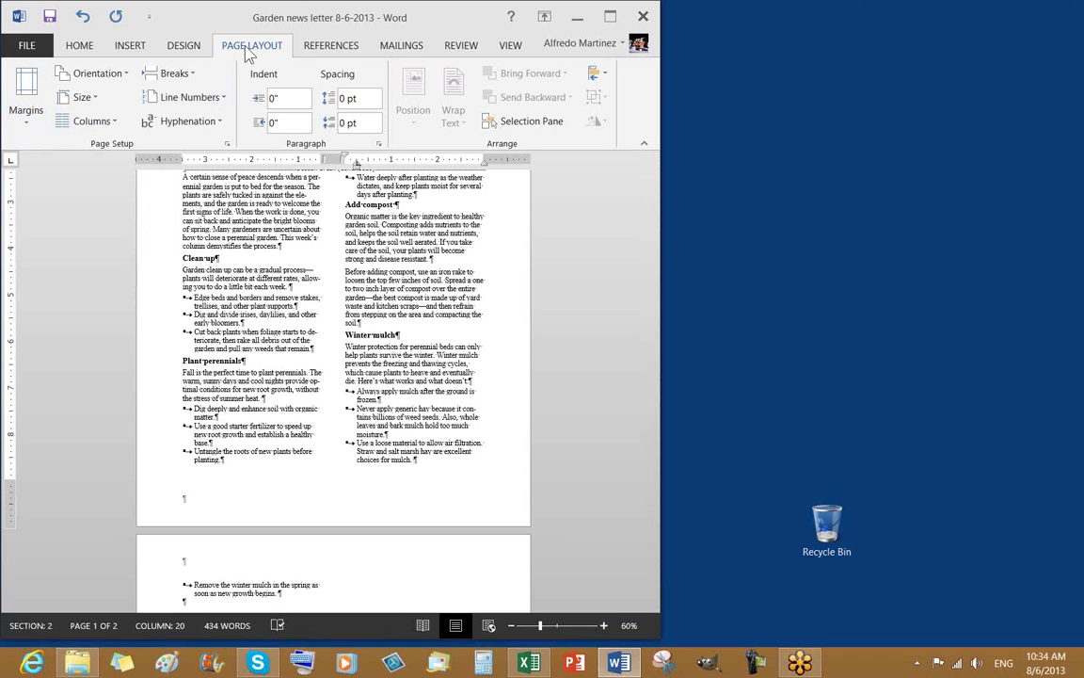
pyautogui.click(26, 120)
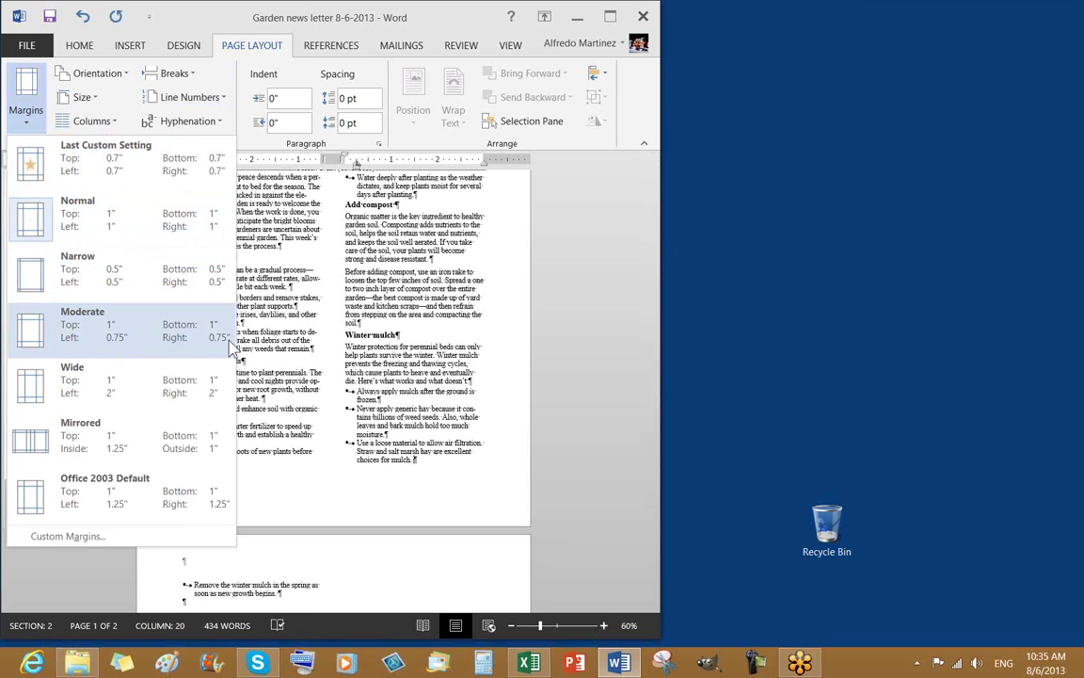
# Step: Apply Moderate 0.7-inch margins, fitting the newsletter on one page, and reopen the Margins gallery
pyautogui.click(112, 341)
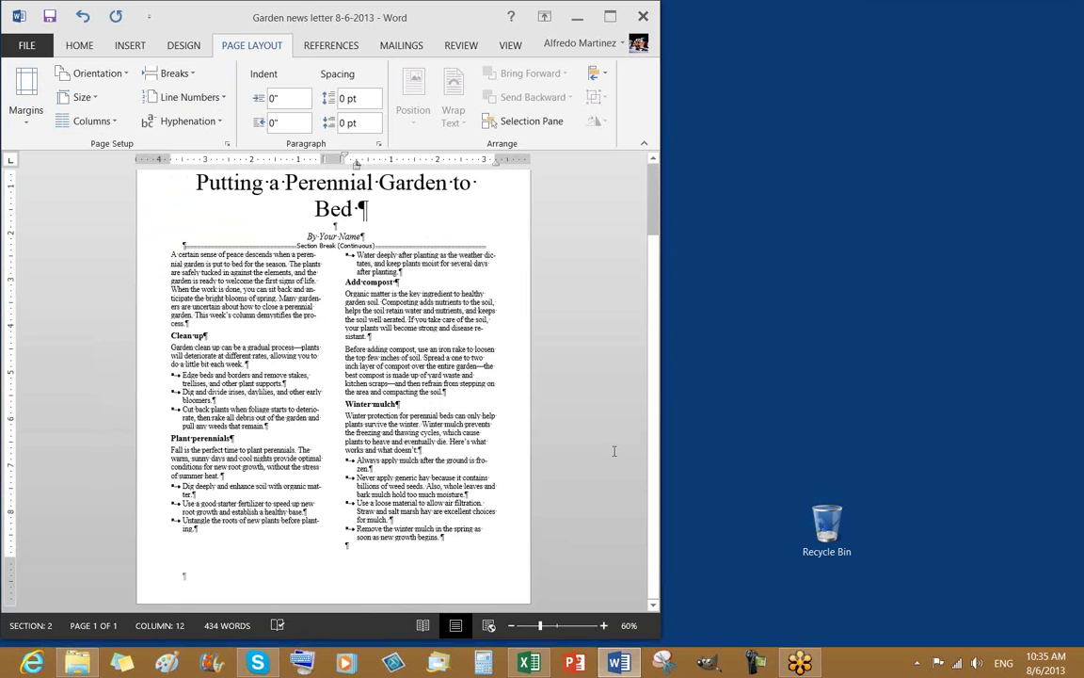
pyautogui.scroll(1, 283, 367)
pyautogui.scroll(-1, 423, 390)
pyautogui.moveTo(7, 557); pyautogui.dragTo(7, 558)
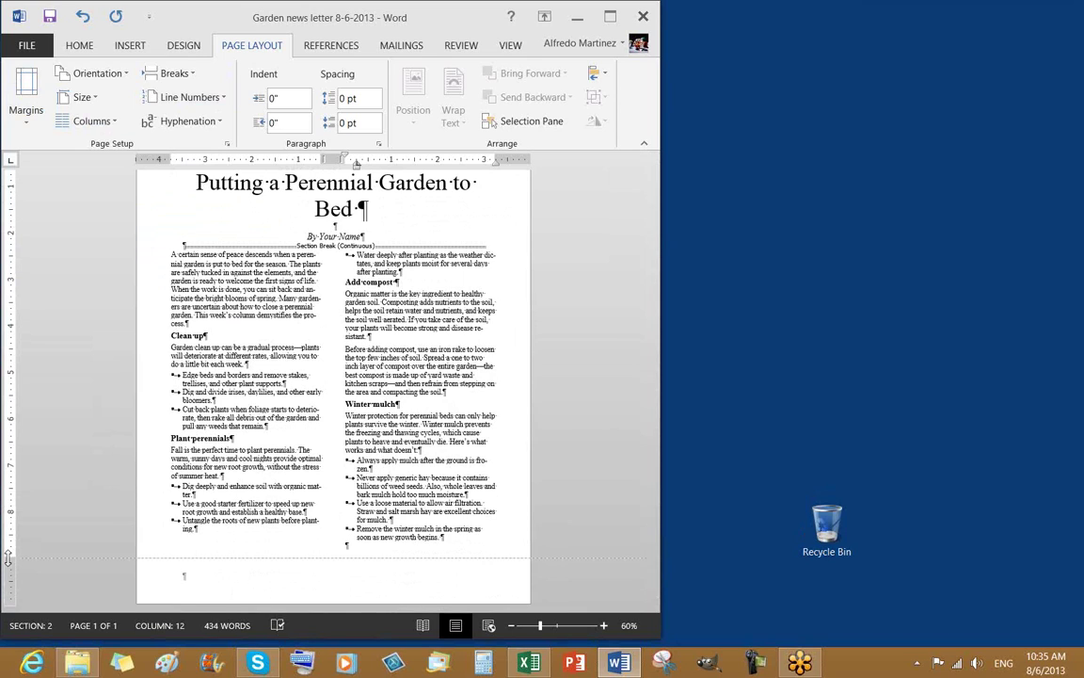
pyautogui.moveTo(7, 557); pyautogui.dragTo(8, 557)
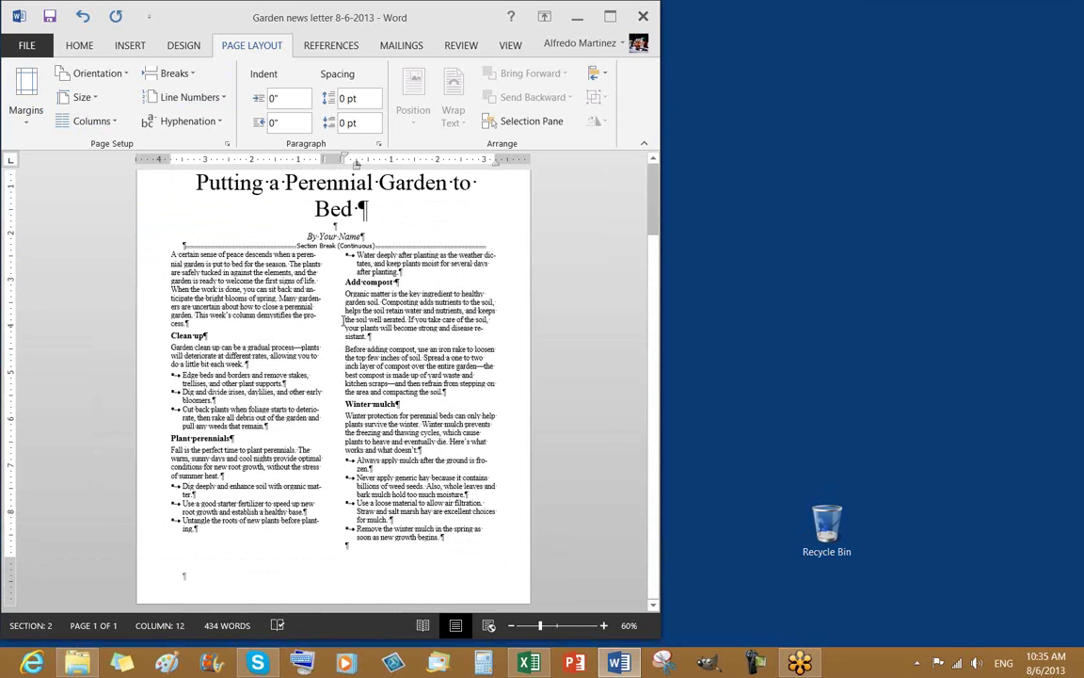
pyautogui.click(28, 121)
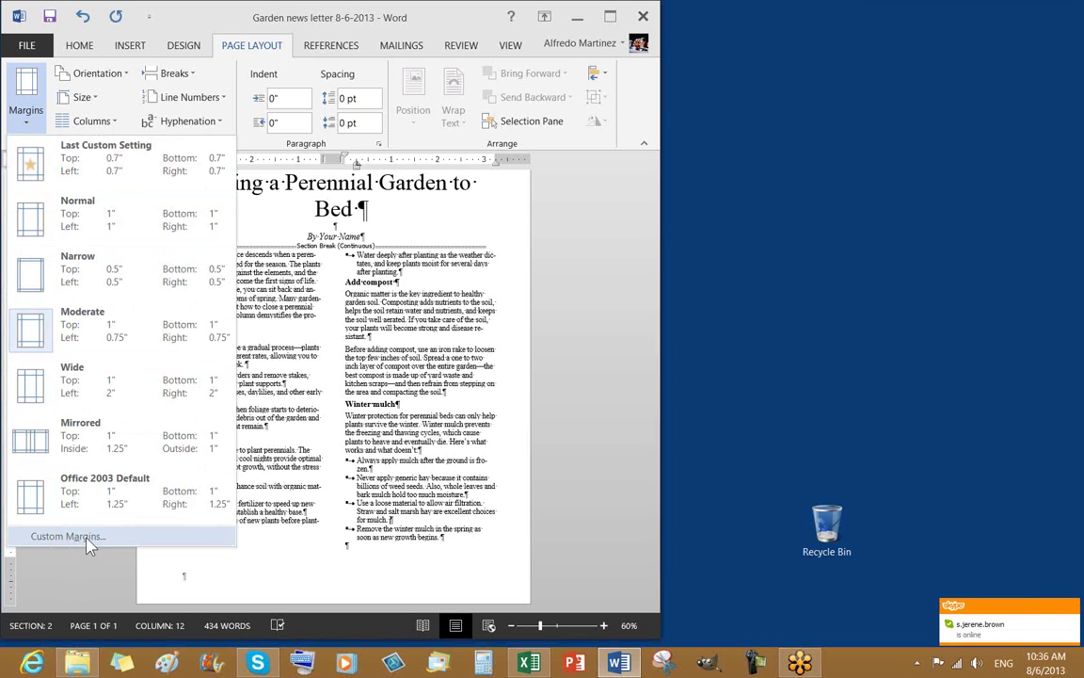
# Step: Open Custom Margins in Page Setup and select the top margin value
pyautogui.click(86, 540)
pyautogui.moveTo(175, 73); pyautogui.dragTo(255, 94)
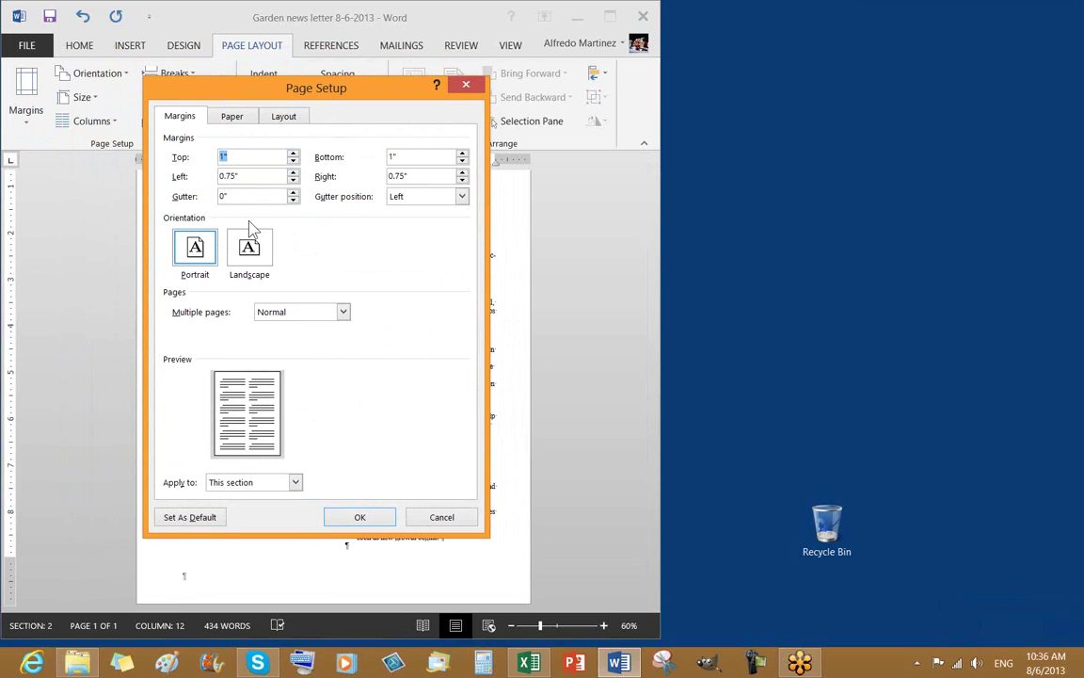
pyautogui.click(420, 155)
pyautogui.doubleClick(239, 155)
# Step: Set the top, bottom, left and right margins all to .75 inch
pyautogui.write('.75')
pyautogui.press('Tab')
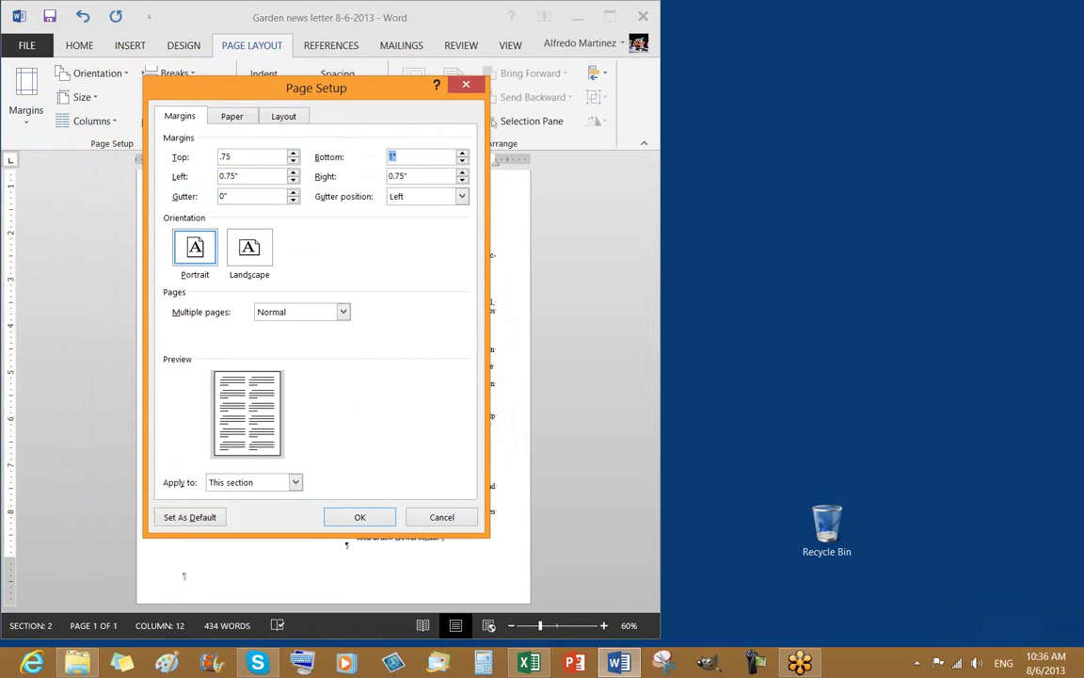
pyautogui.write('.75')
pyautogui.press('Tab')
pyautogui.press('BackSpace')
pyautogui.write('.75')
pyautogui.press('Tab')
pyautogui.write('.75')
# Step: Apply the 0.75-inch margins to the whole document and confirm with OK
pyautogui.click(296, 483)
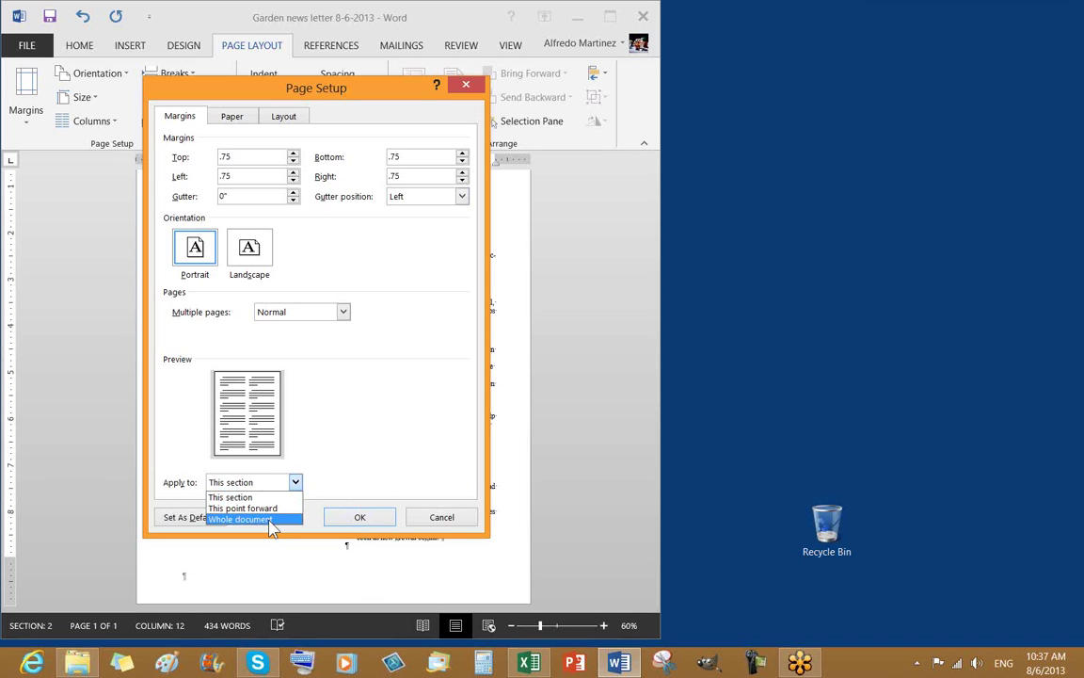
pyautogui.click(271, 519)
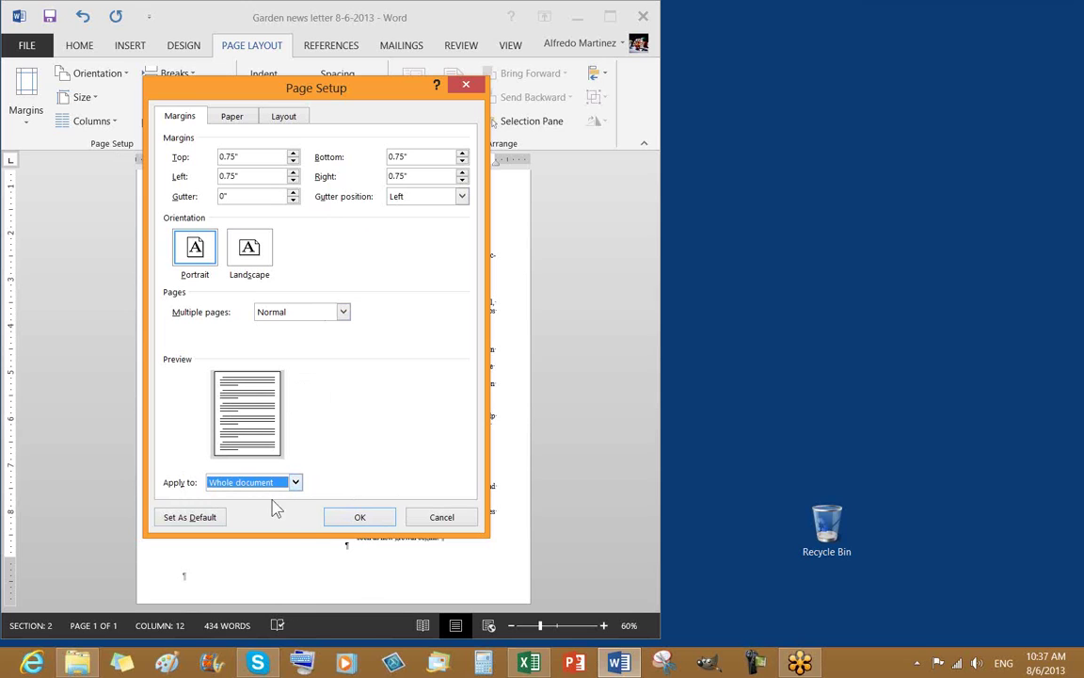
pyautogui.click(359, 516)
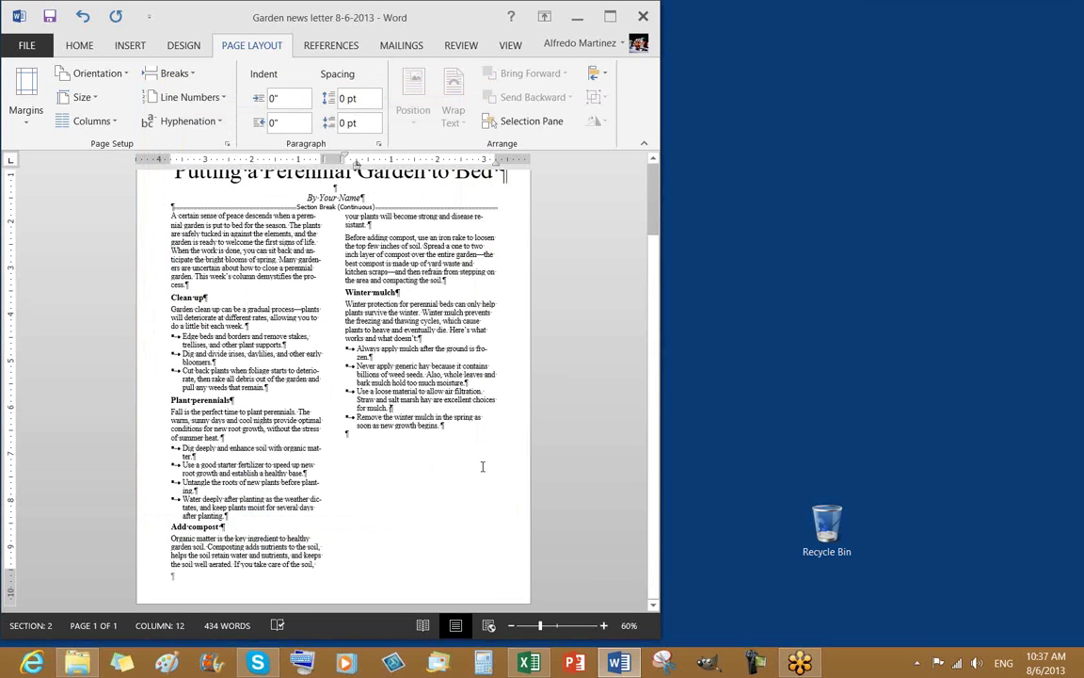
pyautogui.scroll(2, 492, 475)
pyautogui.scroll(-2, 492, 471)
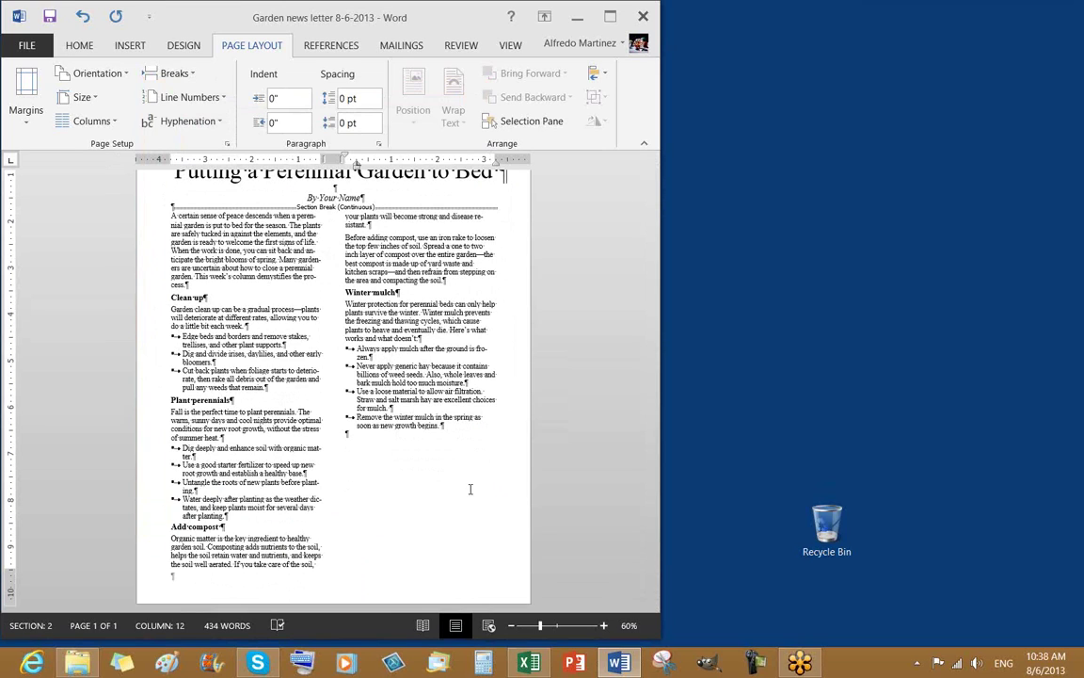
pyautogui.click(967, 194)
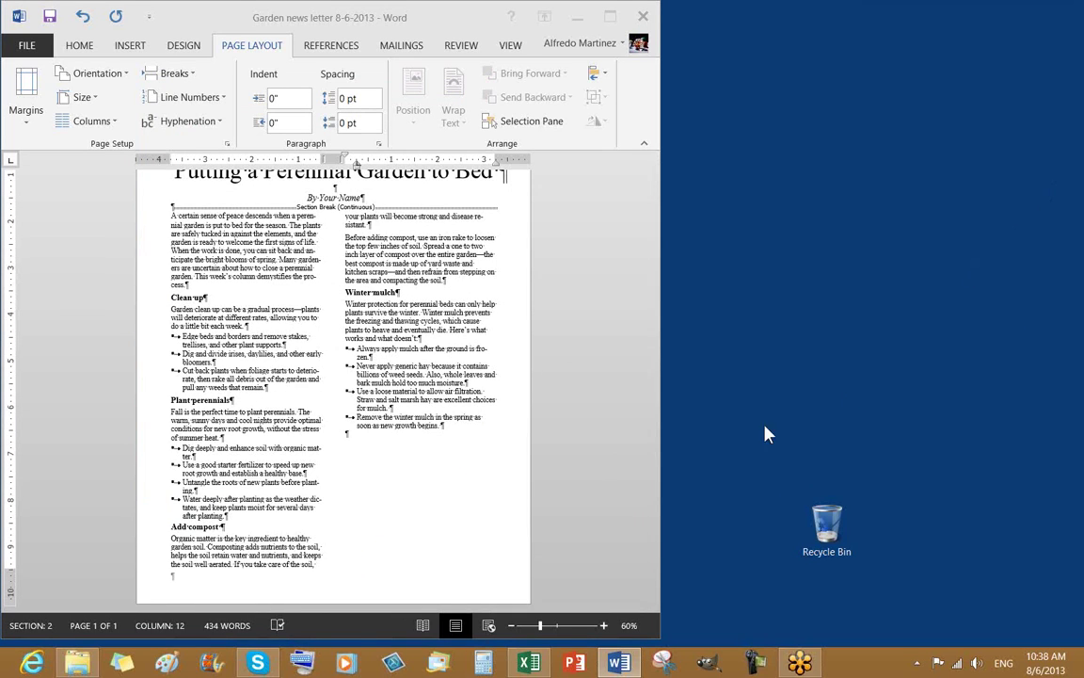
pyautogui.click(400, 450)
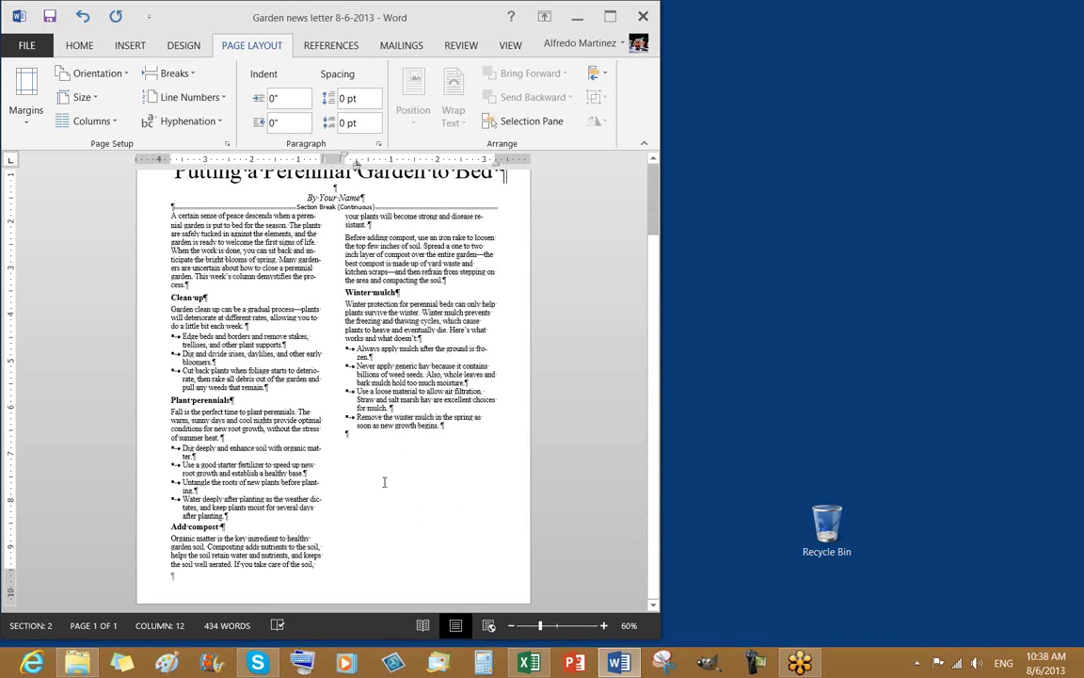
pyautogui.click(354, 448)
pyautogui.click(355, 448)
# Step: Reopen Custom Margins, keep 0.75 inch on all sides, and apply them to the whole document
pyautogui.click(26, 127)
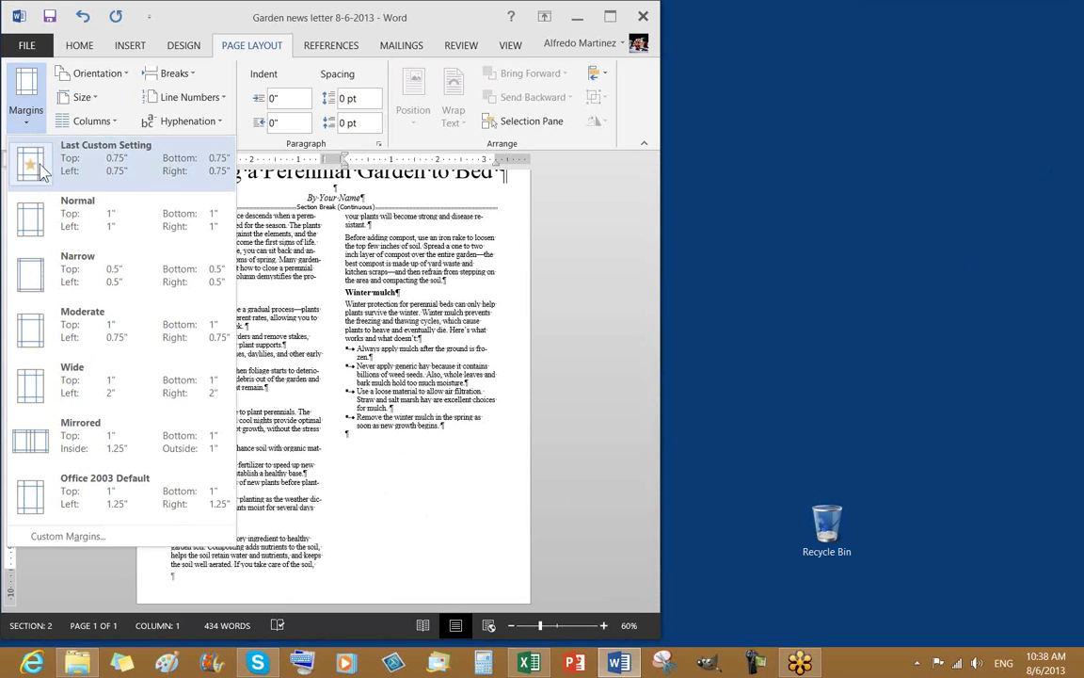
pyautogui.click(68, 535)
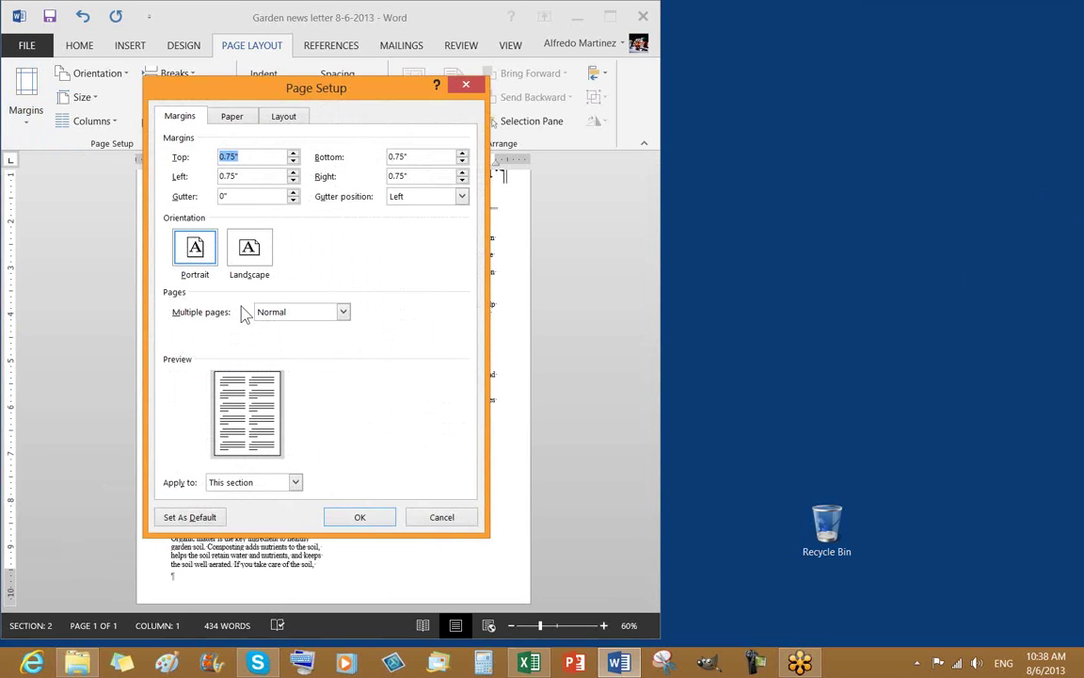
pyautogui.click(256, 157)
pyautogui.click(293, 482)
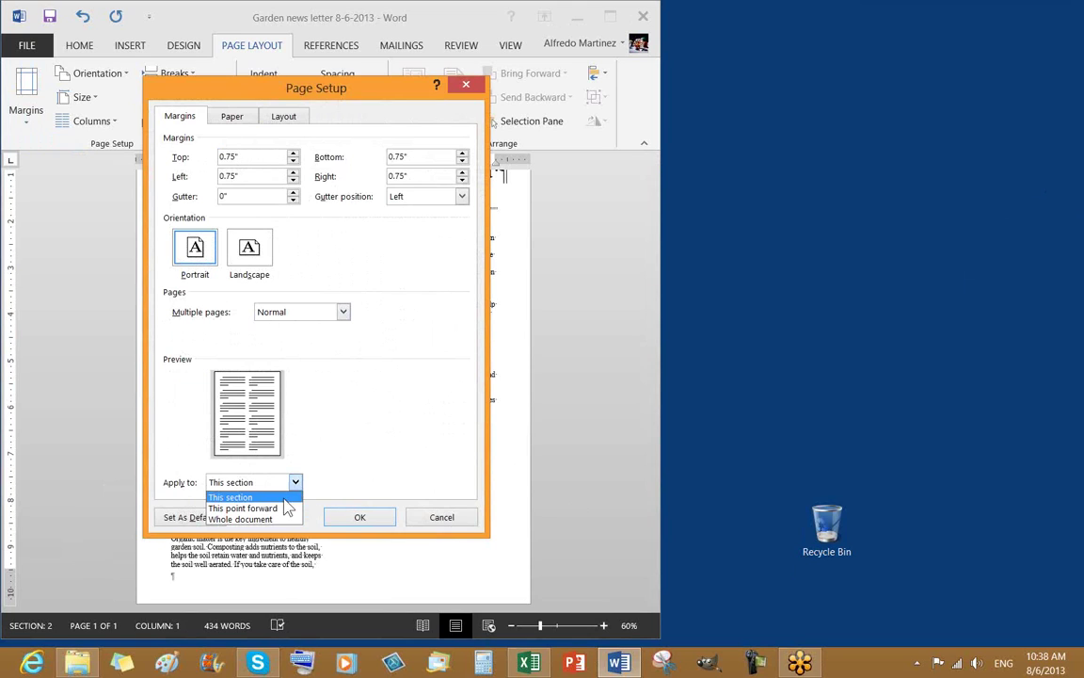
pyautogui.click(255, 519)
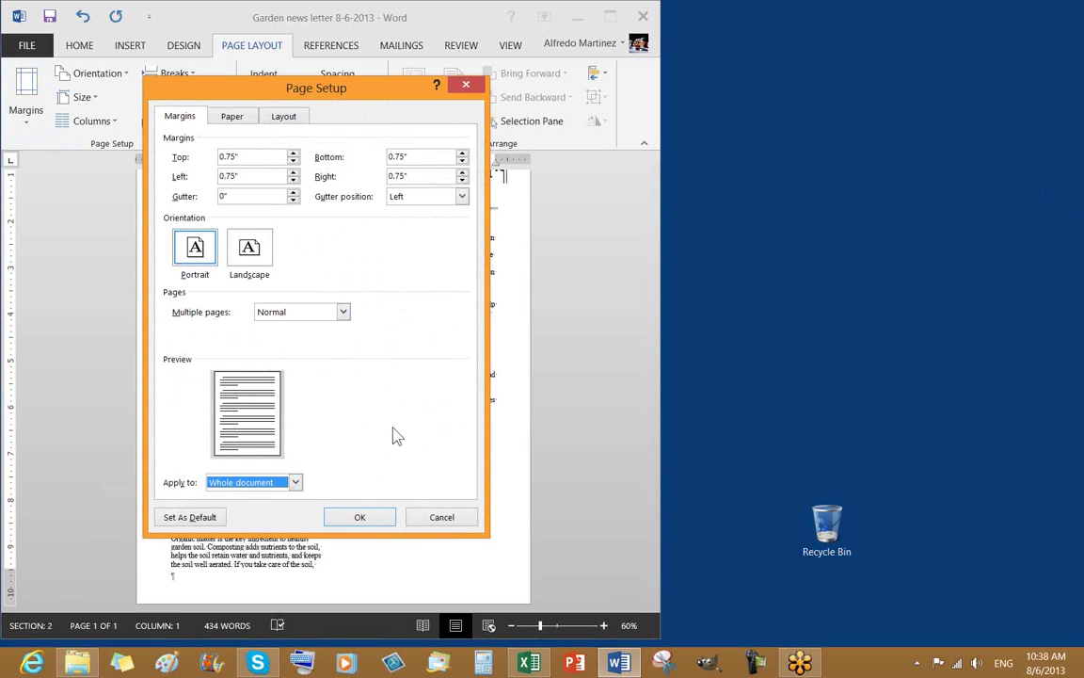
pyautogui.click(359, 515)
pyautogui.click(378, 441)
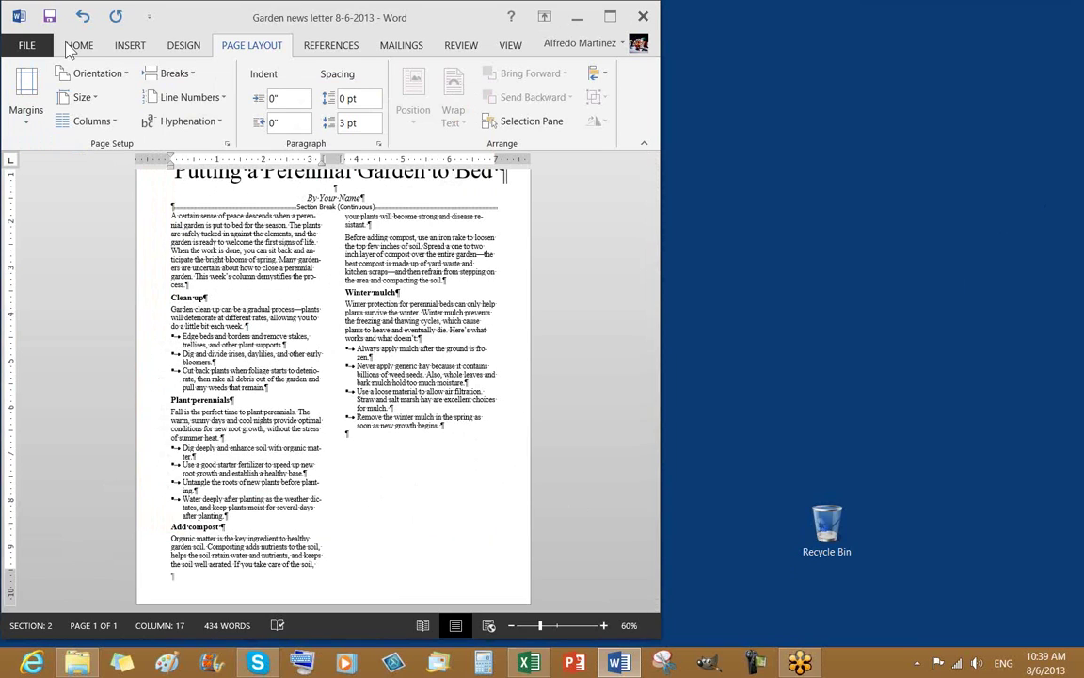
pyautogui.click(28, 121)
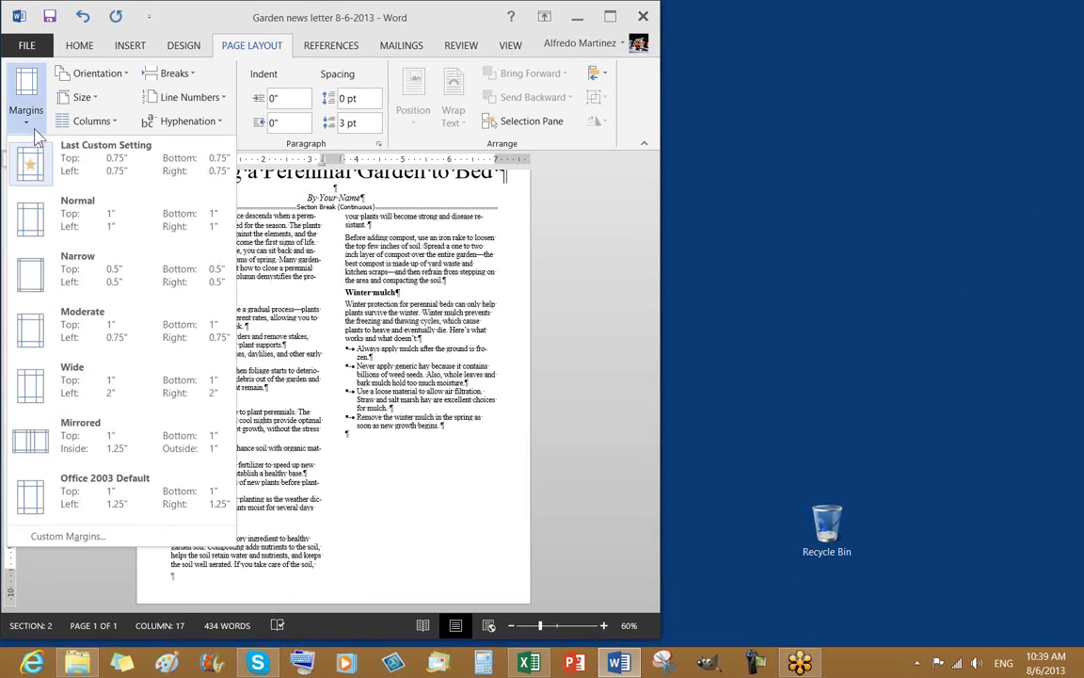
pyautogui.click(66, 536)
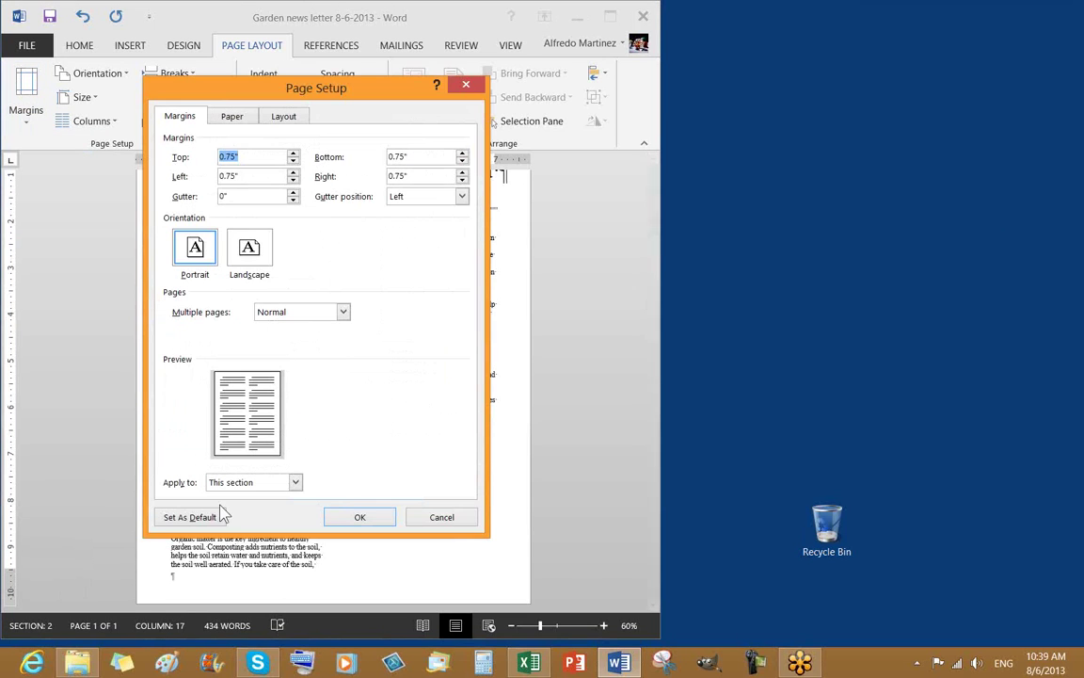
pyautogui.click(227, 157)
pyautogui.click(252, 176)
pyautogui.click(428, 179)
pyautogui.moveTo(273, 93); pyautogui.dragTo(389, 46)
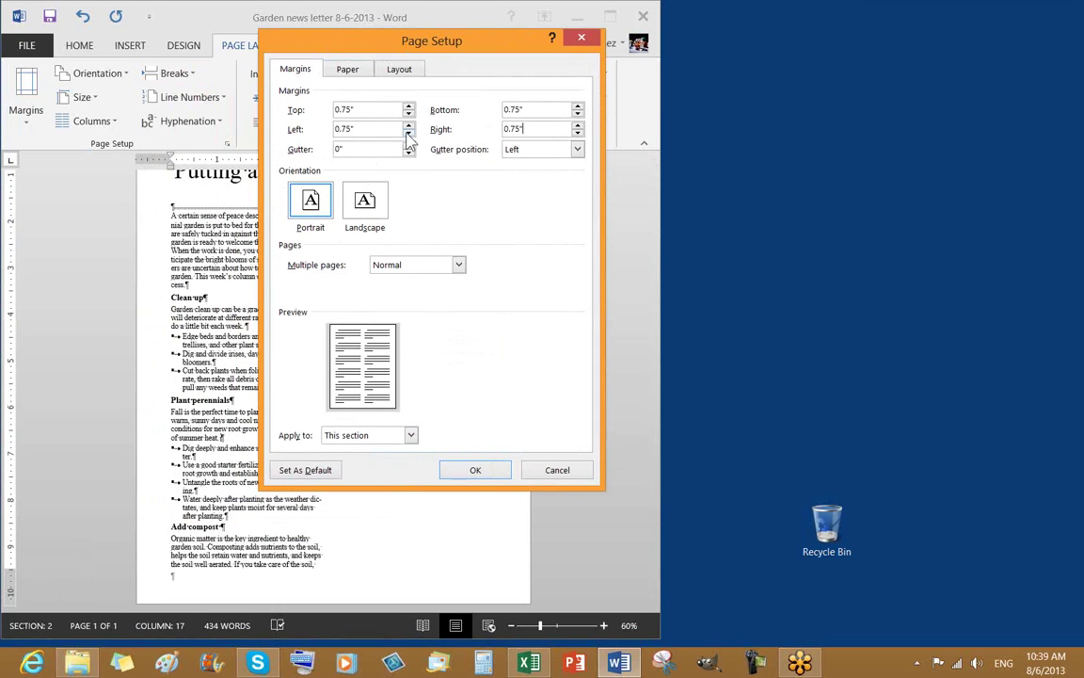
pyautogui.click(362, 109)
pyautogui.moveTo(362, 110); pyautogui.dragTo(289, 95)
pyautogui.moveTo(384, 45); pyautogui.dragTo(249, 36)
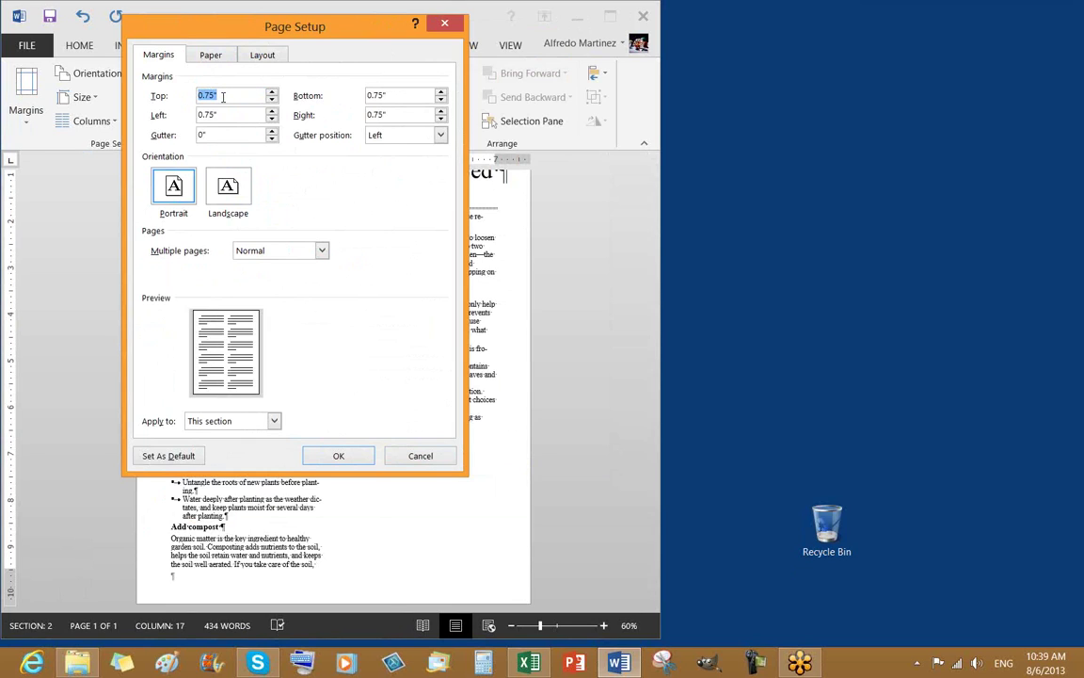
pyautogui.click(393, 95)
pyautogui.moveTo(394, 95); pyautogui.dragTo(321, 92)
pyautogui.click(224, 114)
pyautogui.moveTo(224, 114); pyautogui.dragTo(181, 105)
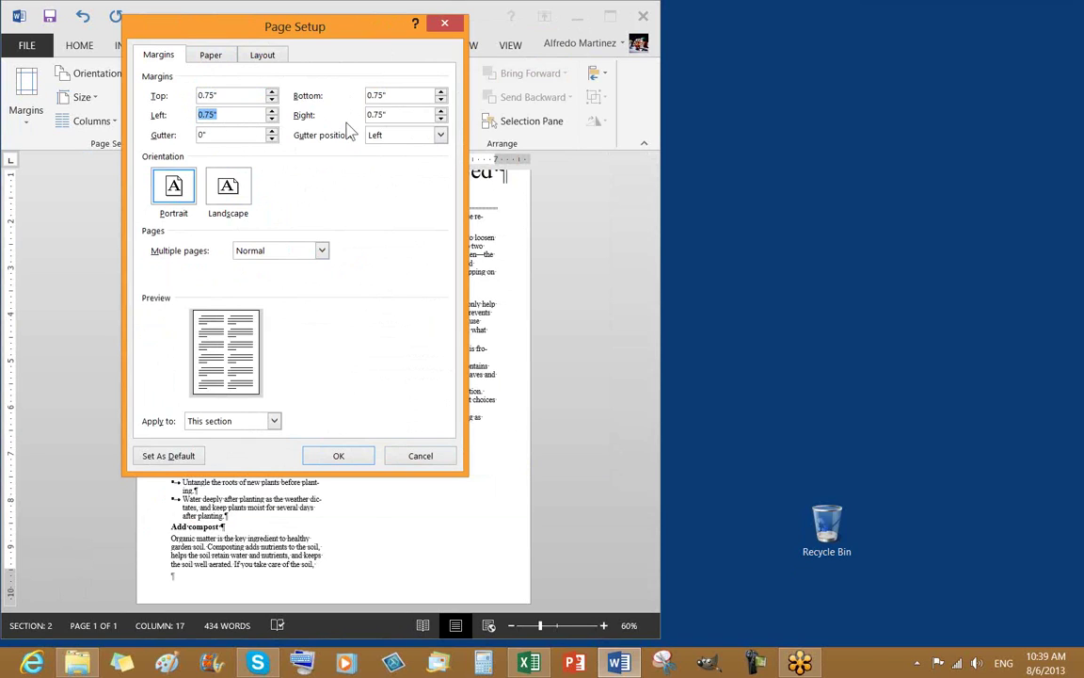
pyautogui.click(396, 115)
pyautogui.moveTo(396, 115); pyautogui.dragTo(309, 109)
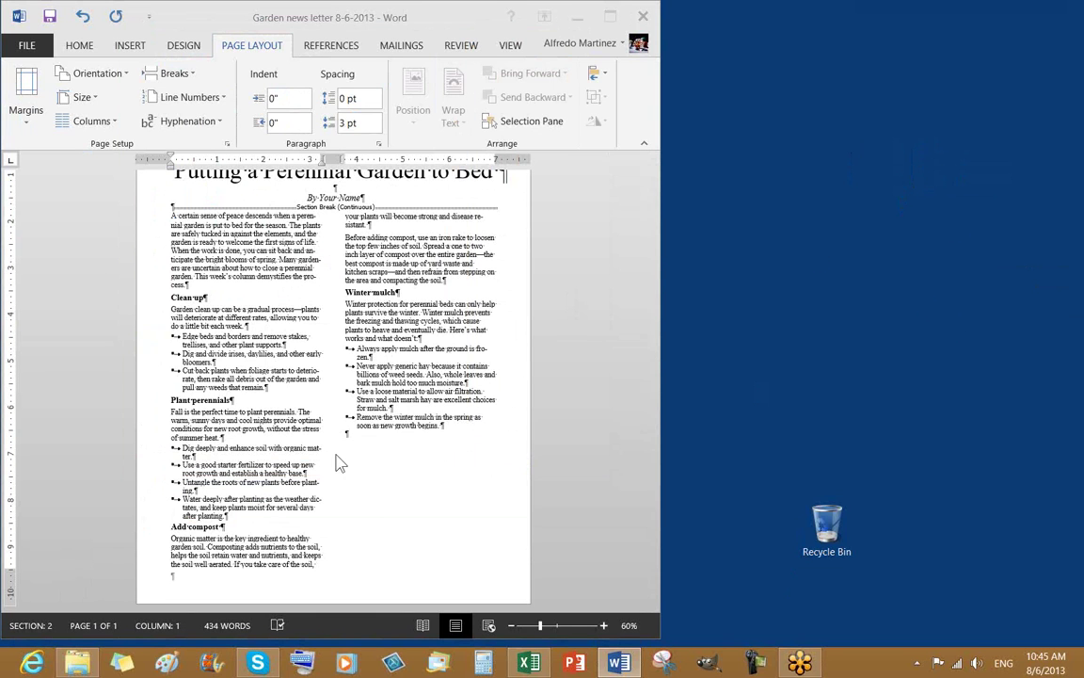
# Step: Position the insertion point before the Add compost heading and bring up the Breaks list
pyautogui.click(285, 288)
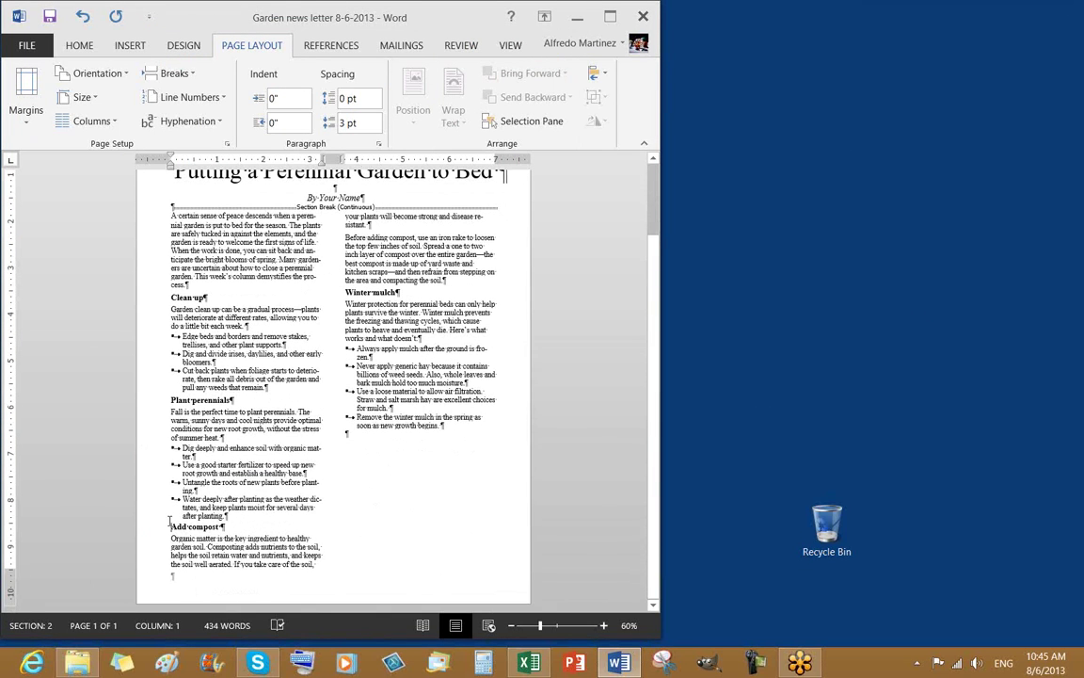
pyautogui.click(169, 526)
pyautogui.click(162, 528)
pyautogui.click(175, 73)
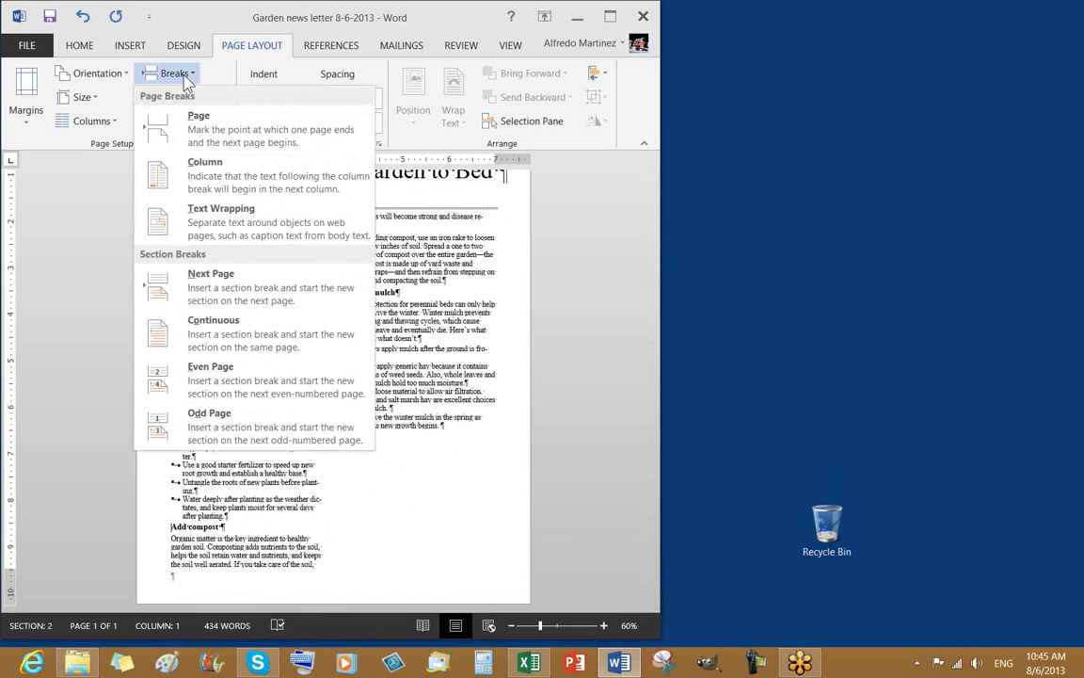
# Step: Insert a column break before the Add compost heading
pyautogui.click(254, 186)
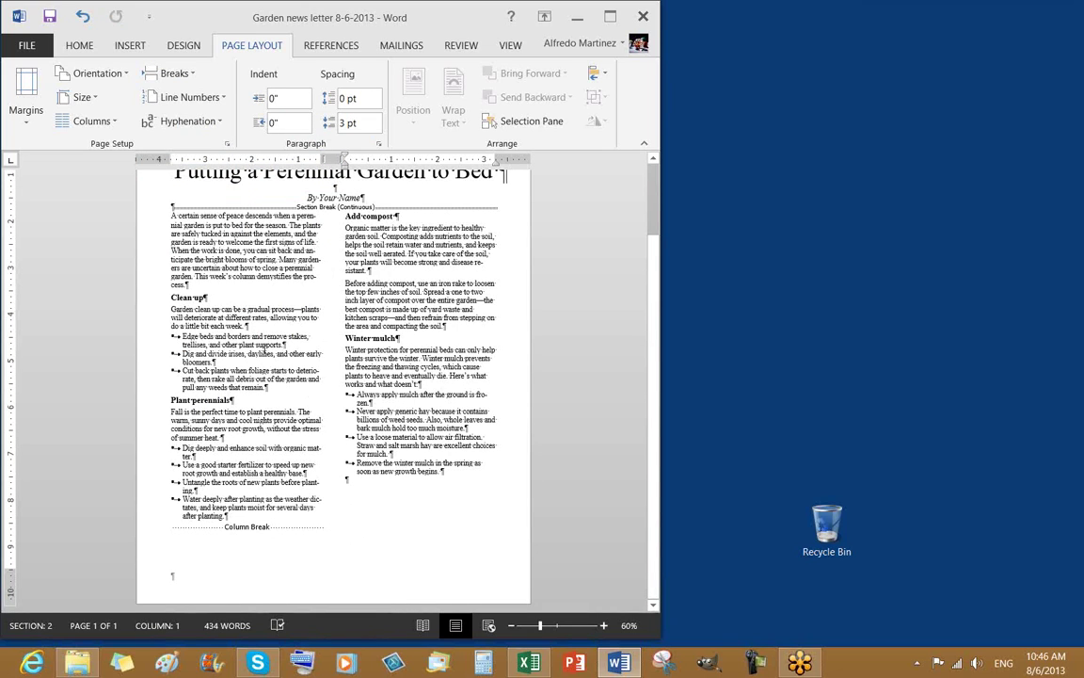
pyautogui.click(446, 394)
pyautogui.click(388, 478)
pyautogui.click(150, 530)
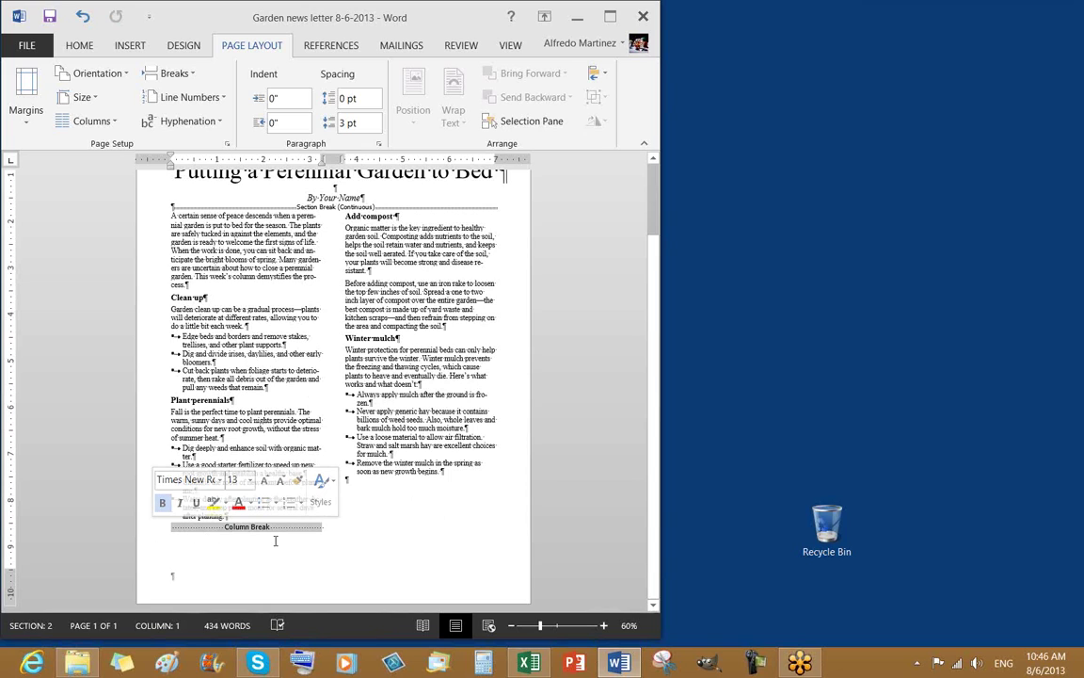
# Step: Inspect the column break and continuous section break lines, then return to the page top
pyautogui.click(81, 44)
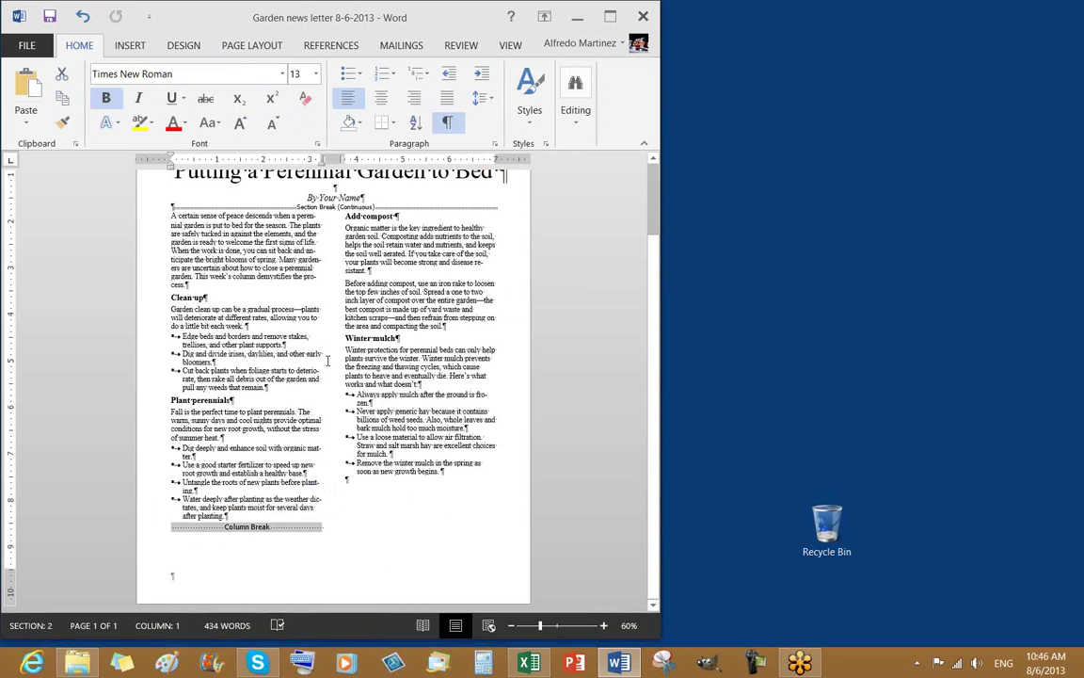
pyautogui.click(374, 385)
pyautogui.click(374, 387)
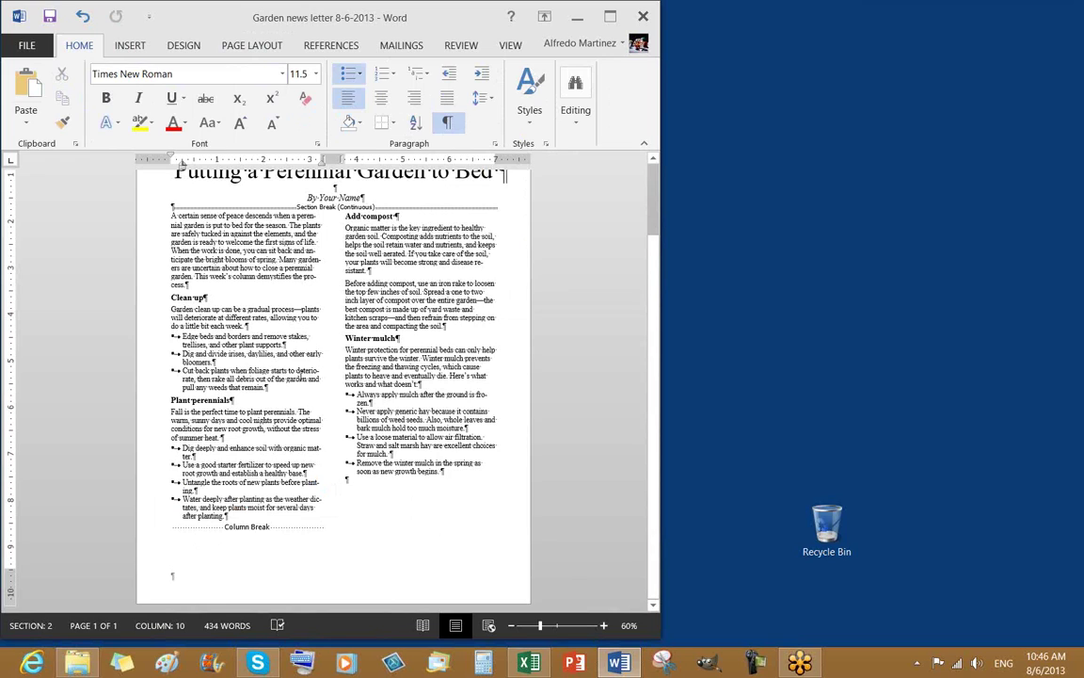
pyautogui.click(154, 533)
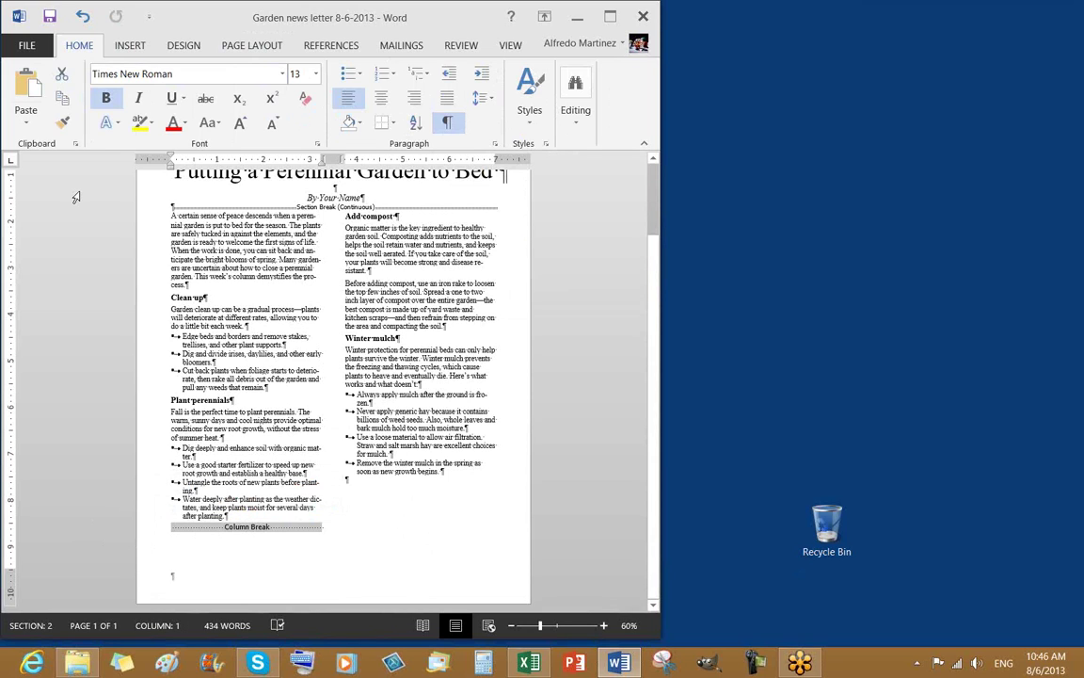
pyautogui.click(123, 202)
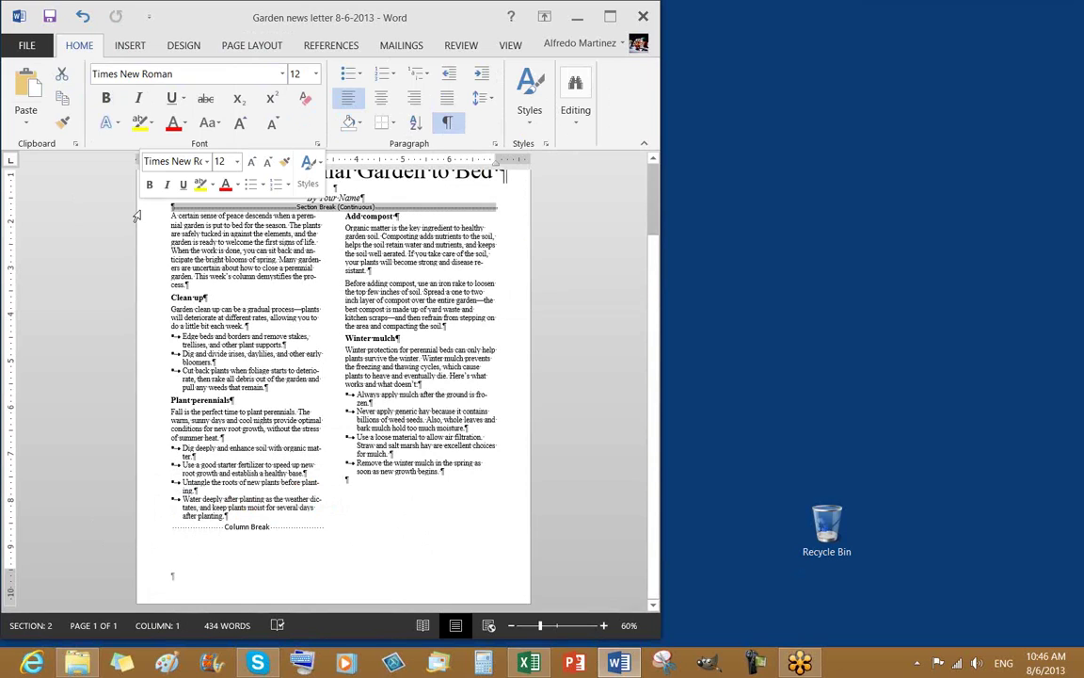
pyautogui.click(165, 300)
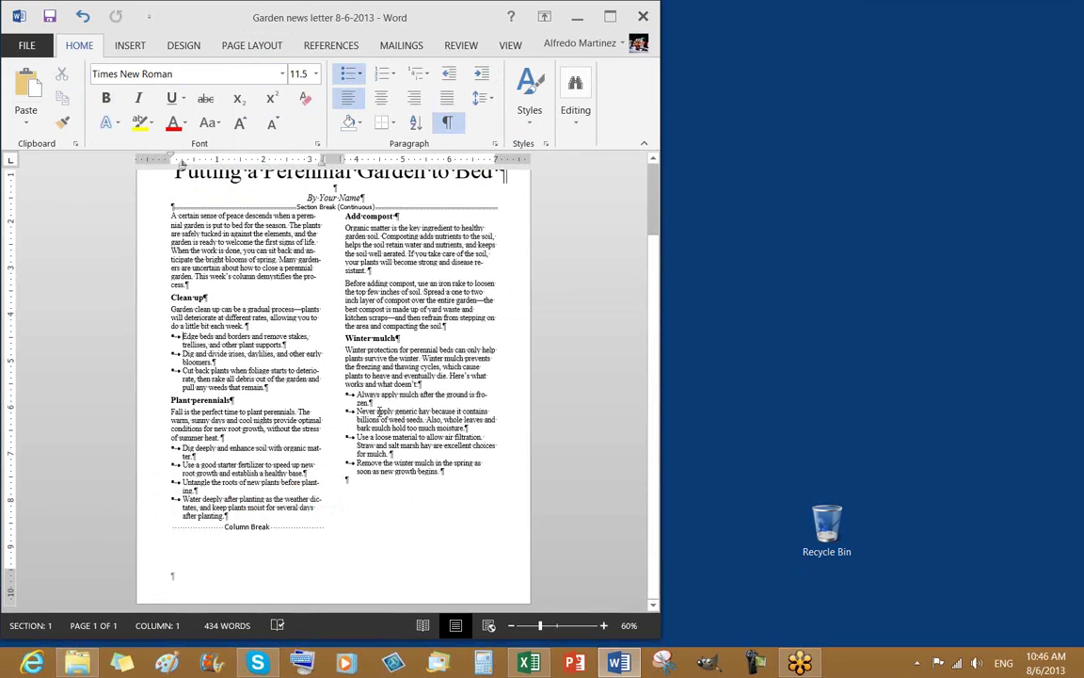
pyautogui.click(130, 526)
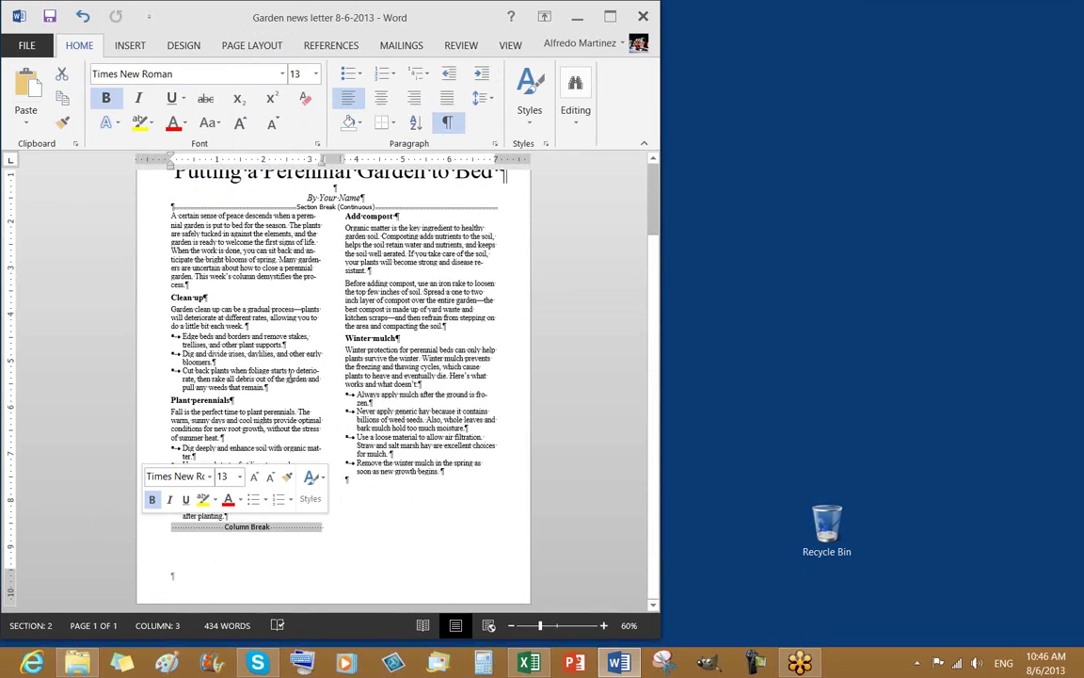
pyautogui.click(129, 201)
pyautogui.scroll(3, 419, 339)
pyautogui.click(420, 338)
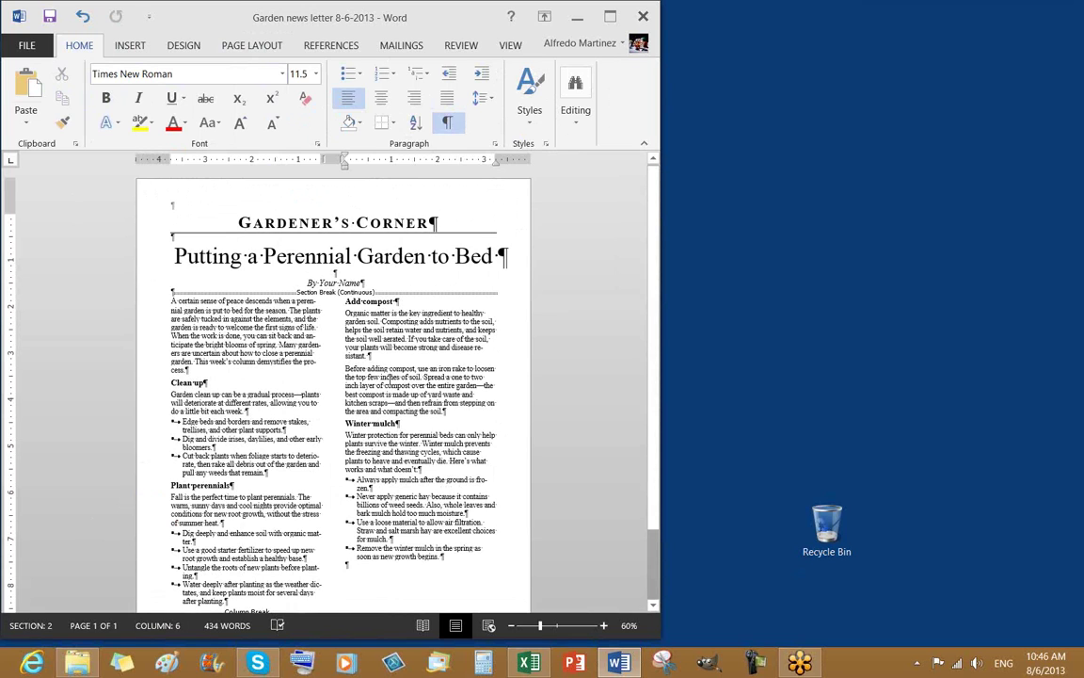
# Step: Preview the one-page newsletter in print view and return to the document
pyautogui.hotkey('ctrl', 'p')
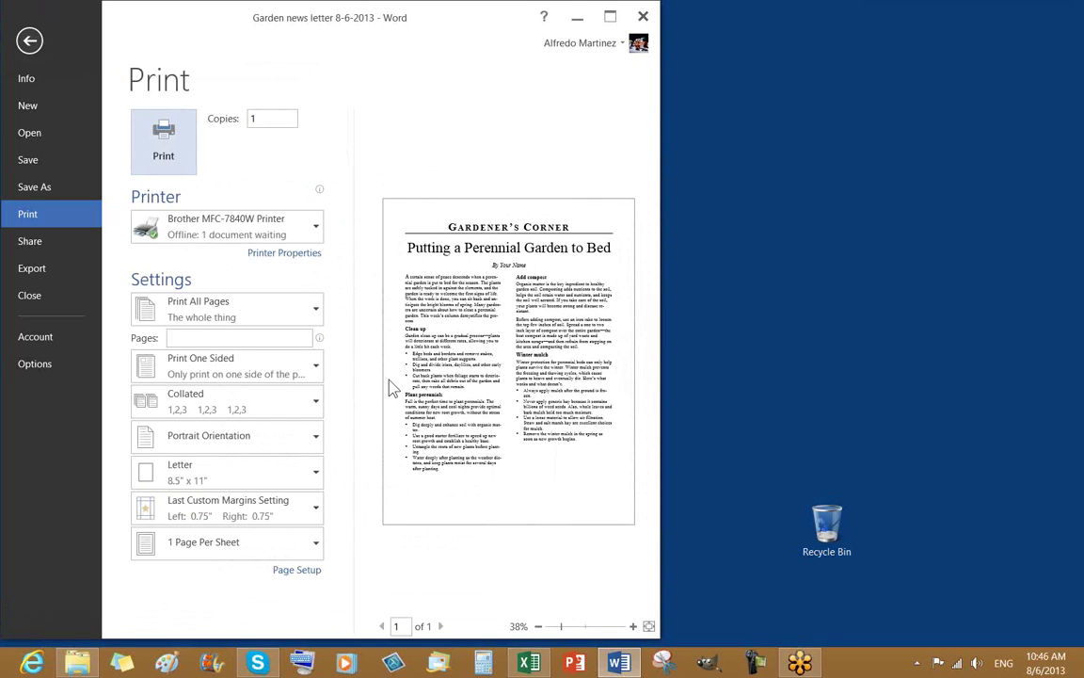
pyautogui.press('Escape')
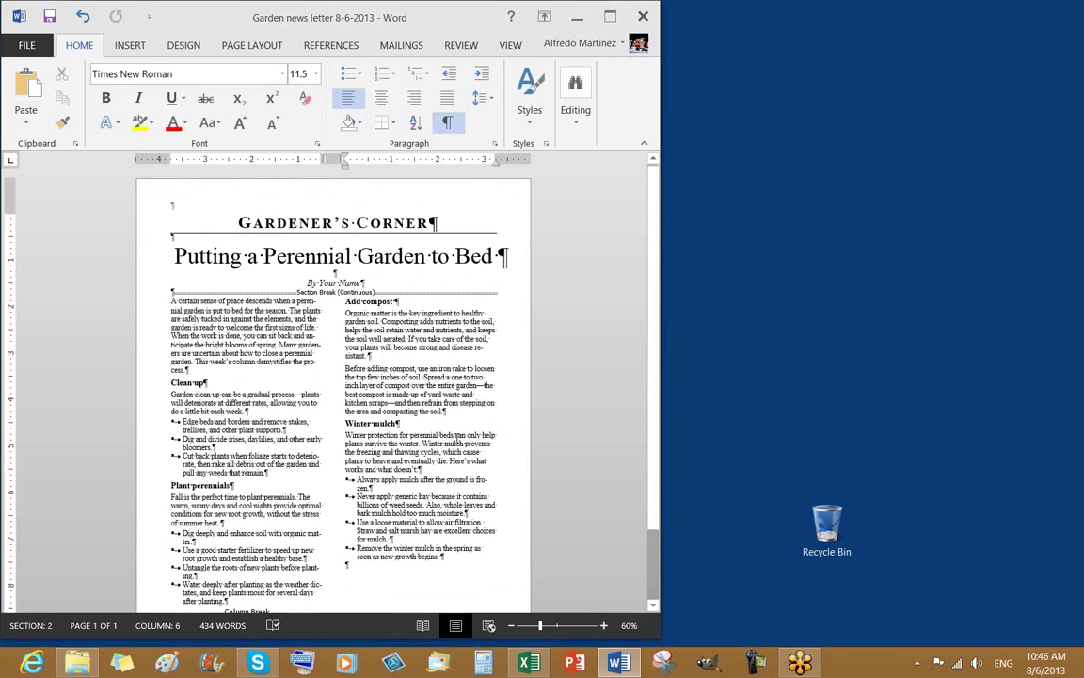
pyautogui.scroll(-2, 387, 389)
pyautogui.scroll(1, 415, 405)
# Step: Save the newsletter as Garden news letter 8-6-2013
pyautogui.click(428, 418)
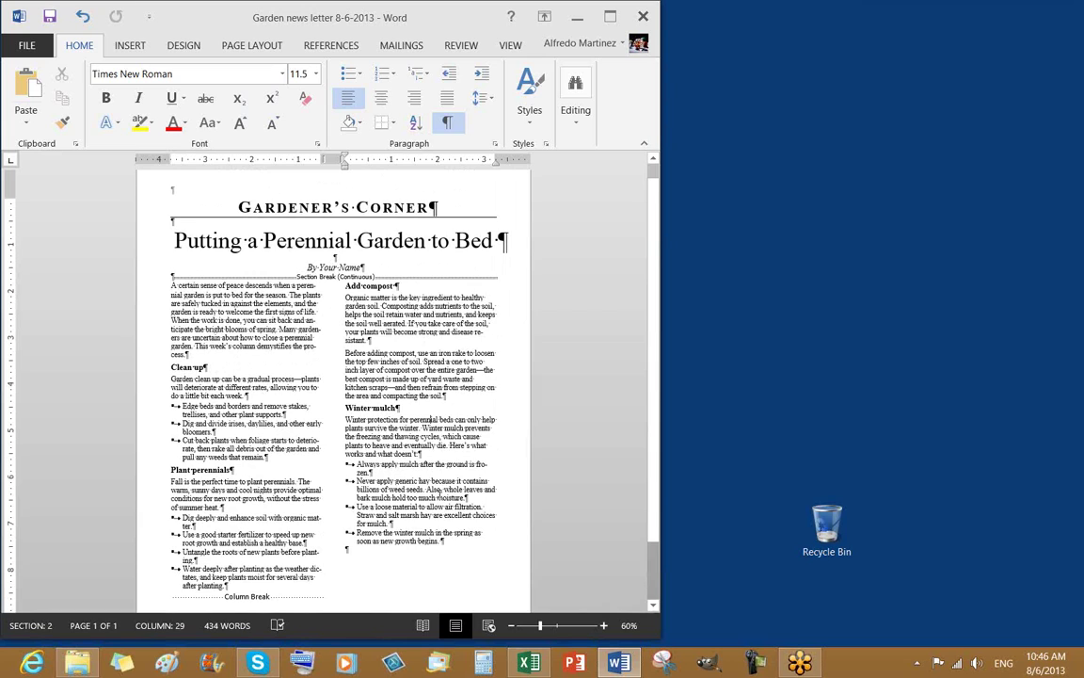
pyautogui.scroll(-1, 398, 475)
pyautogui.scroll(-1, 334, 376)
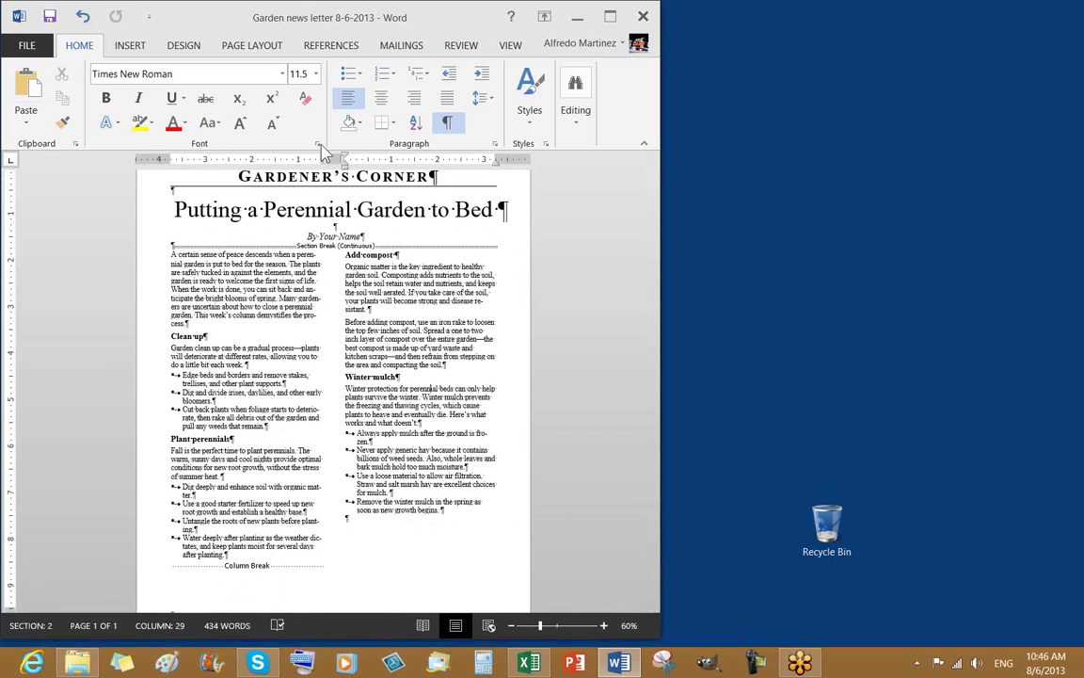
pyautogui.click(49, 17)
# Step: Hide the formatting marks and try selecting the left column's text
pyautogui.click(448, 124)
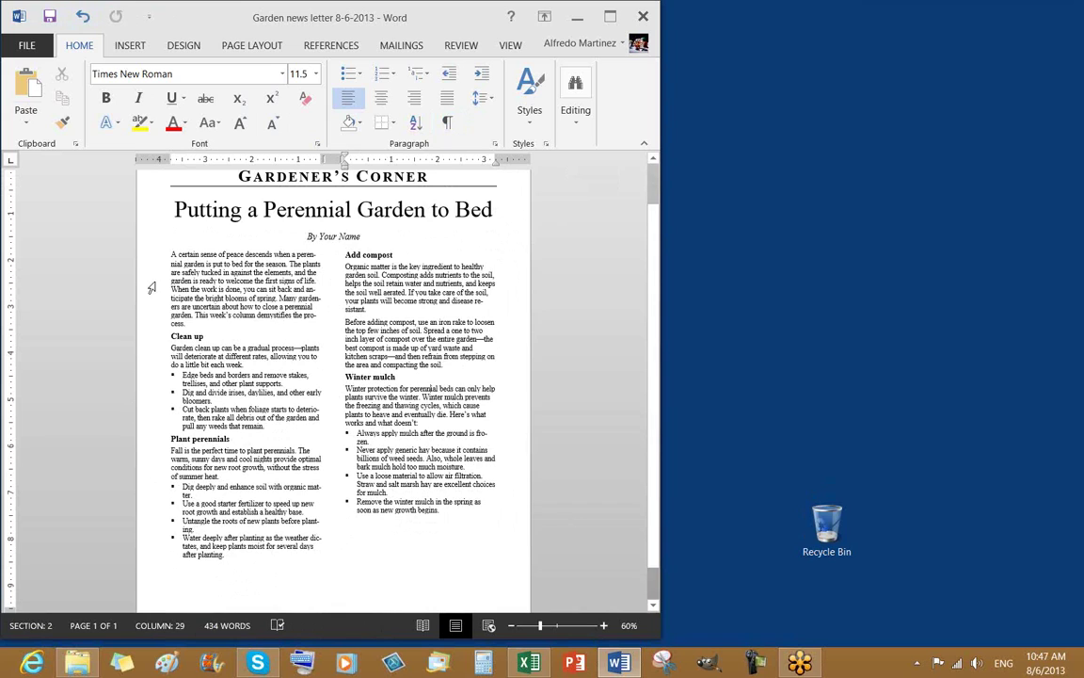
pyautogui.moveTo(128, 329); pyautogui.dragTo(303, 468)
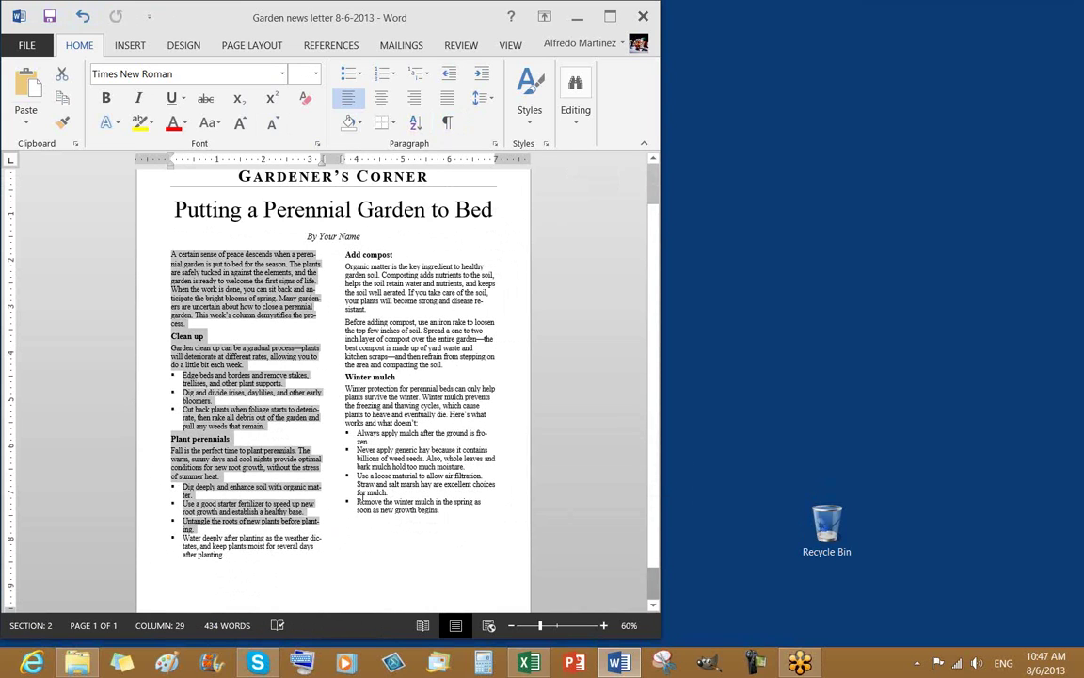
pyautogui.click(426, 483)
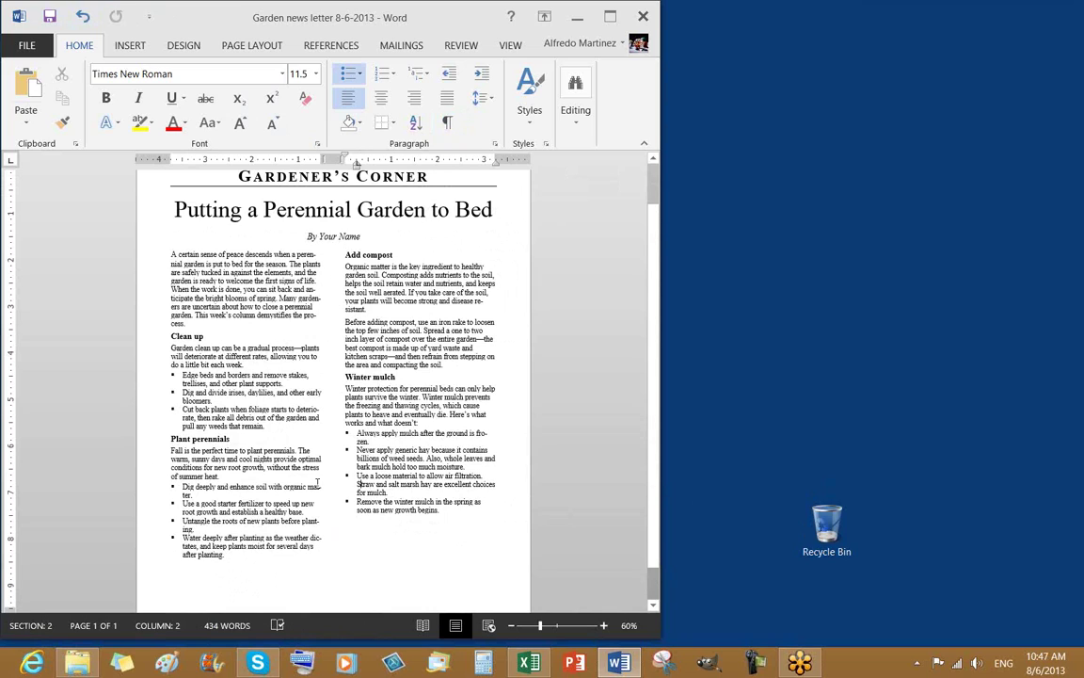
pyautogui.click(167, 256)
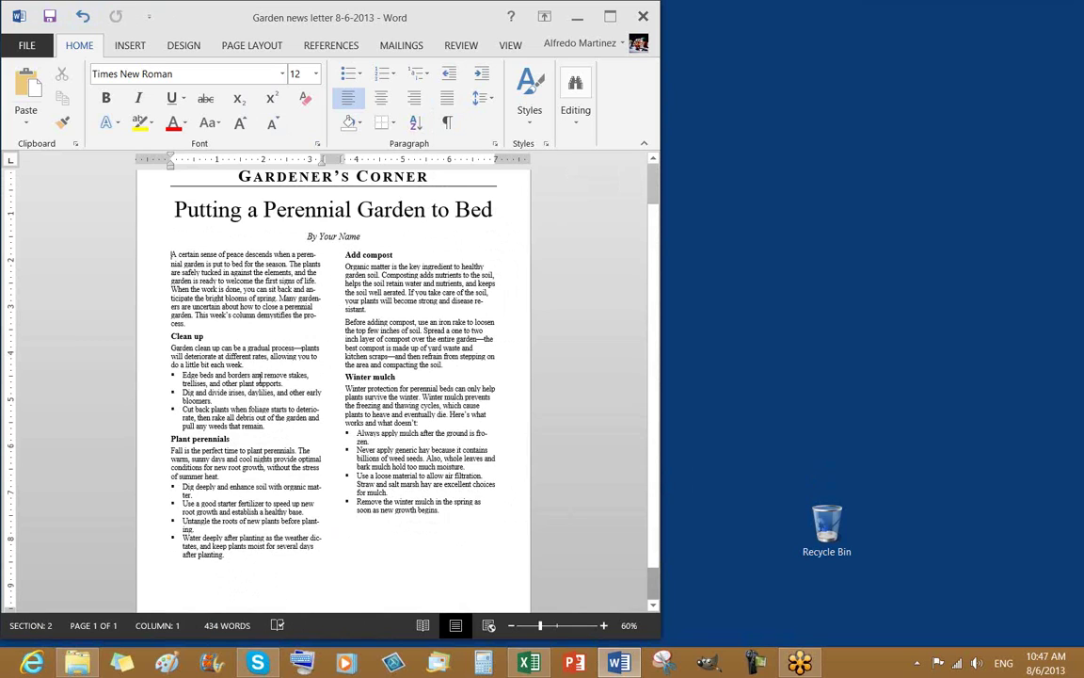
pyautogui.doubleClick(149, 282)
pyautogui.moveTo(166, 435); pyautogui.dragTo(354, 570)
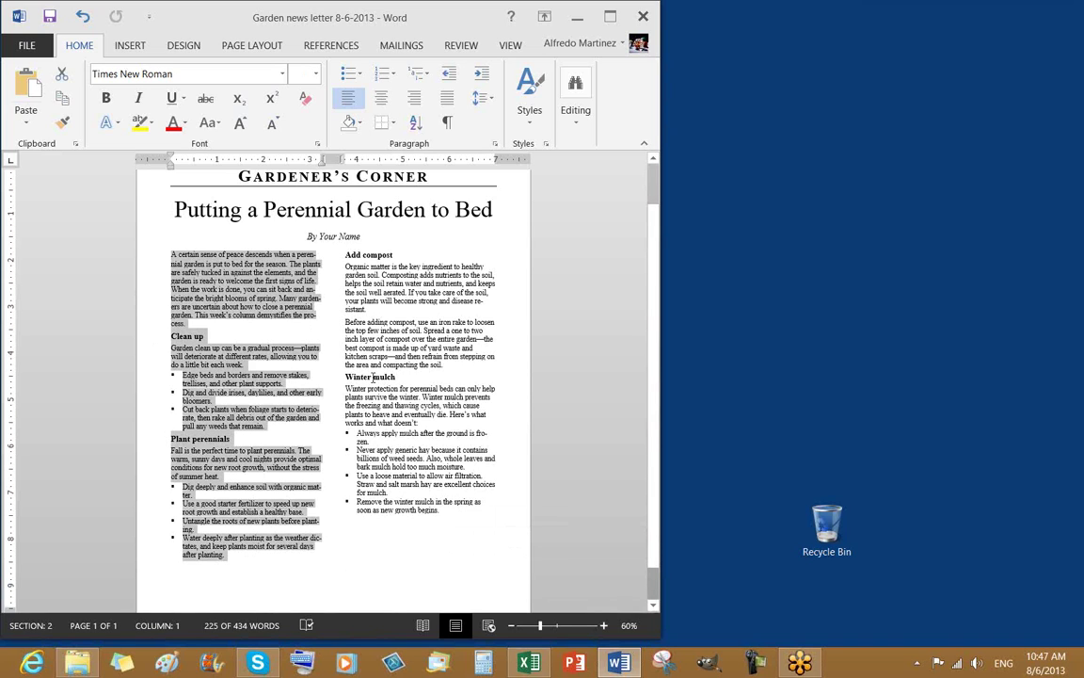
pyautogui.click(374, 376)
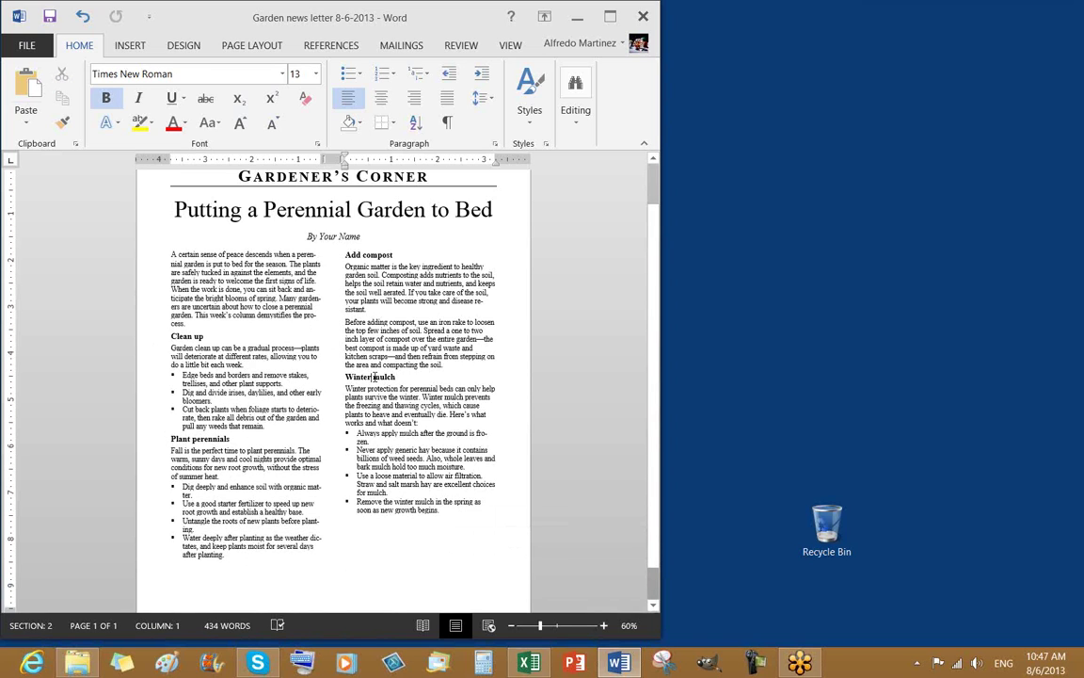
# Step: Select the entire two-column body text through "begins." and justify it
pyautogui.click(171, 254)
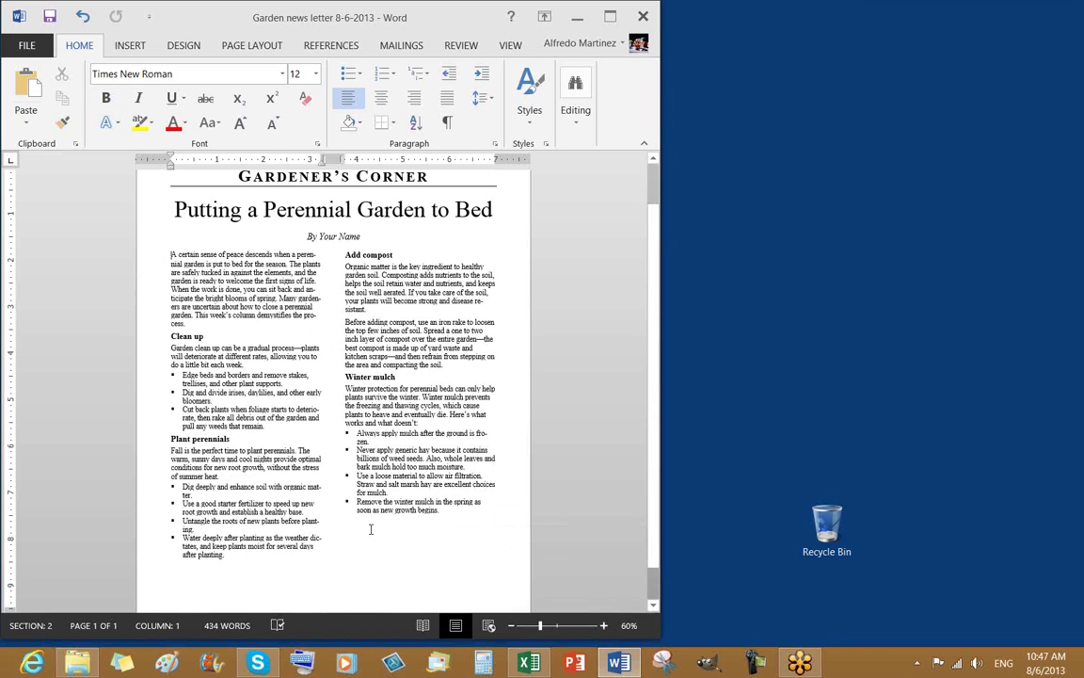
pyautogui.keyDown('shift'); pyautogui.click(445, 515); pyautogui.keyUp('shift')
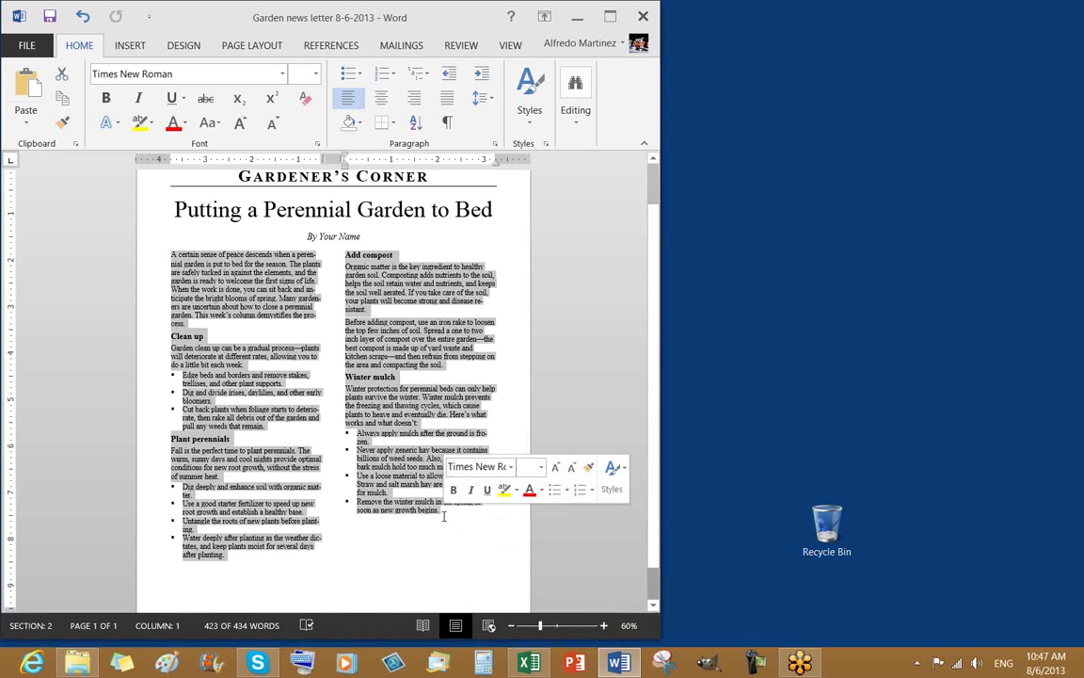
pyautogui.click(443, 515)
pyautogui.click(167, 254)
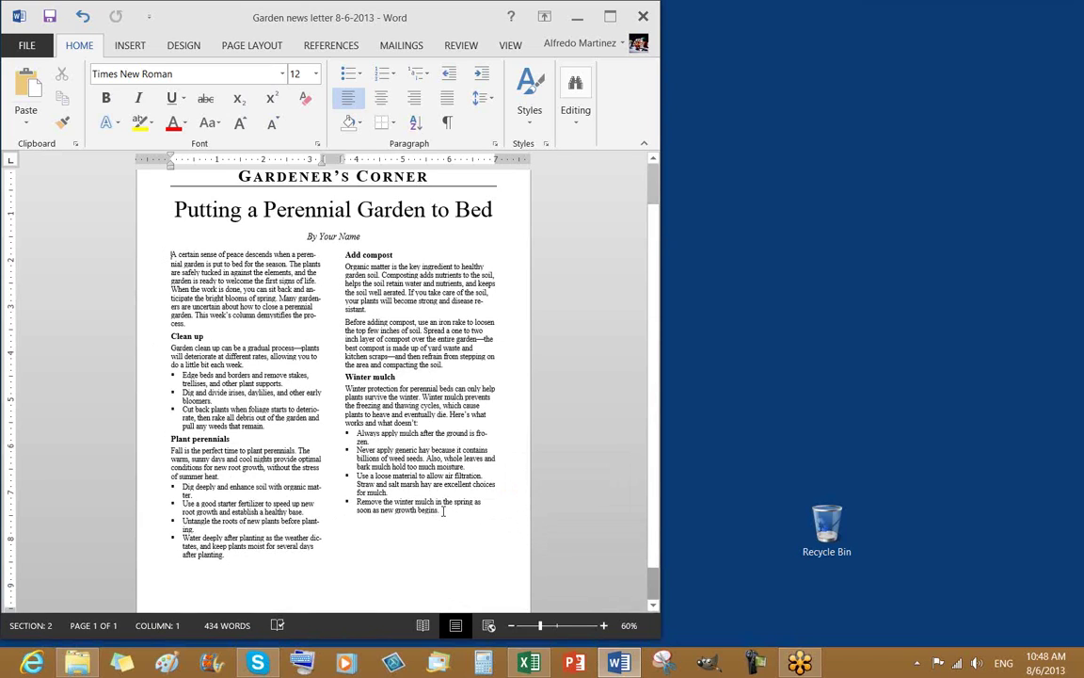
pyautogui.keyDown('shift'); pyautogui.click(442, 511); pyautogui.keyUp('shift')
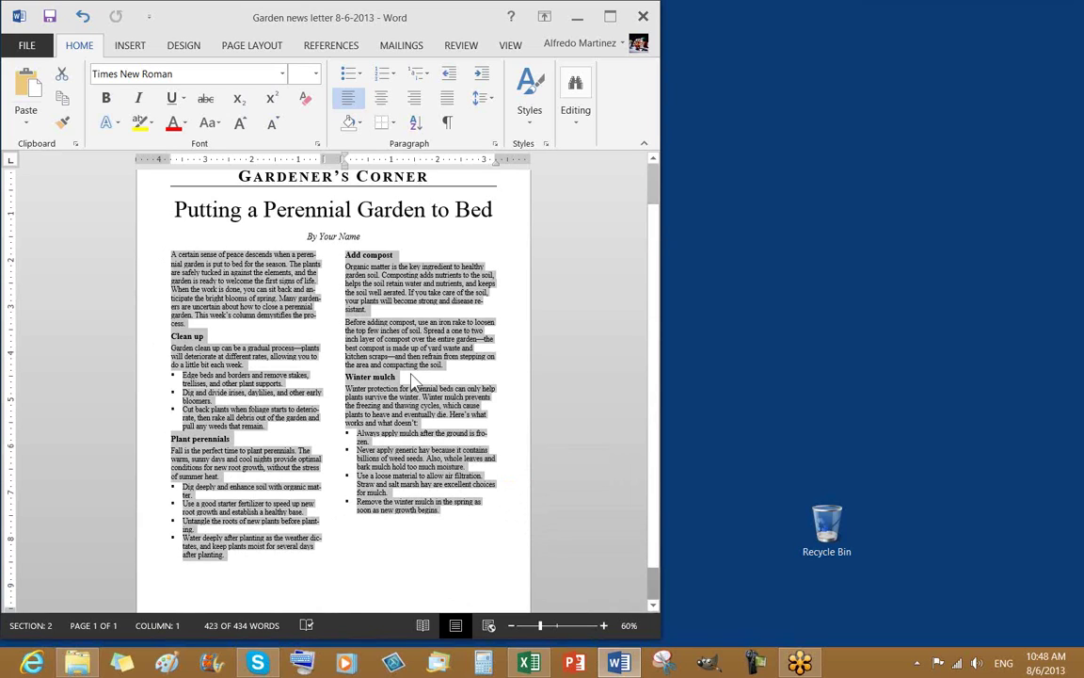
pyautogui.click(448, 100)
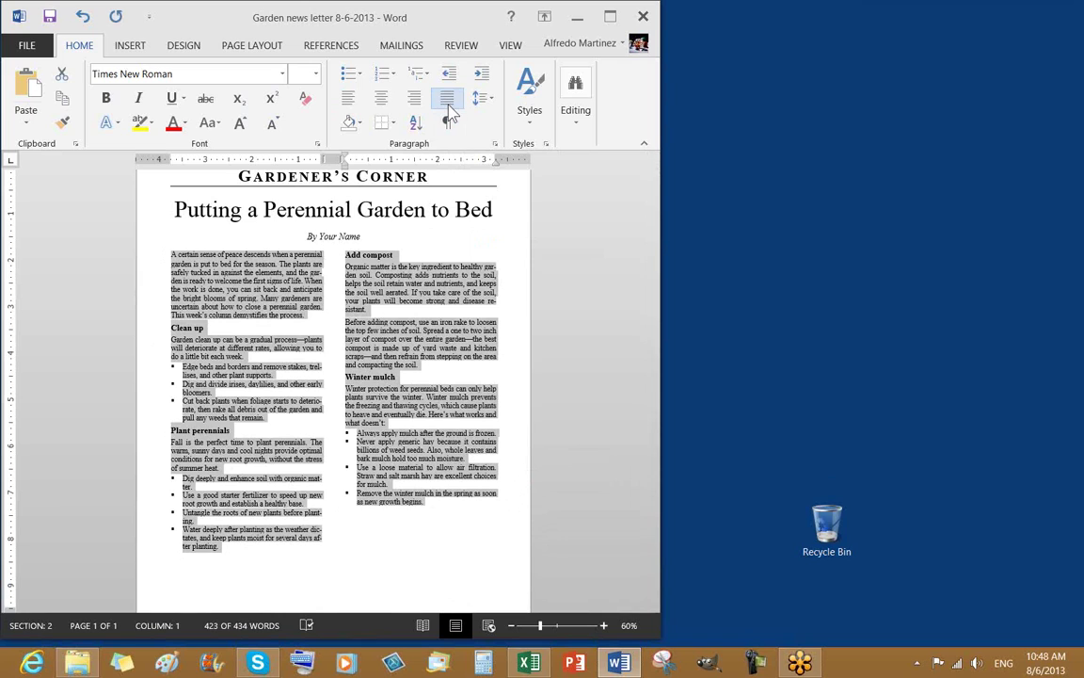
# Step: Reselect and deselect the body text to check the justification
pyautogui.click(418, 365)
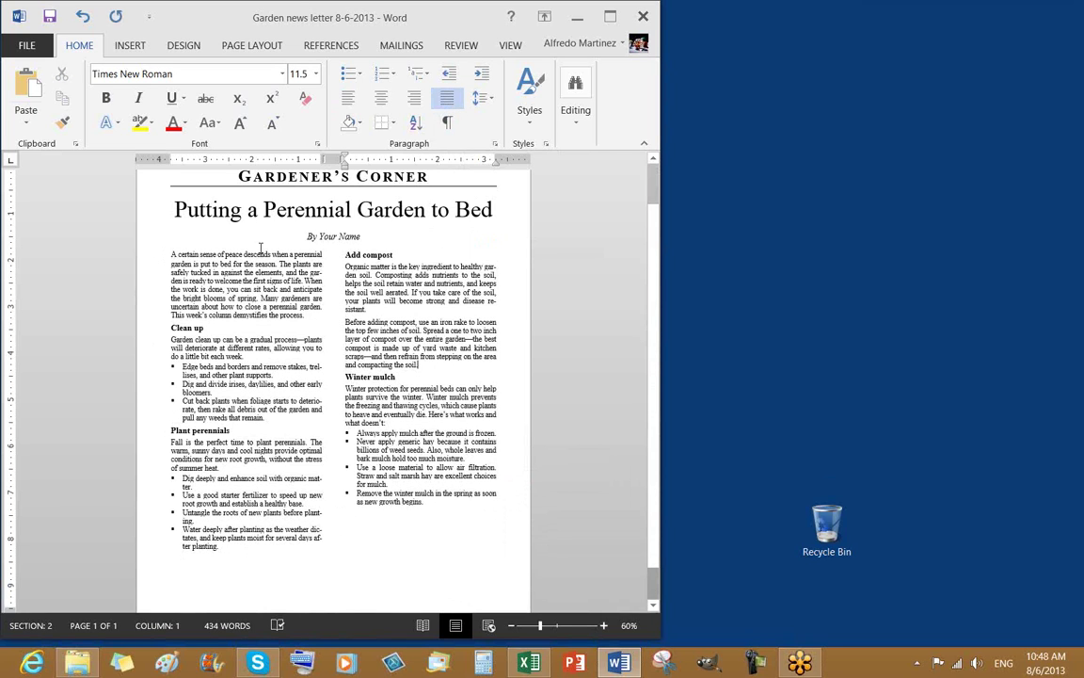
pyautogui.click(171, 254)
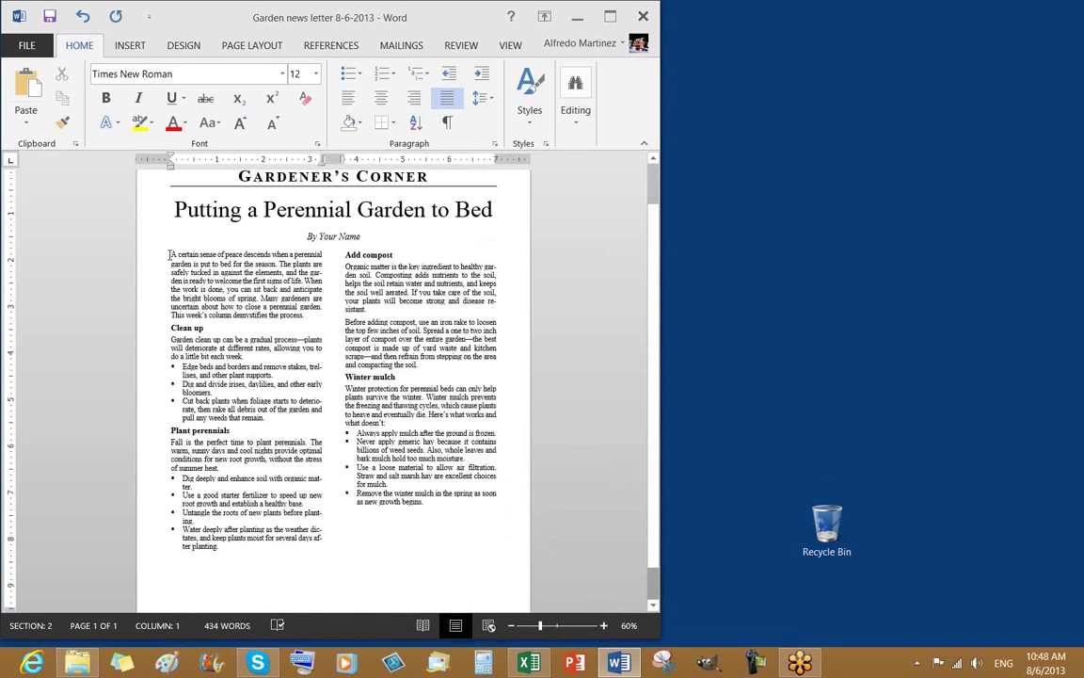
pyautogui.keyDown('shift'); pyautogui.click(431, 503); pyautogui.keyUp('shift')
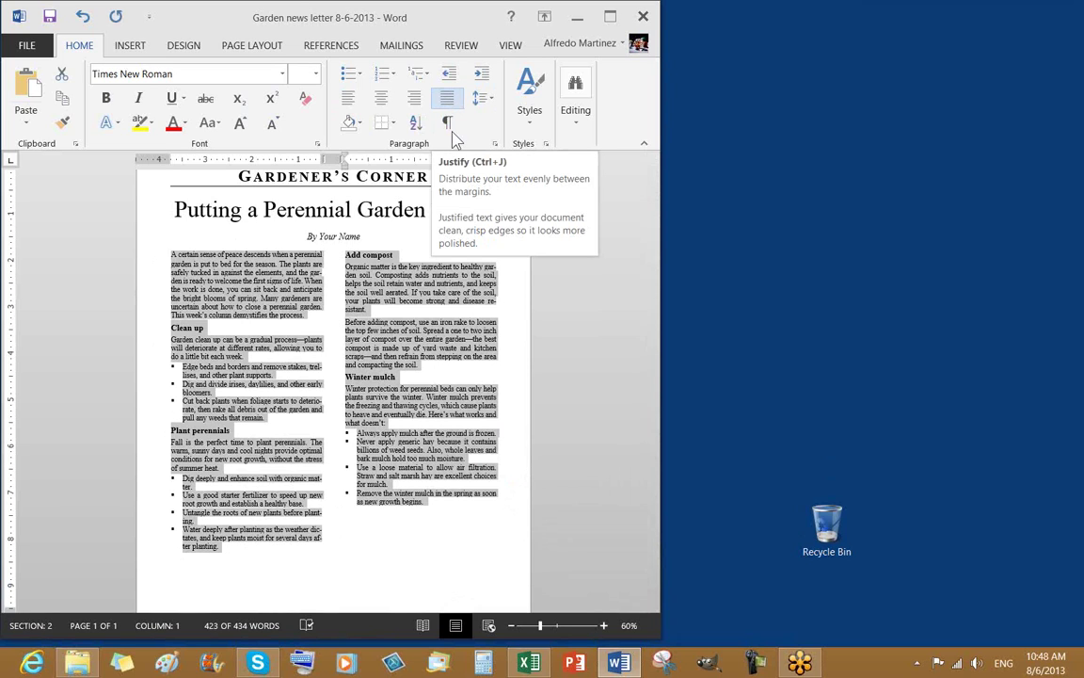
pyautogui.click(390, 569)
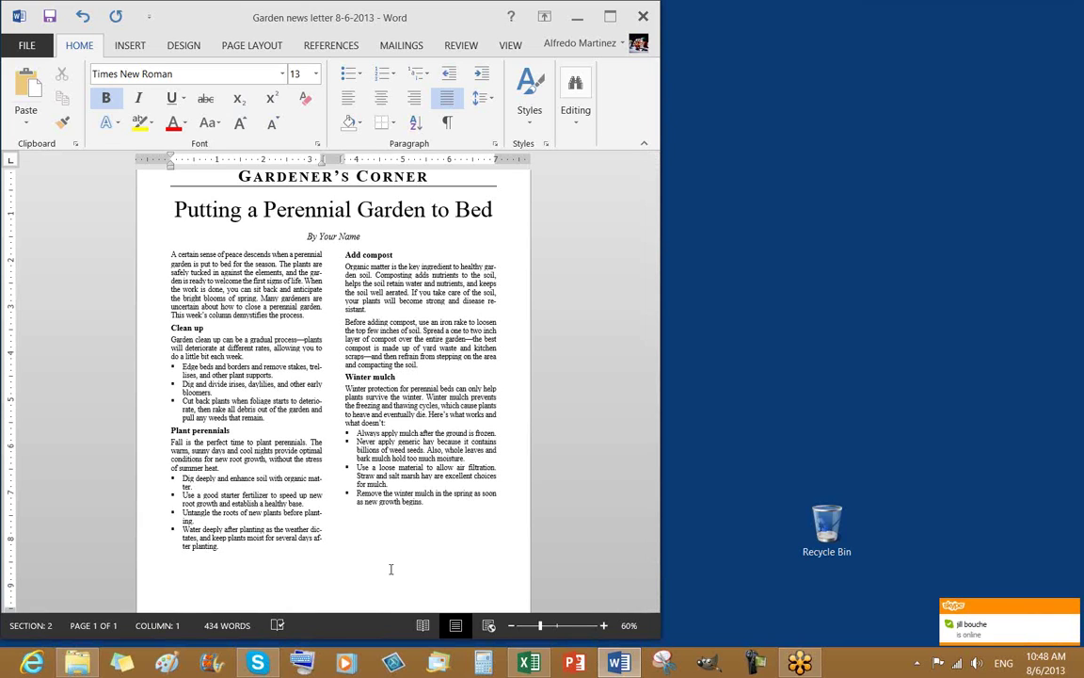
# Step: Replace the 'By Your Name' byline with the author's name using the 'am' AutoCorrect shortcut
pyautogui.click(144, 241)
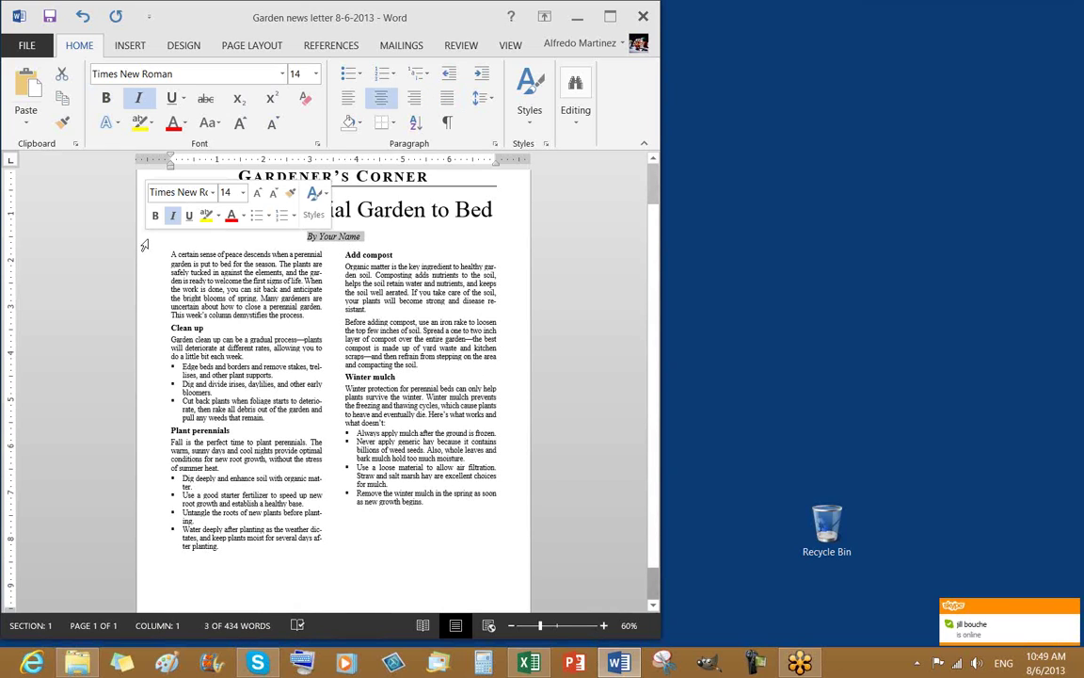
pyautogui.press('Down')
pyautogui.press('BackSpace')
pyautogui.press('BackSpace')
pyautogui.press('BackSpace')
pyautogui.press('BackSpace')
pyautogui.press('BackSpace')
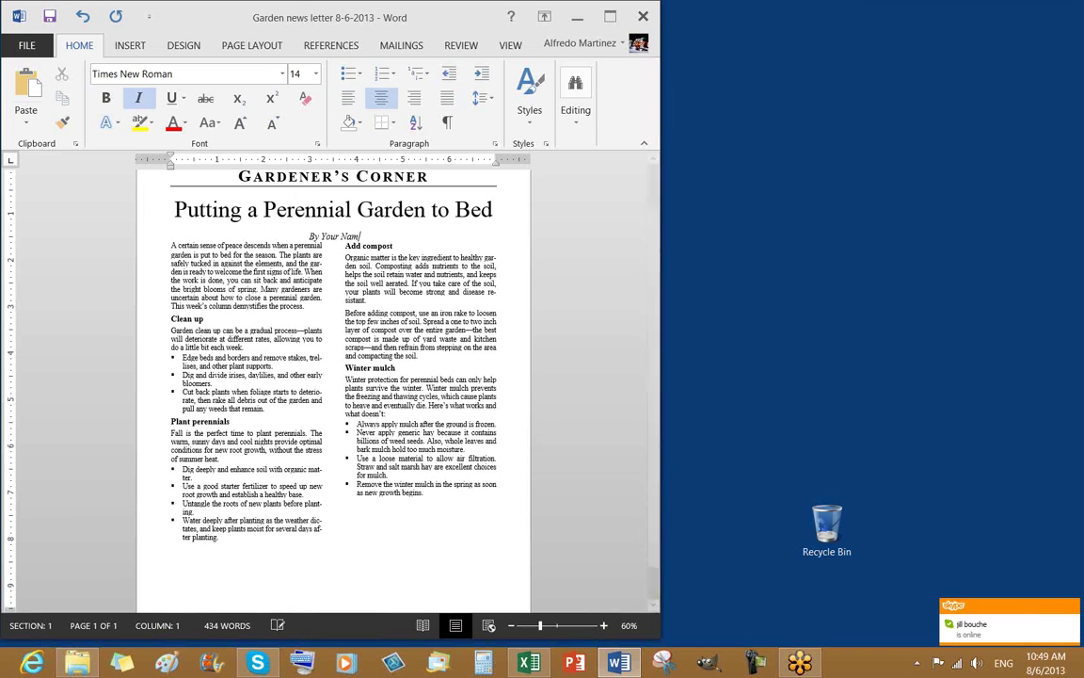
pyautogui.press('BackSpace')
pyautogui.press('BackSpace')
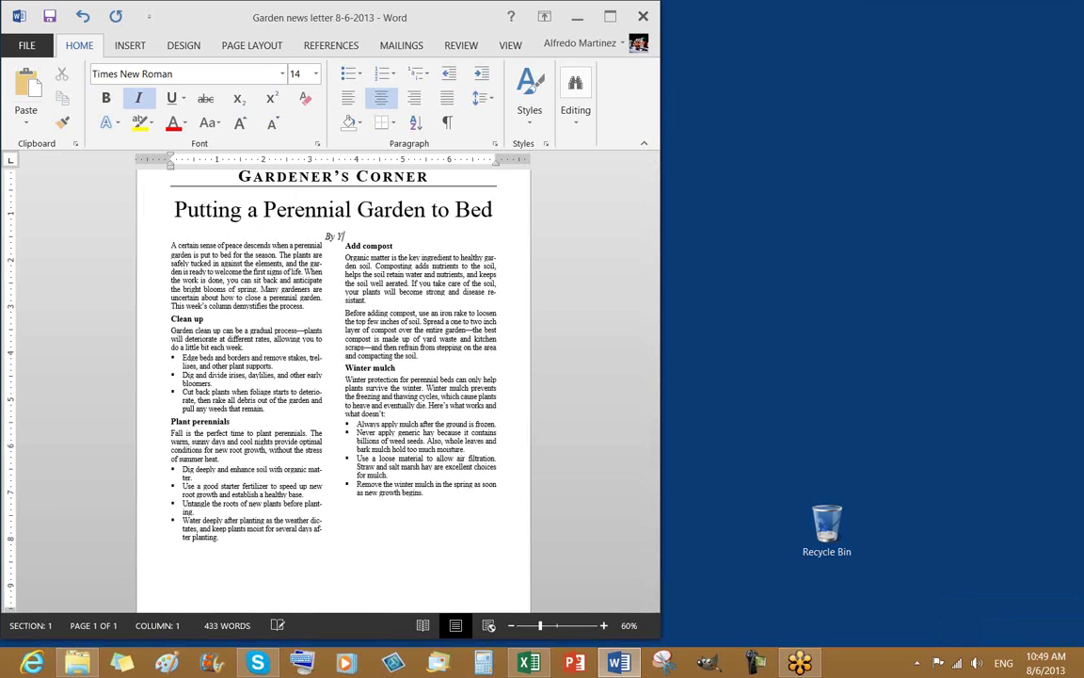
pyautogui.write('am')
pyautogui.press('Return')
pyautogui.press('Home')
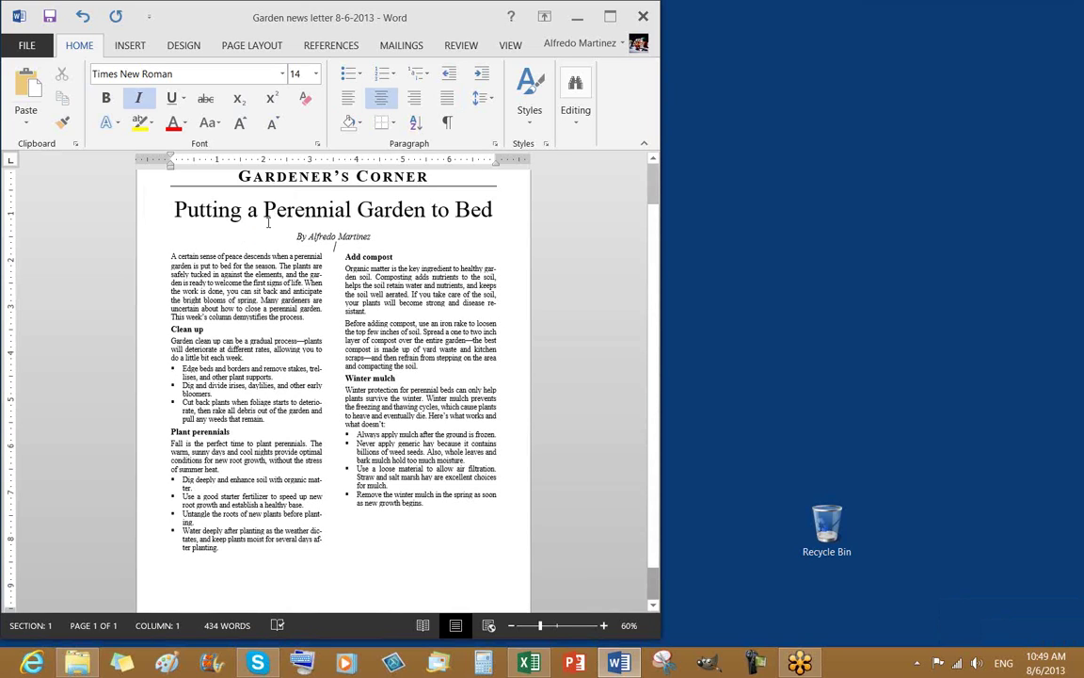
pyautogui.click(170, 255)
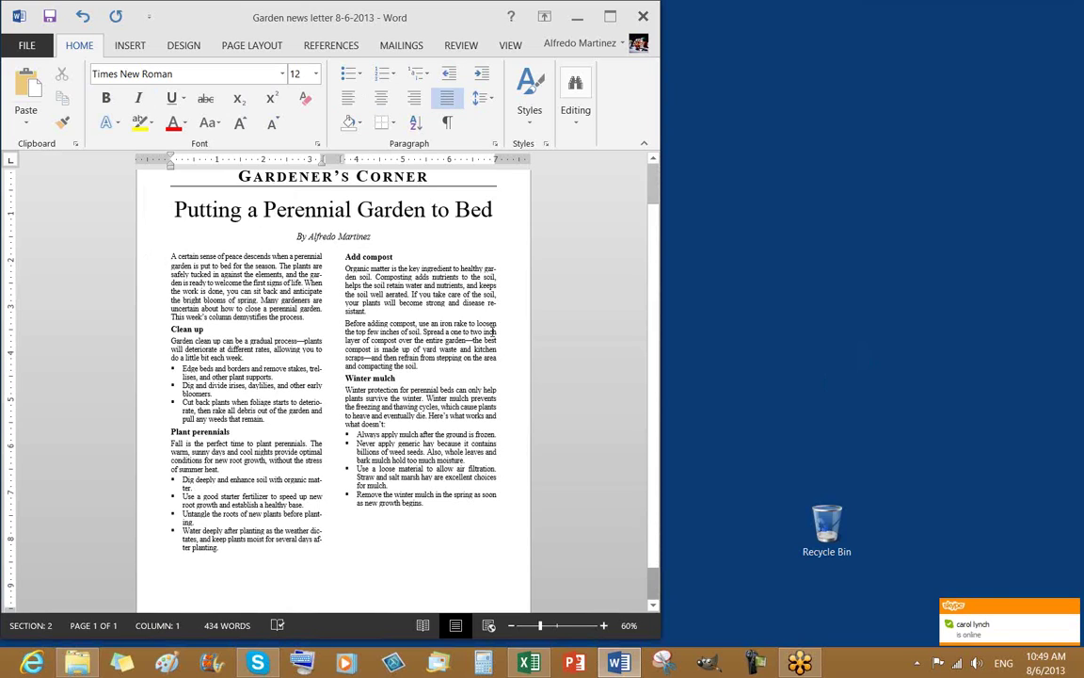
# Step: Save the newsletter
pyautogui.click(47, 19)
pyautogui.scroll(1, 459, 410)
pyautogui.scroll(-1, 459, 410)
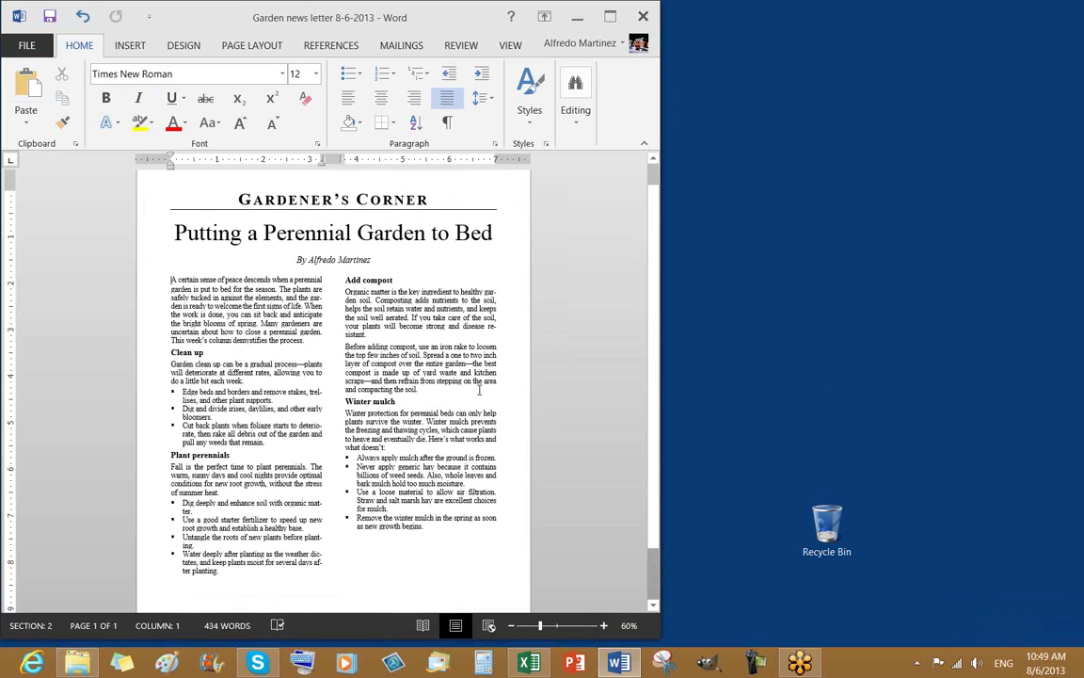
# Step: Zoom to 100% and check the byline and justified body text formatting
pyautogui.click(603, 625)
pyautogui.click(603, 625)
pyautogui.click(604, 625)
pyautogui.click(603, 625)
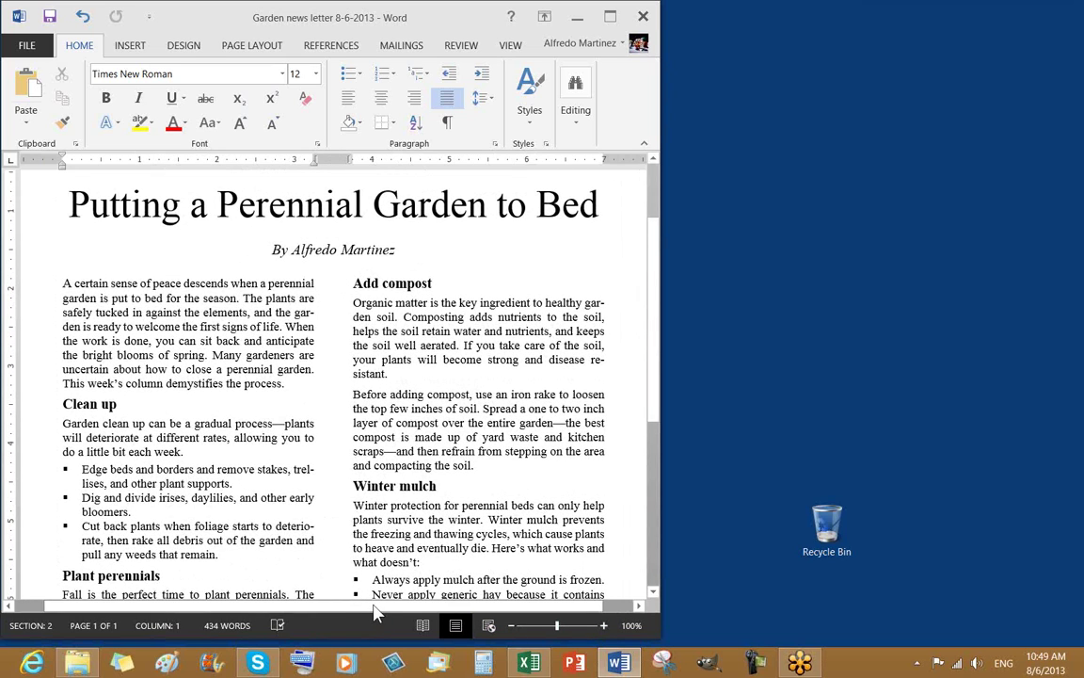
pyautogui.click(345, 432)
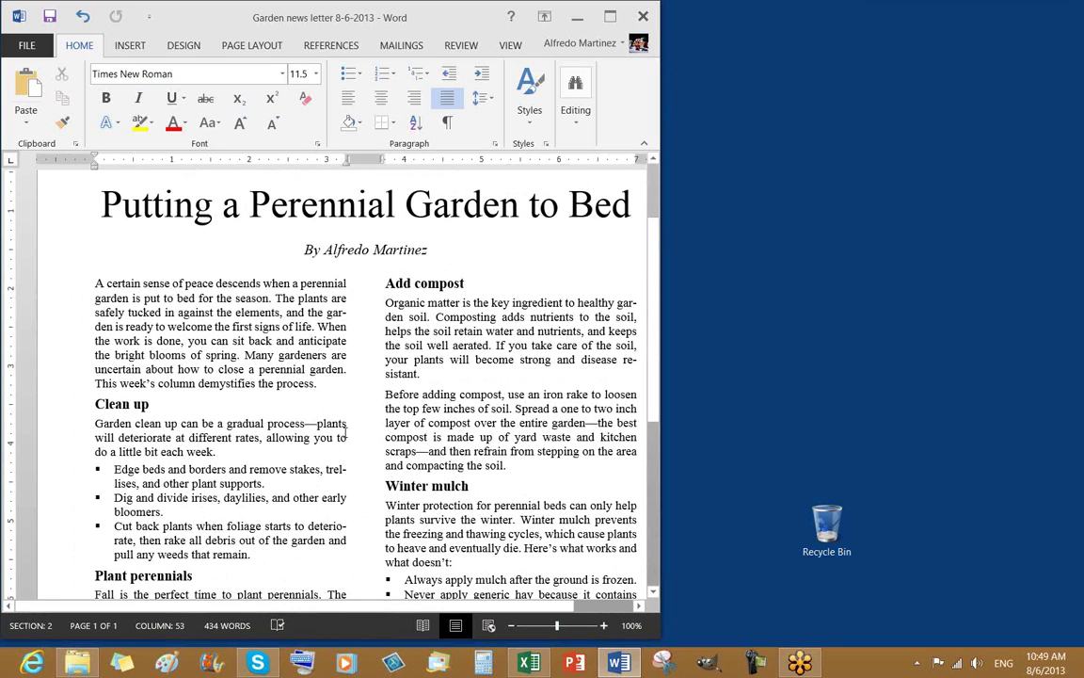
pyautogui.click(433, 250)
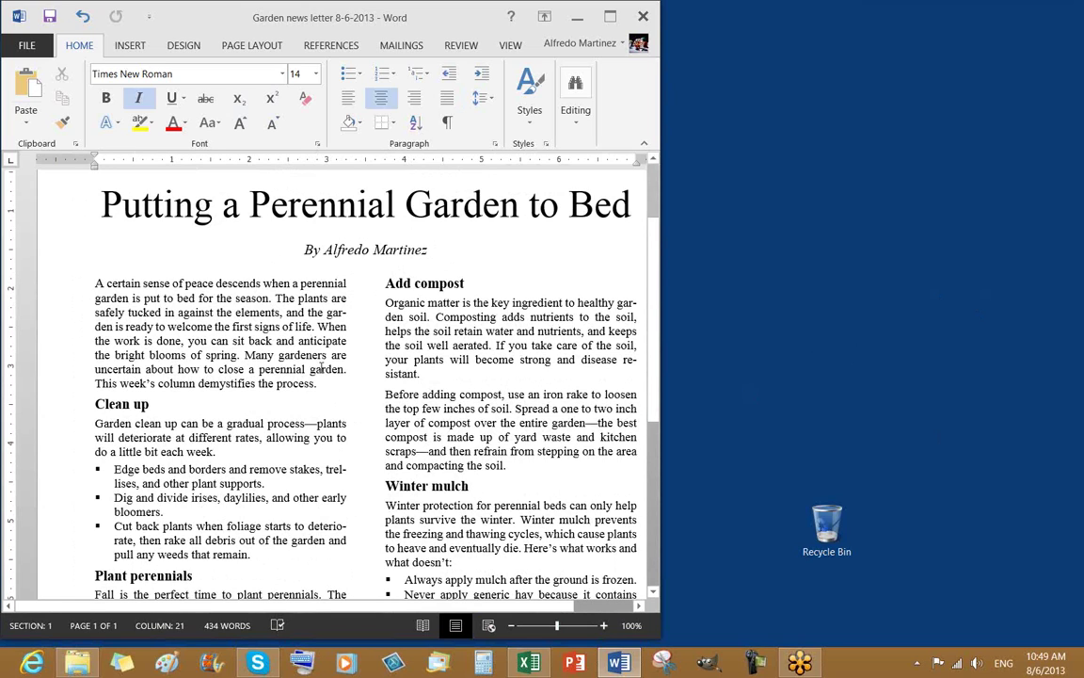
pyautogui.click(291, 329)
pyautogui.click(87, 283)
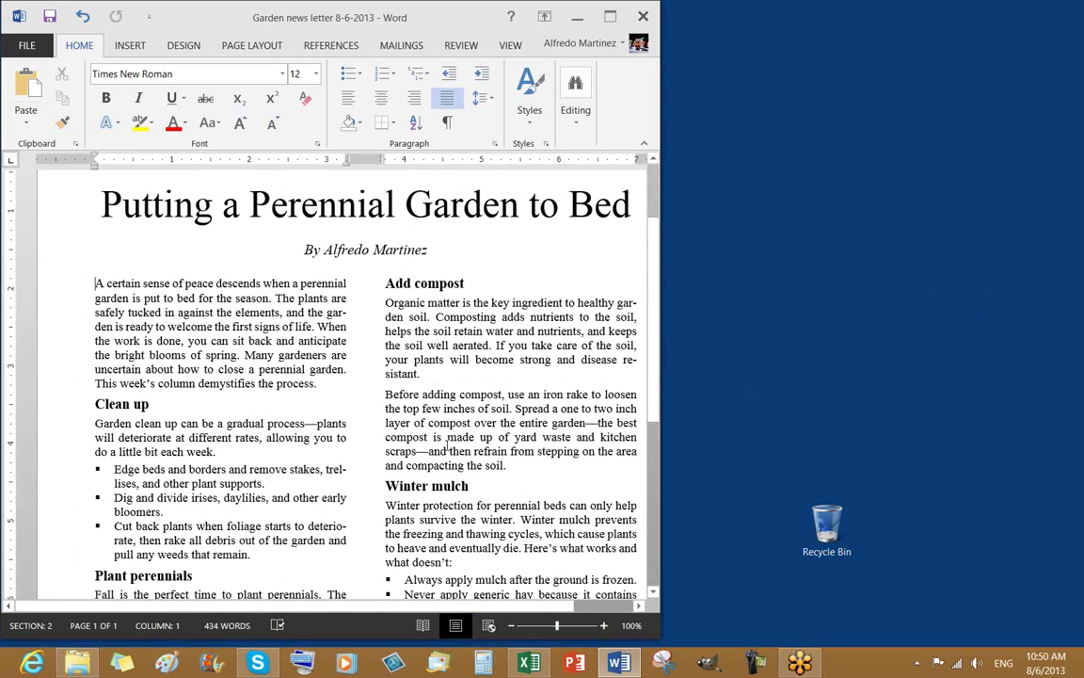
pyautogui.click(944, 178)
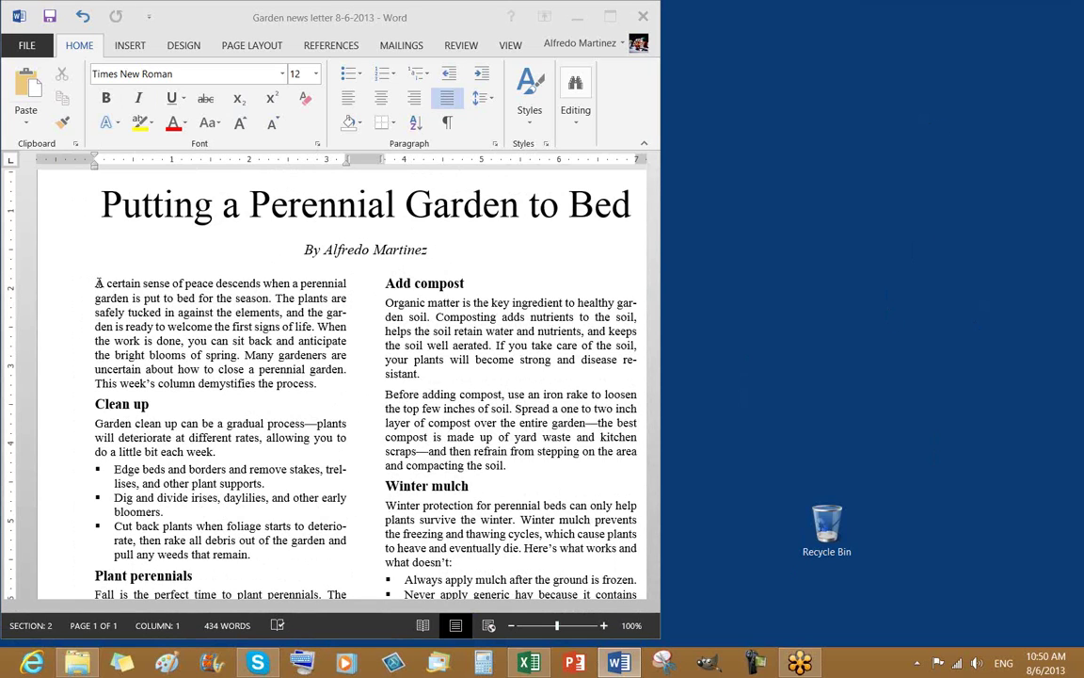
pyautogui.click(98, 283)
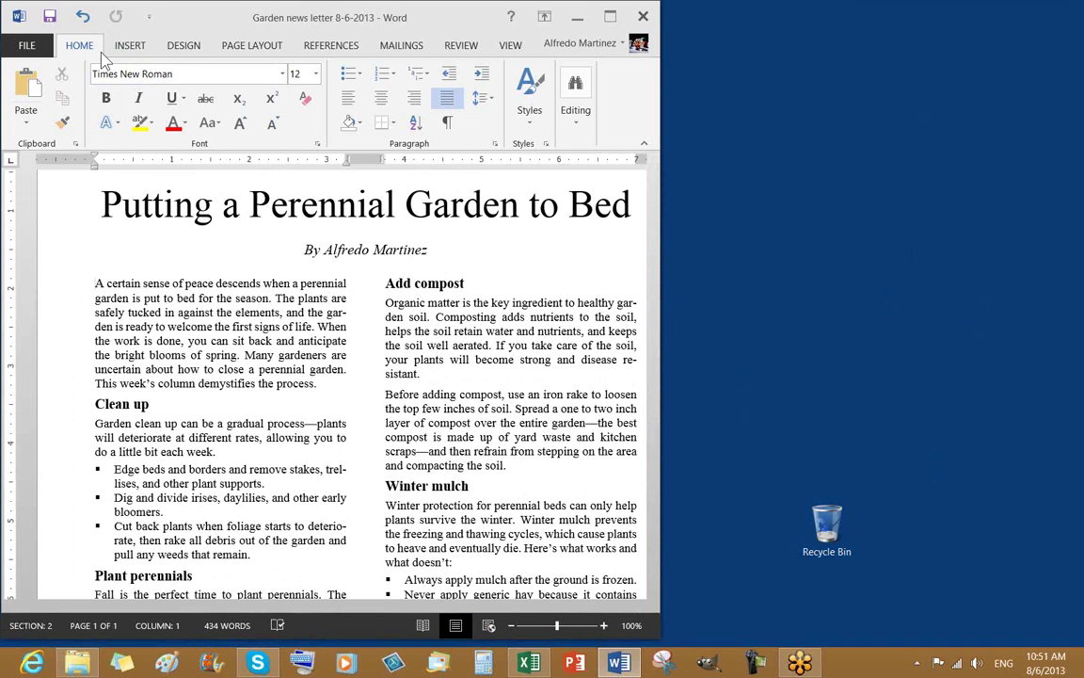
# Step: Apply a Dropped drop cap to the opening 'A' of the first paragraph
pyautogui.click(131, 49)
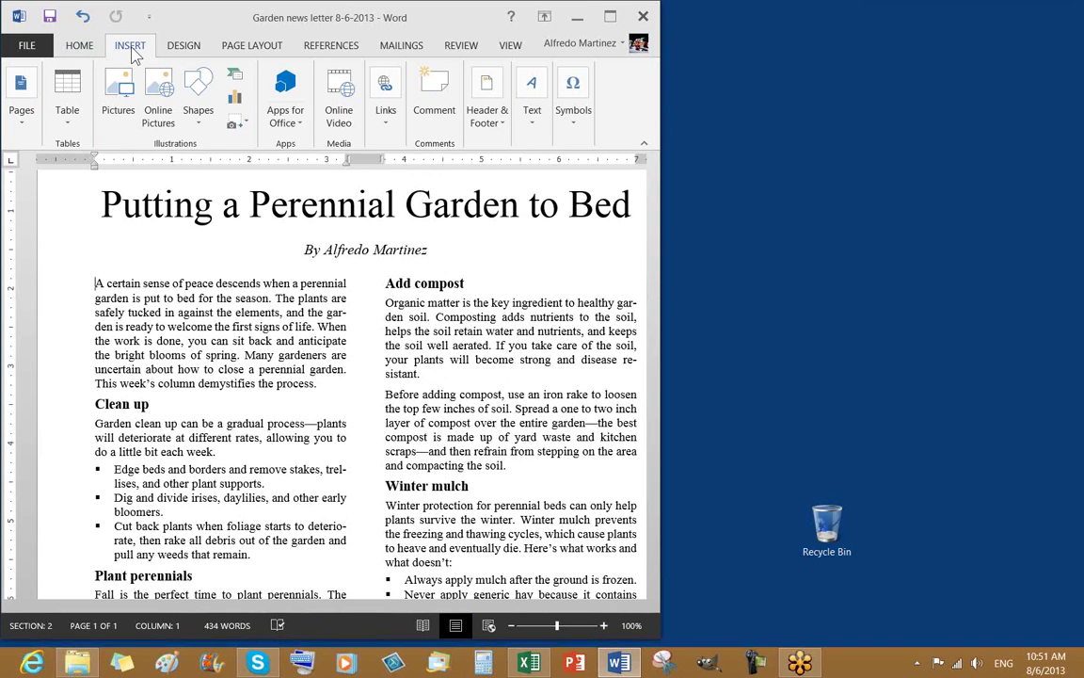
pyautogui.click(531, 111)
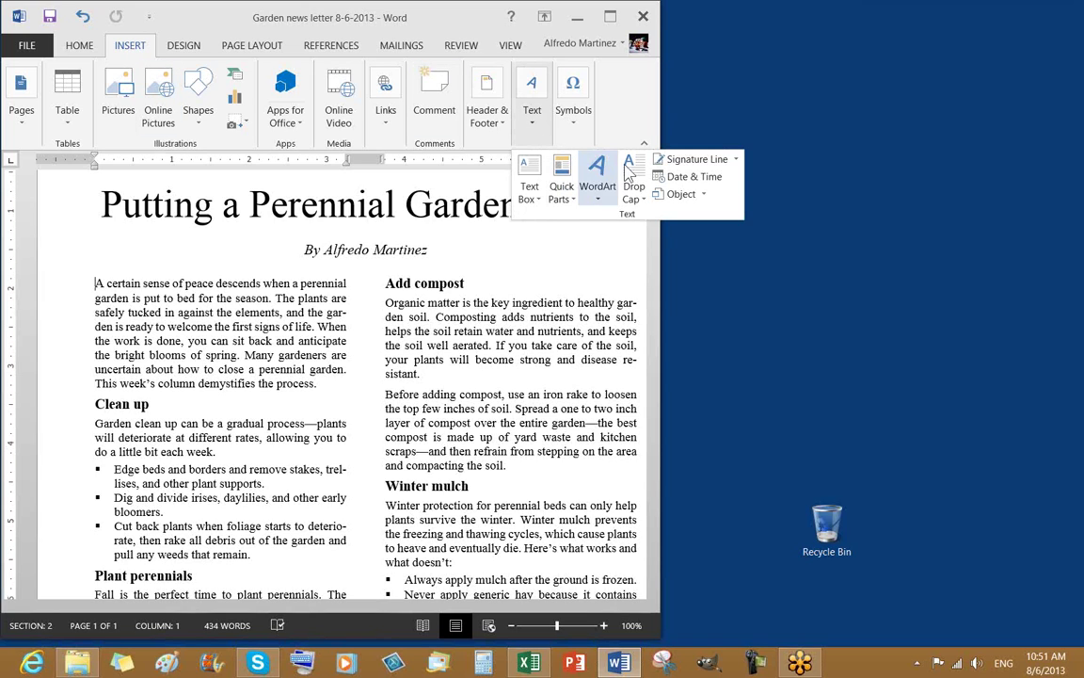
pyautogui.click(636, 191)
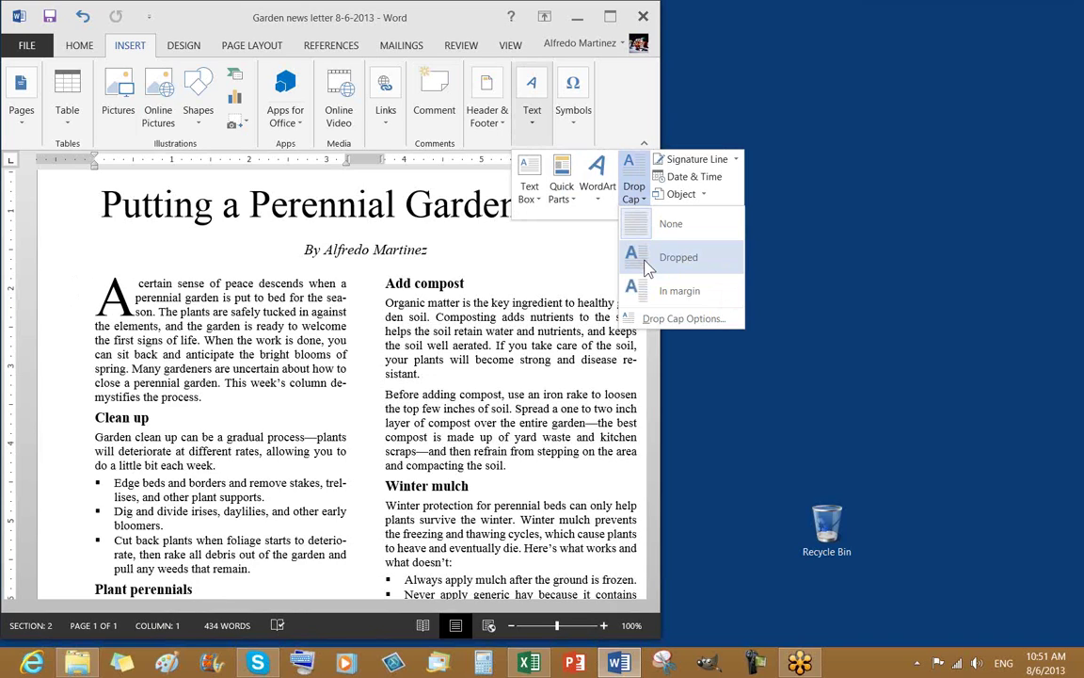
pyautogui.click(647, 268)
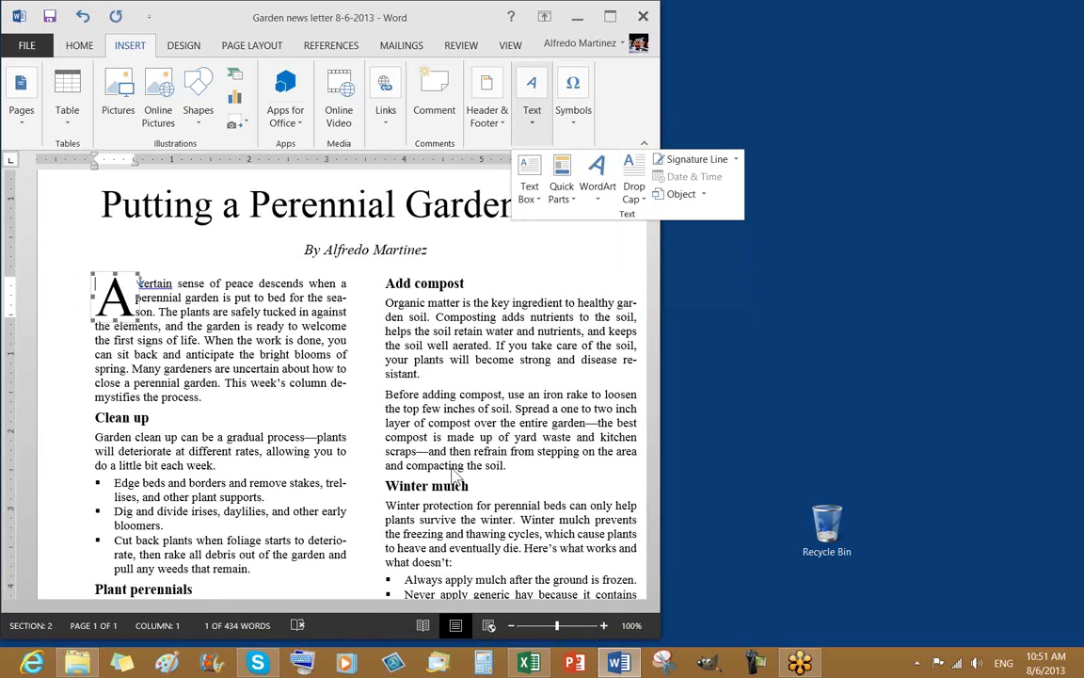
pyautogui.click(267, 325)
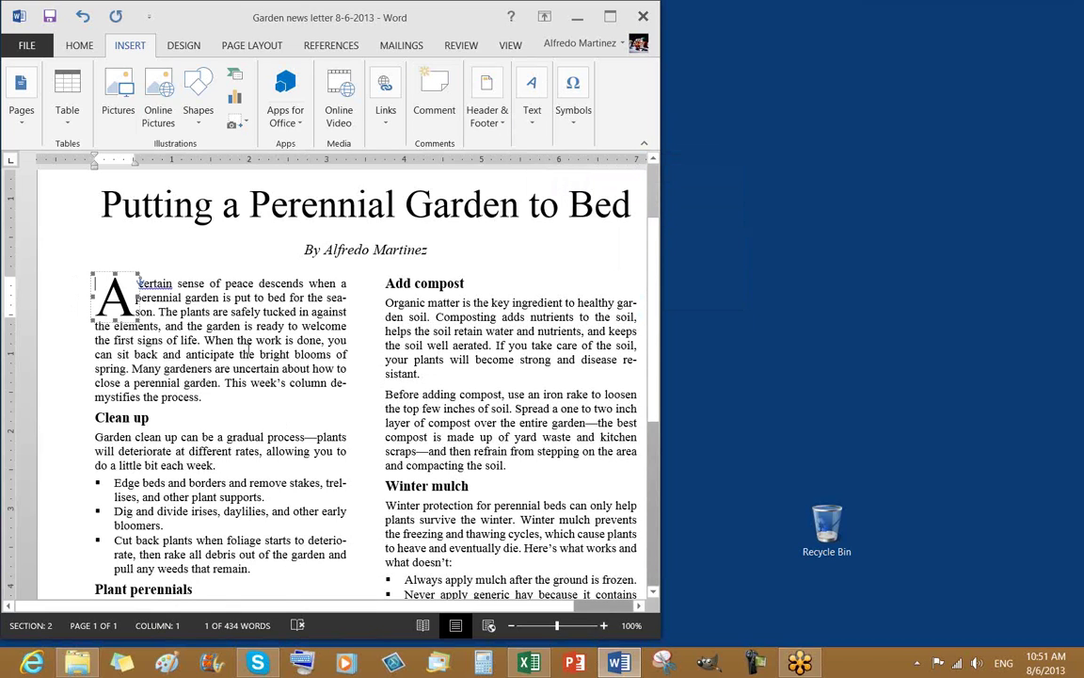
pyautogui.click(249, 344)
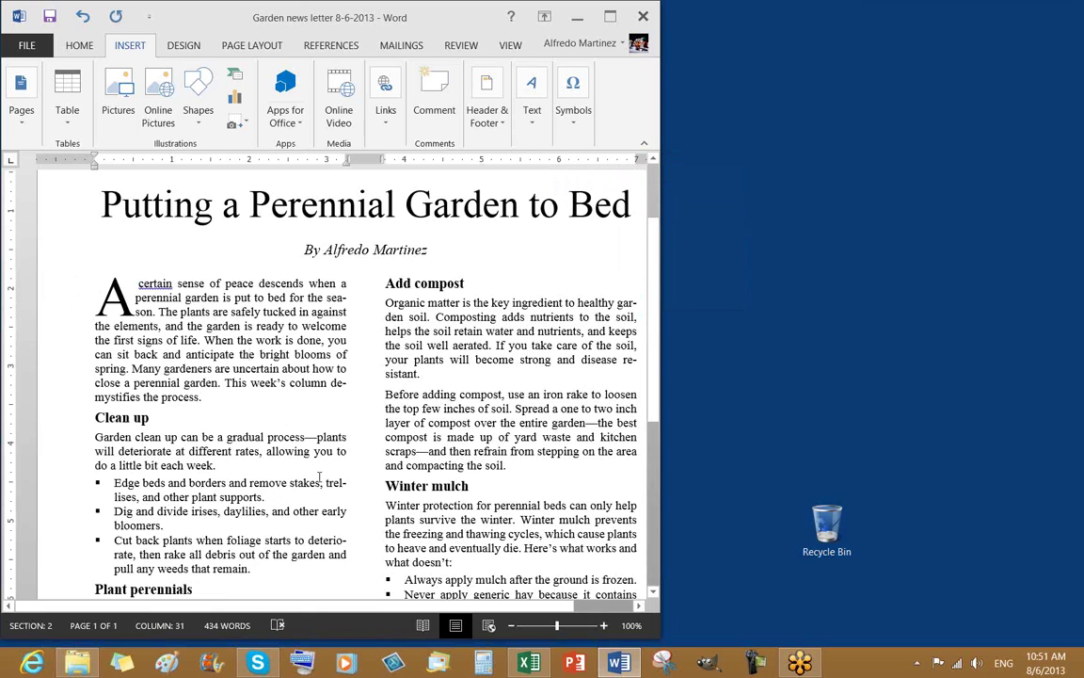
# Step: Look over the Add compost paragraph, the byline and the drop cap A
pyautogui.click(460, 393)
pyautogui.scroll(-2, 461, 391)
pyautogui.scroll(-4, 468, 396)
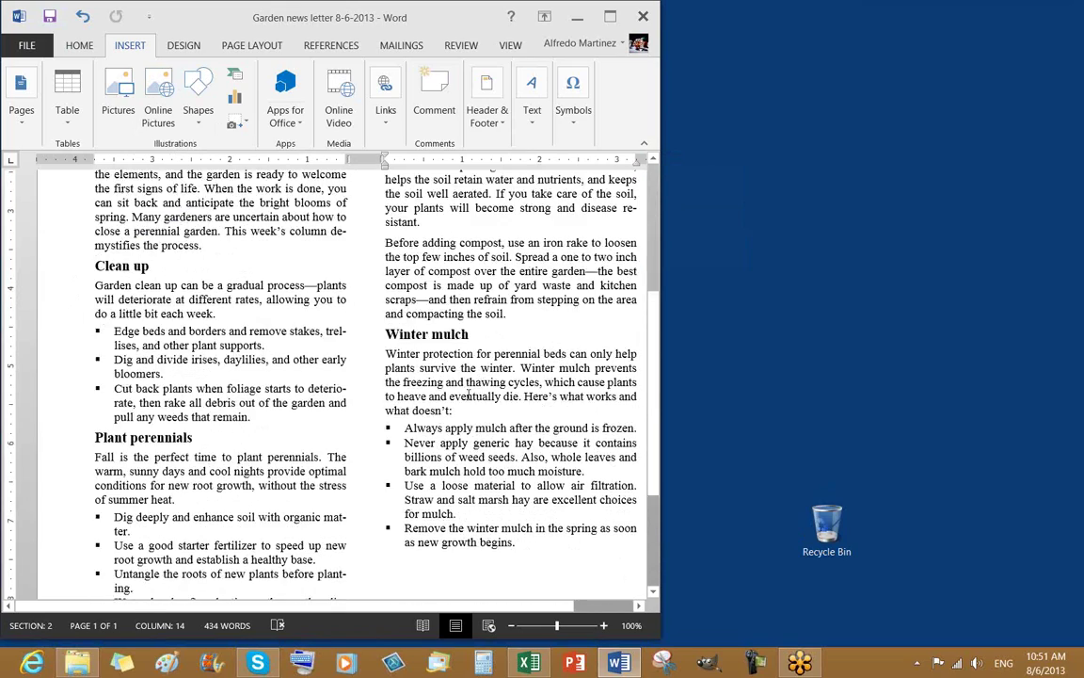
pyautogui.scroll(6, 470, 394)
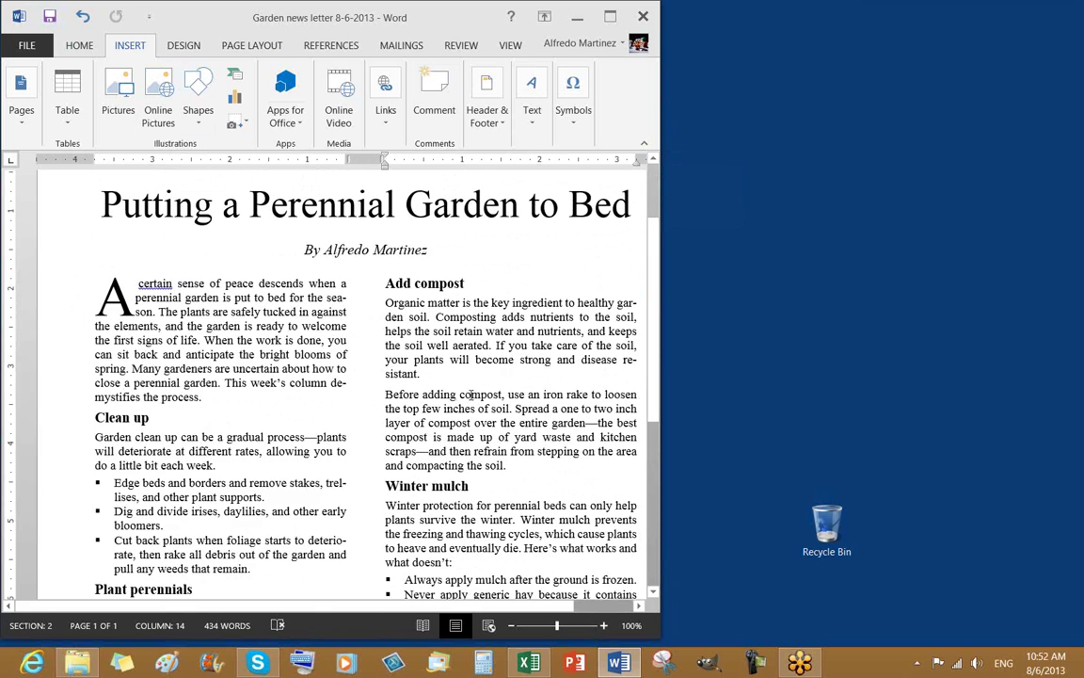
pyautogui.scroll(2, 469, 395)
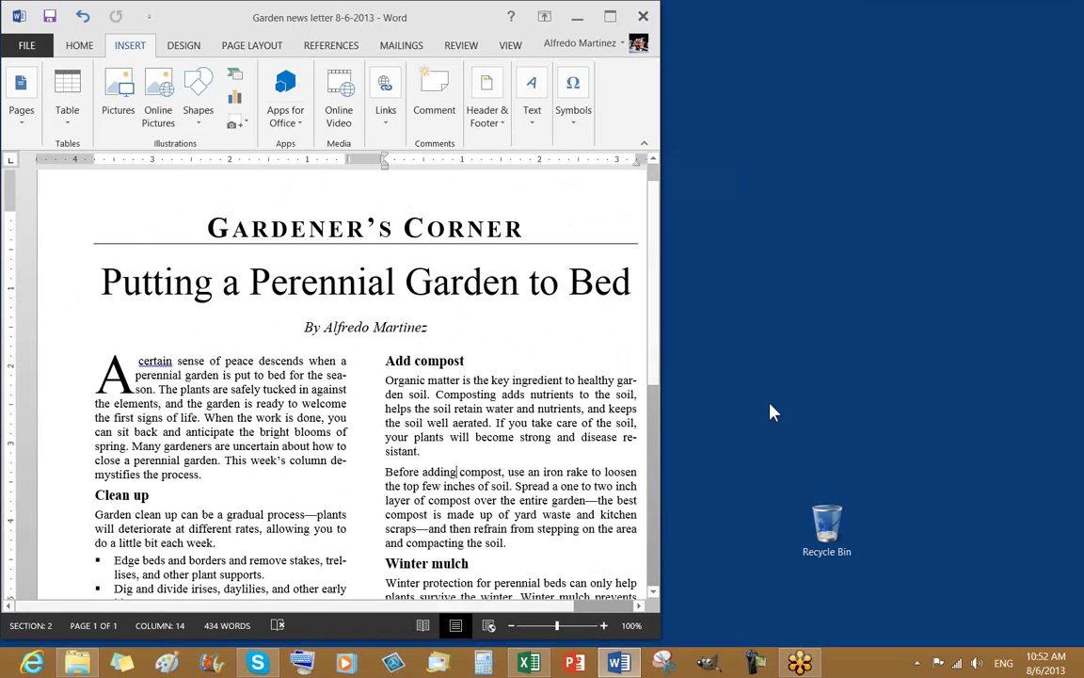
pyautogui.click(55, 331)
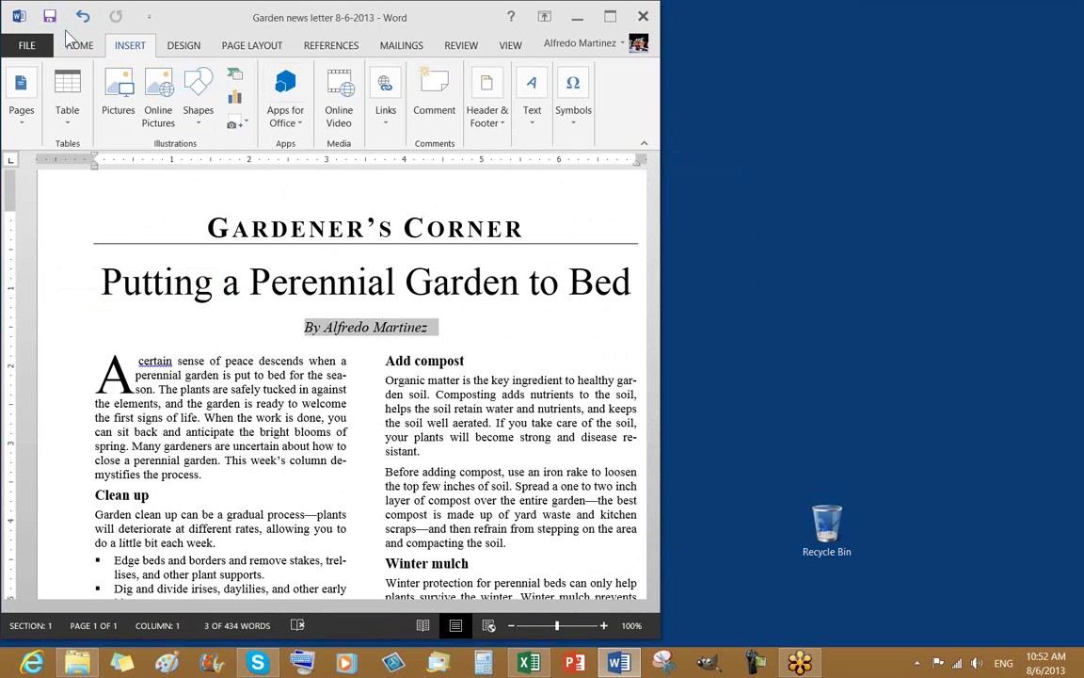
pyautogui.click(137, 360)
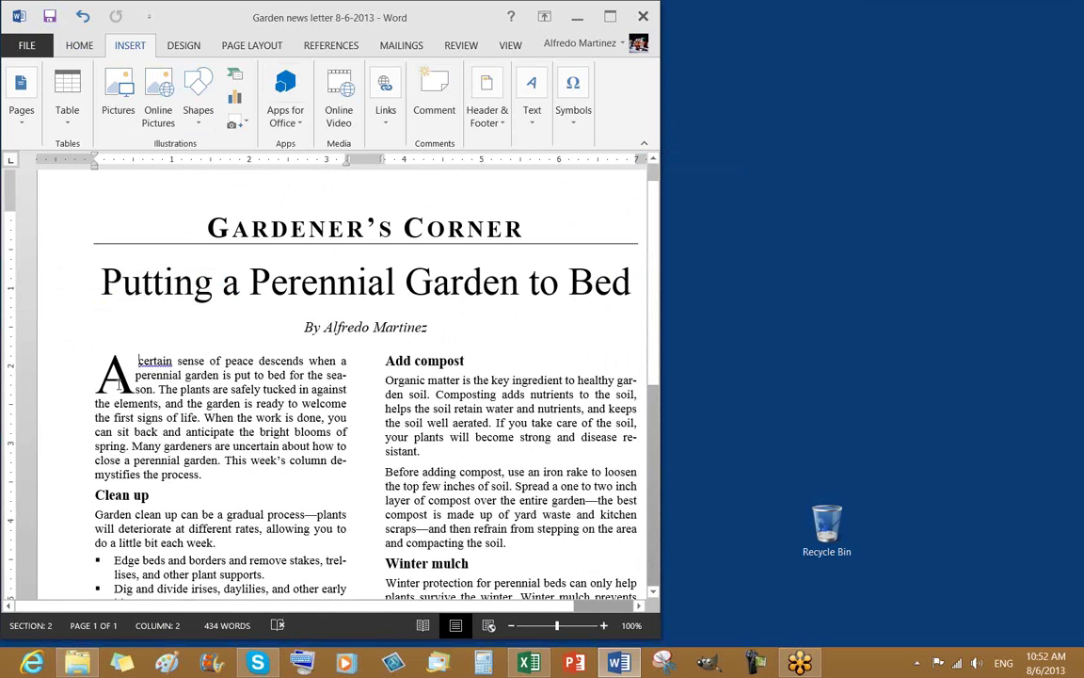
pyautogui.click(118, 381)
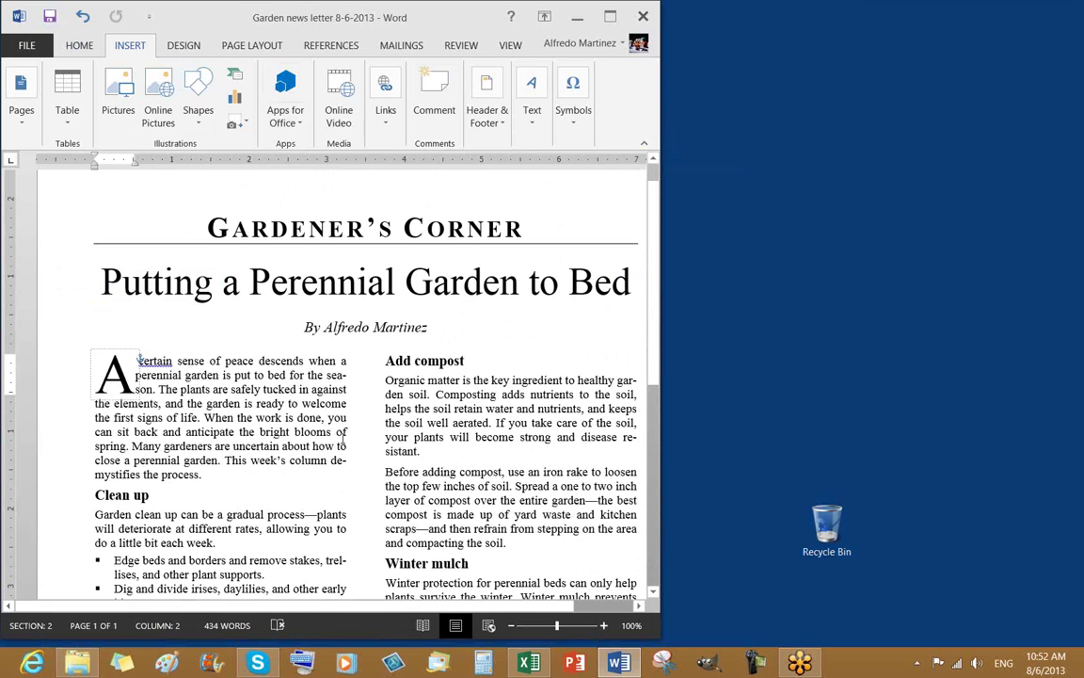
pyautogui.click(187, 372)
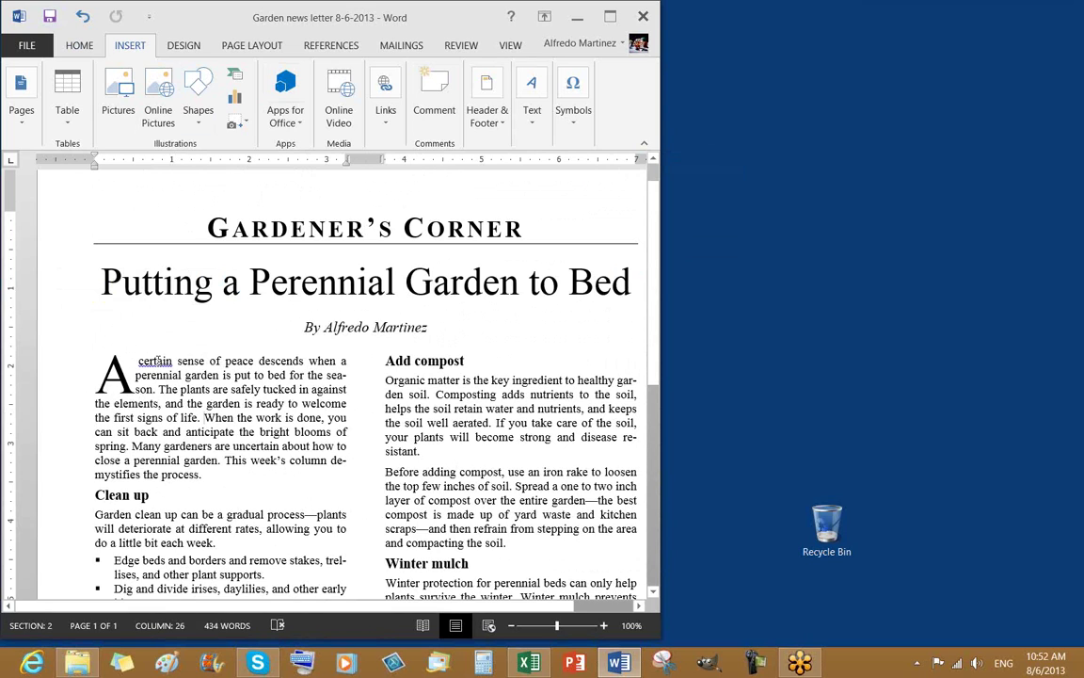
# Step: Ignore Once the spelling flag on 'certain' after the drop cap
pyautogui.rightClick(155, 362)
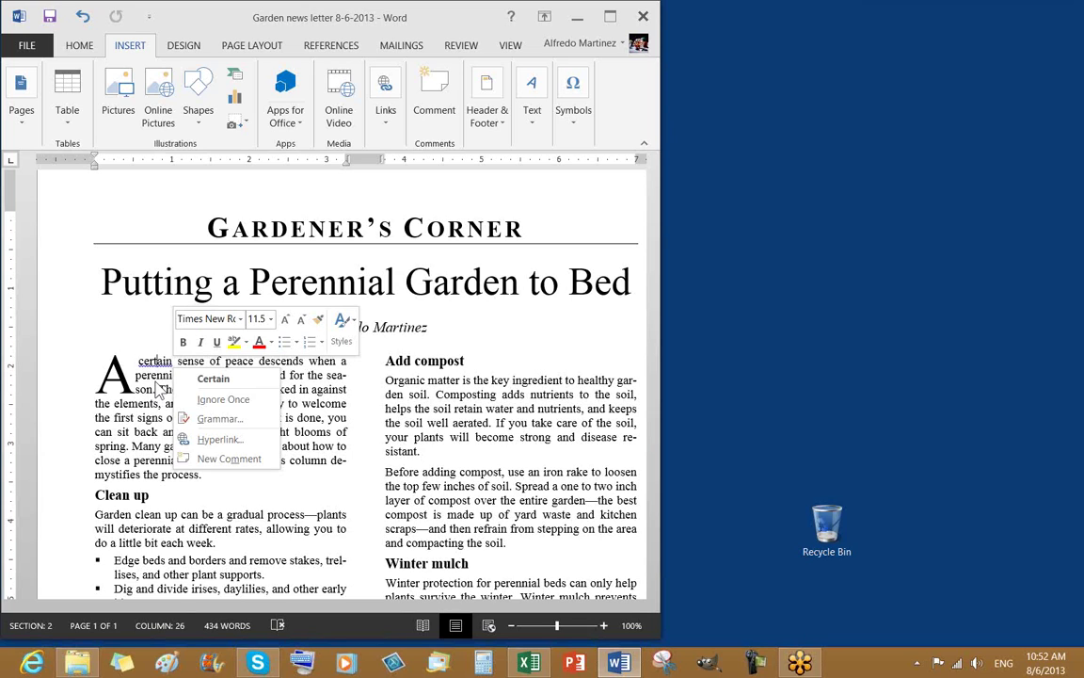
pyautogui.click(222, 399)
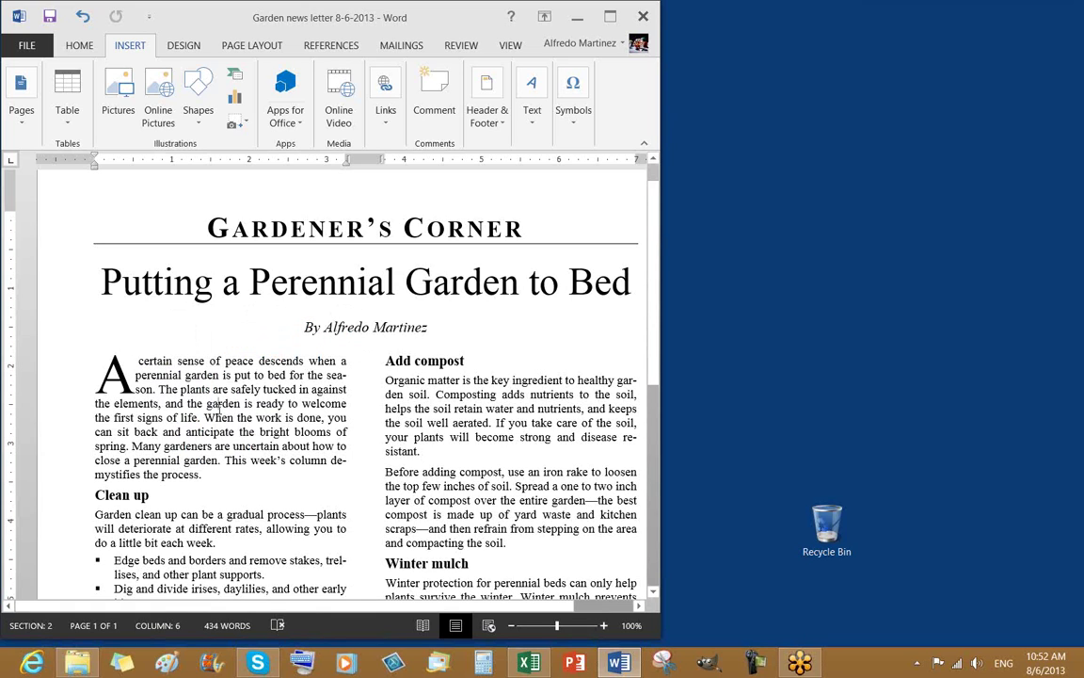
pyautogui.click(219, 402)
pyautogui.scroll(-3, 396, 469)
pyautogui.scroll(1, 381, 456)
pyautogui.scroll(-1, 362, 444)
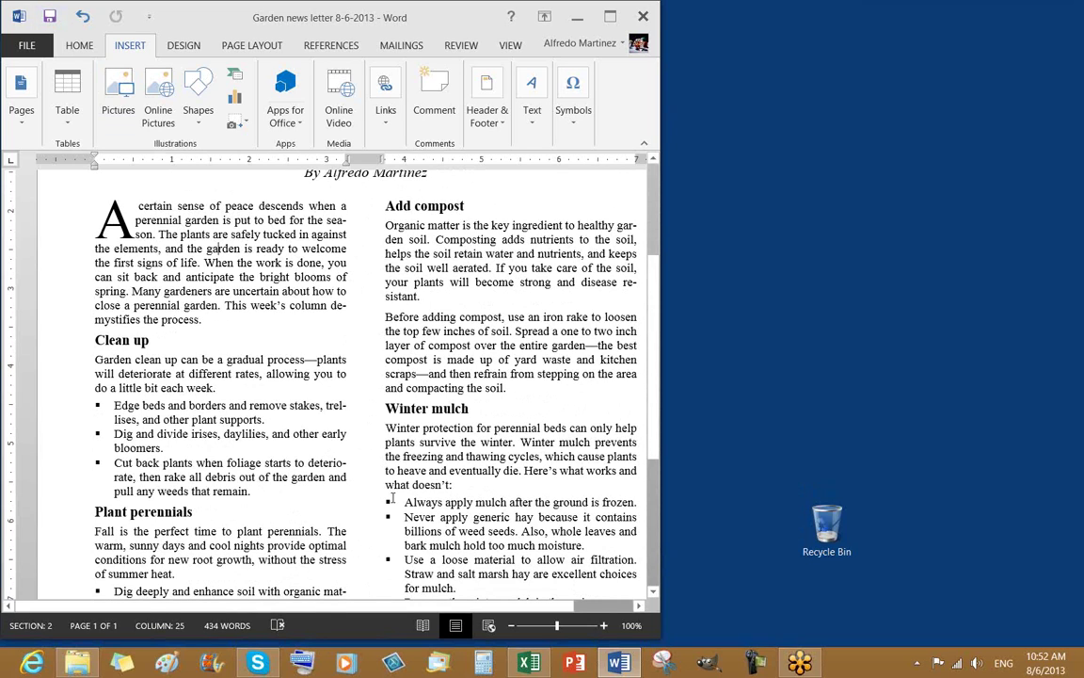
# Step: Colour the selected 'Clean up' heading dark red from the Font Color palette
pyautogui.click(68, 346)
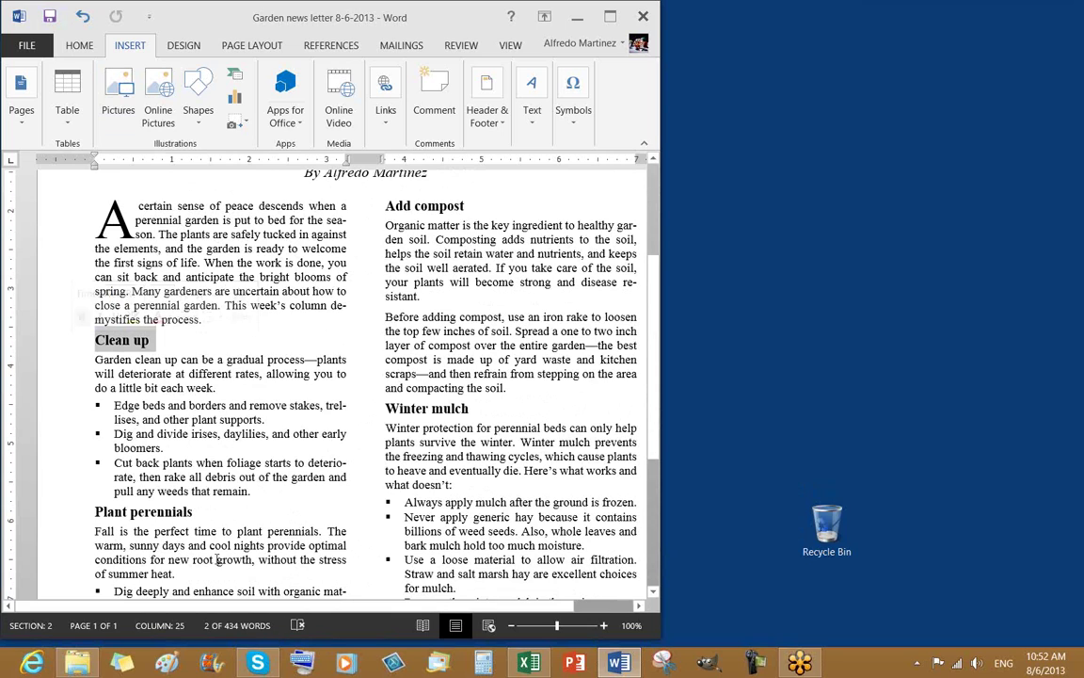
pyautogui.click(172, 339)
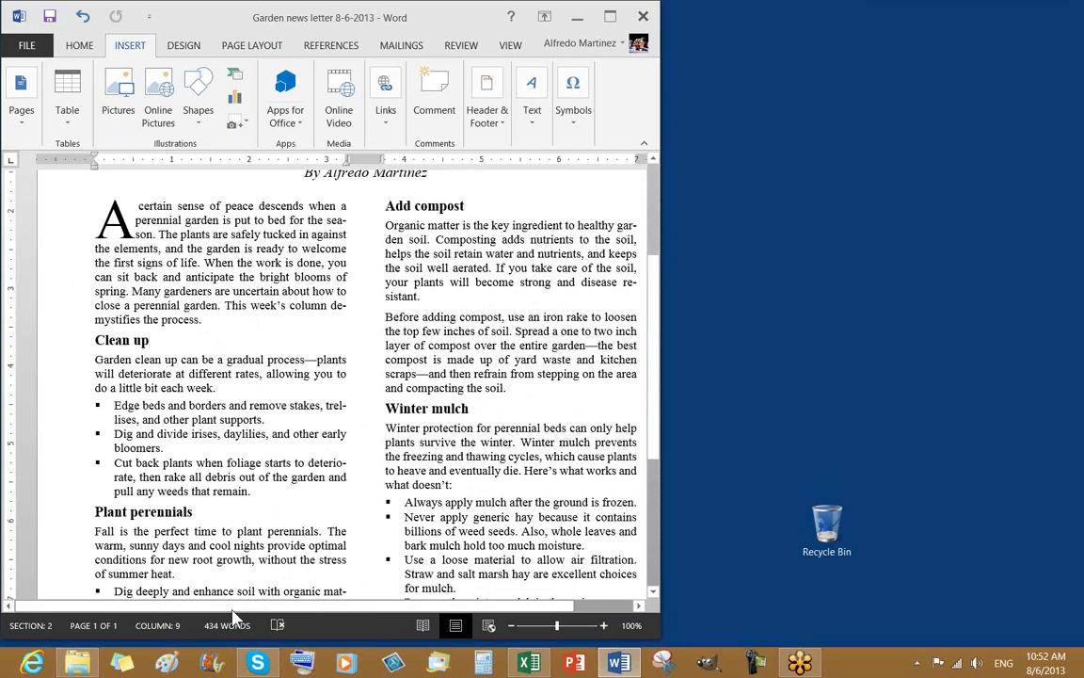
pyautogui.click(52, 340)
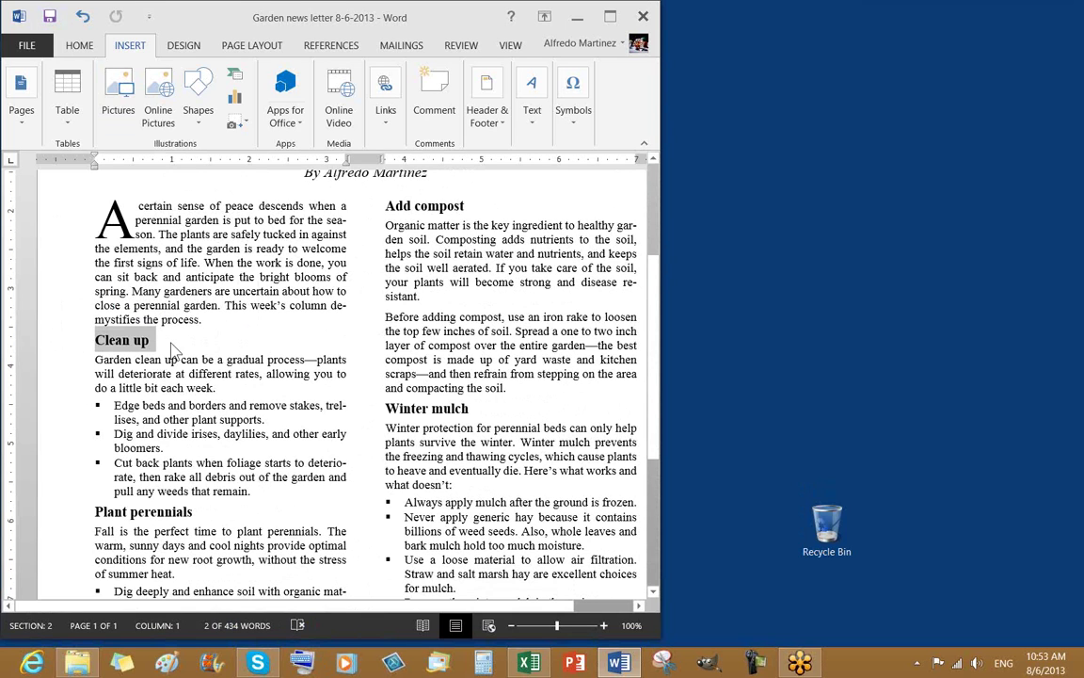
pyautogui.scroll(3, 174, 356)
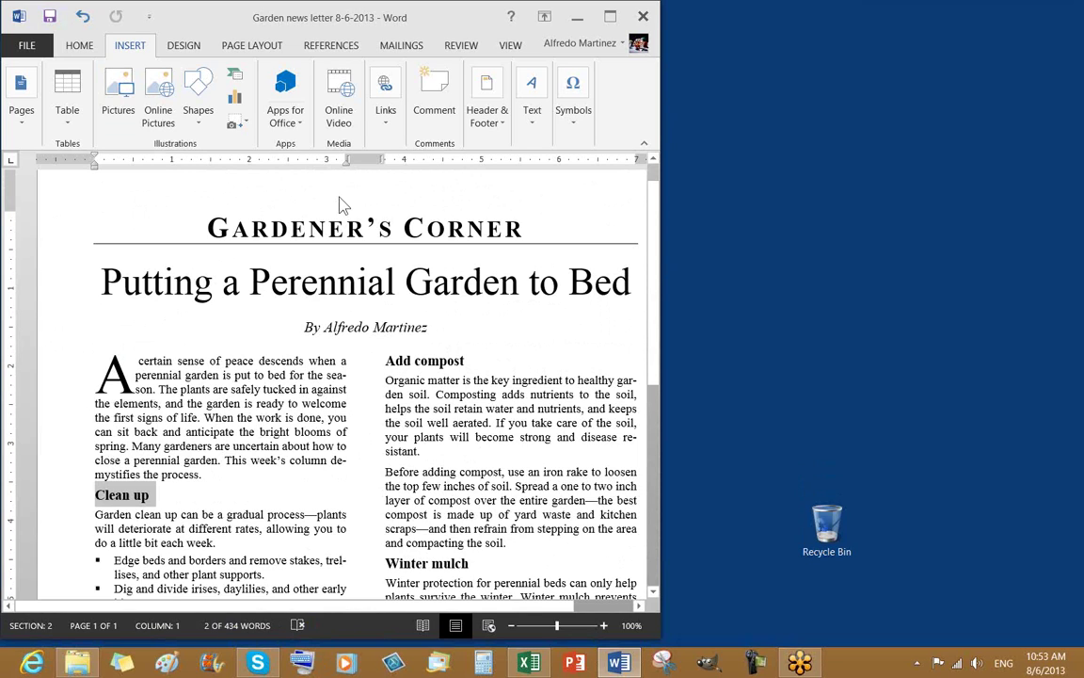
pyautogui.click(81, 44)
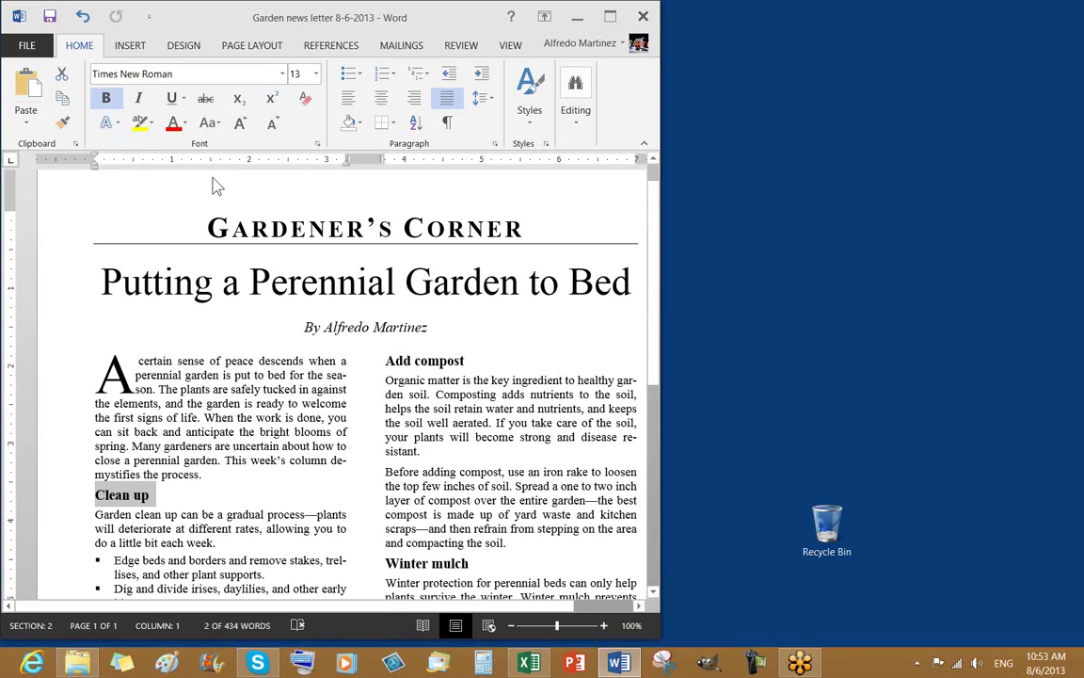
pyautogui.click(184, 126)
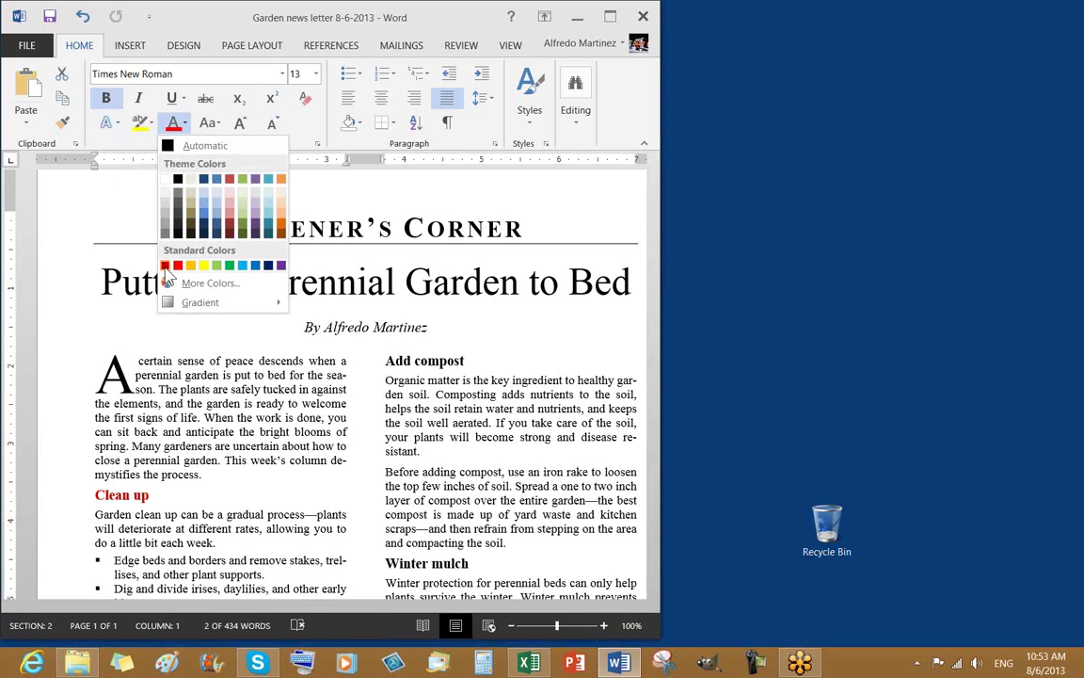
pyautogui.click(166, 267)
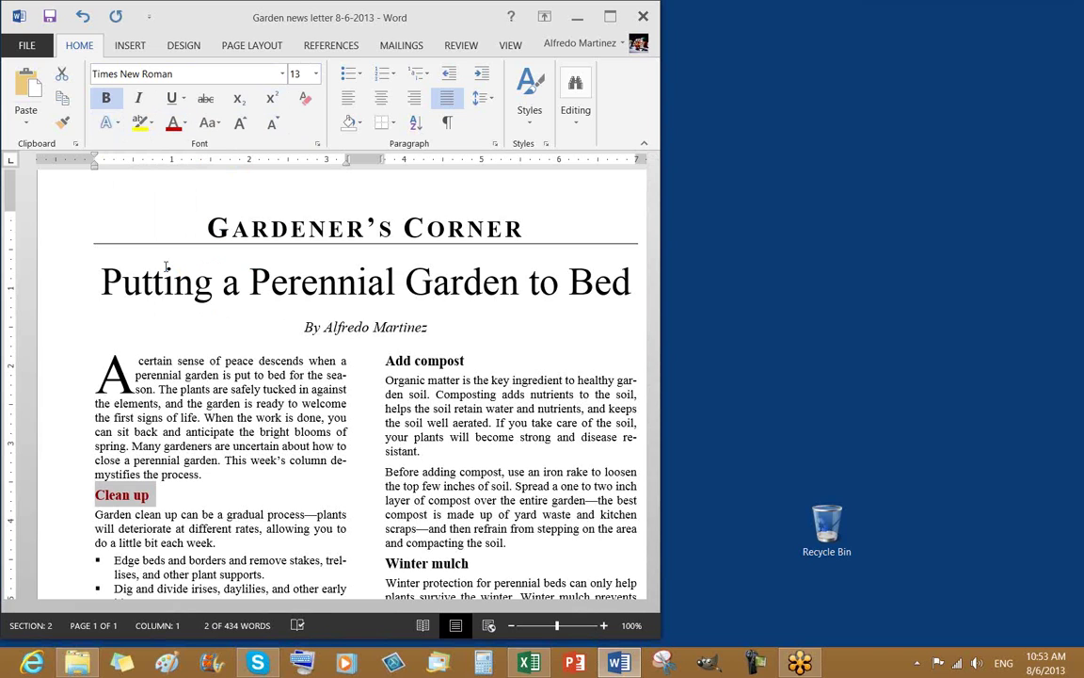
# Step: Add a bottom border under the Clean up heading
pyautogui.scroll(-3, 85, 395)
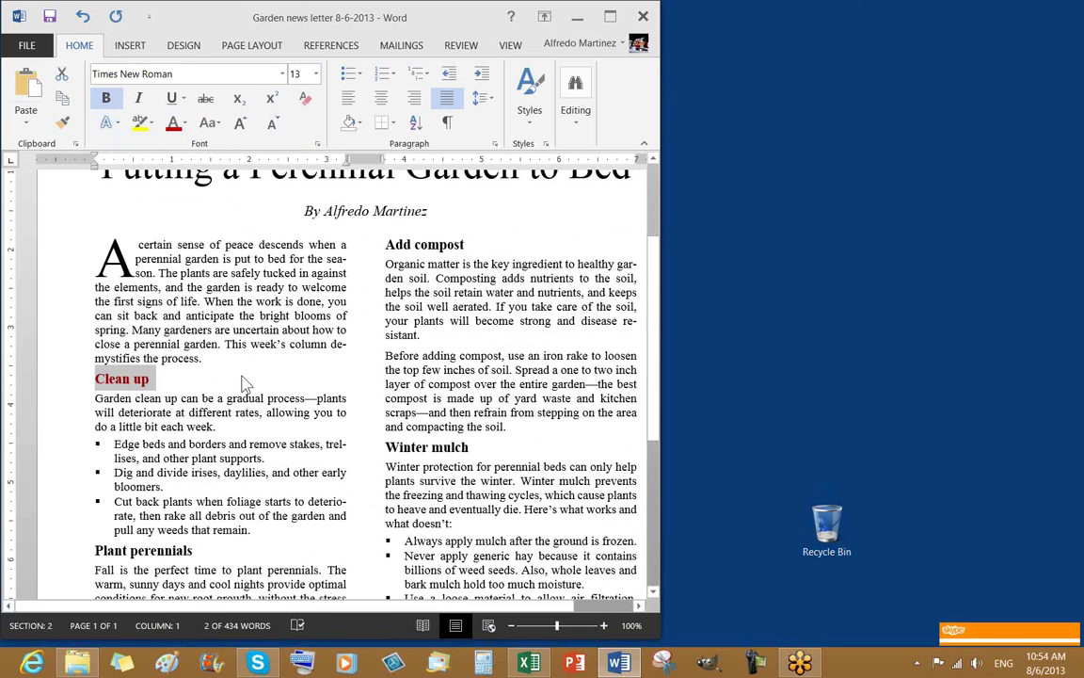
pyautogui.click(394, 124)
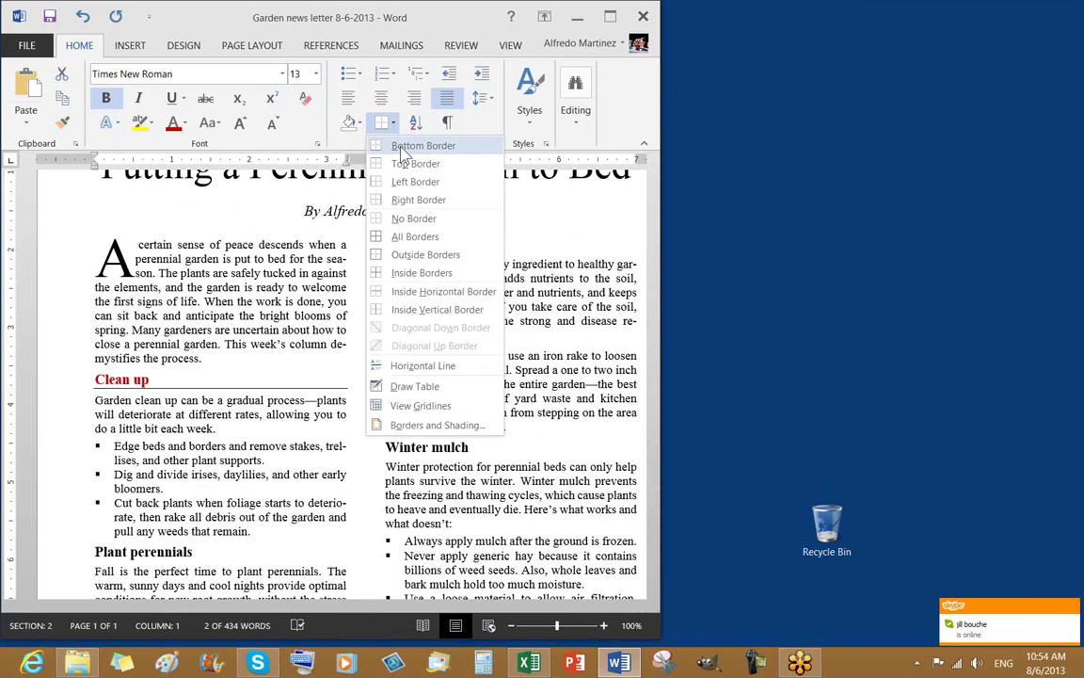
pyautogui.click(401, 151)
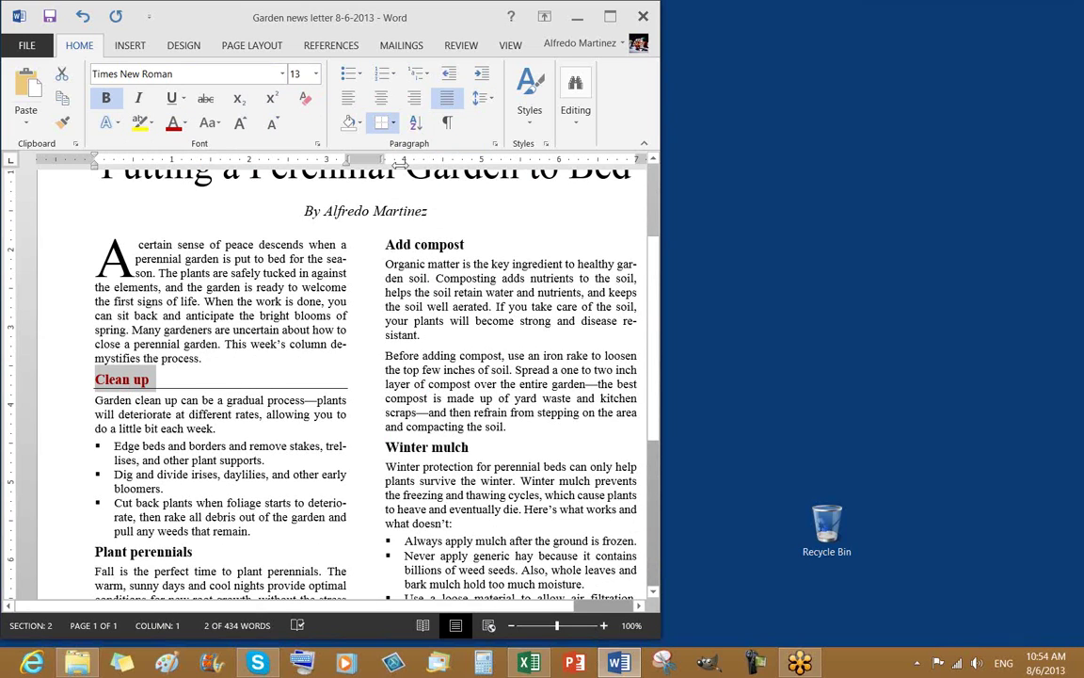
# Step: Recolour the heading's bottom border red in Borders and Shading
pyautogui.click(394, 125)
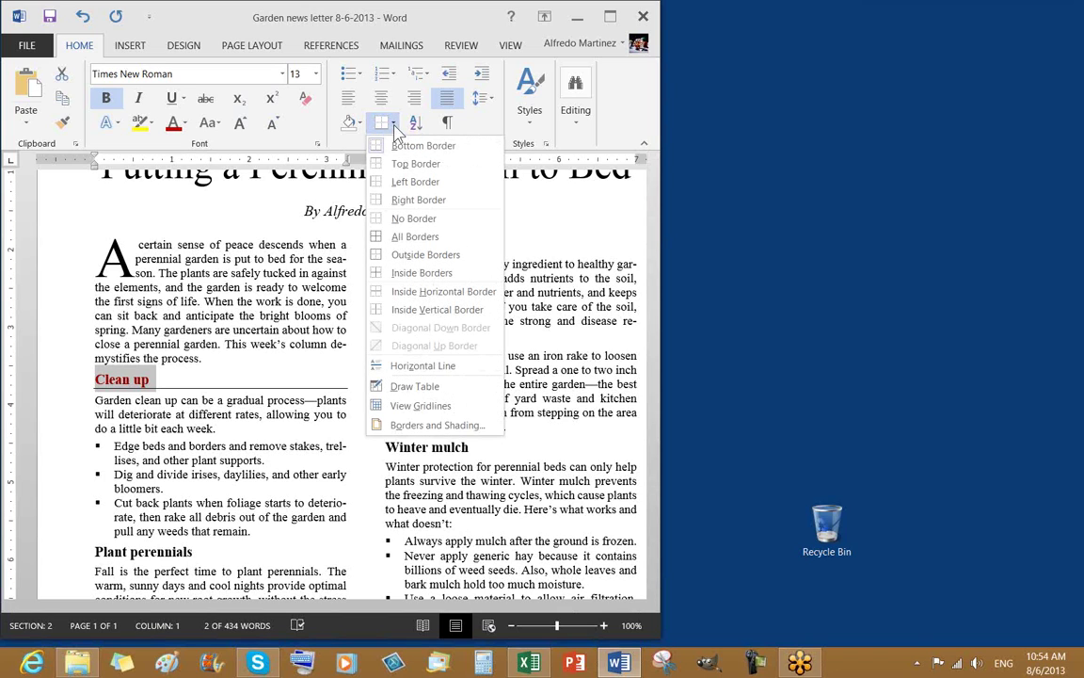
pyautogui.click(426, 428)
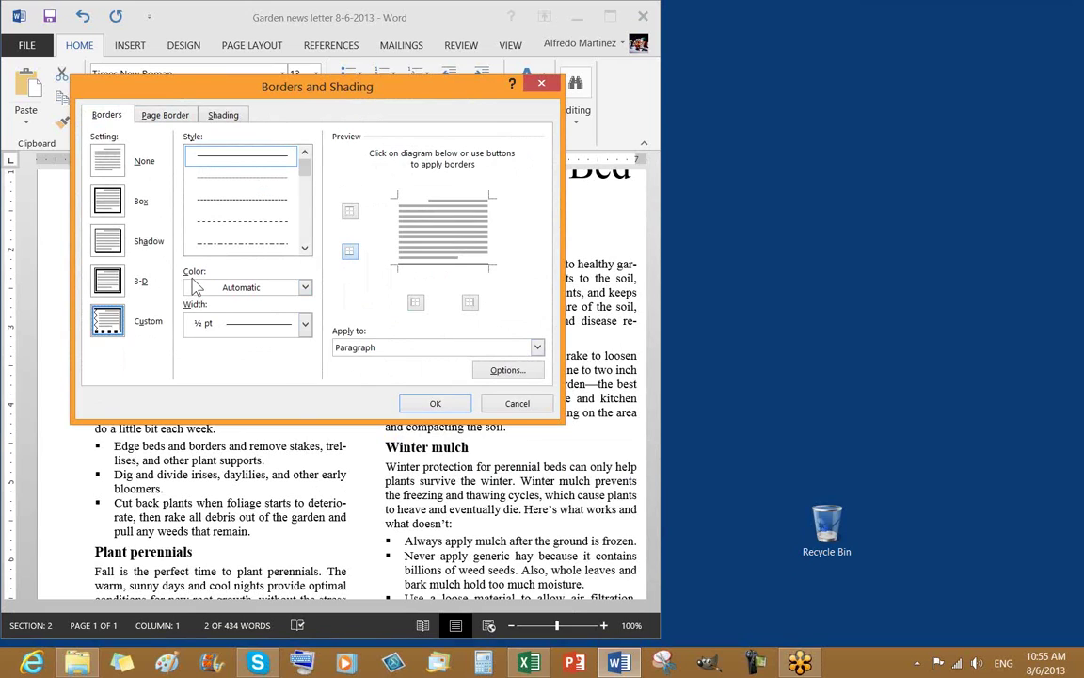
pyautogui.click(305, 288)
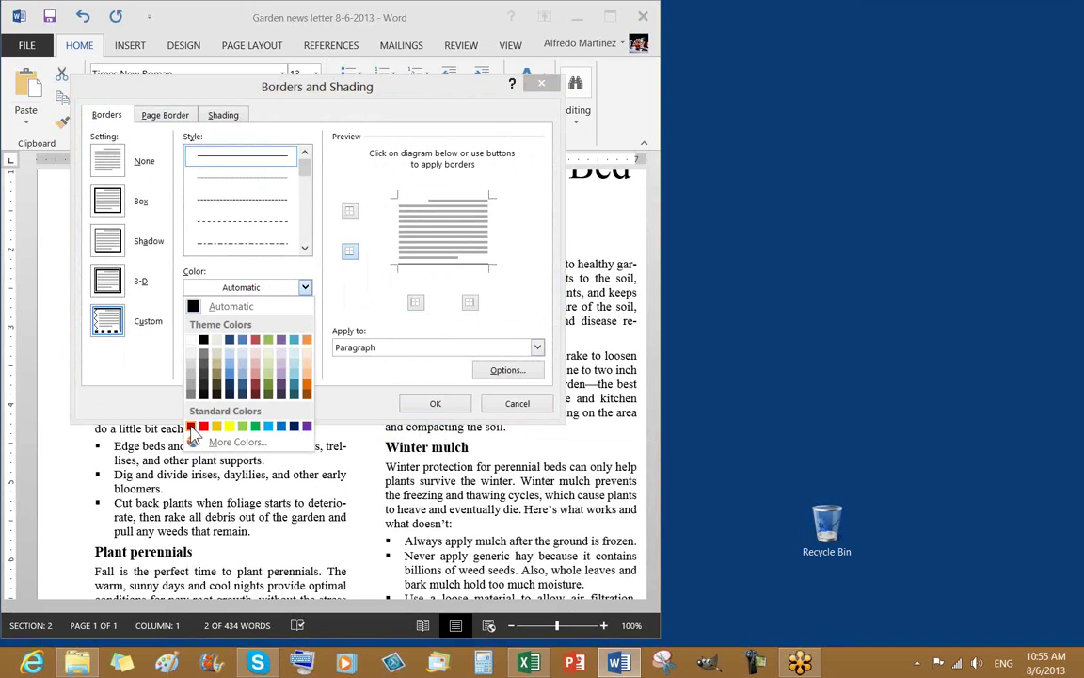
pyautogui.click(192, 429)
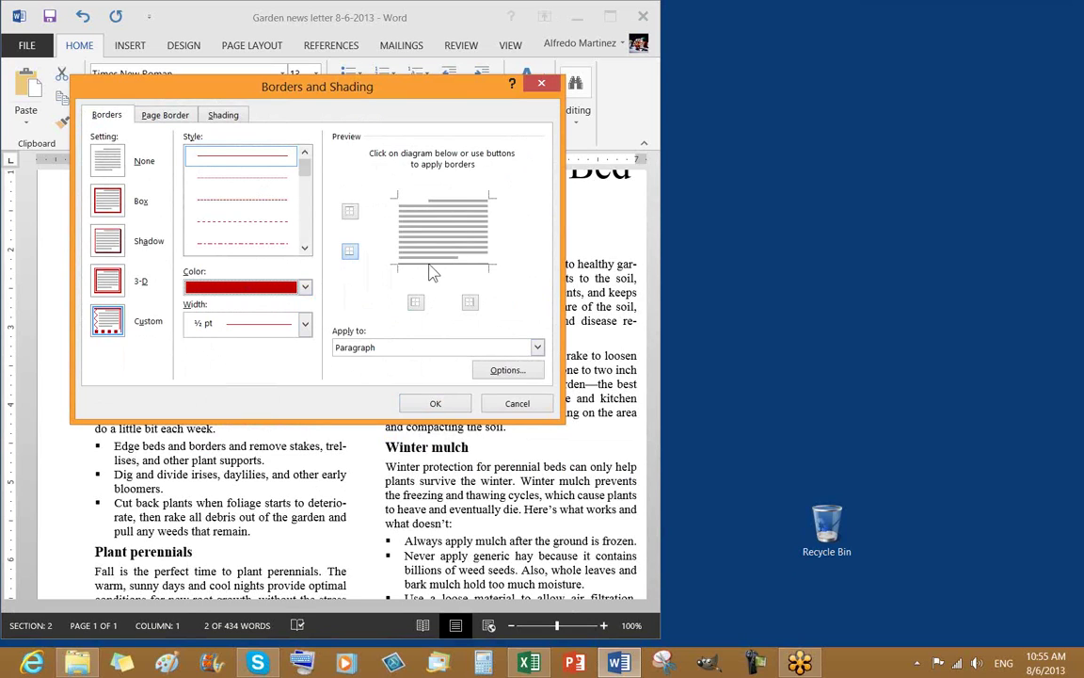
pyautogui.click(350, 253)
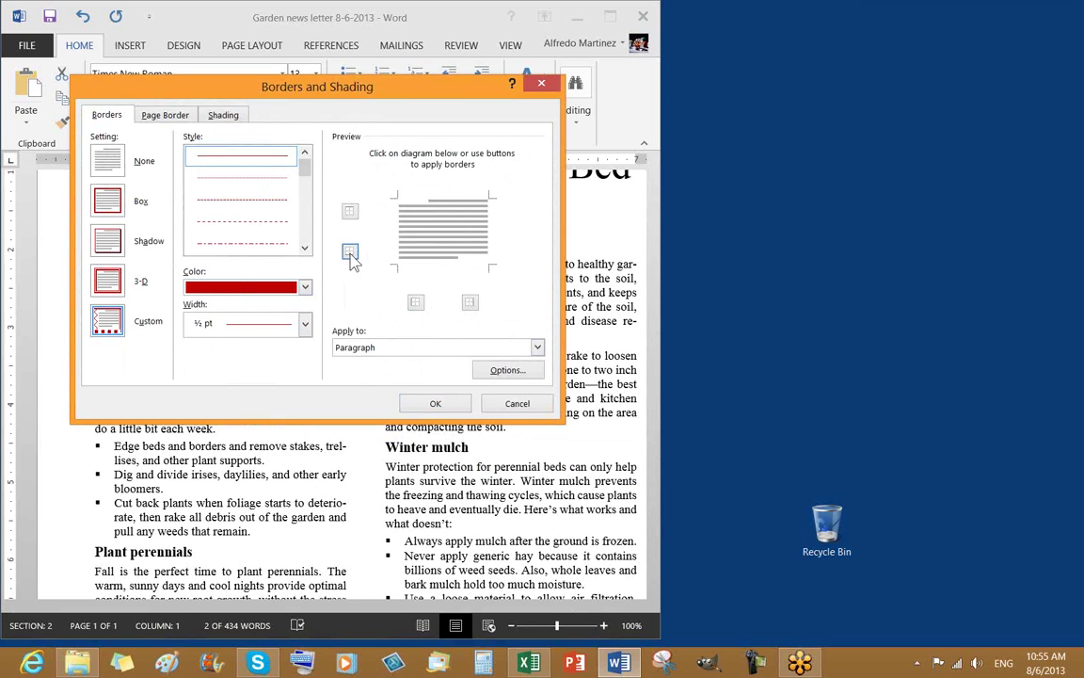
pyautogui.click(350, 252)
pyautogui.click(436, 405)
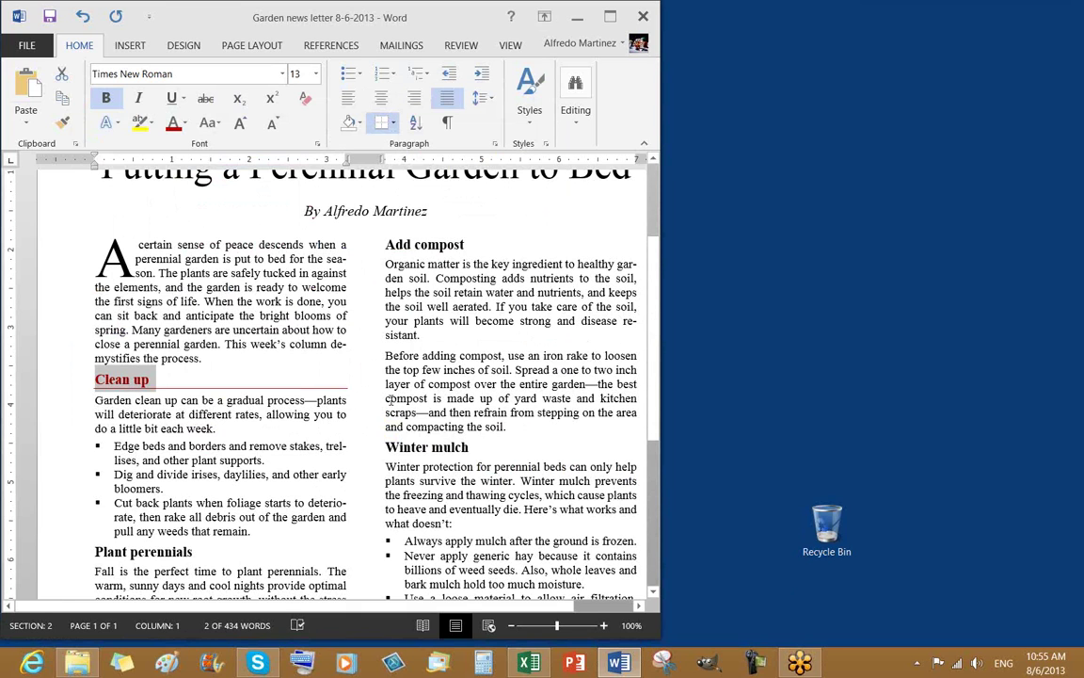
pyautogui.scroll(-2, 394, 414)
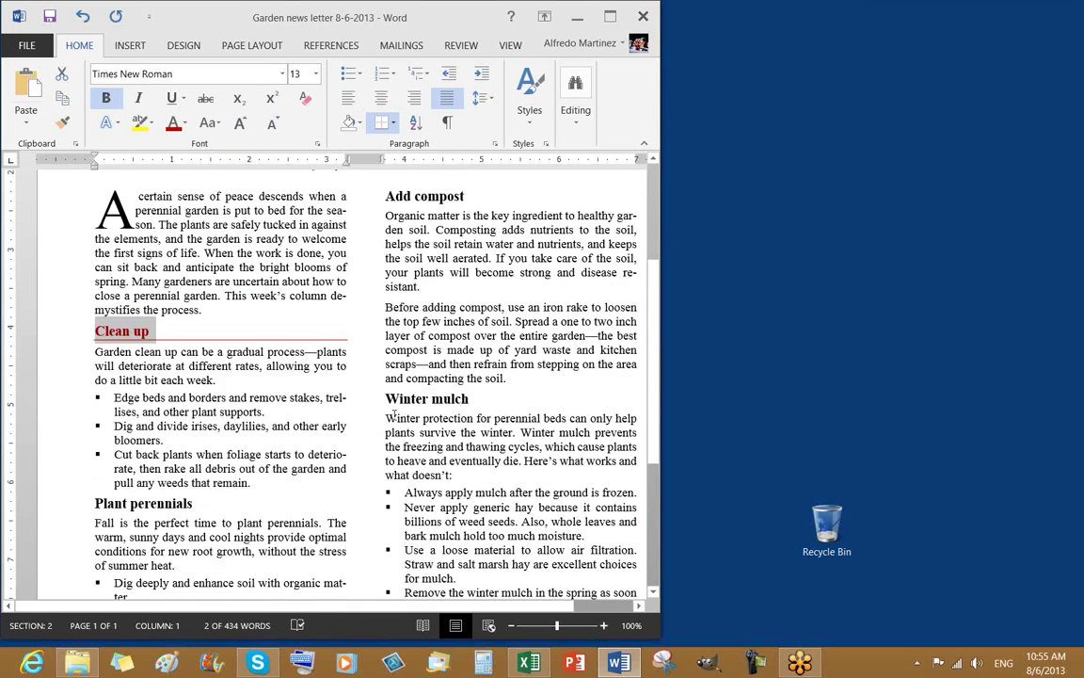
pyautogui.scroll(-1, 393, 414)
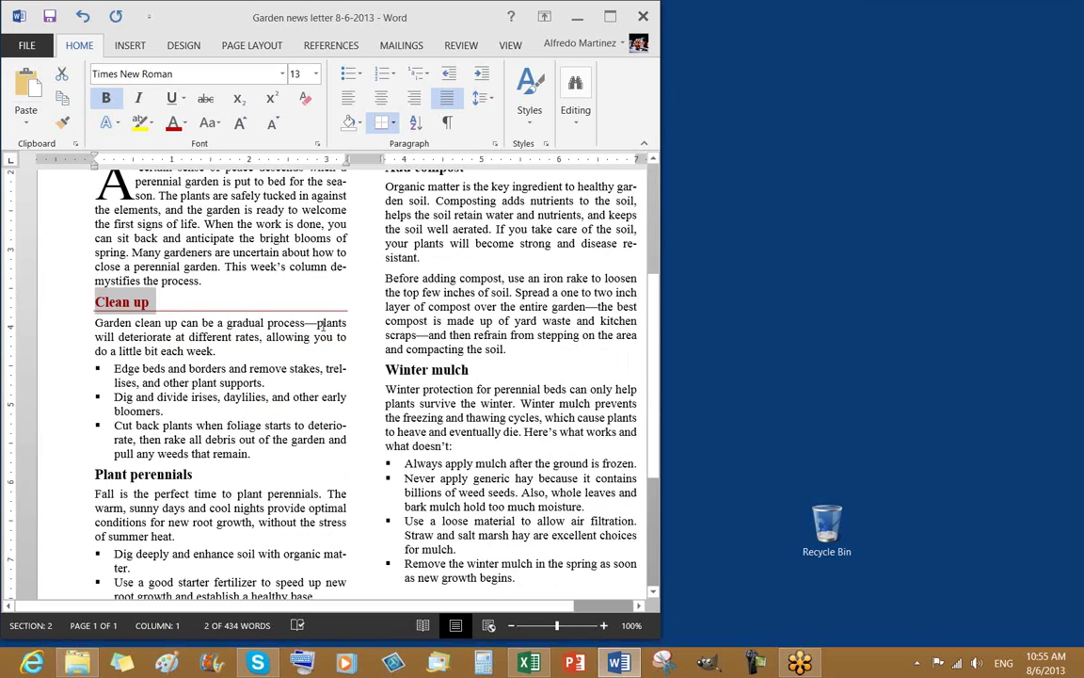
pyautogui.press('Right')
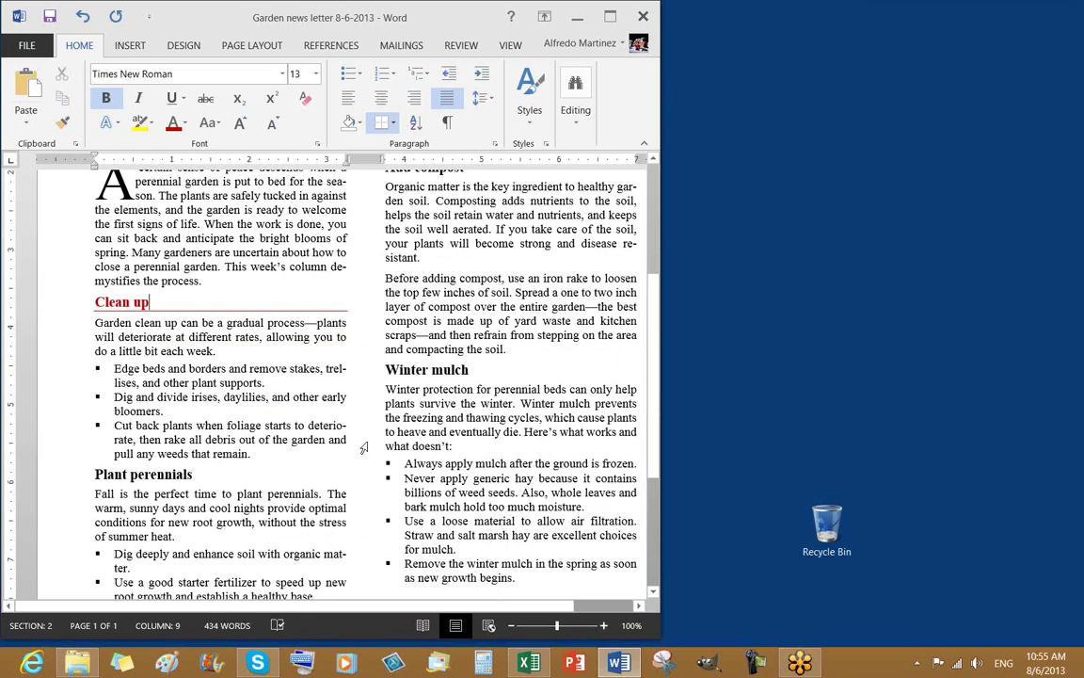
pyautogui.scroll(3, 363, 442)
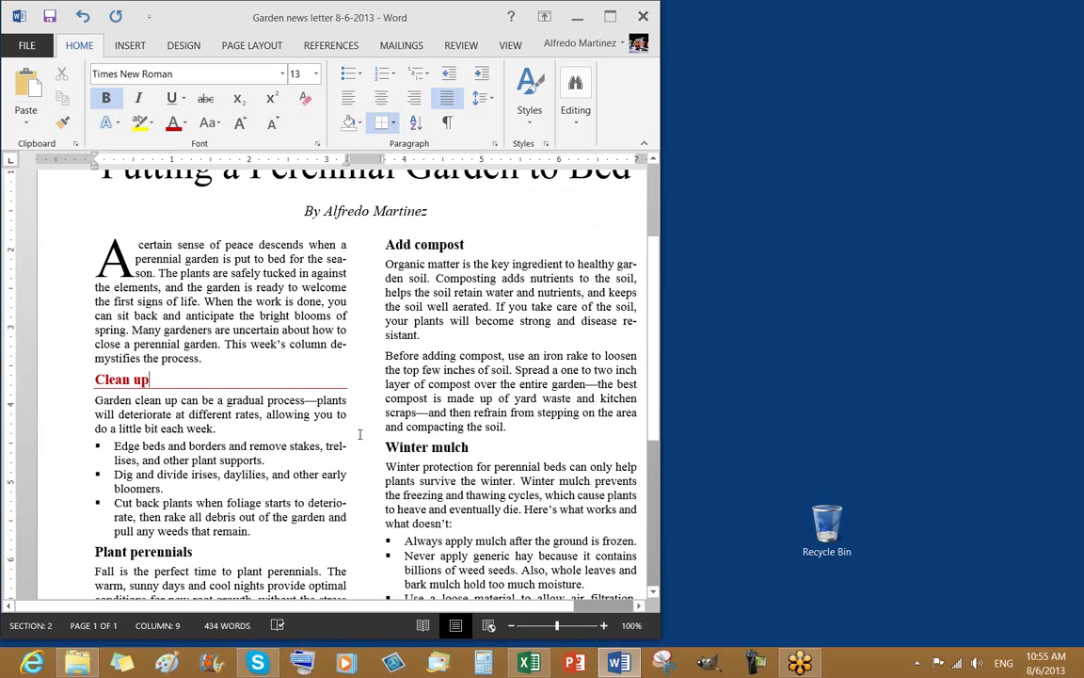
pyautogui.scroll(1, 357, 434)
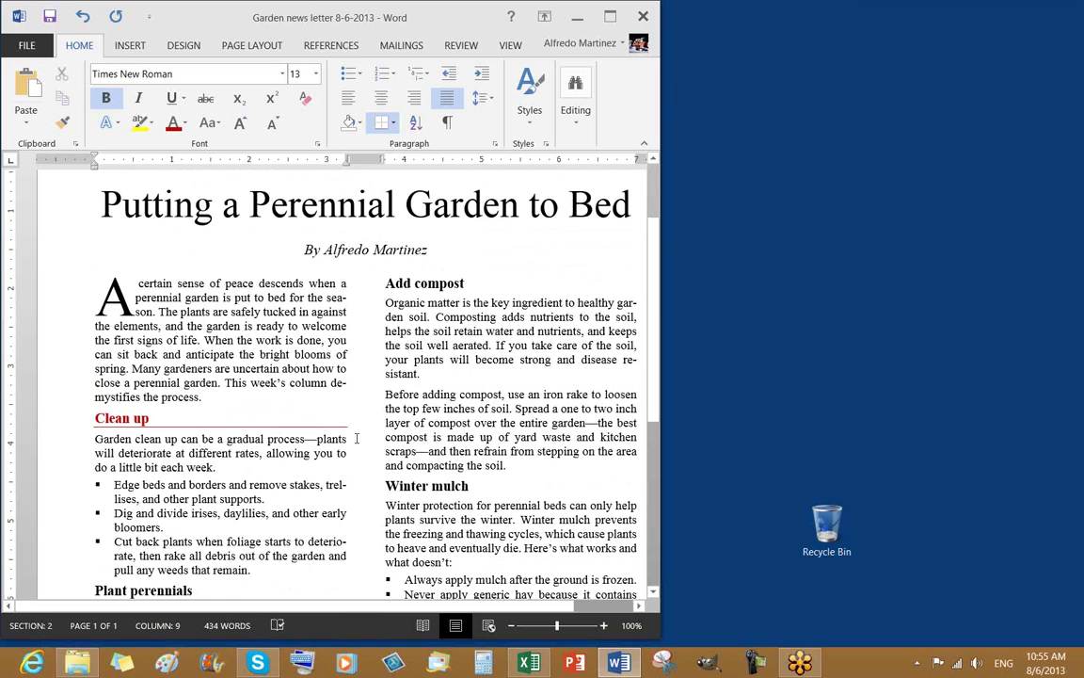
pyautogui.click(66, 426)
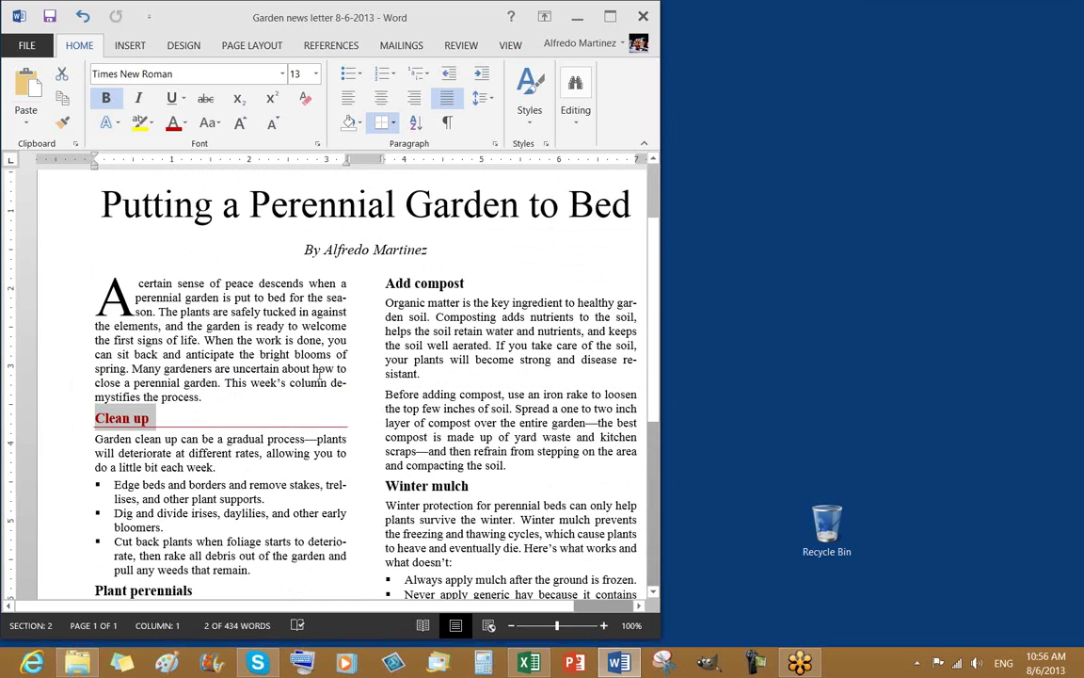
pyautogui.scroll(-1, 365, 417)
pyautogui.scroll(-4, 364, 417)
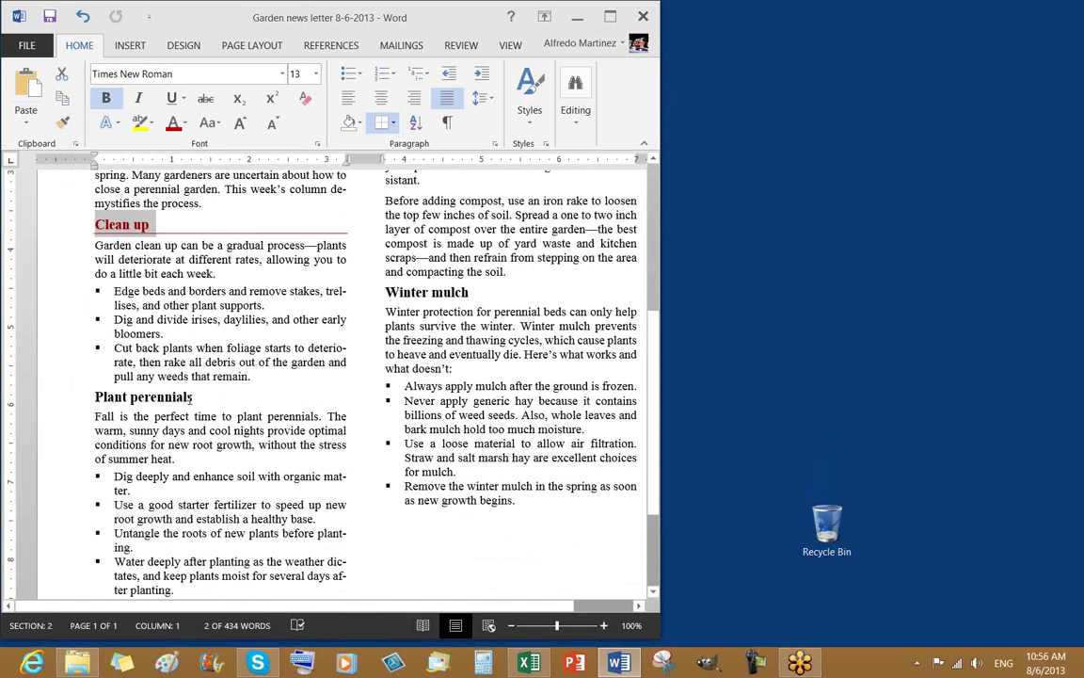
pyautogui.scroll(4, 150, 422)
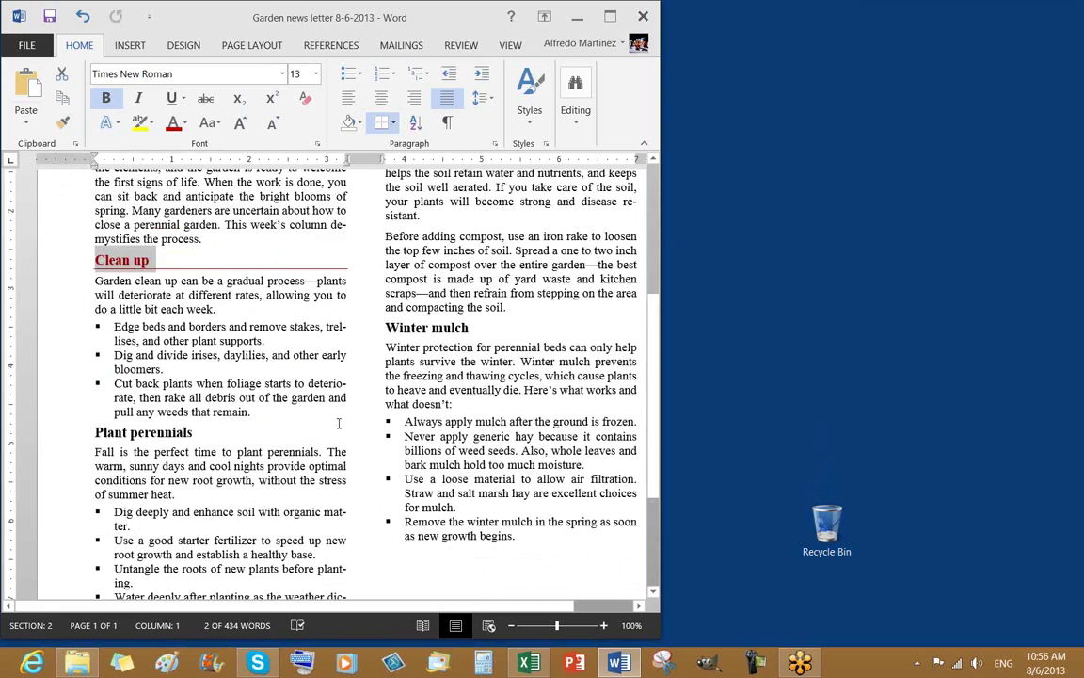
pyautogui.scroll(-3, 499, 365)
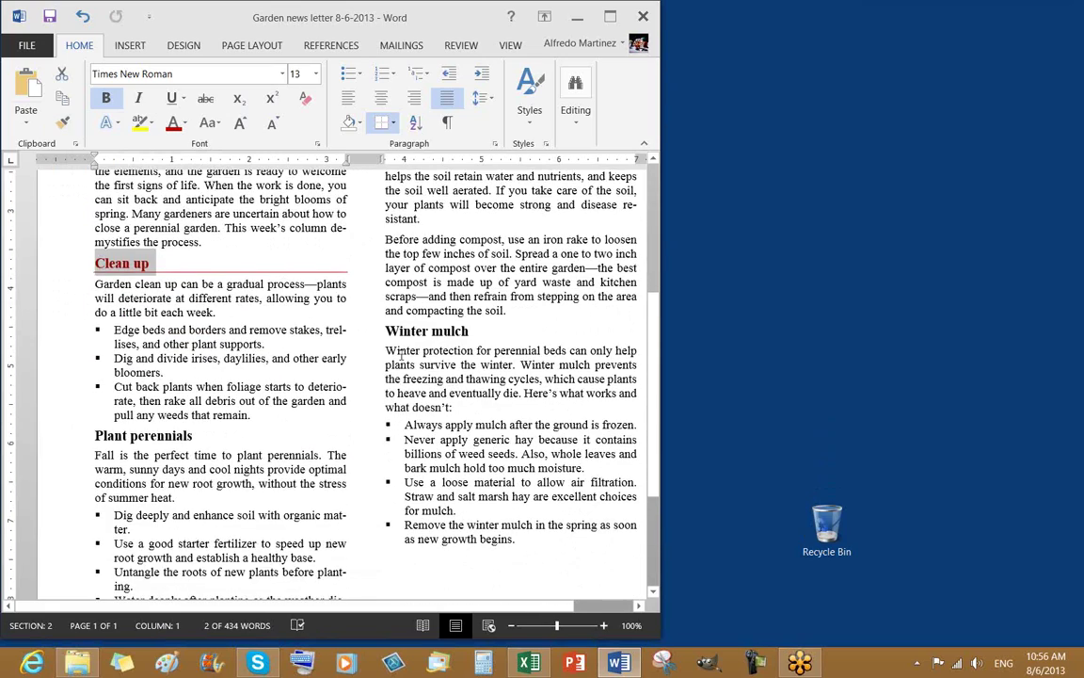
pyautogui.scroll(1, 457, 375)
# Step: Format-paint Clean up's red bordered style onto Plant perennials, Add compost and Winter mulch
pyautogui.click(63, 127)
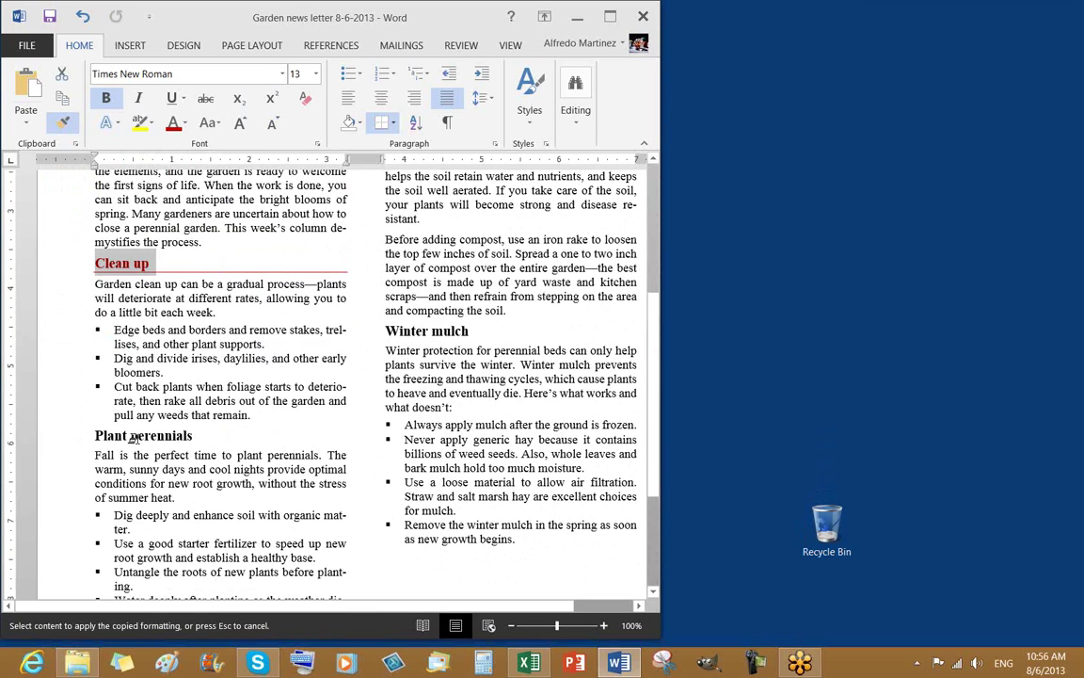
pyautogui.click(60, 442)
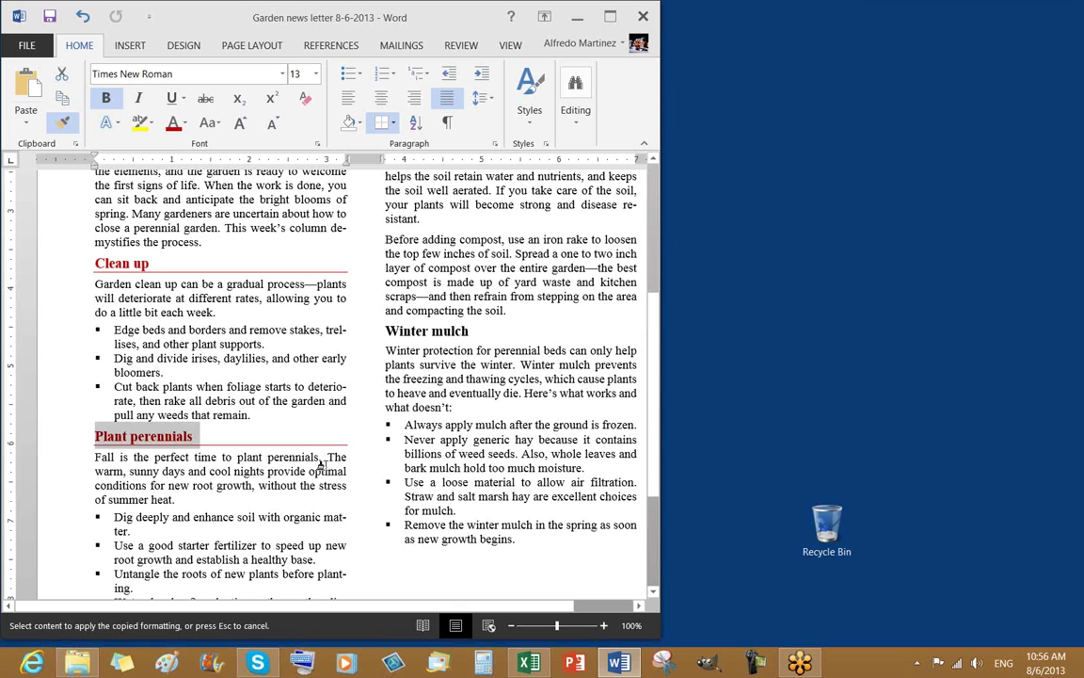
pyautogui.scroll(2, 393, 341)
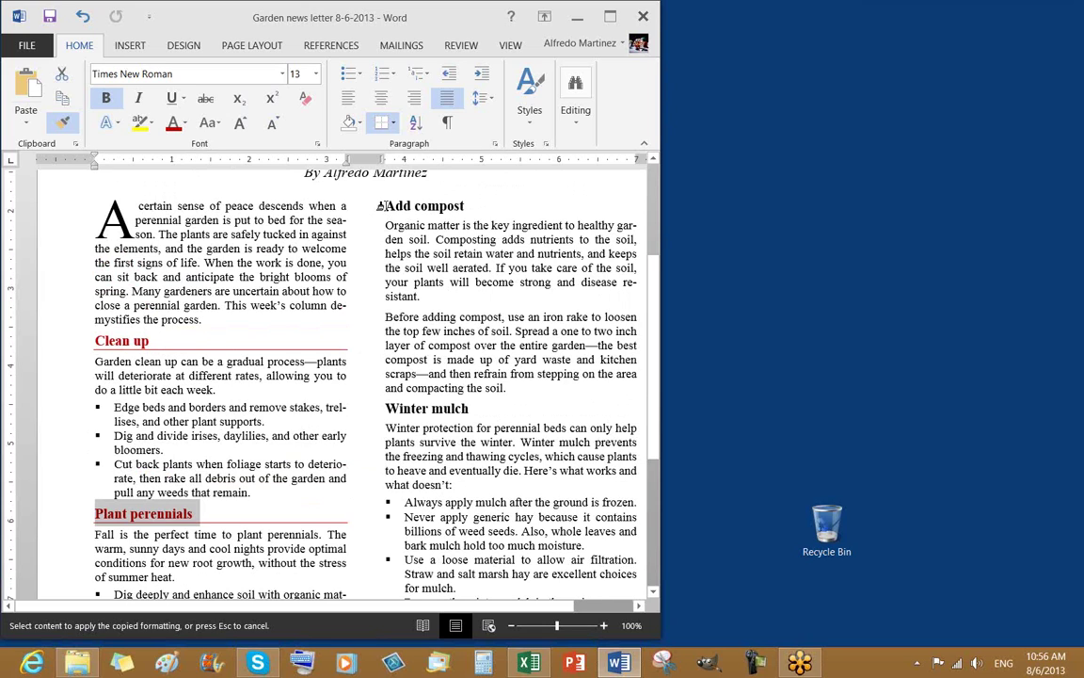
pyautogui.moveTo(380, 205); pyautogui.dragTo(470, 209)
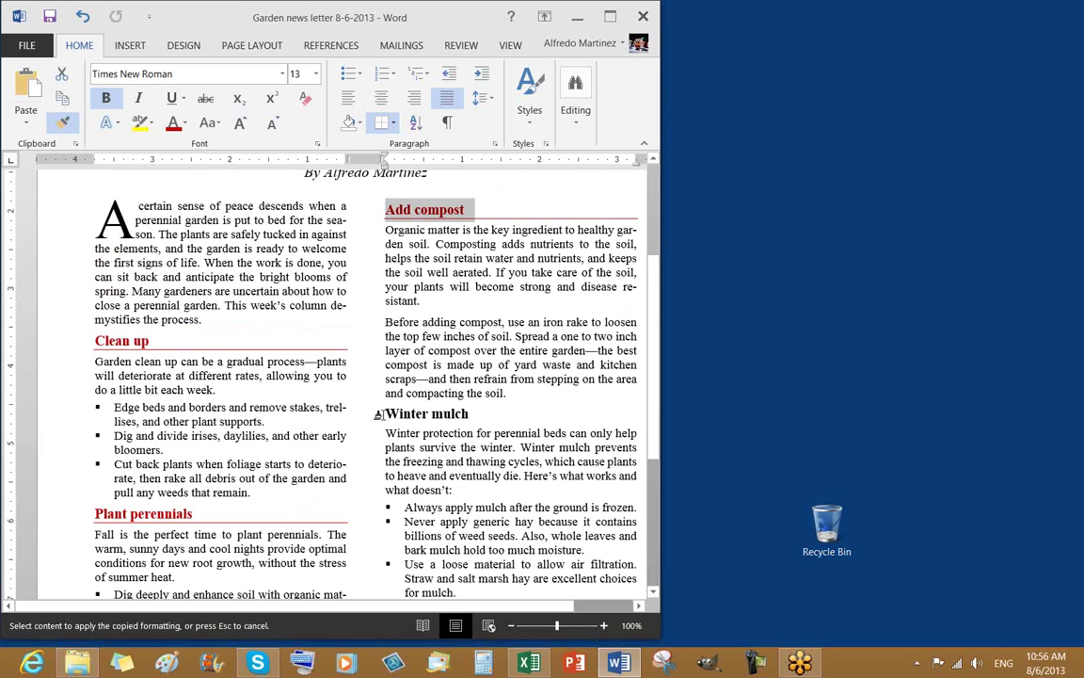
pyautogui.click(373, 420)
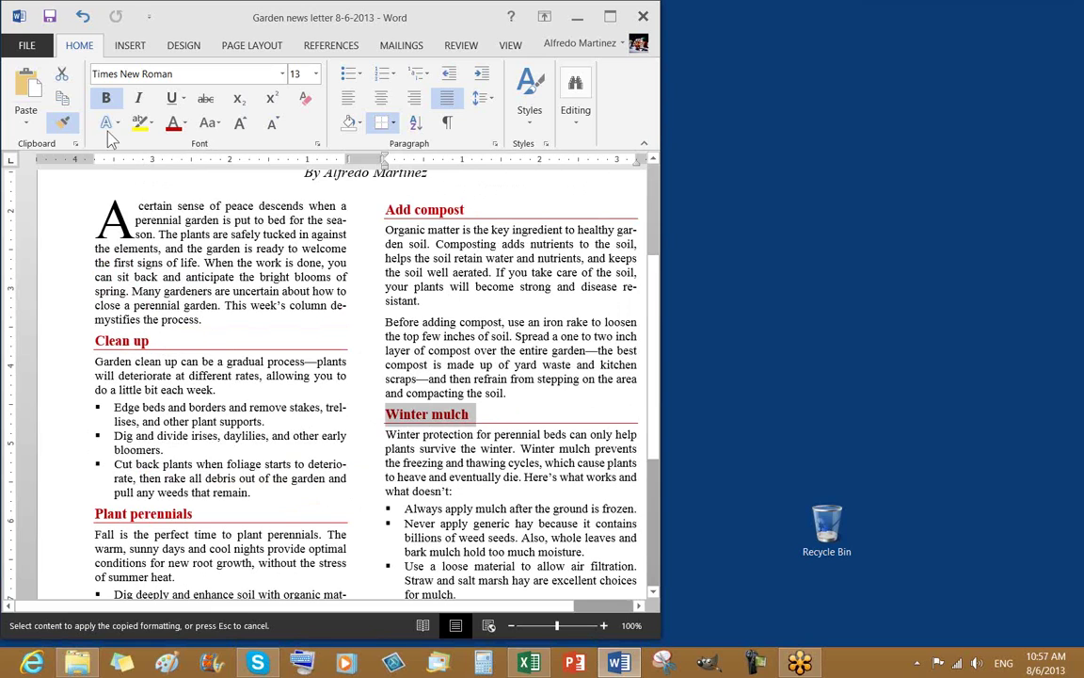
pyautogui.click(62, 123)
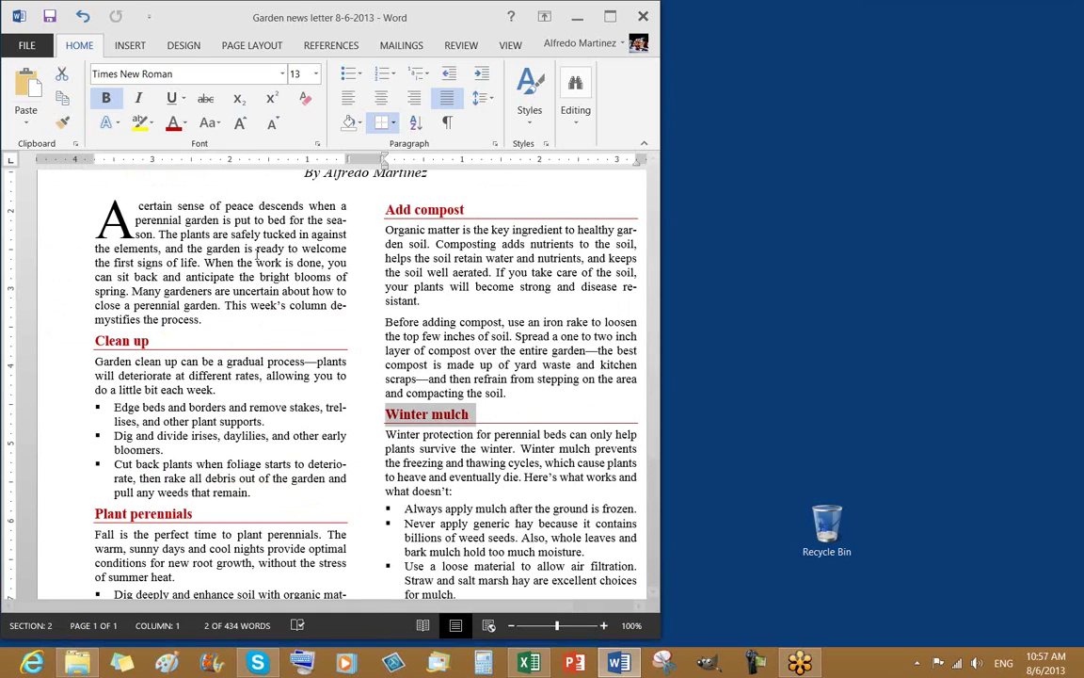
pyautogui.click(502, 460)
pyautogui.scroll(2, 502, 461)
pyautogui.scroll(-2, 494, 466)
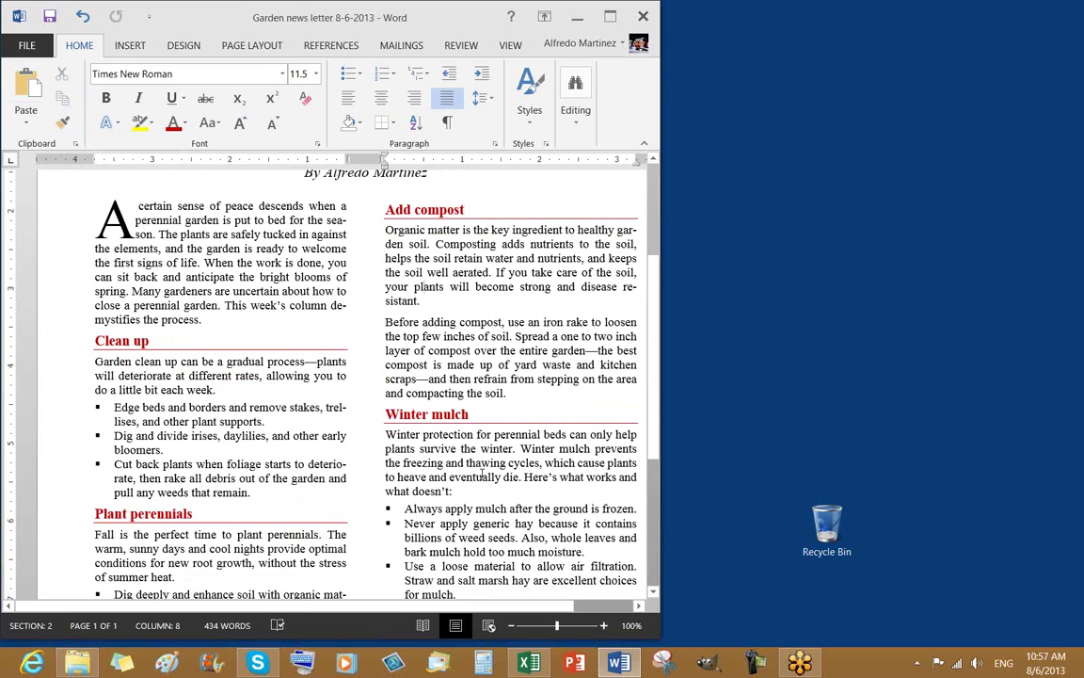
# Step: Zoom to 75%, then to Whole page to see the entire newsletter
pyautogui.click(50, 17)
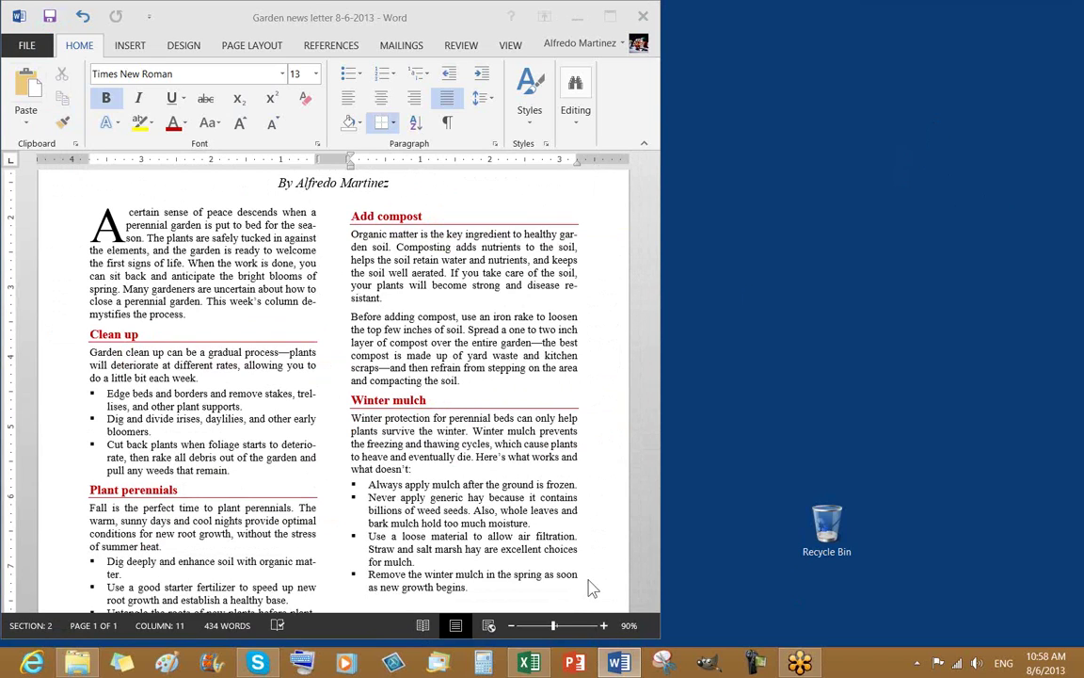
pyautogui.click(629, 626)
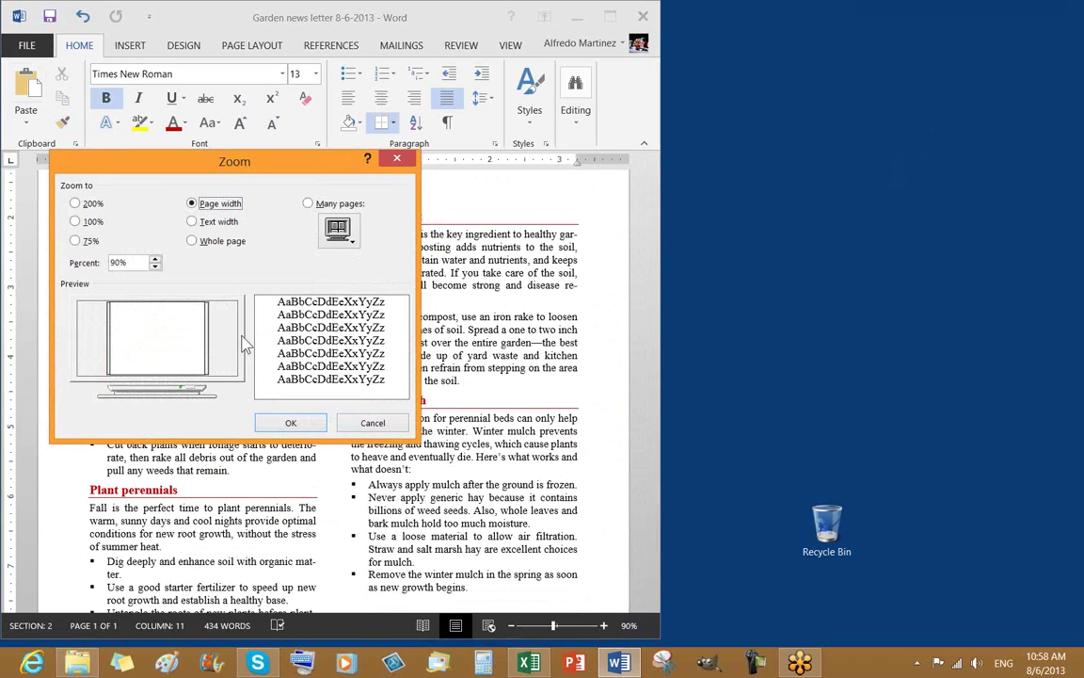
pyautogui.click(75, 241)
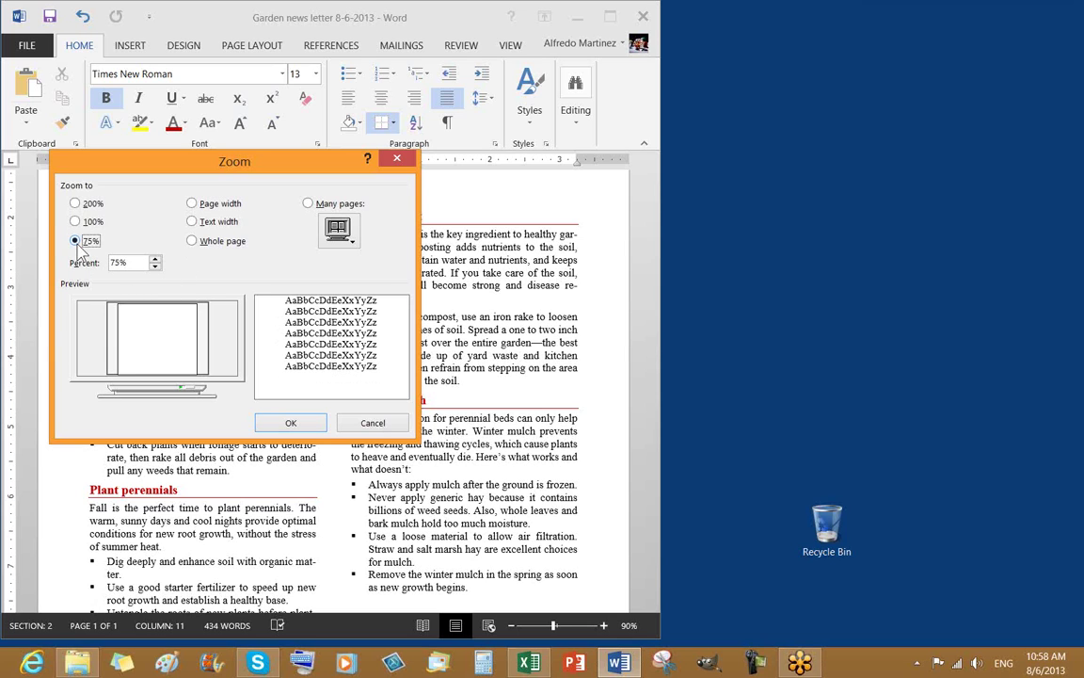
pyautogui.click(276, 420)
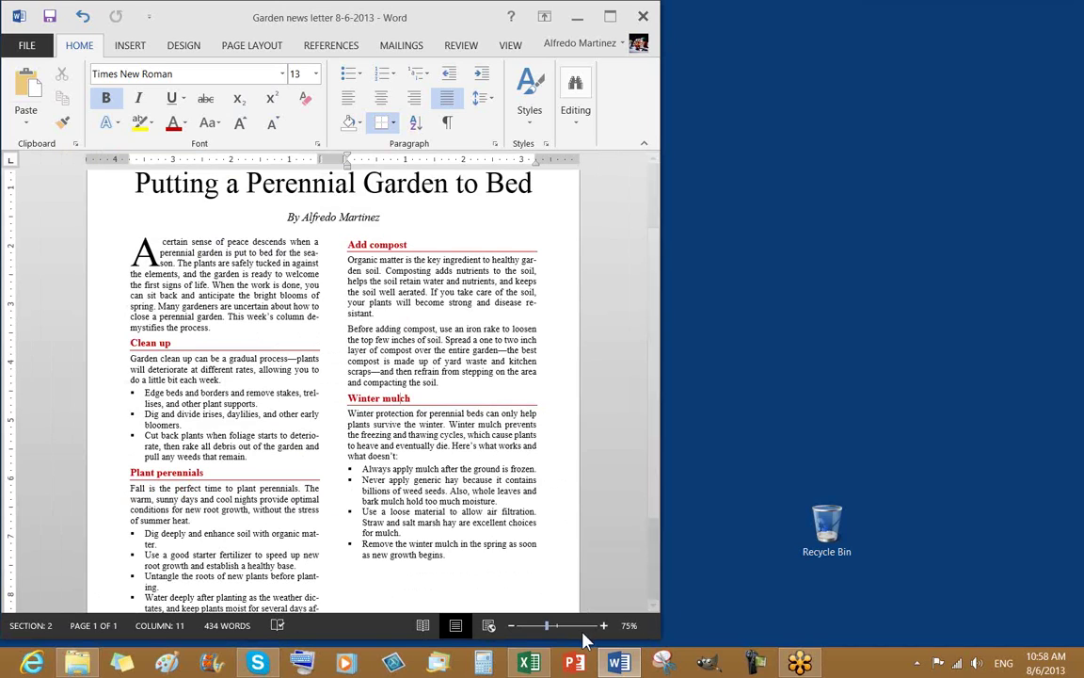
pyautogui.click(636, 632)
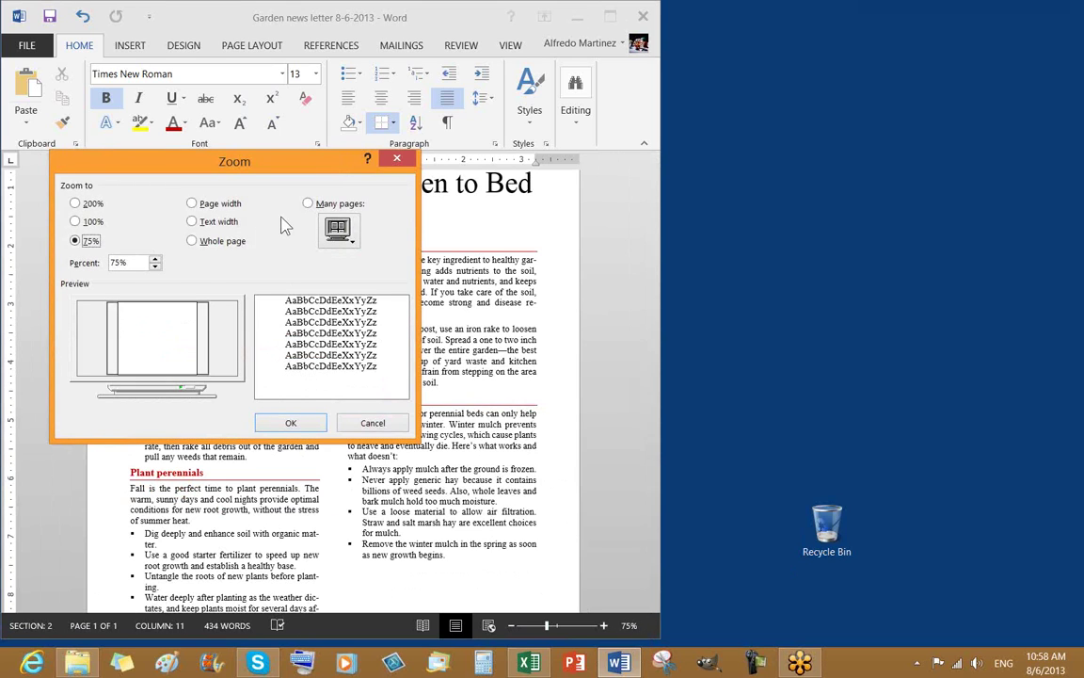
pyautogui.click(207, 245)
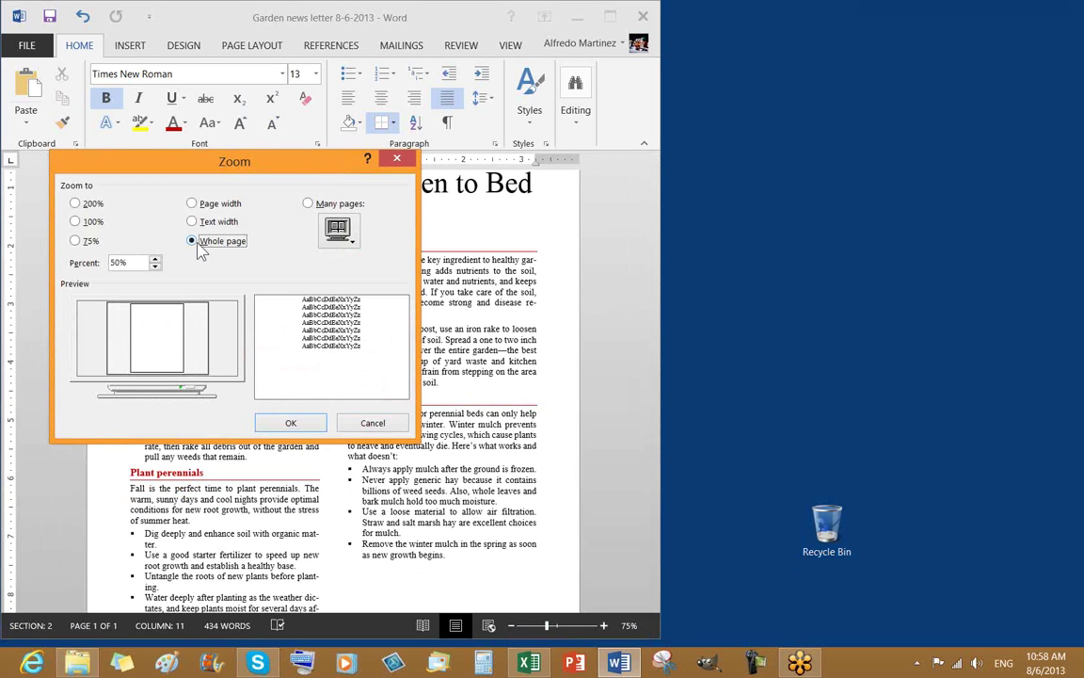
pyautogui.click(291, 423)
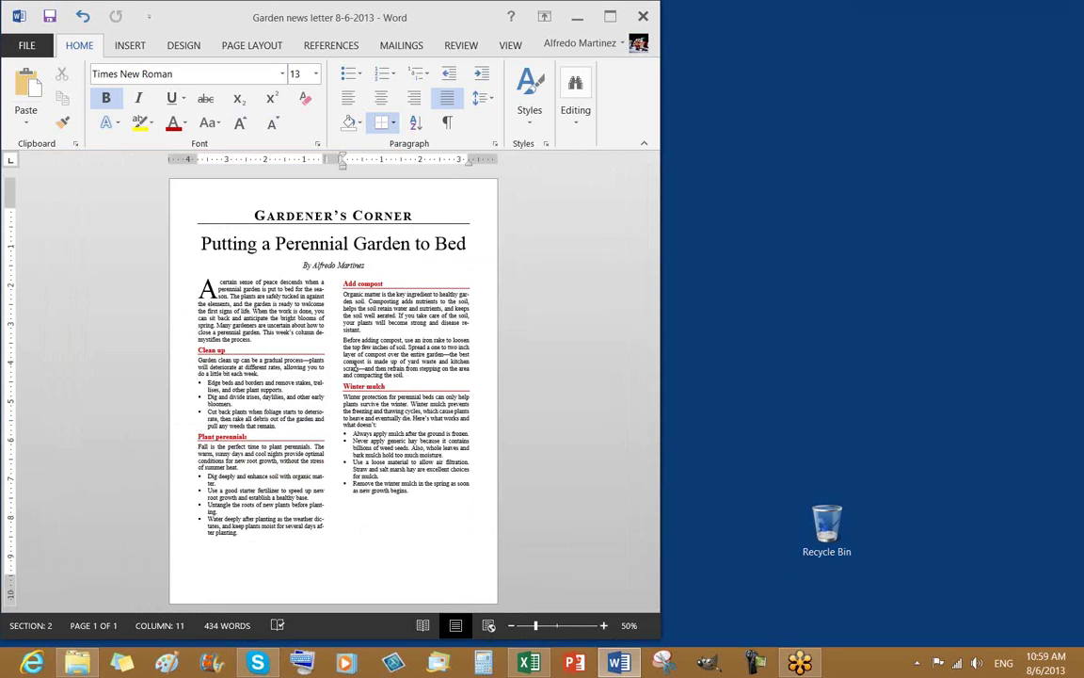
# Step: Convert the 'Putting a Perennial Garden to Bed' title to the fourth top-row WordArt style
pyautogui.click(314, 215)
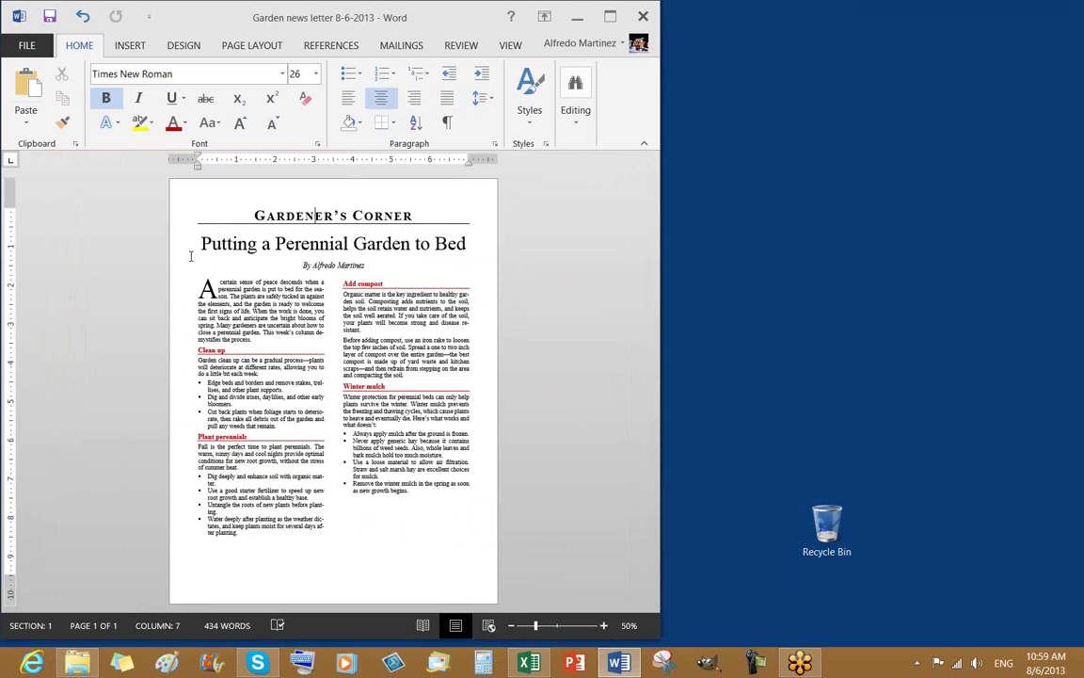
pyautogui.click(178, 251)
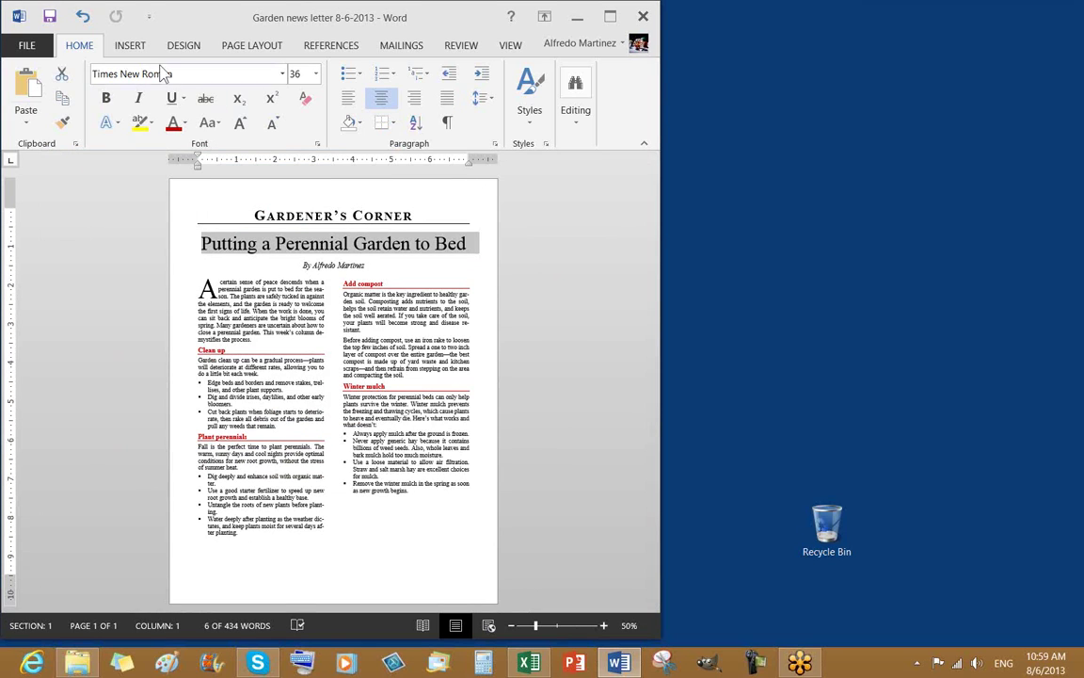
pyautogui.click(128, 46)
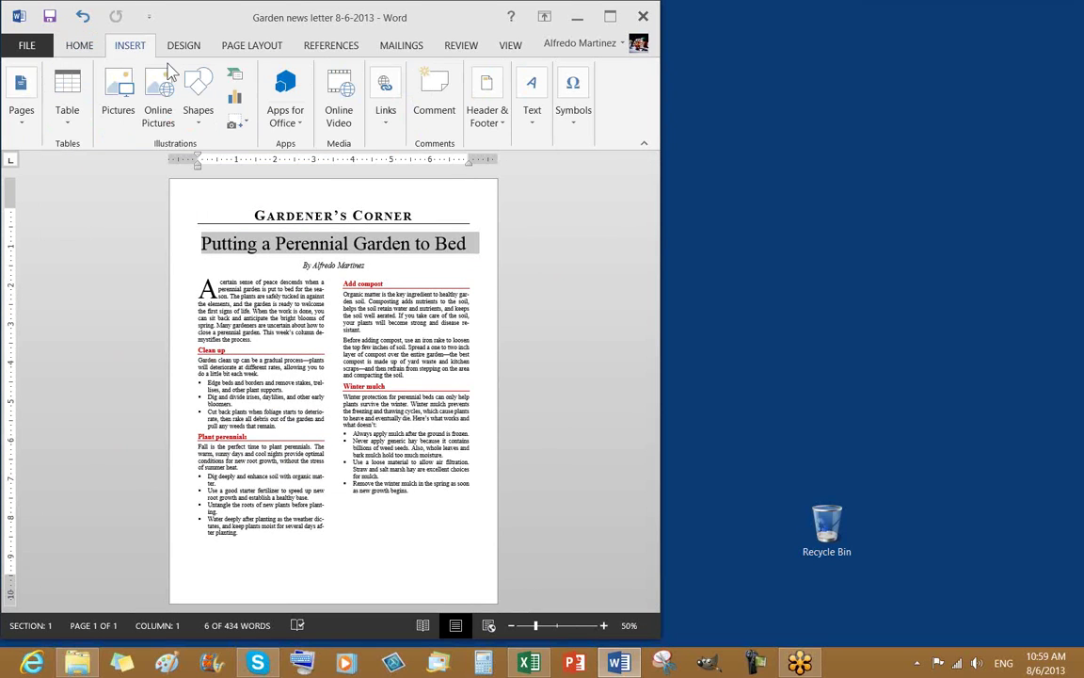
pyautogui.click(532, 113)
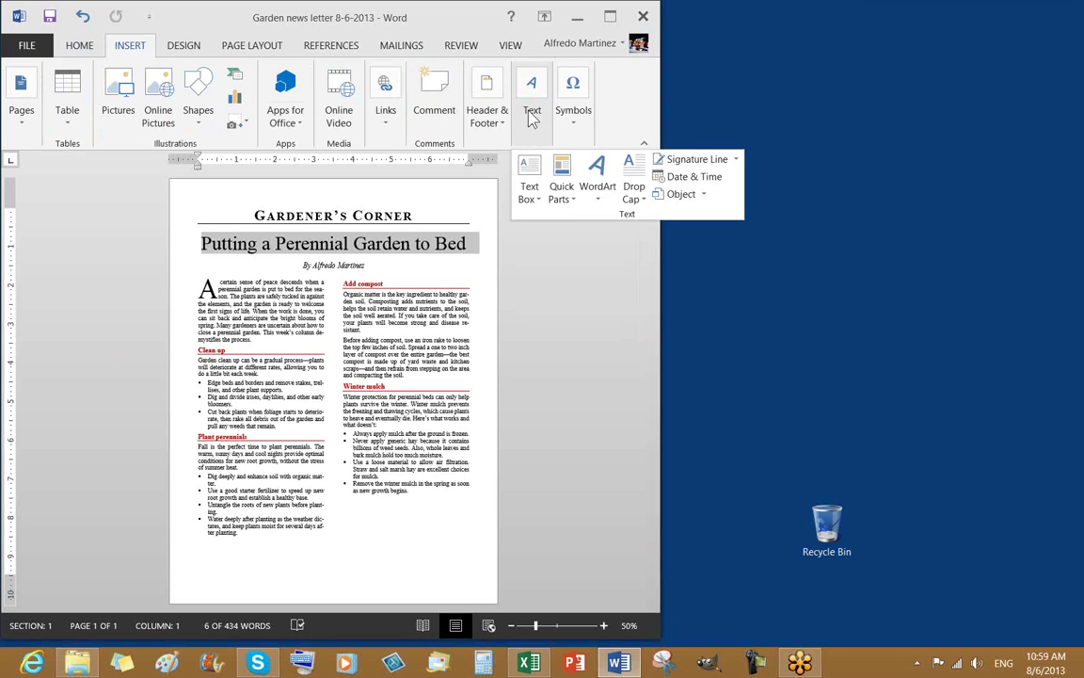
pyautogui.click(602, 200)
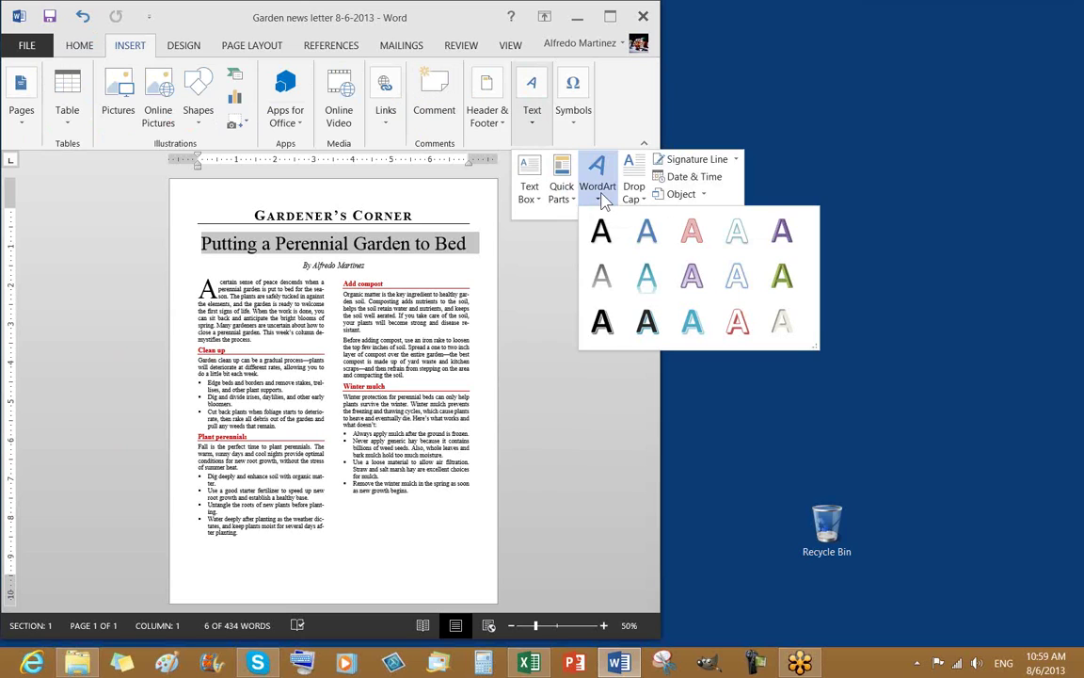
pyautogui.click(746, 238)
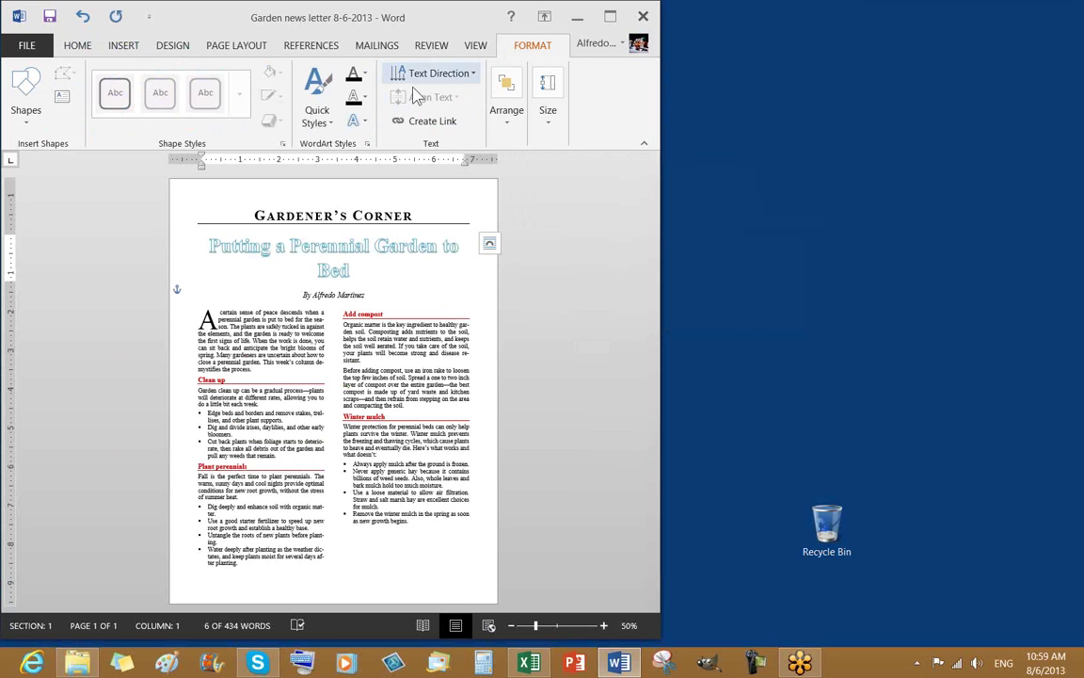
# Step: Apply the 'Fill - Red, Accent 2, Outline - Accent 2' WordArt style and select the title text
pyautogui.click(317, 125)
pyautogui.click(315, 126)
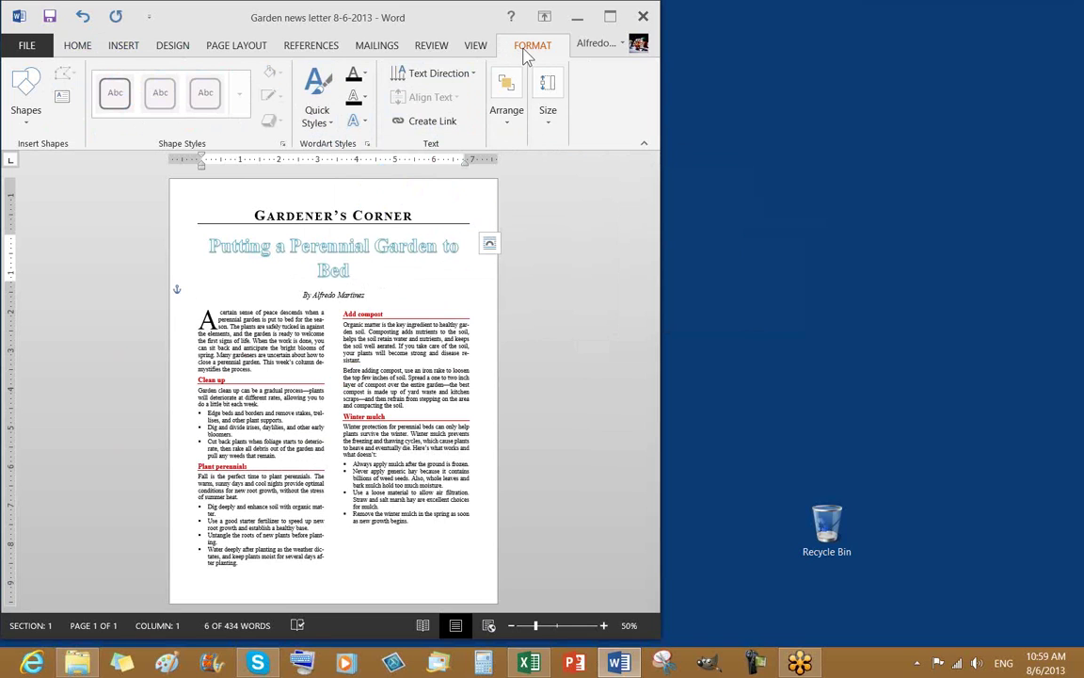
pyautogui.click(317, 125)
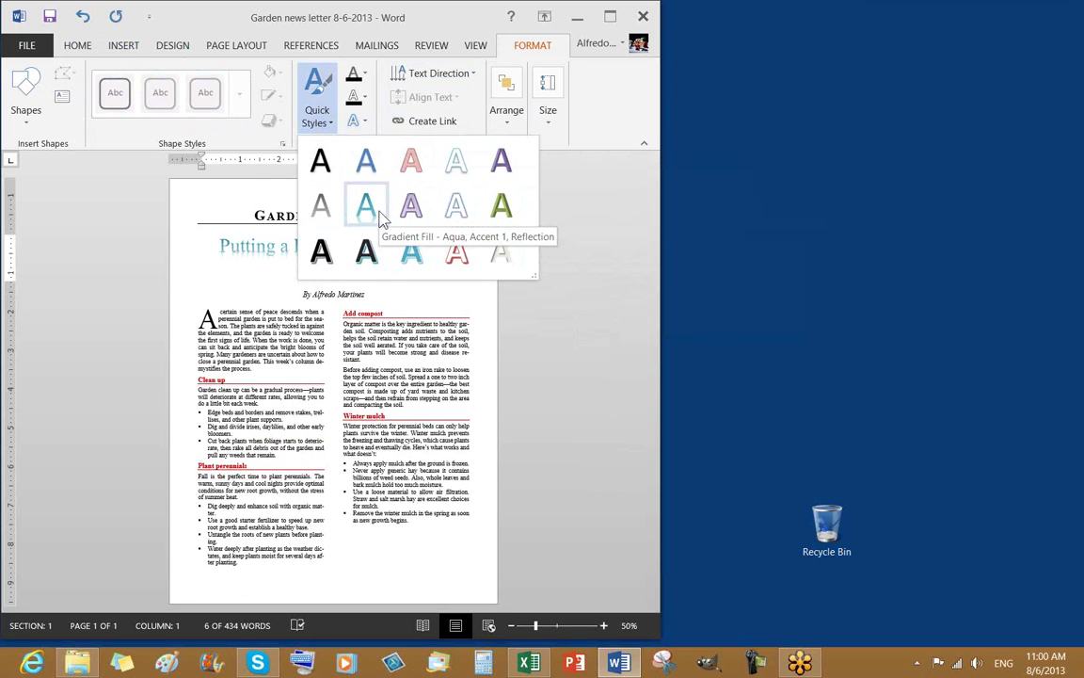
pyautogui.click(411, 164)
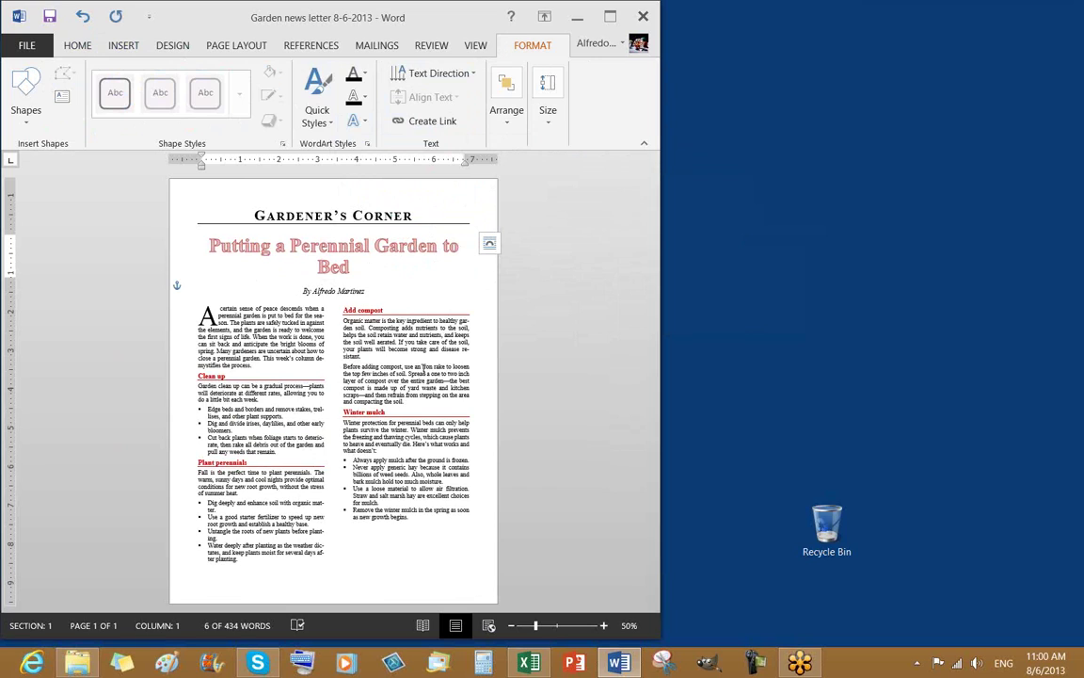
pyautogui.click(351, 268)
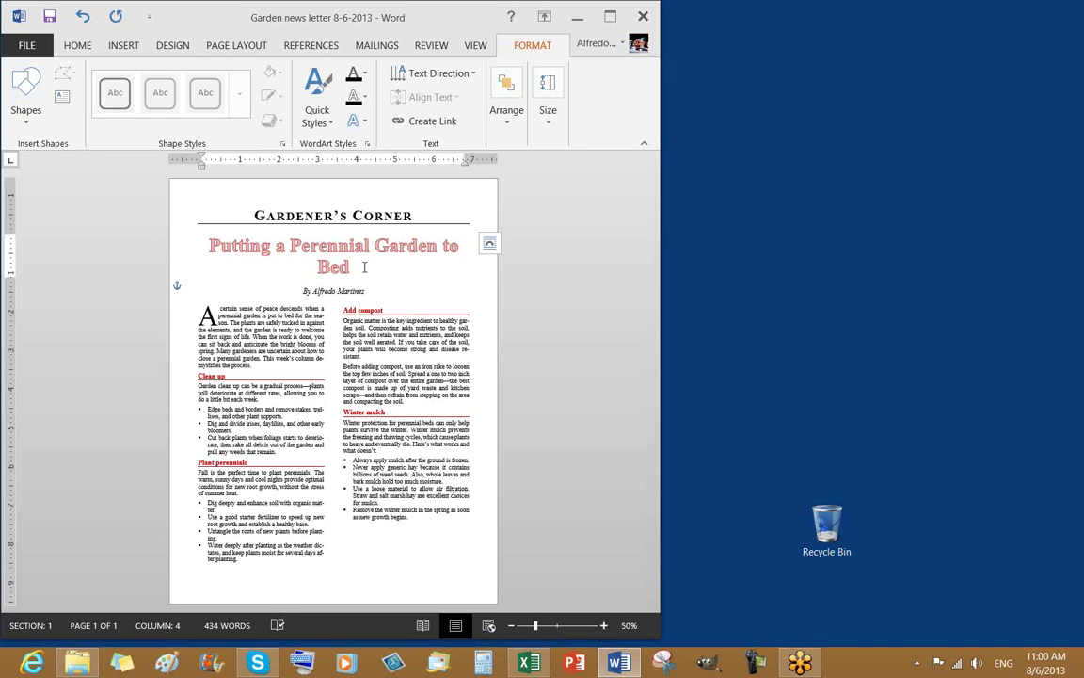
pyautogui.moveTo(362, 267); pyautogui.dragTo(198, 215)
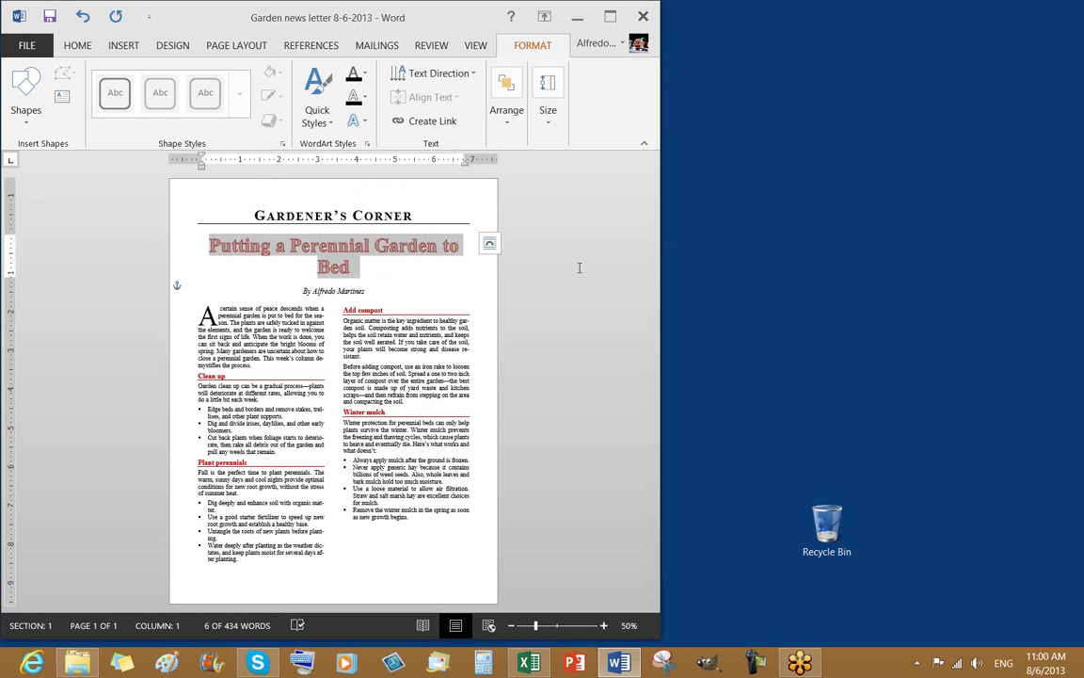
# Step: Switch from the Home ribbon to the Insert ribbon and open the Text group's options for text boxes and WordArt
pyautogui.click(75, 44)
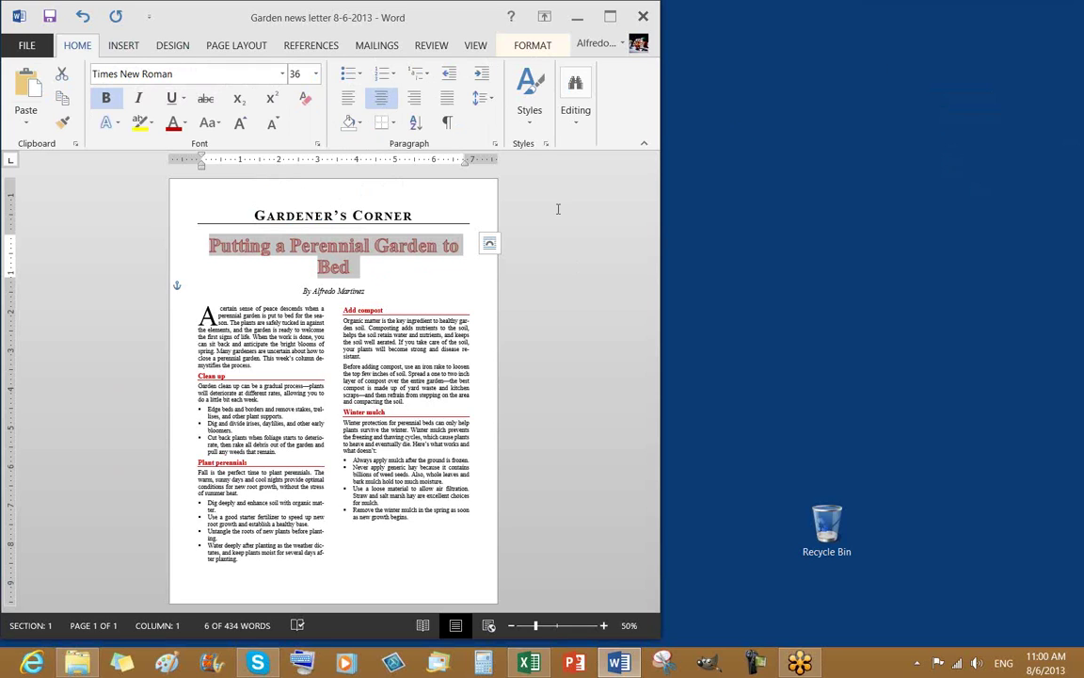
pyautogui.click(124, 47)
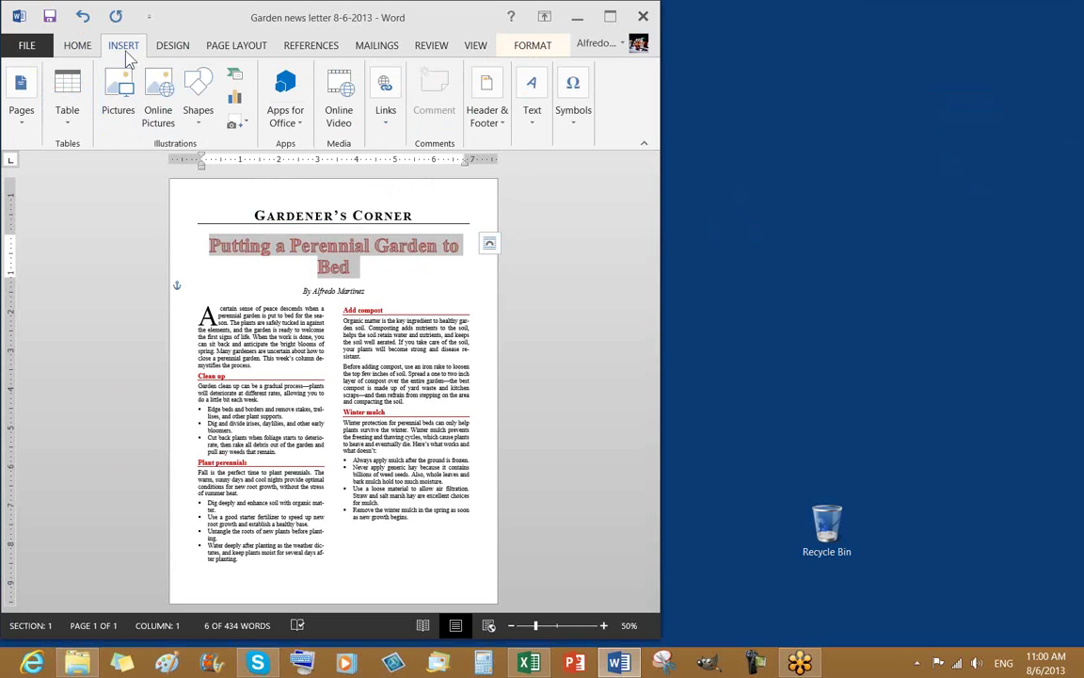
pyautogui.click(531, 113)
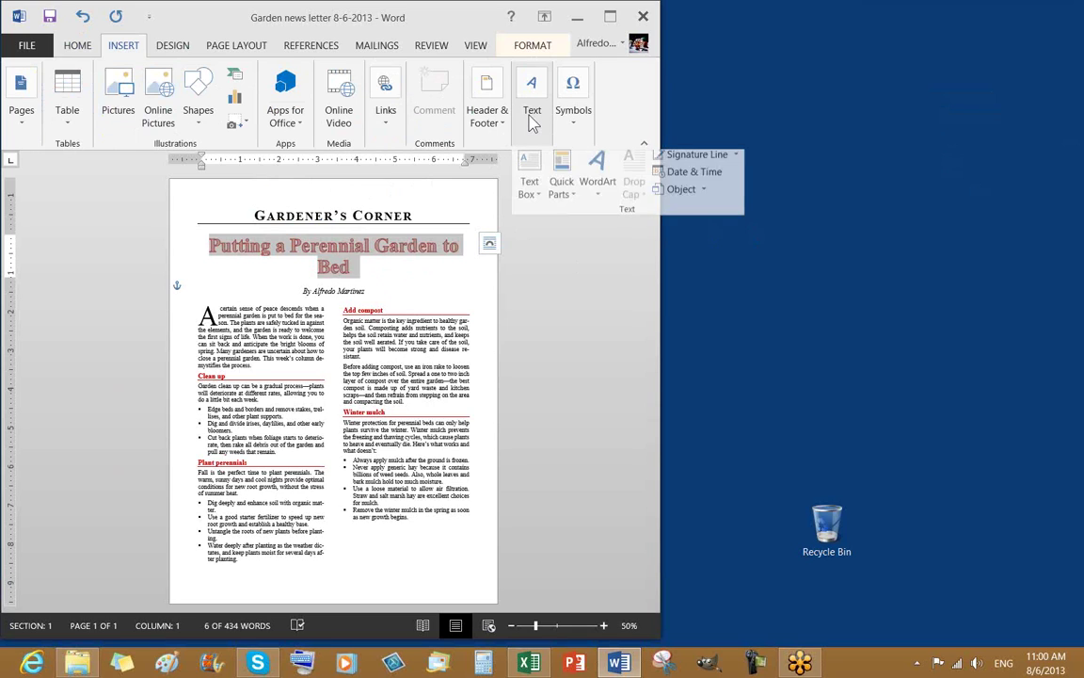
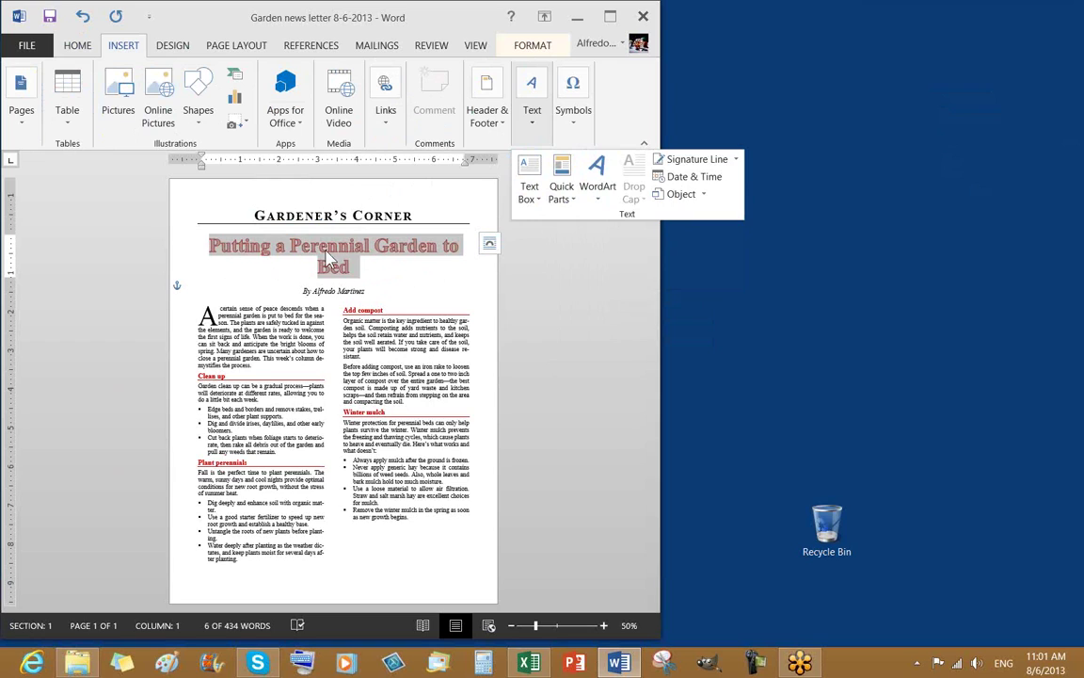
# Step: Browse the WordArt style gallery and close it without choosing a new style
pyautogui.click(595, 193)
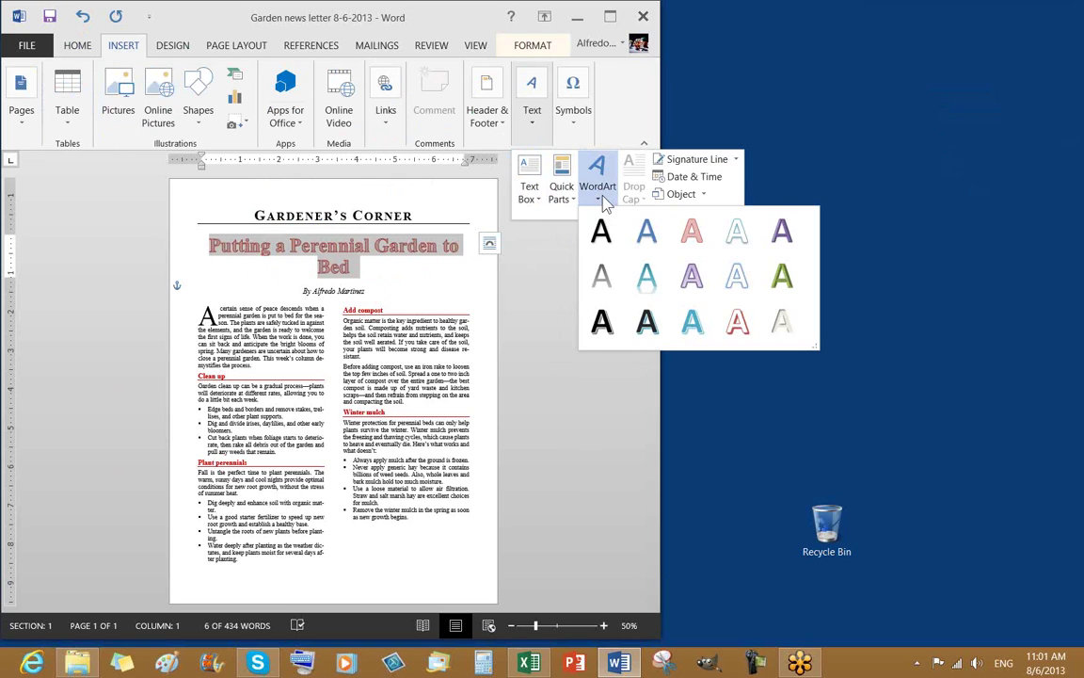
pyautogui.click(603, 202)
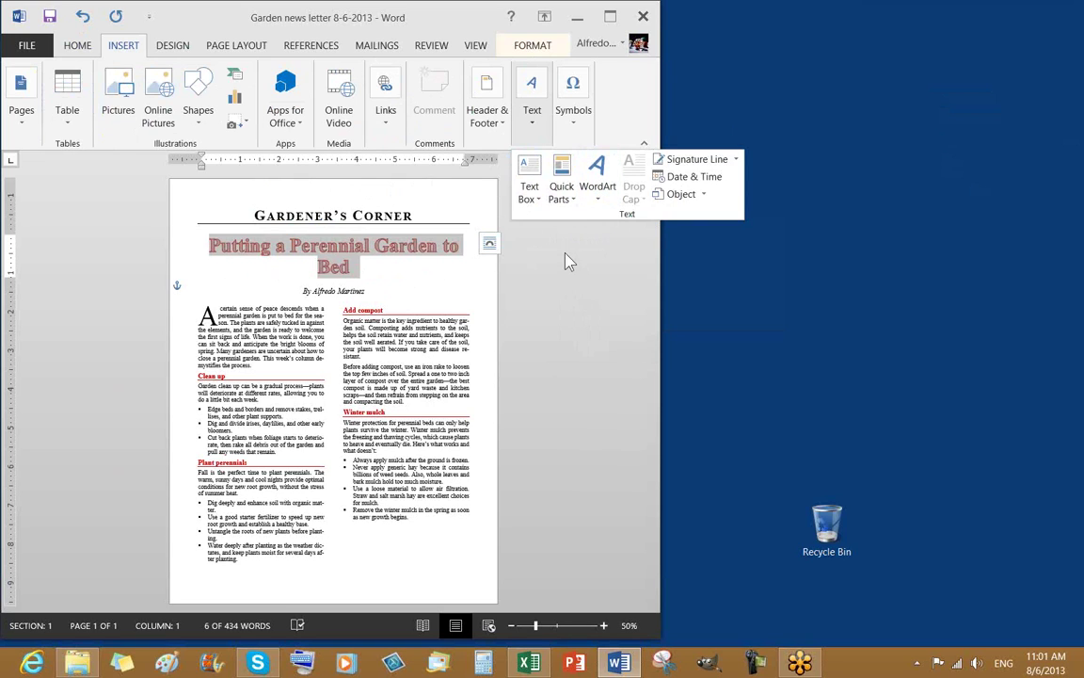
pyautogui.click(584, 278)
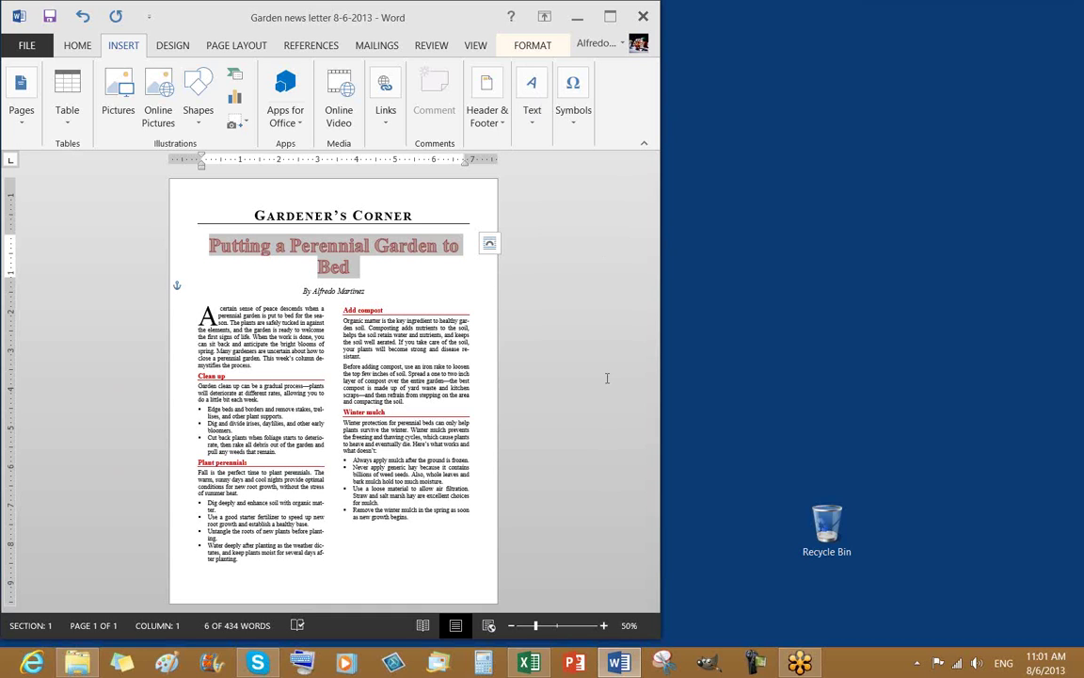
# Step: Undo twice so the title becomes plain black text, then select the title line
pyautogui.click(82, 21)
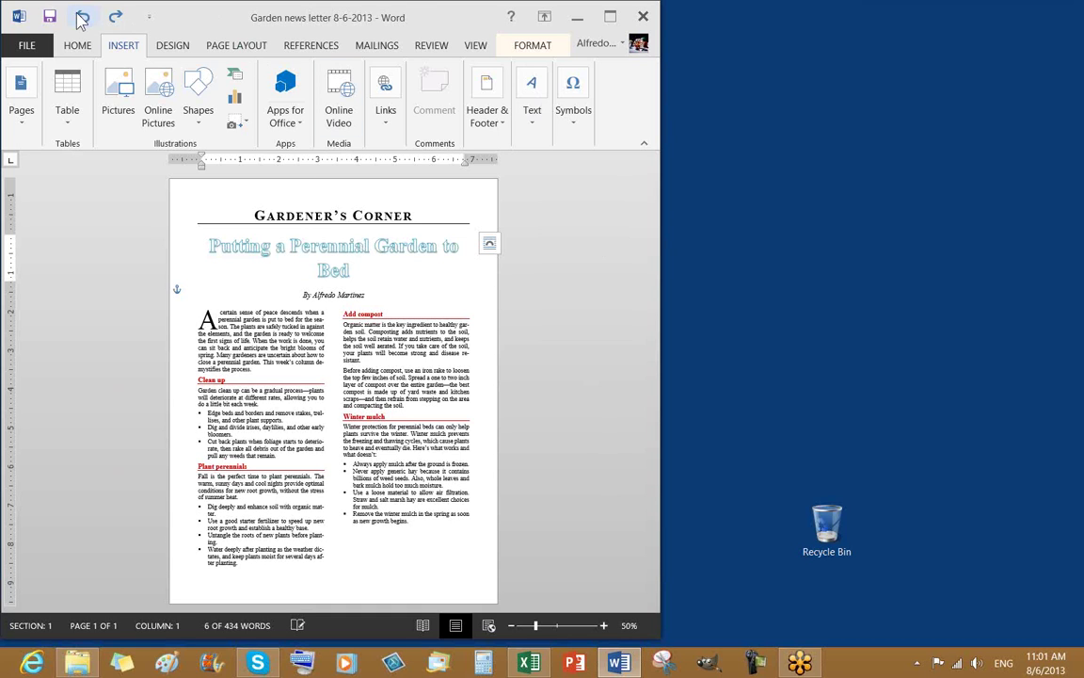
pyautogui.click(82, 21)
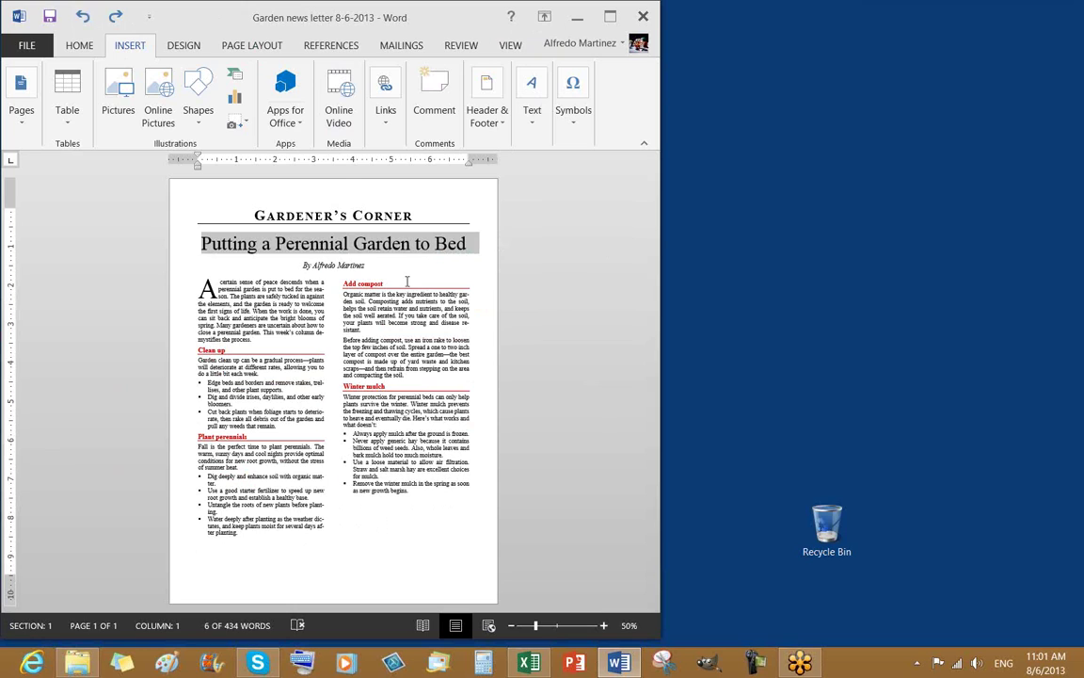
pyautogui.click(270, 266)
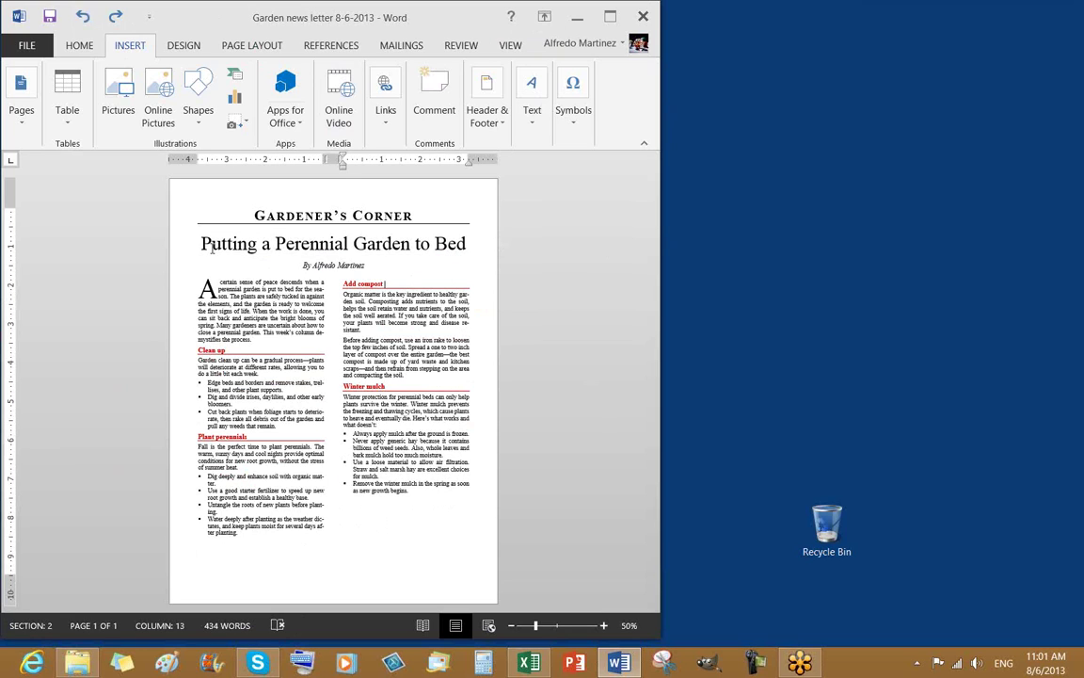
pyautogui.click(178, 251)
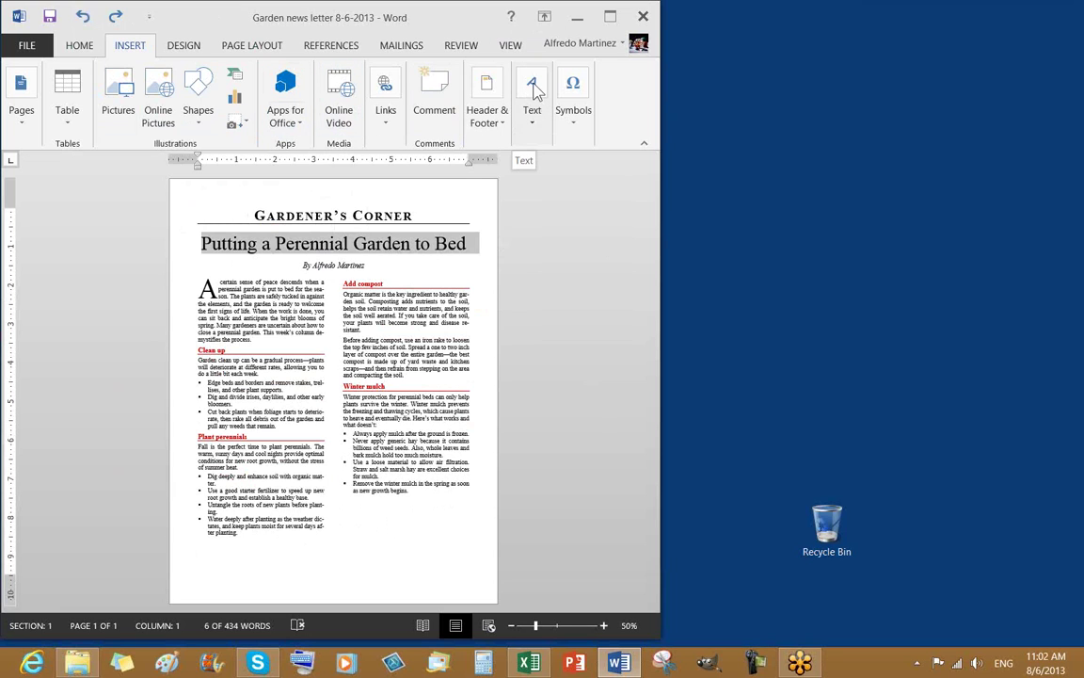
# Step: Apply the third first-row WordArt style, pink outlined, to the title
pyautogui.click(533, 115)
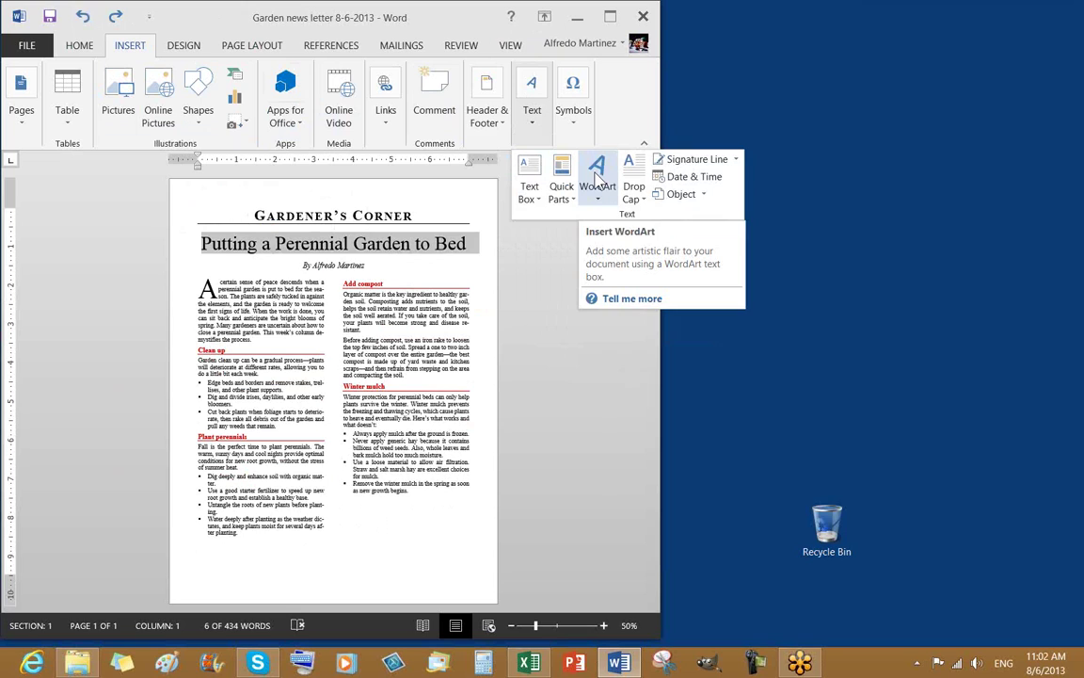
pyautogui.click(599, 188)
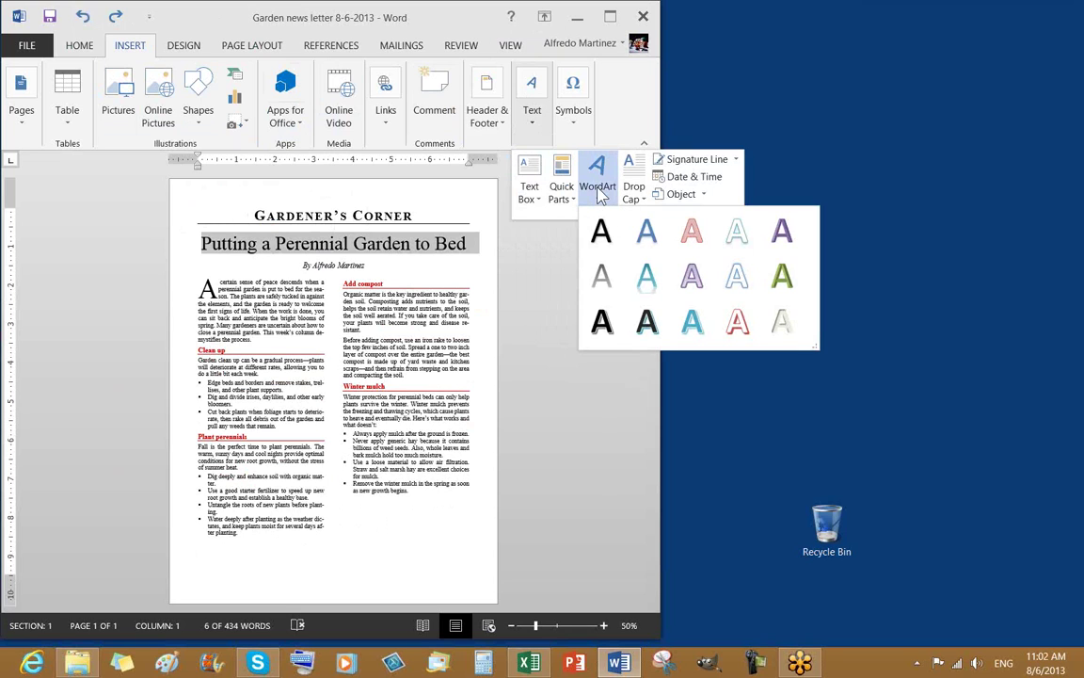
pyautogui.click(691, 233)
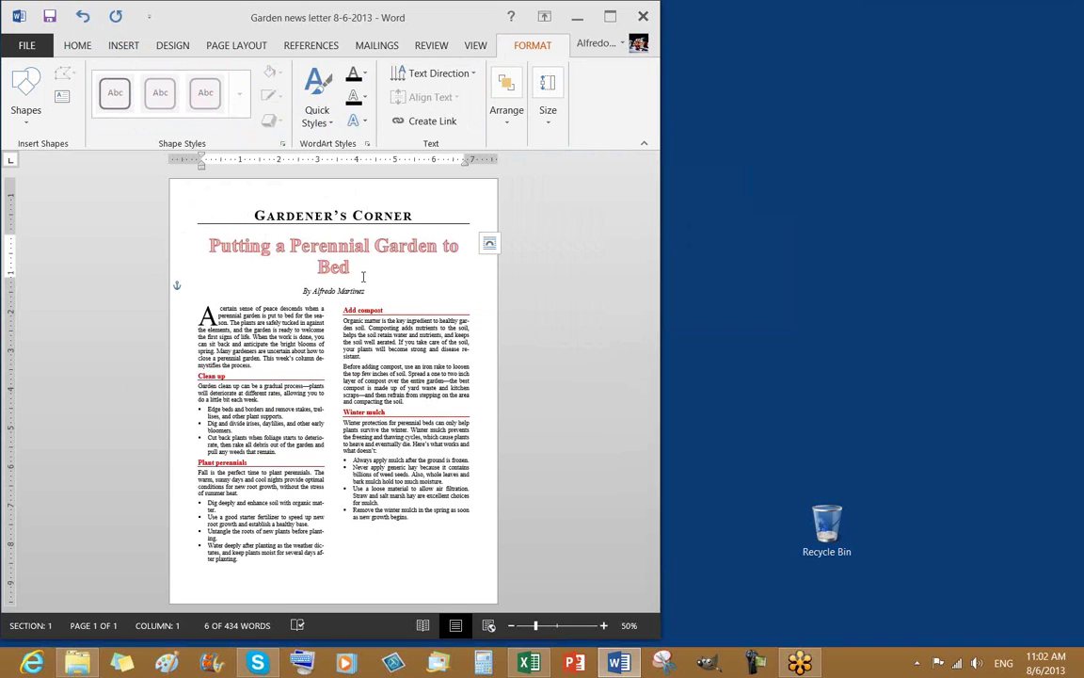
pyautogui.doubleClick(189, 246)
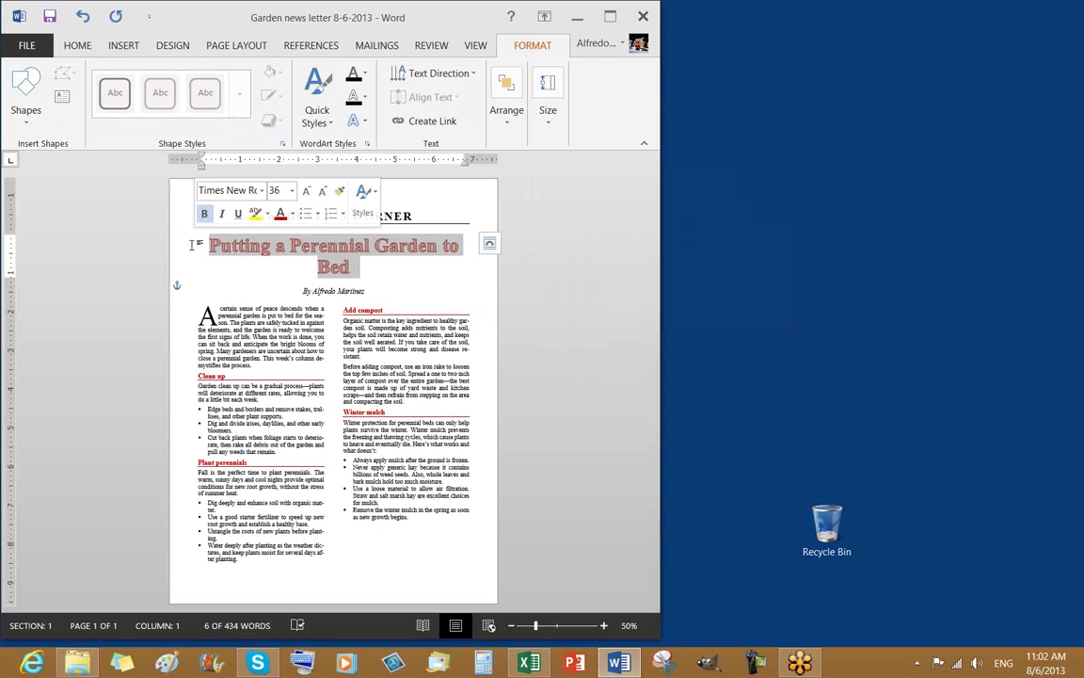
pyautogui.click(175, 250)
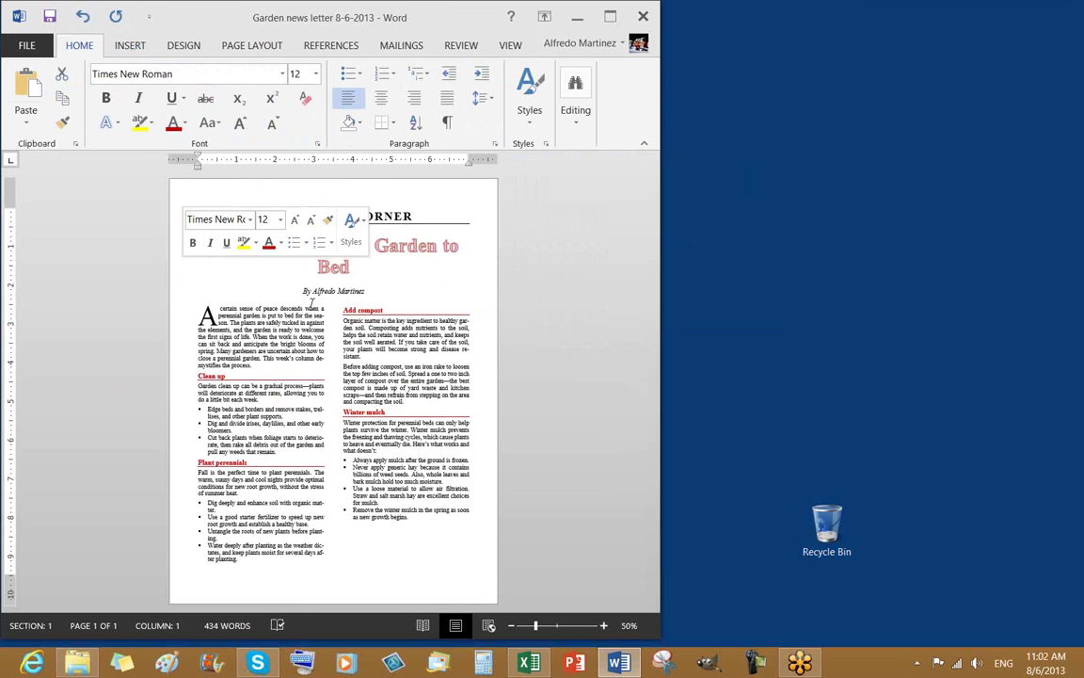
pyautogui.click(184, 257)
pyautogui.click(358, 279)
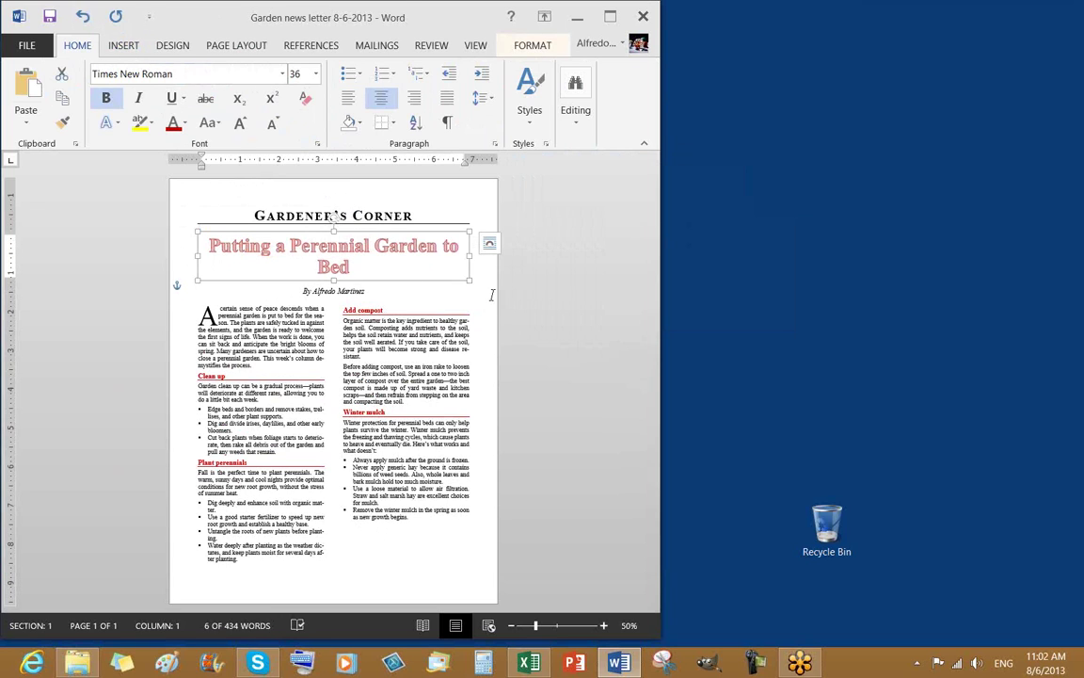
pyautogui.click(353, 267)
pyautogui.write(':')
pyautogui.press('BackSpace')
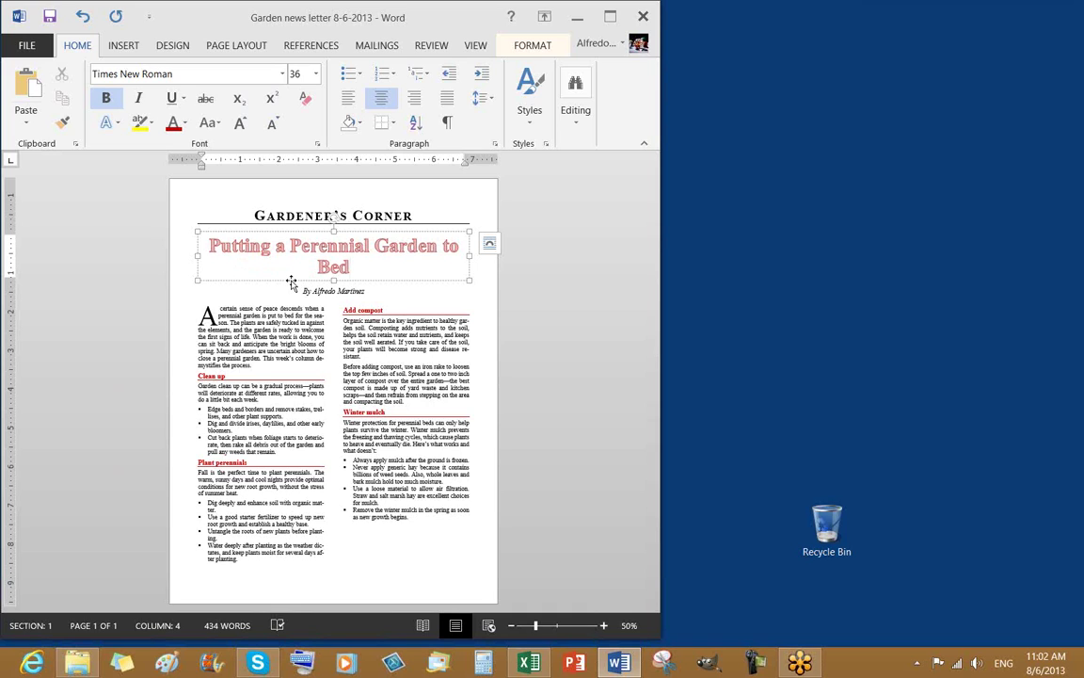
pyautogui.moveTo(366, 265); pyautogui.dragTo(202, 219)
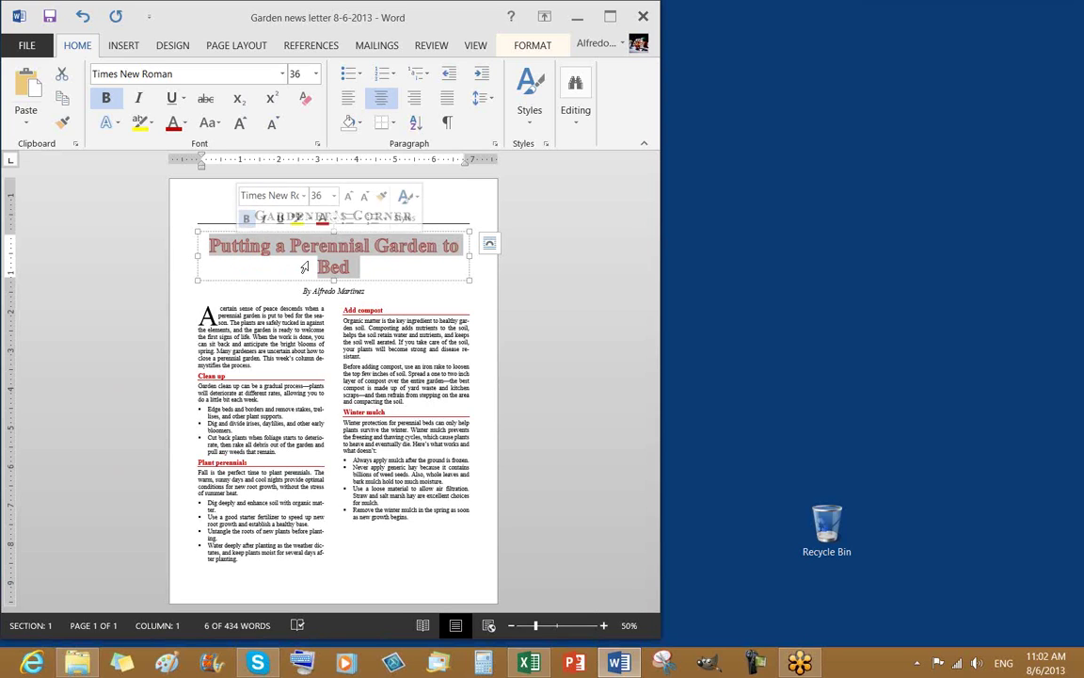
pyautogui.click(362, 266)
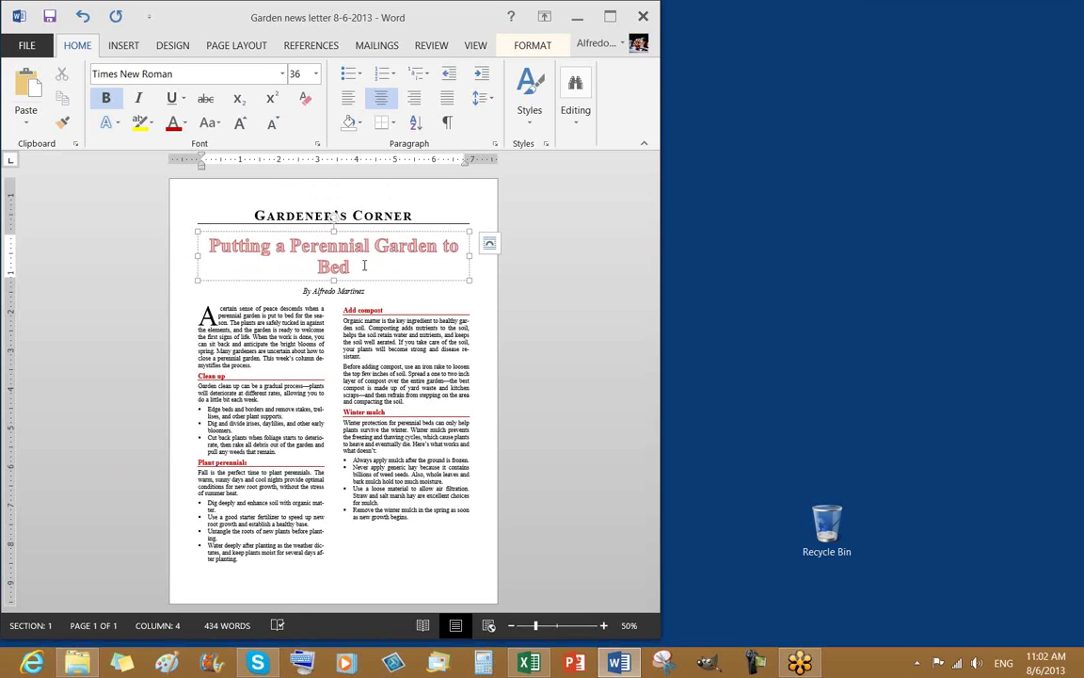
pyautogui.tripleClick(285, 269)
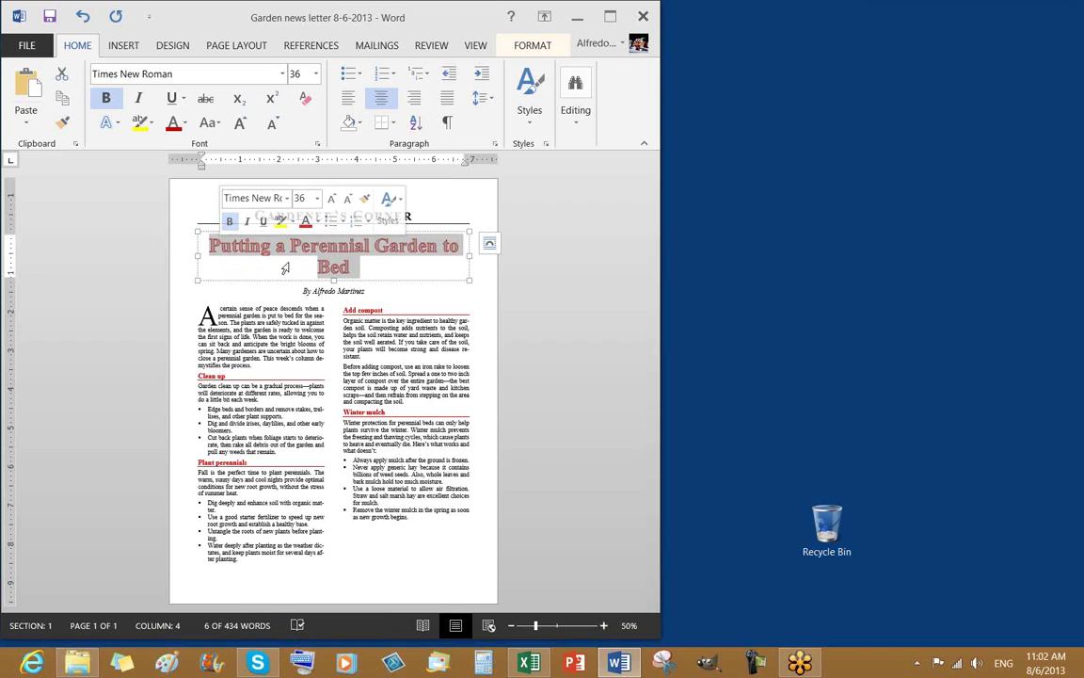
pyautogui.press('Right')
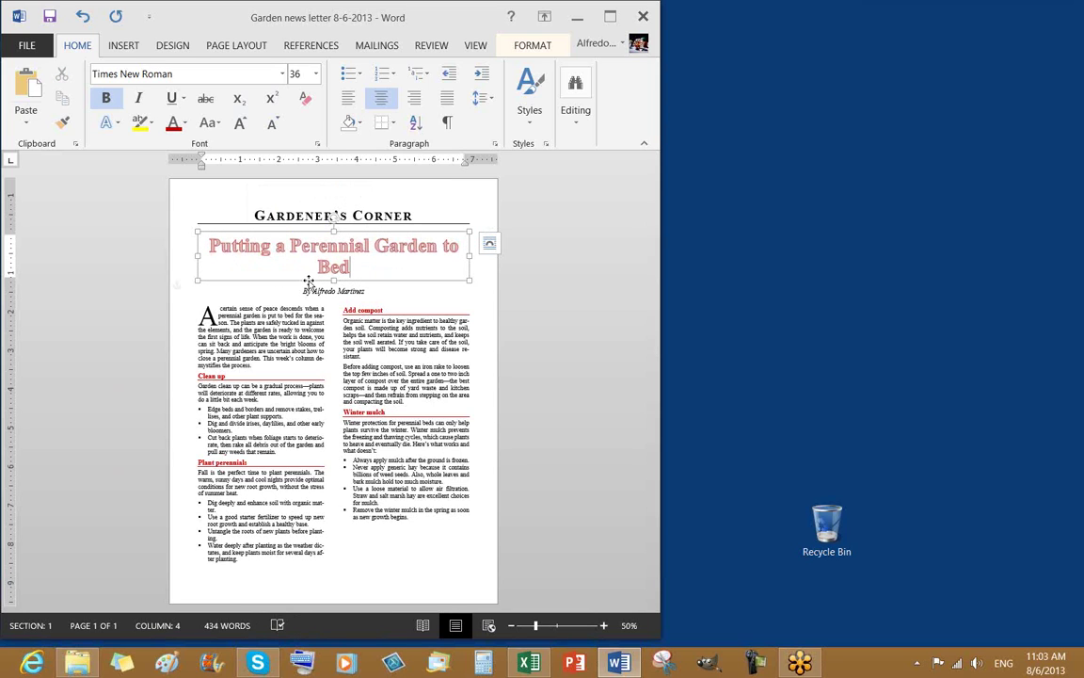
pyautogui.click(308, 280)
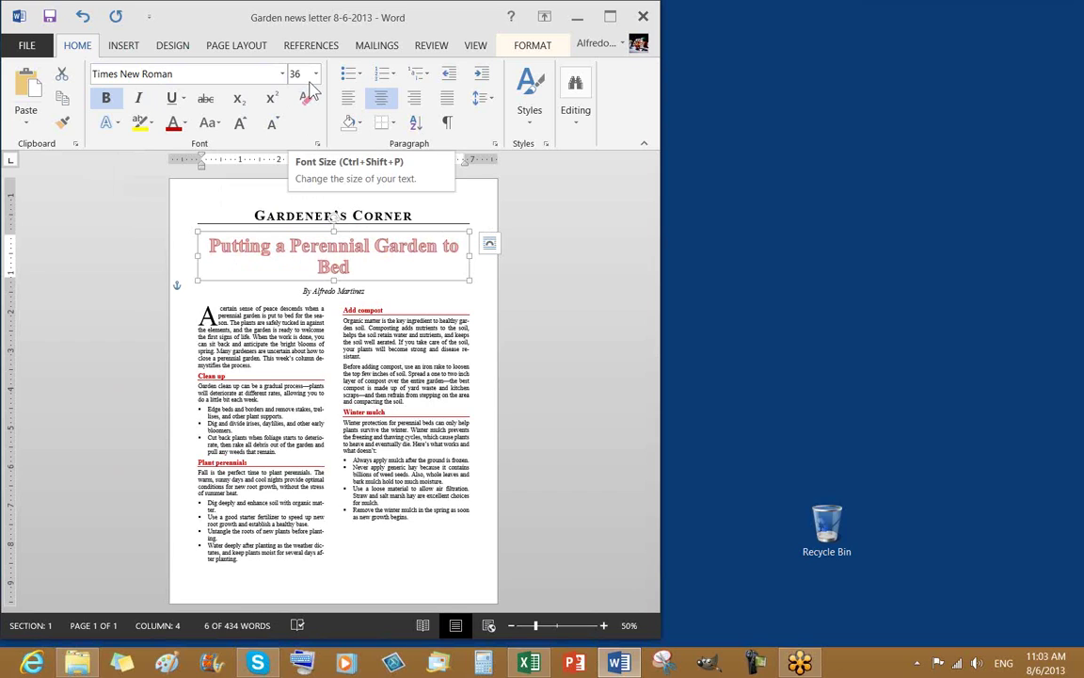
pyautogui.click(272, 134)
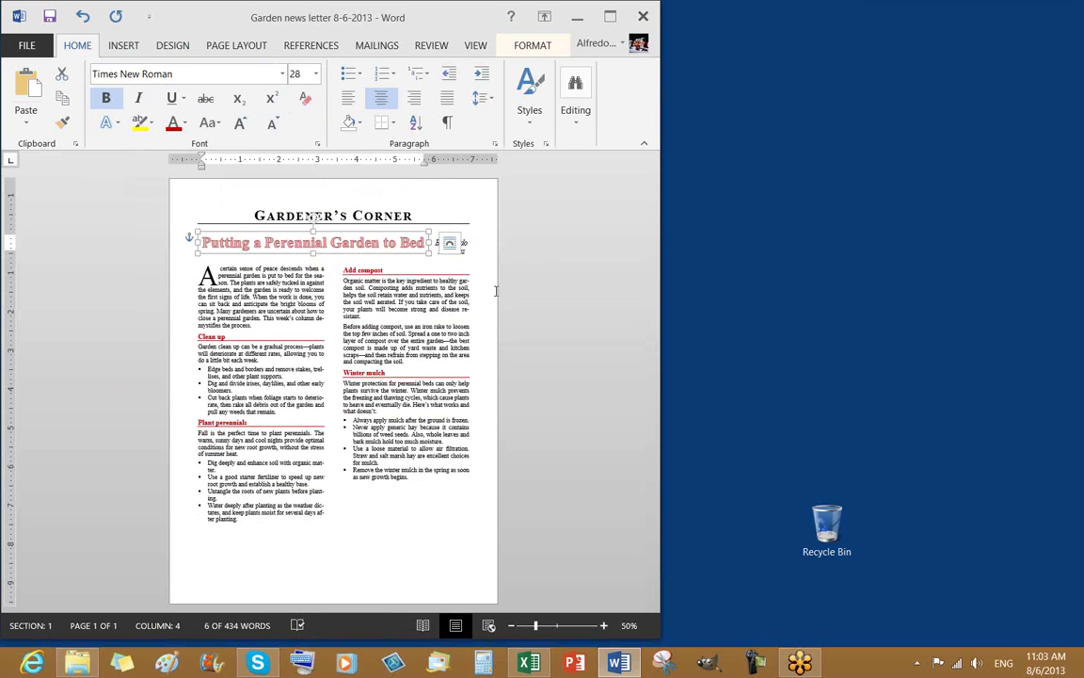
pyautogui.click(83, 19)
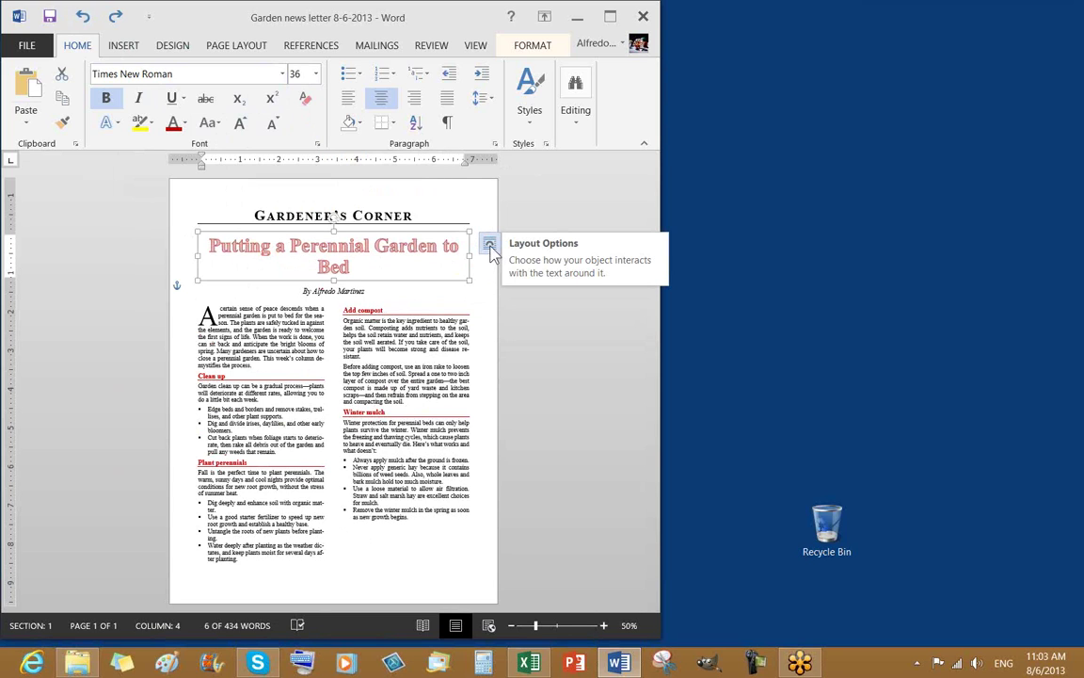
# Step: Check the title box's text-wrapping layout options, then deselect the title text
pyautogui.click(489, 247)
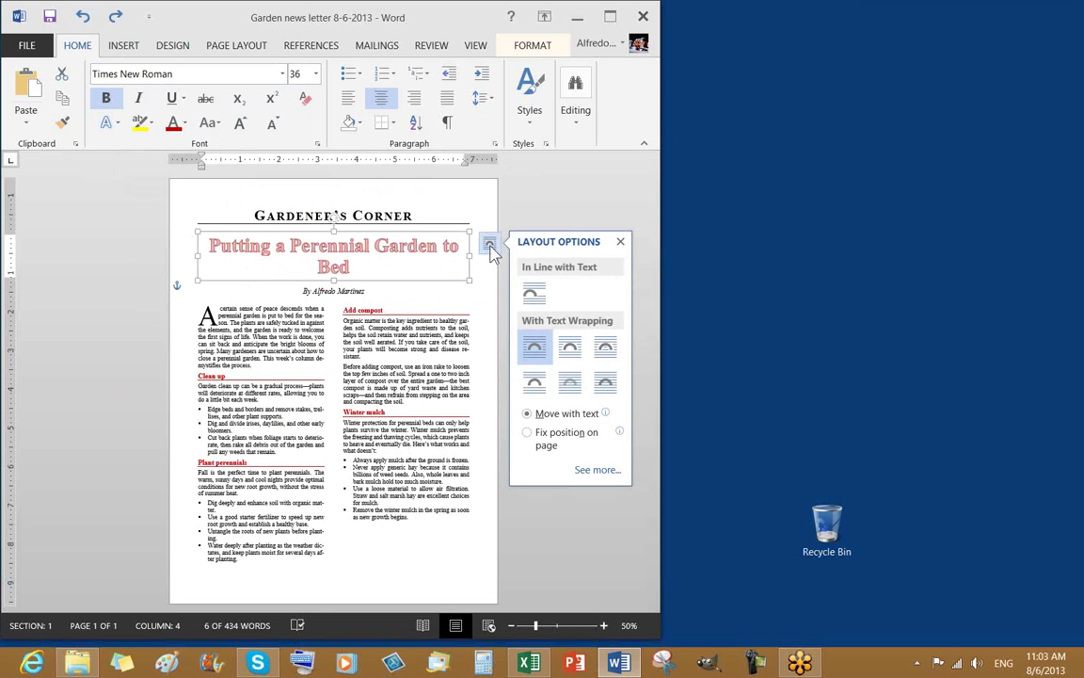
pyautogui.click(390, 269)
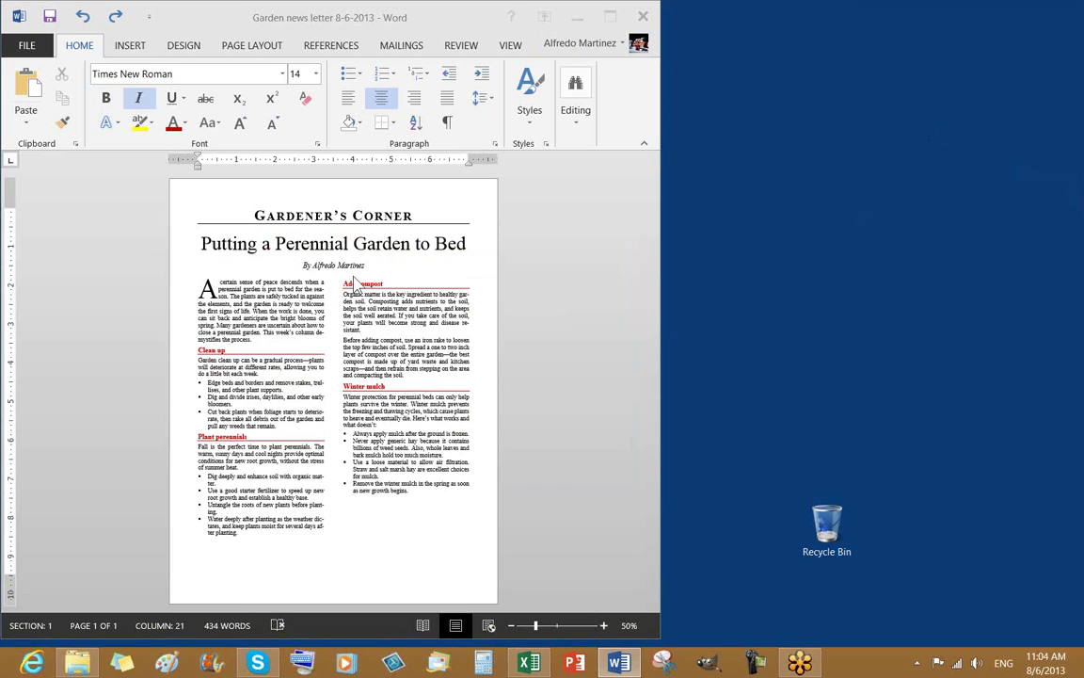
# Step: Colour the title Olive Green, Accent 3, Darker 25%, then reselect the title line
pyautogui.click(183, 253)
pyautogui.click(180, 241)
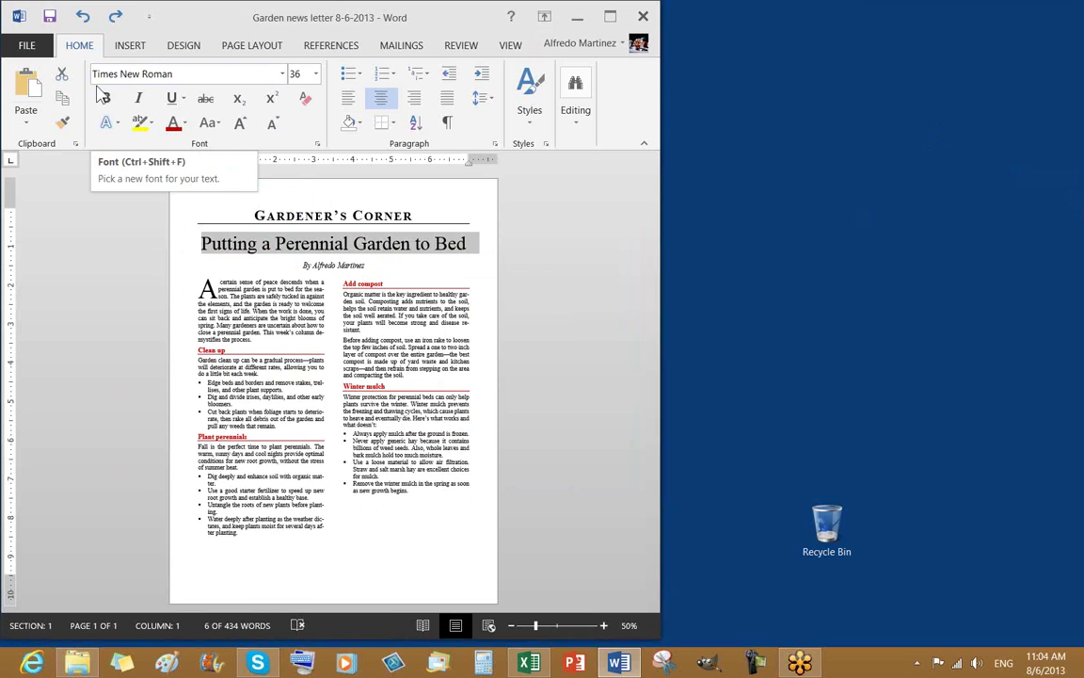
pyautogui.click(184, 124)
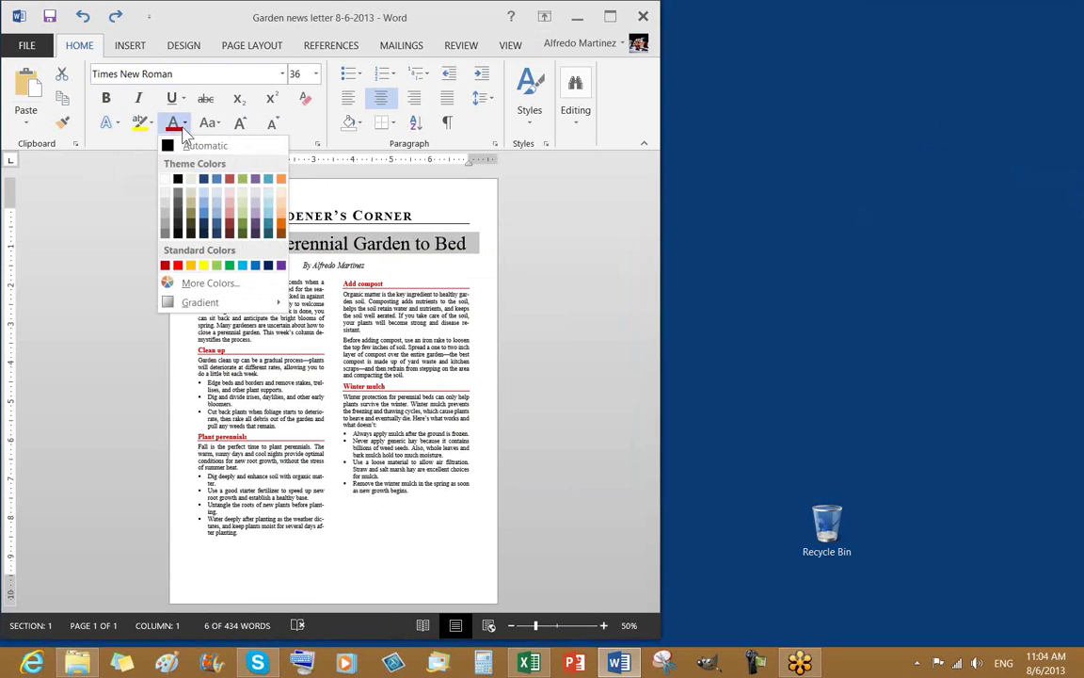
pyautogui.click(243, 229)
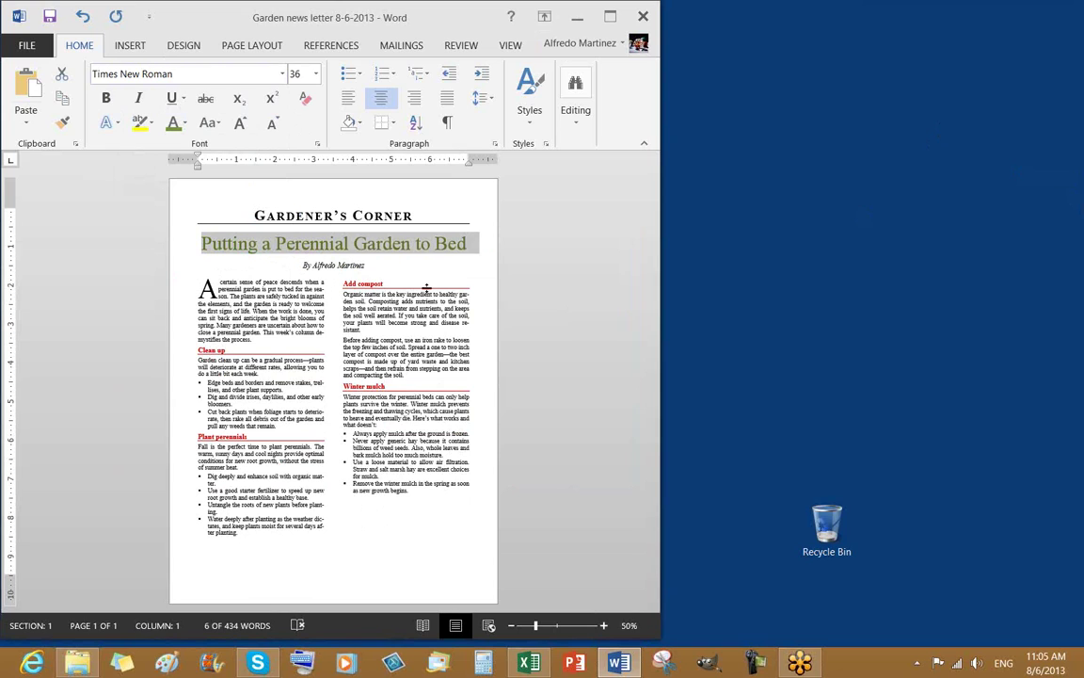
pyautogui.click(367, 249)
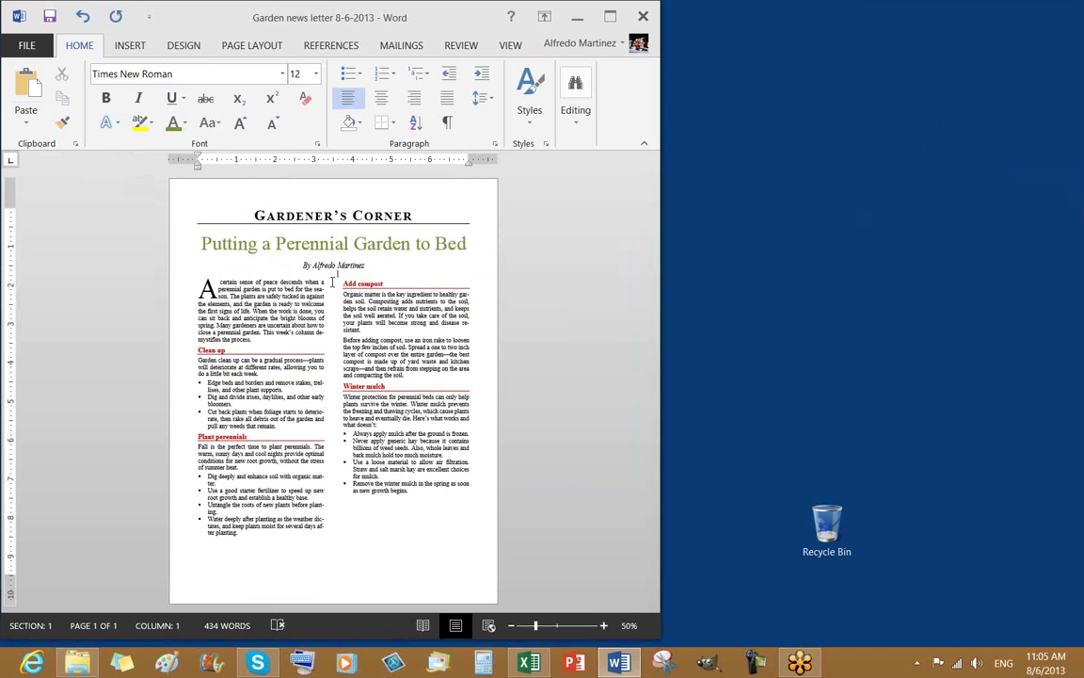
pyautogui.click(176, 246)
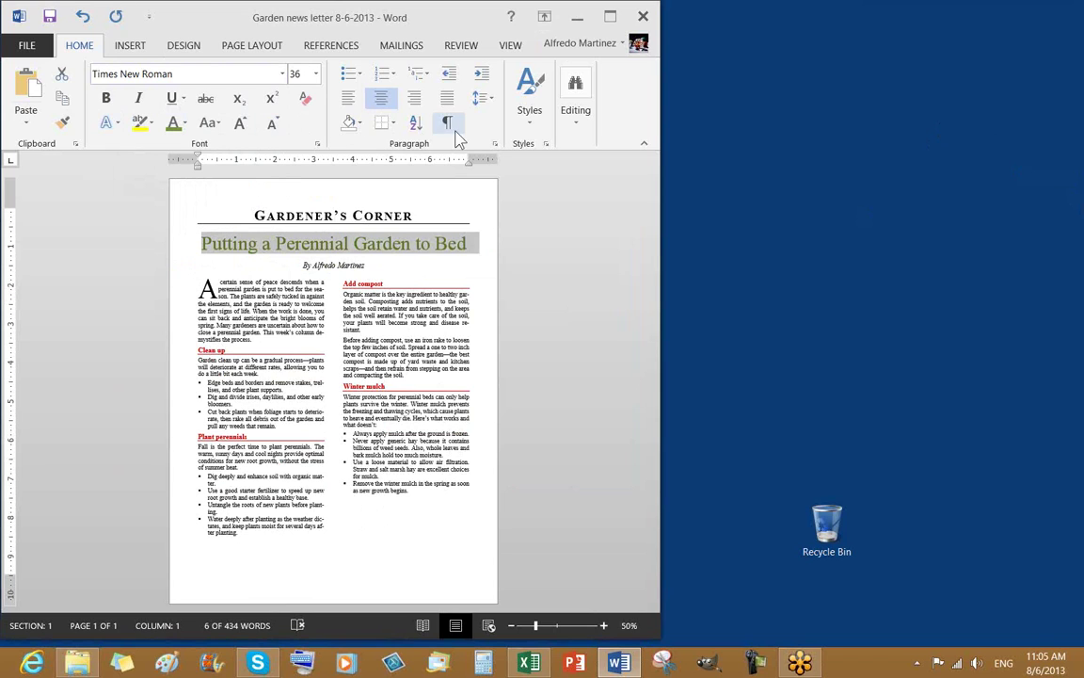
pyautogui.click(132, 47)
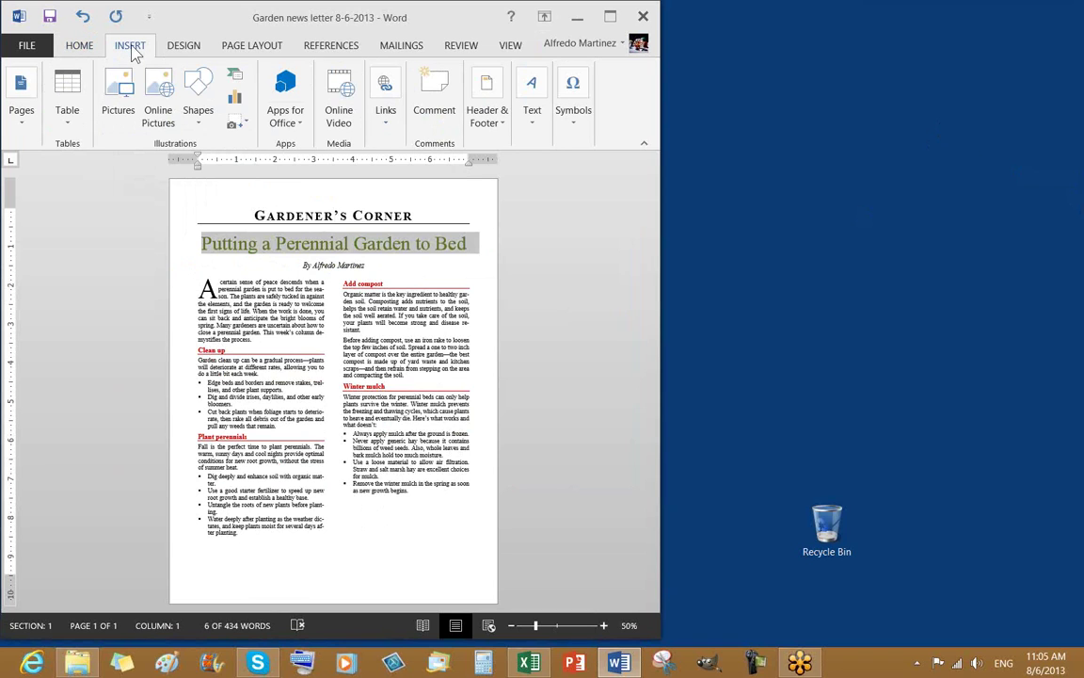
pyautogui.click(535, 126)
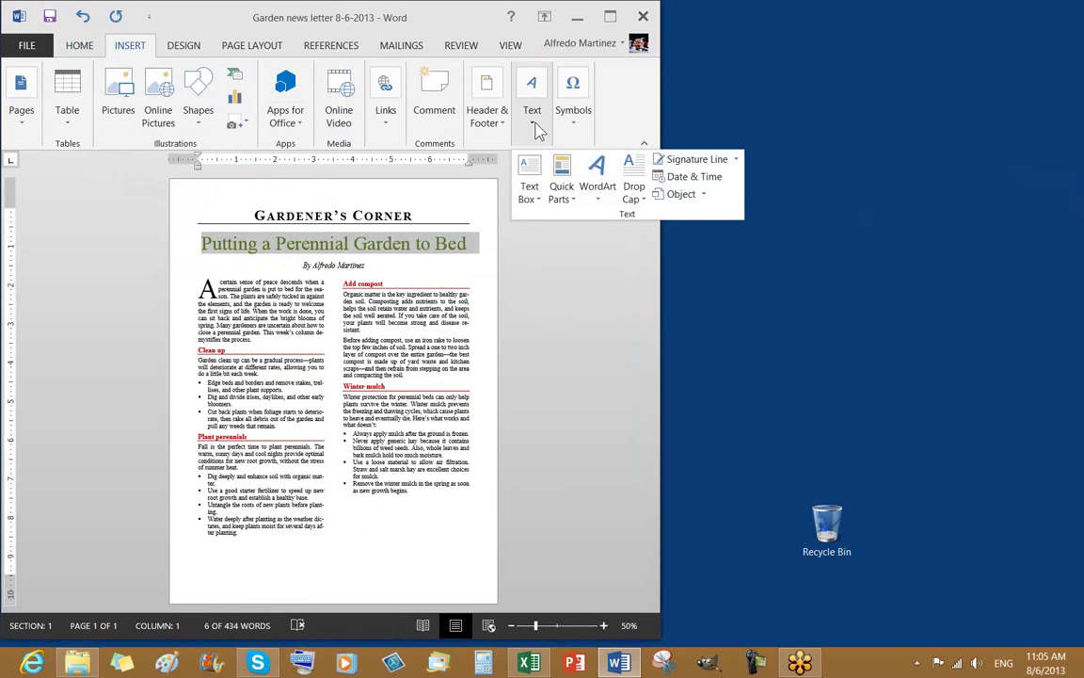
pyautogui.click(536, 130)
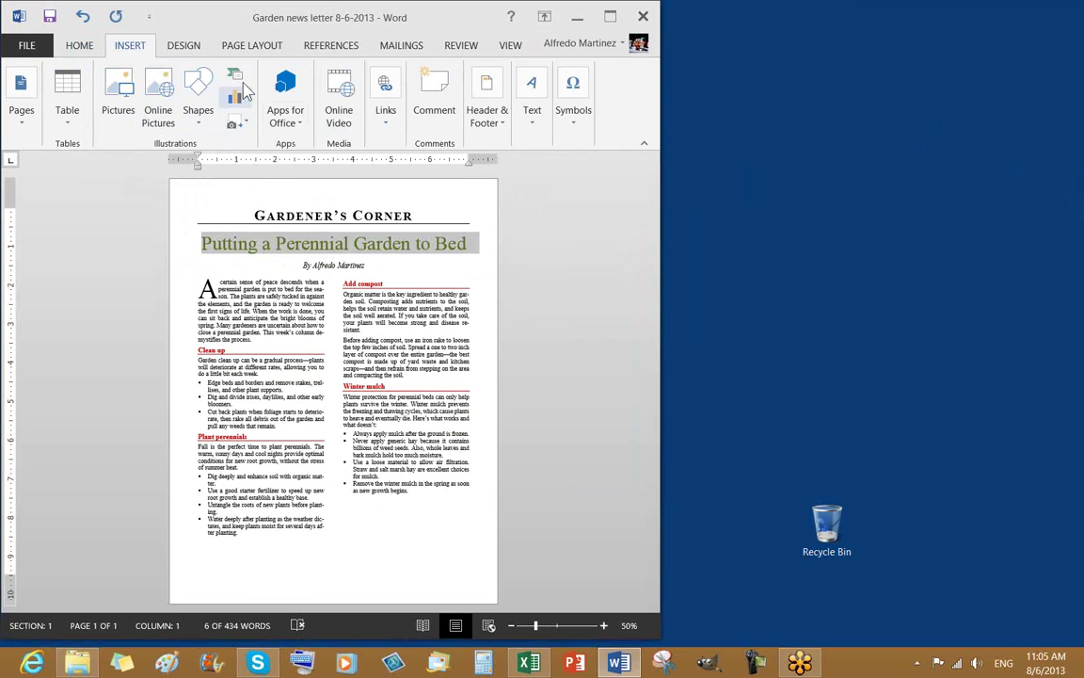
pyautogui.click(533, 129)
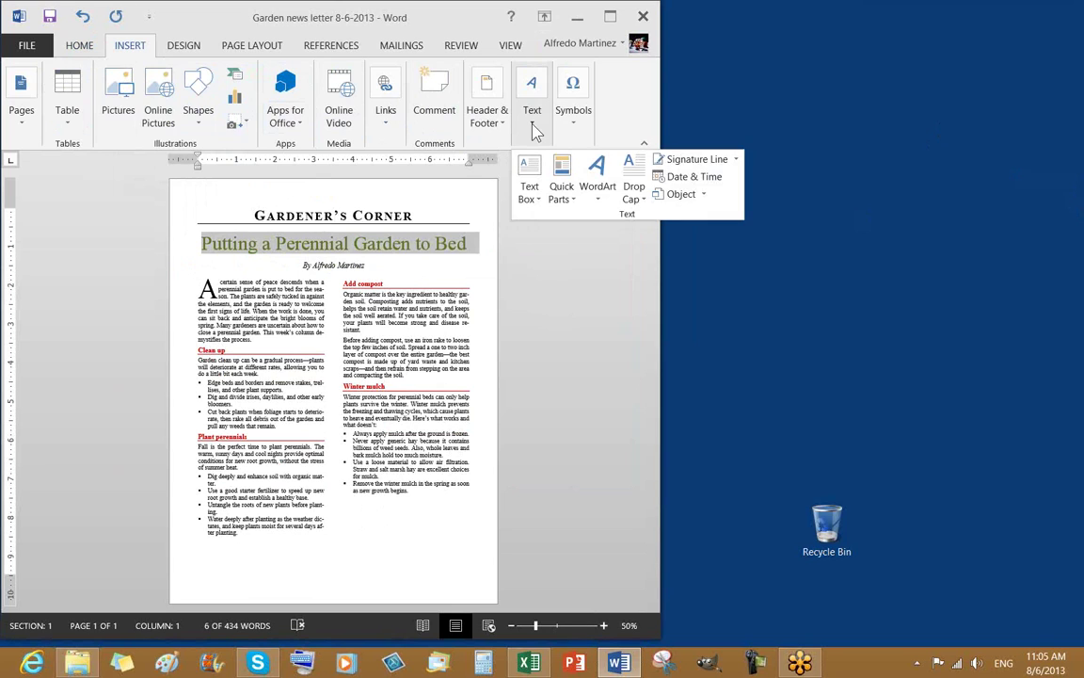
pyautogui.click(532, 130)
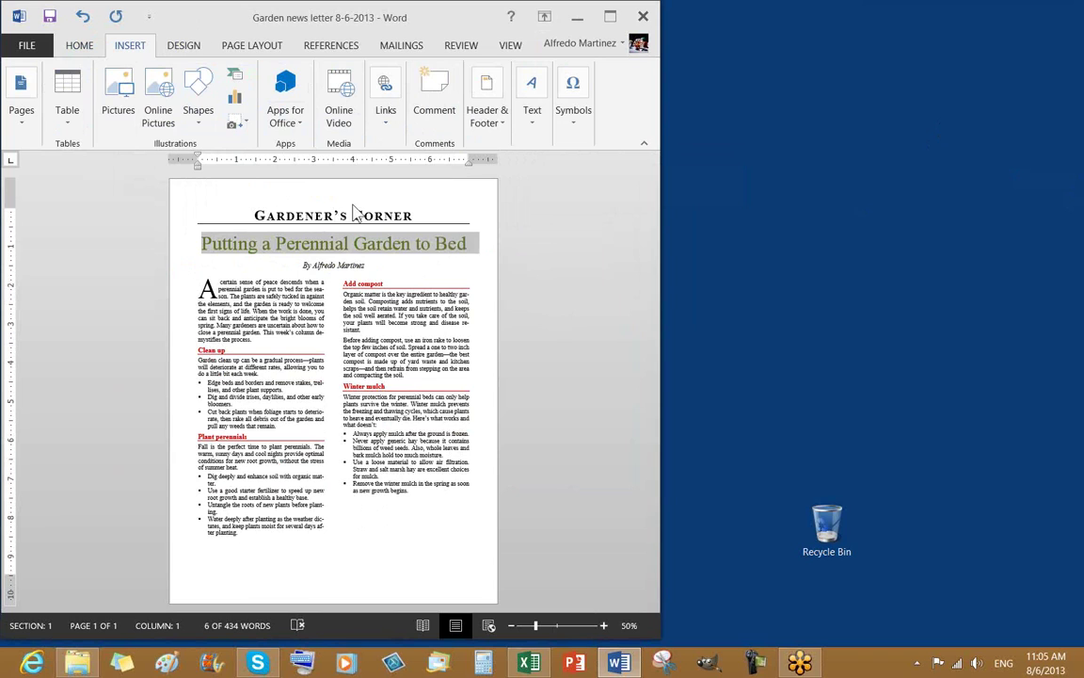
# Step: Open the title's Font dialog, glance at Advanced spacing, then open Text Effects
pyautogui.click(81, 45)
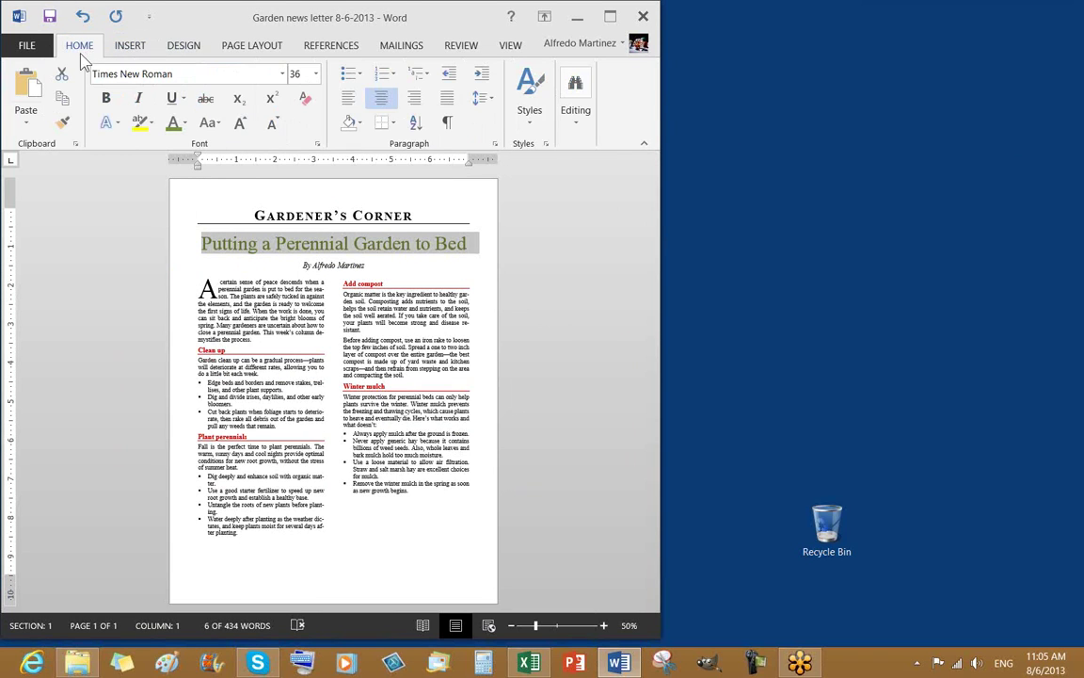
pyautogui.click(318, 146)
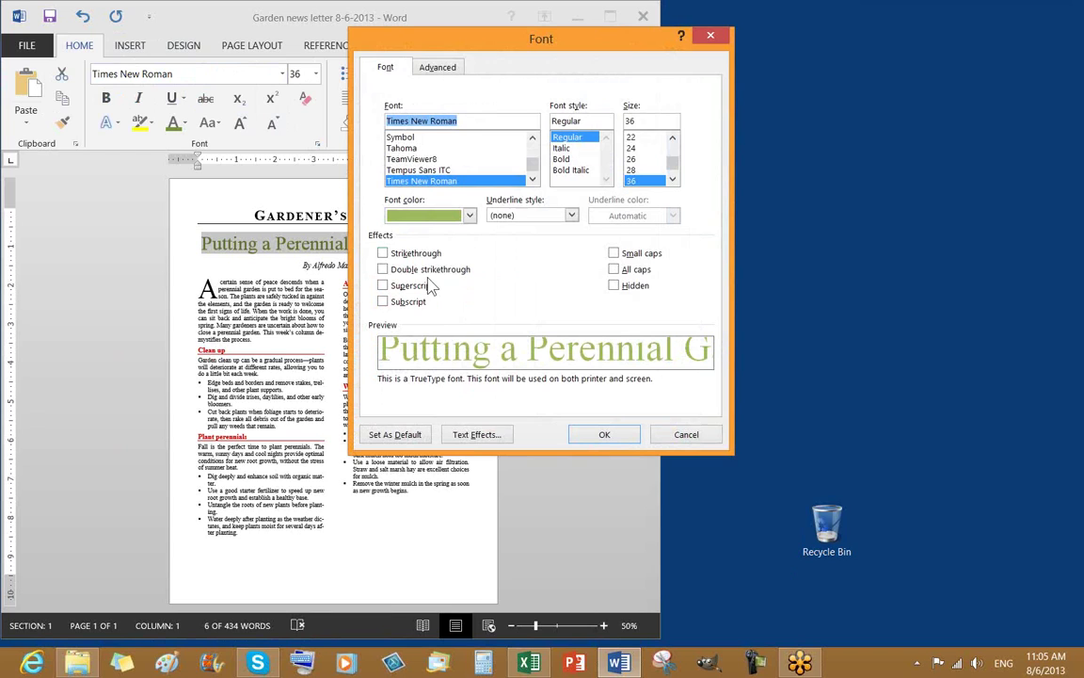
pyautogui.click(386, 72)
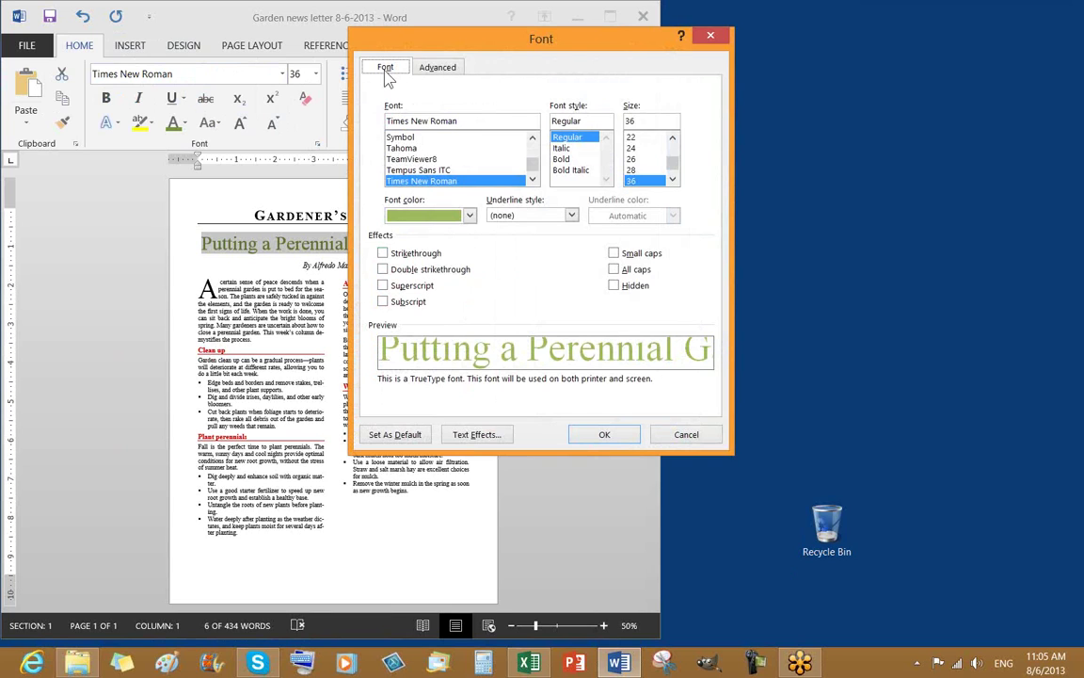
pyautogui.click(434, 69)
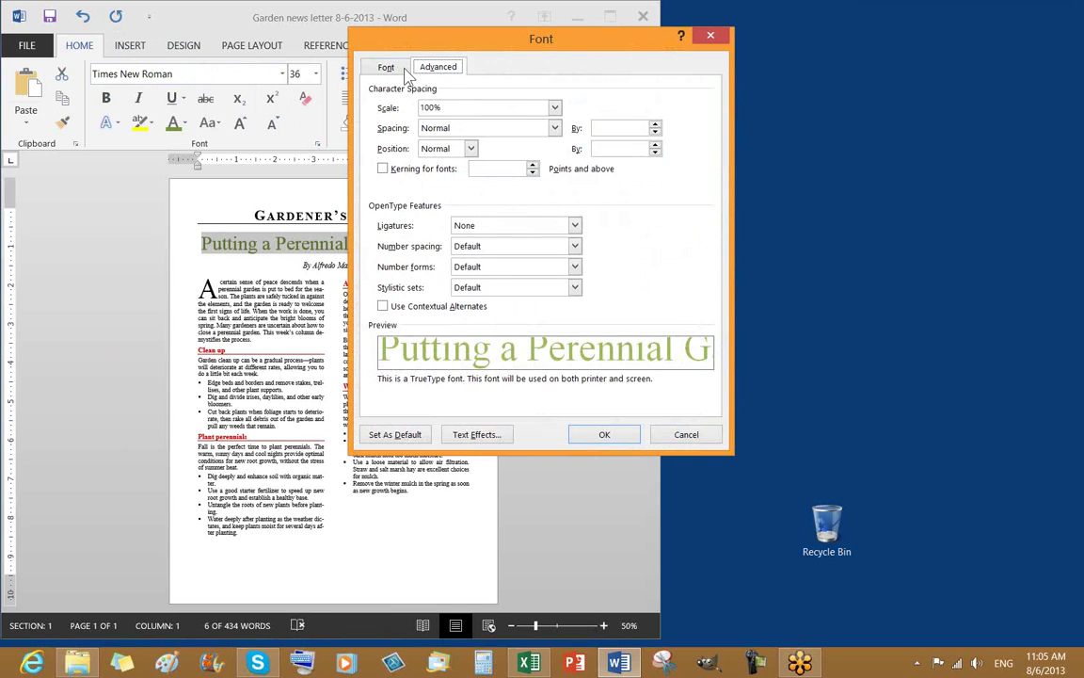
pyautogui.click(390, 73)
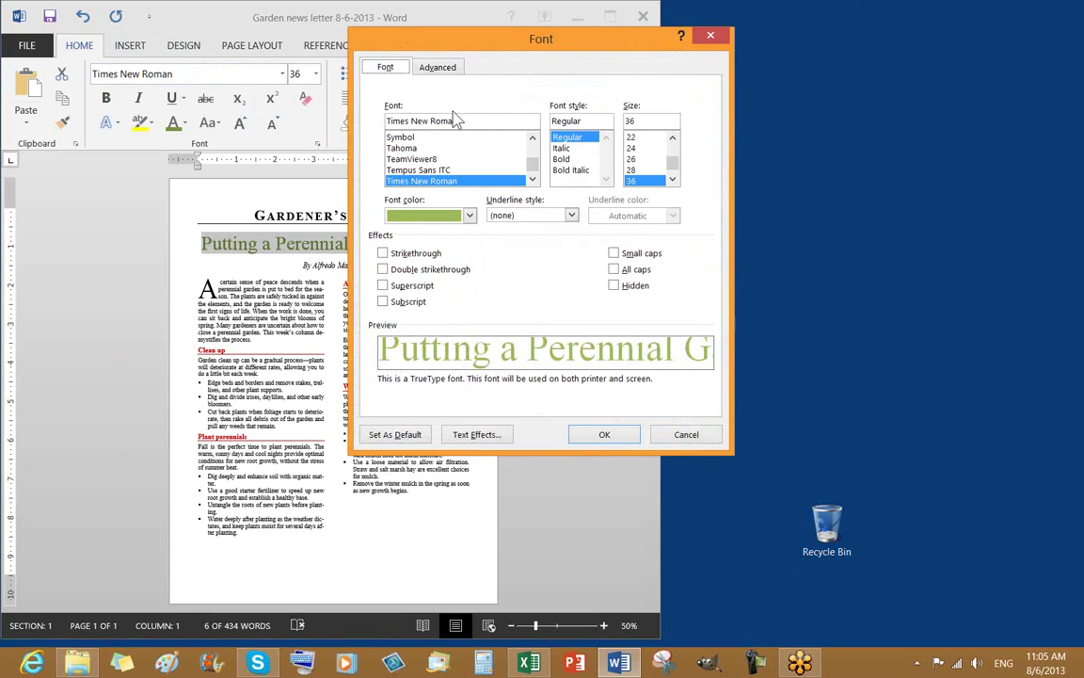
pyautogui.click(476, 436)
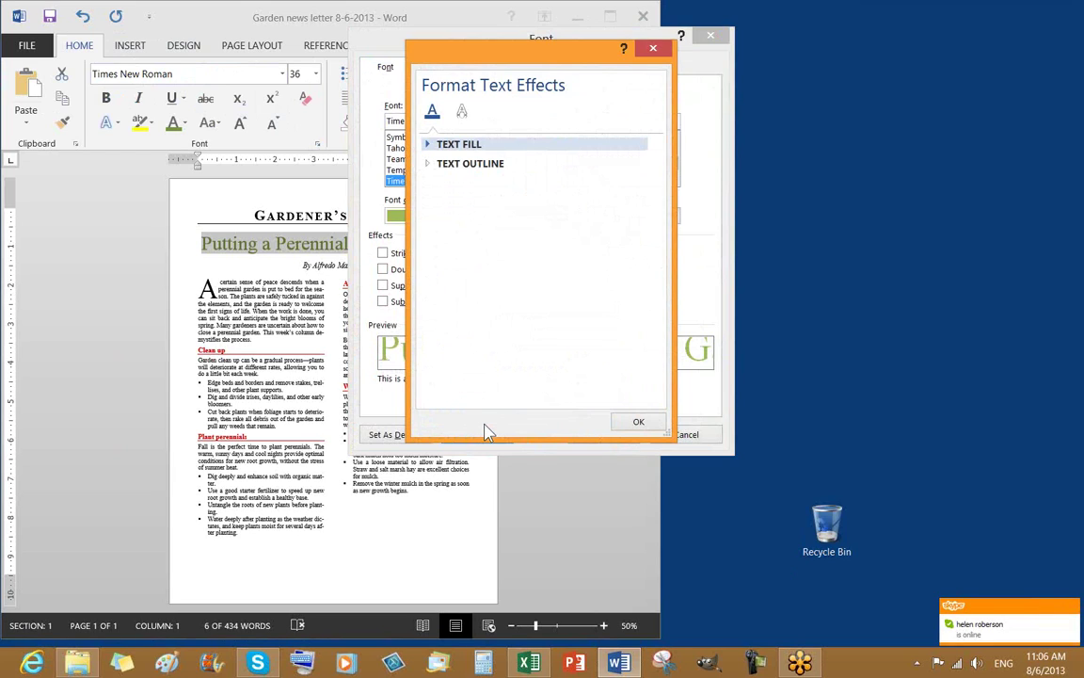
# Step: Apply the Tight Reflection, touching preset to the title and confirm both dialogs
pyautogui.click(461, 112)
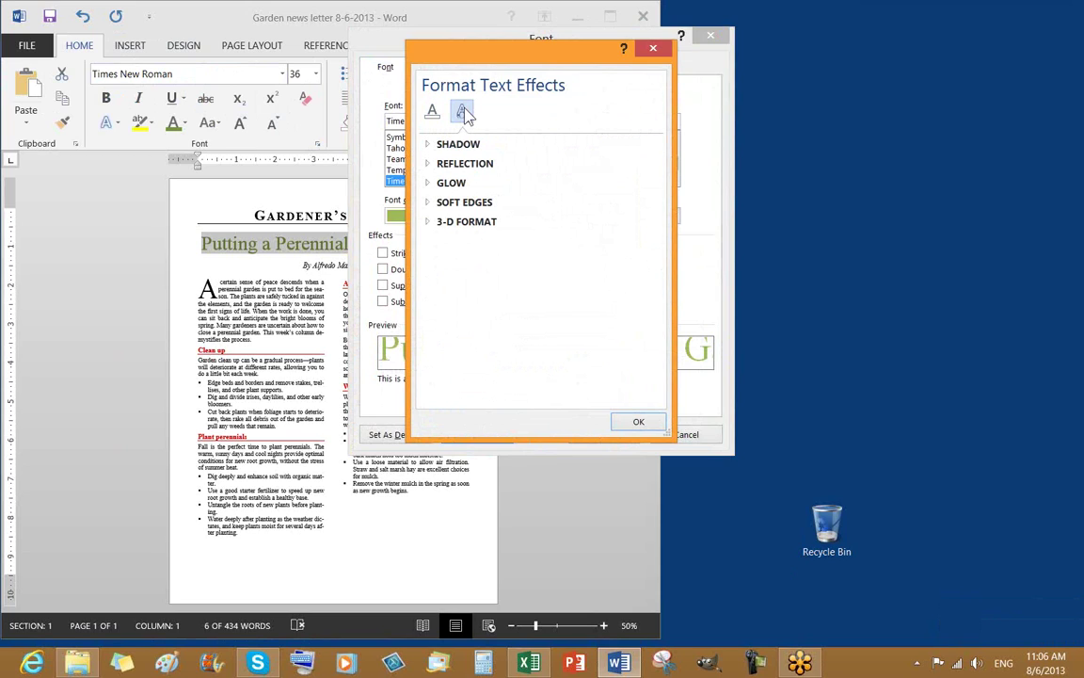
pyautogui.click(429, 165)
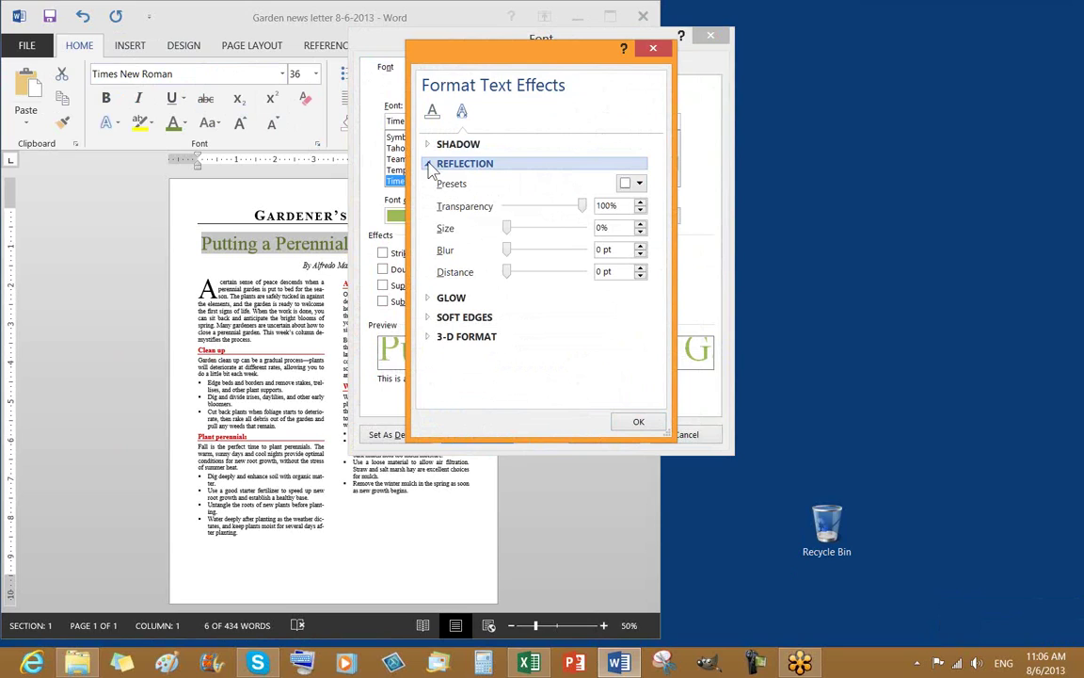
pyautogui.click(639, 184)
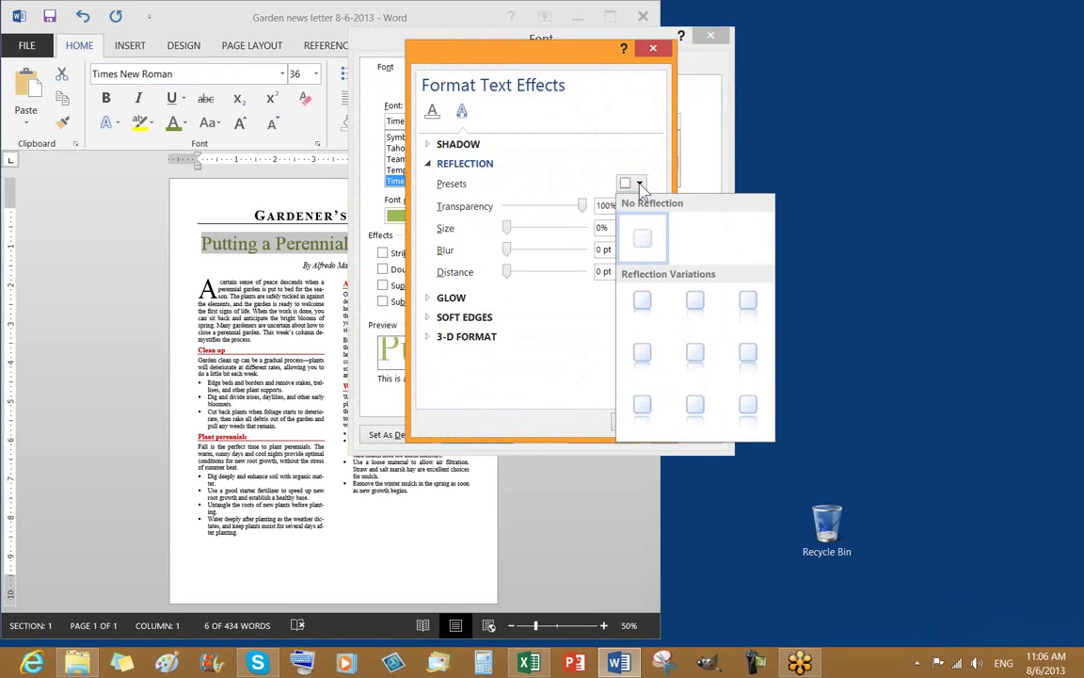
pyautogui.click(644, 303)
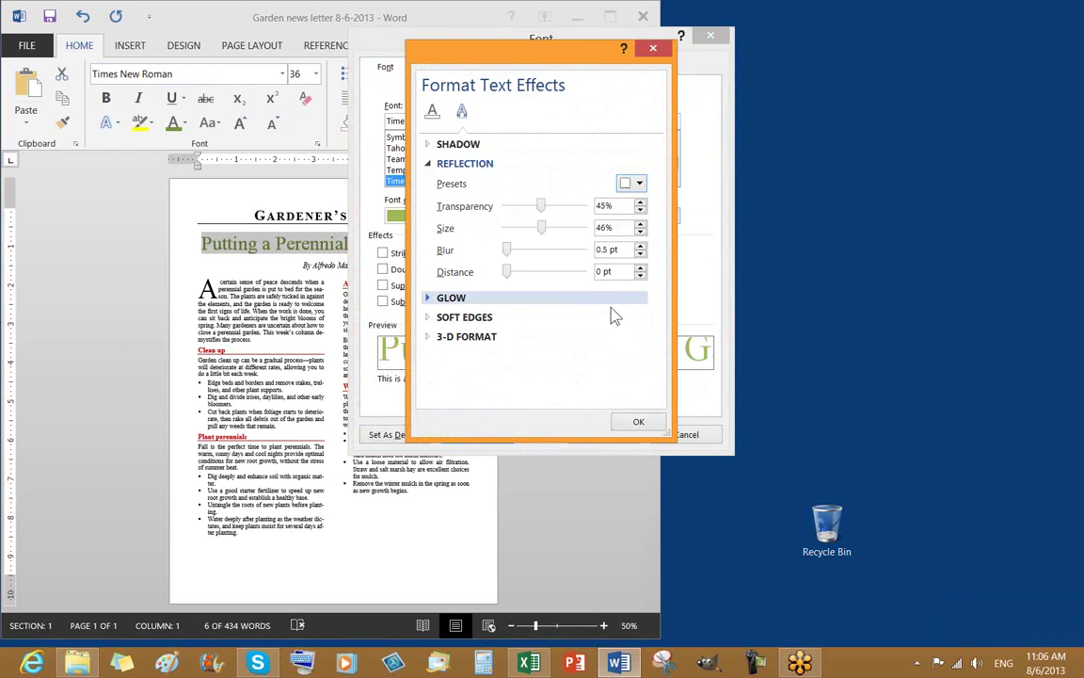
pyautogui.click(639, 183)
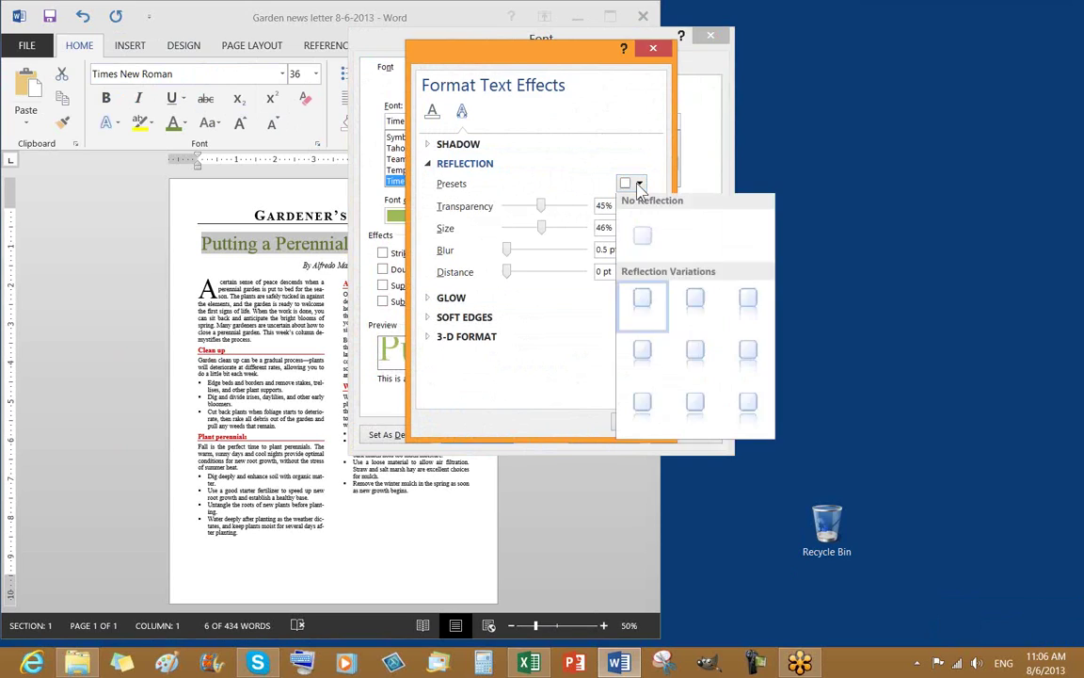
pyautogui.click(643, 308)
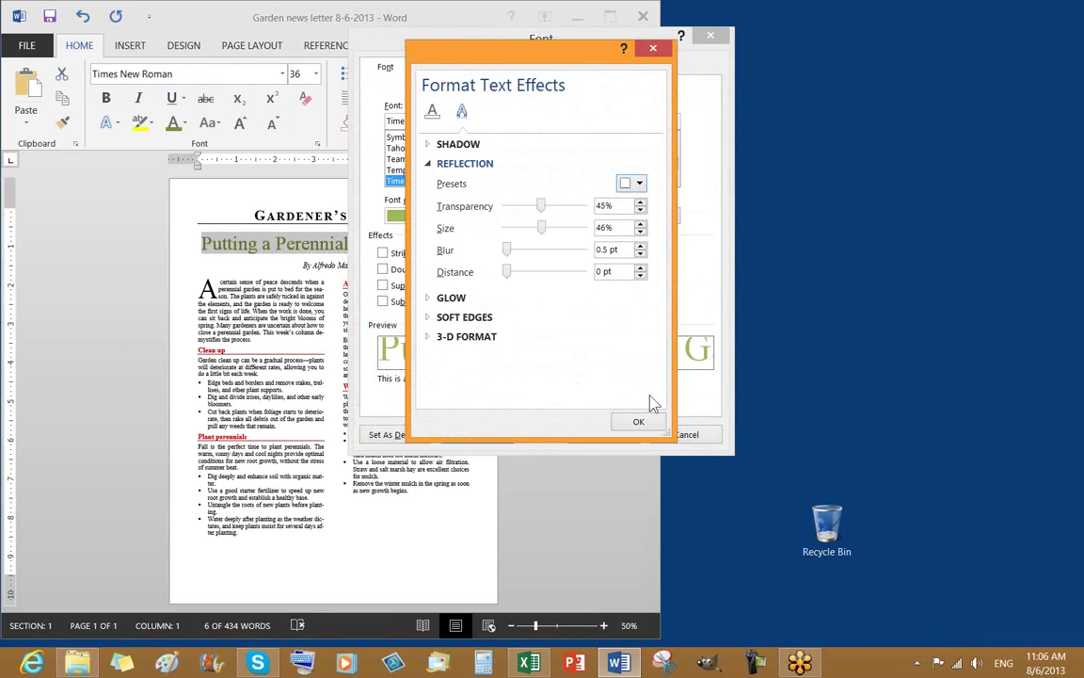
pyautogui.click(639, 423)
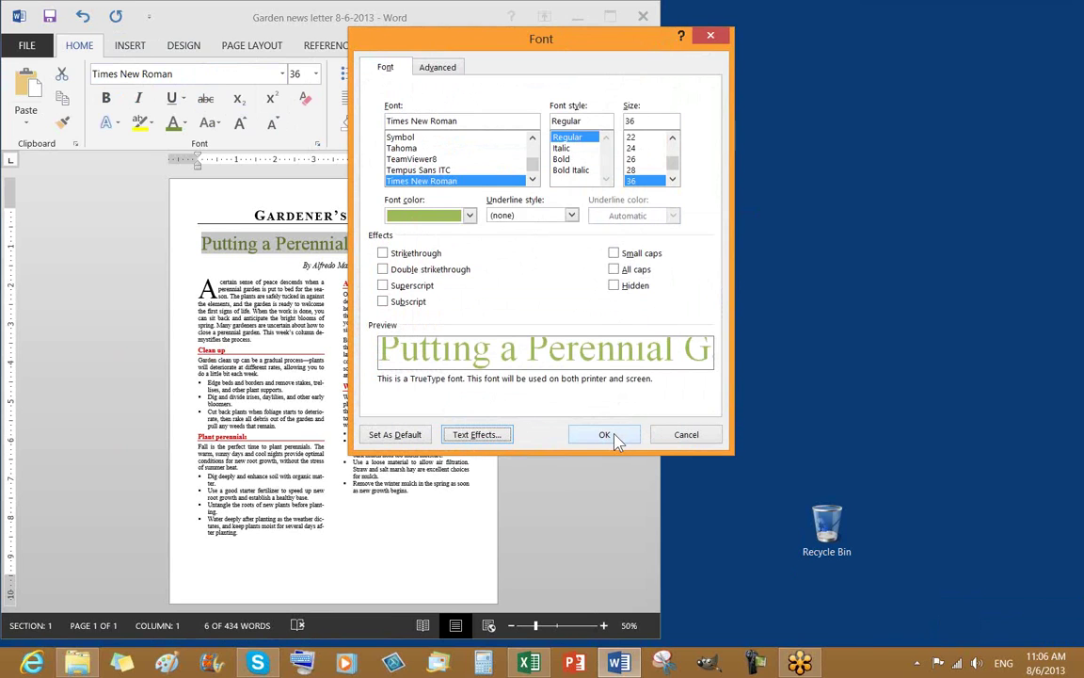
pyautogui.click(605, 435)
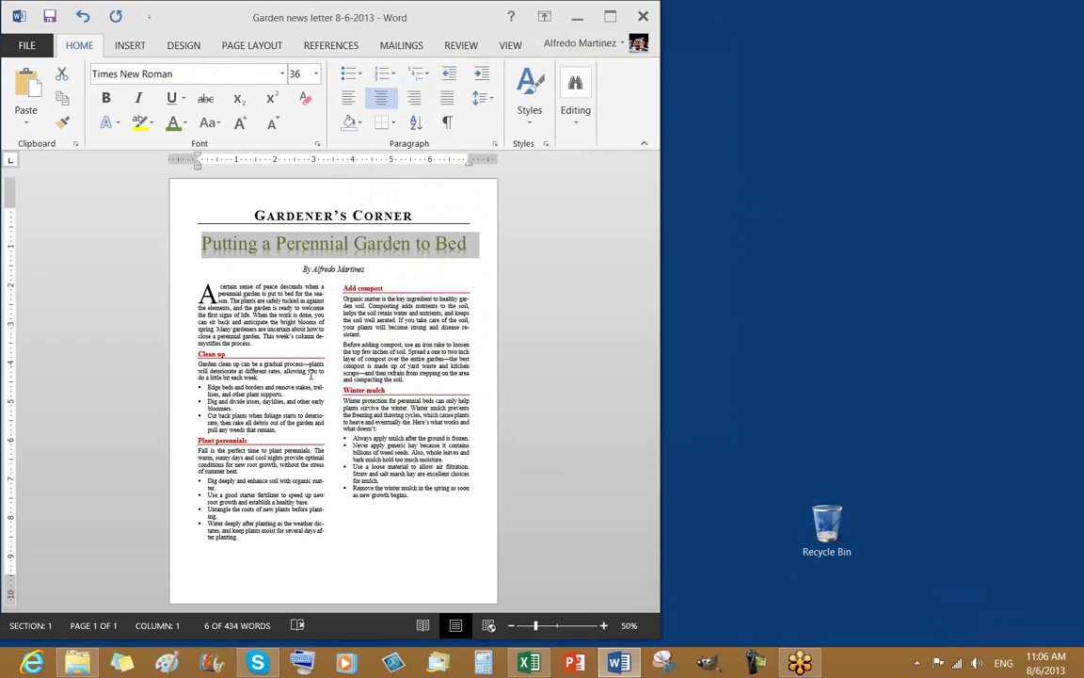
# Step: Deselect the title to view its reflection, then select the Gardener's Corner heading line
pyautogui.click(396, 311)
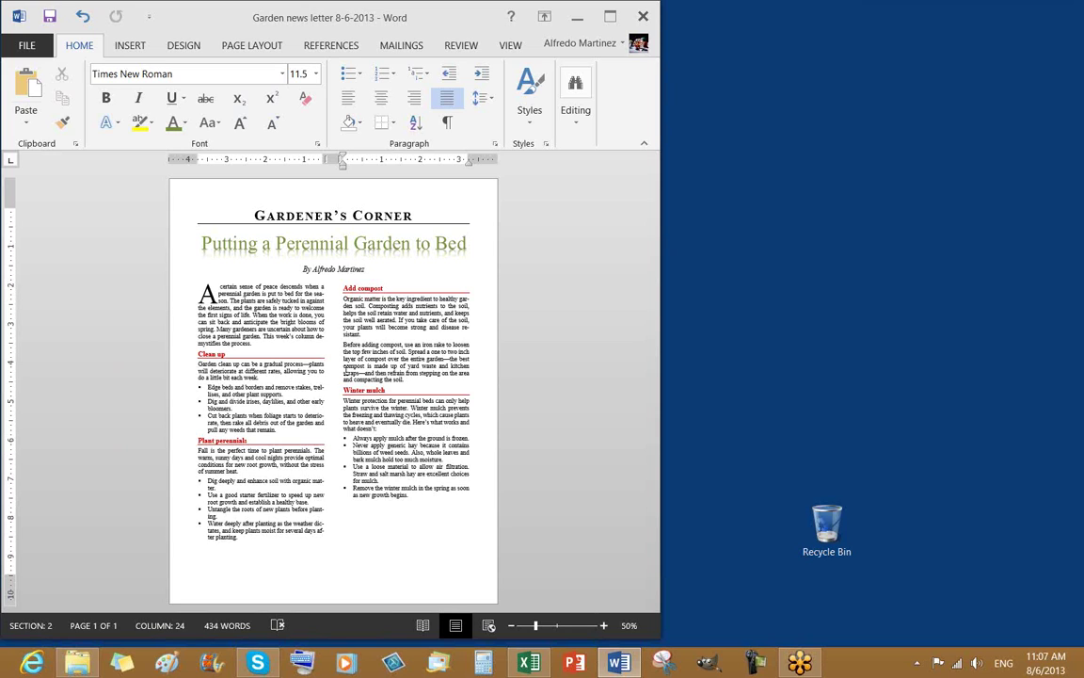
pyautogui.click(158, 209)
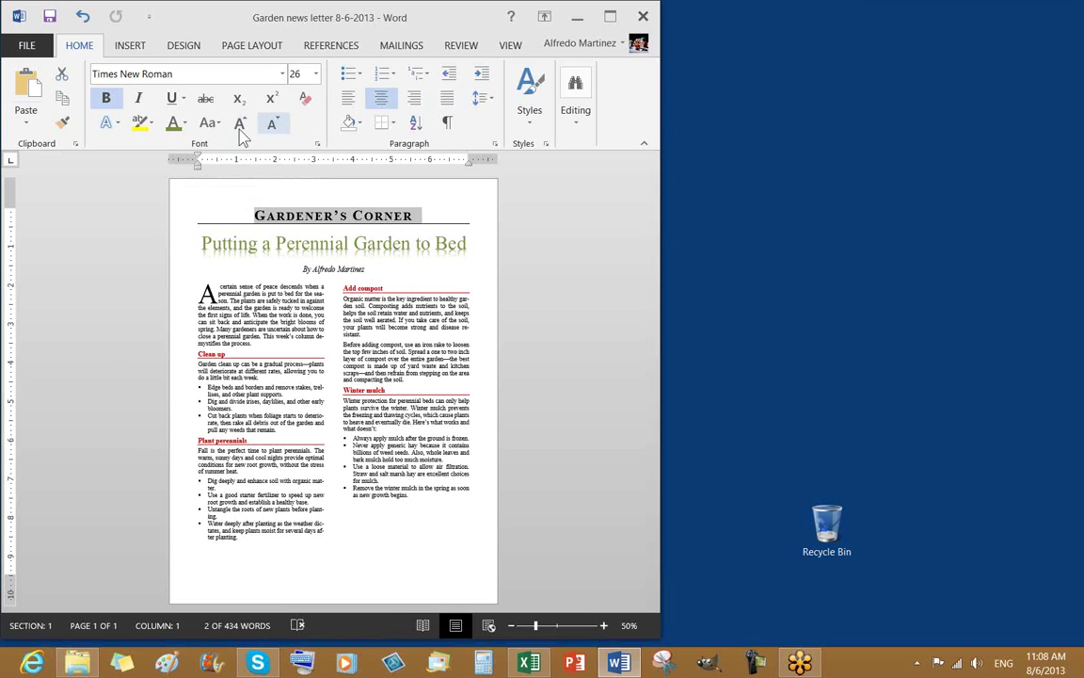
# Step: Colour the Gardener's Corner heading standard red; browse shadow effects without applying any
pyautogui.click(184, 123)
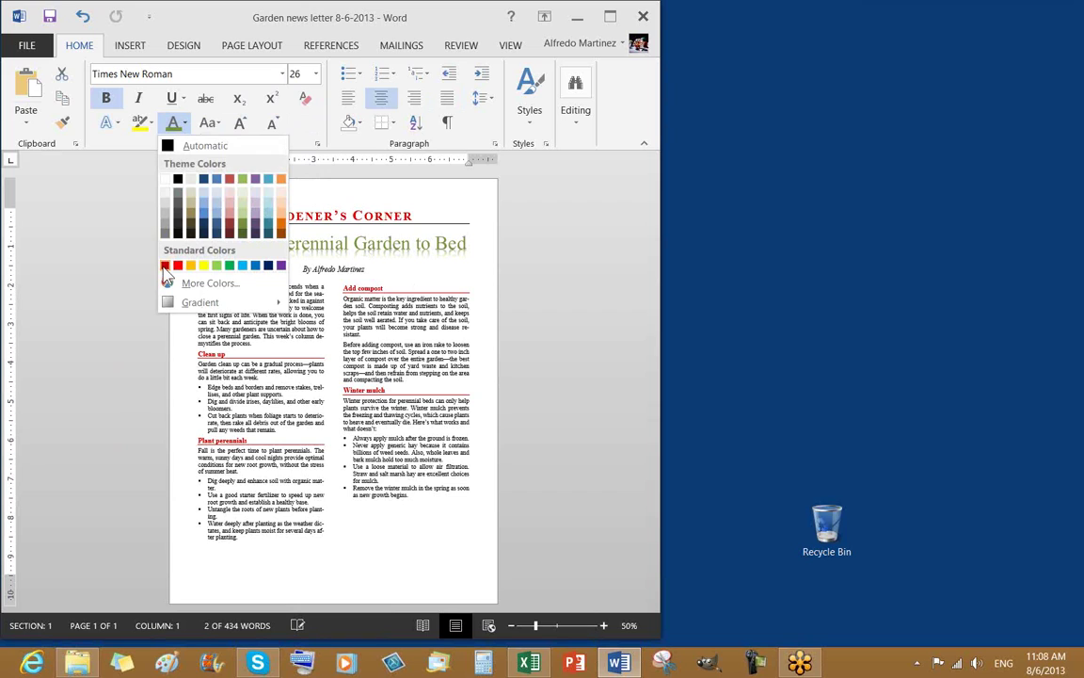
pyautogui.click(177, 265)
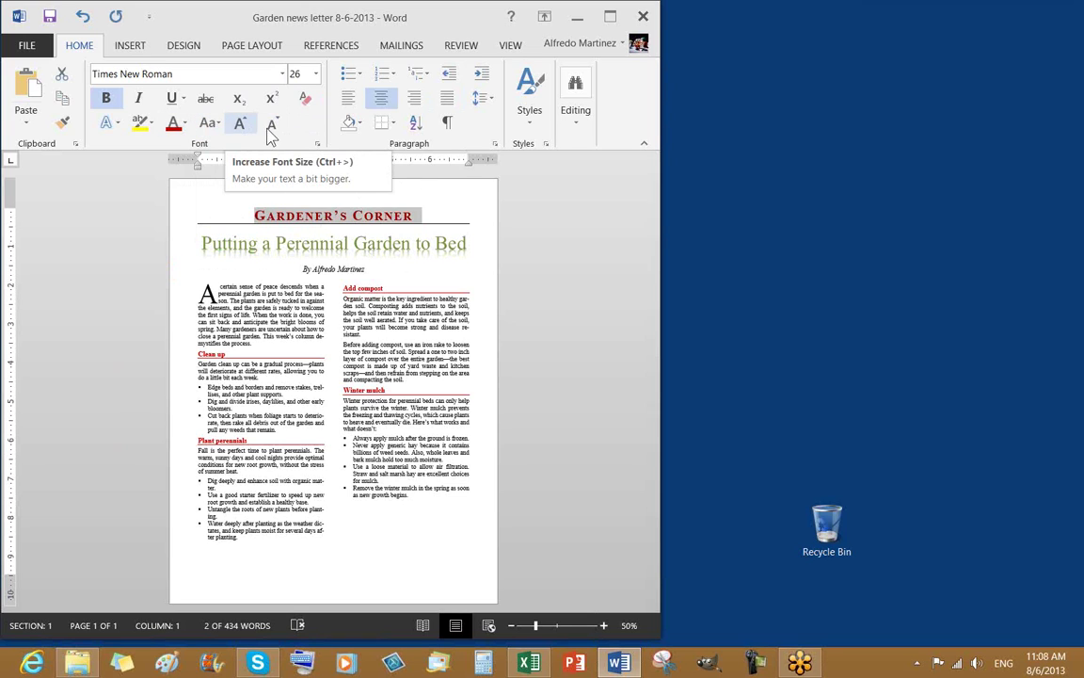
pyautogui.click(120, 125)
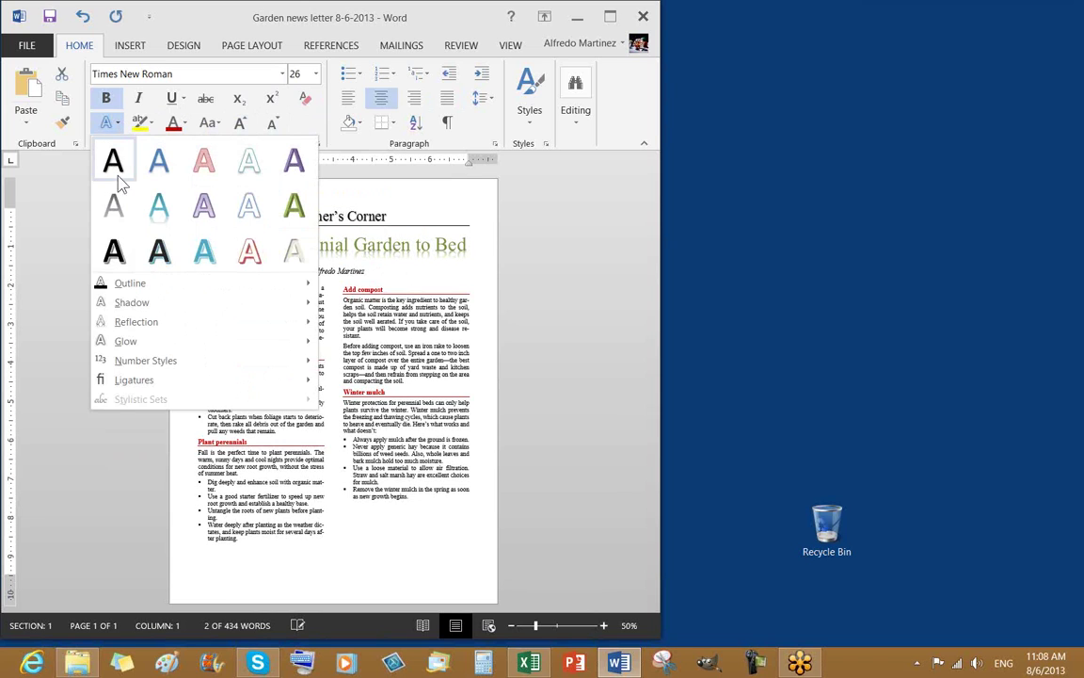
pyautogui.moveTo(120, 304)
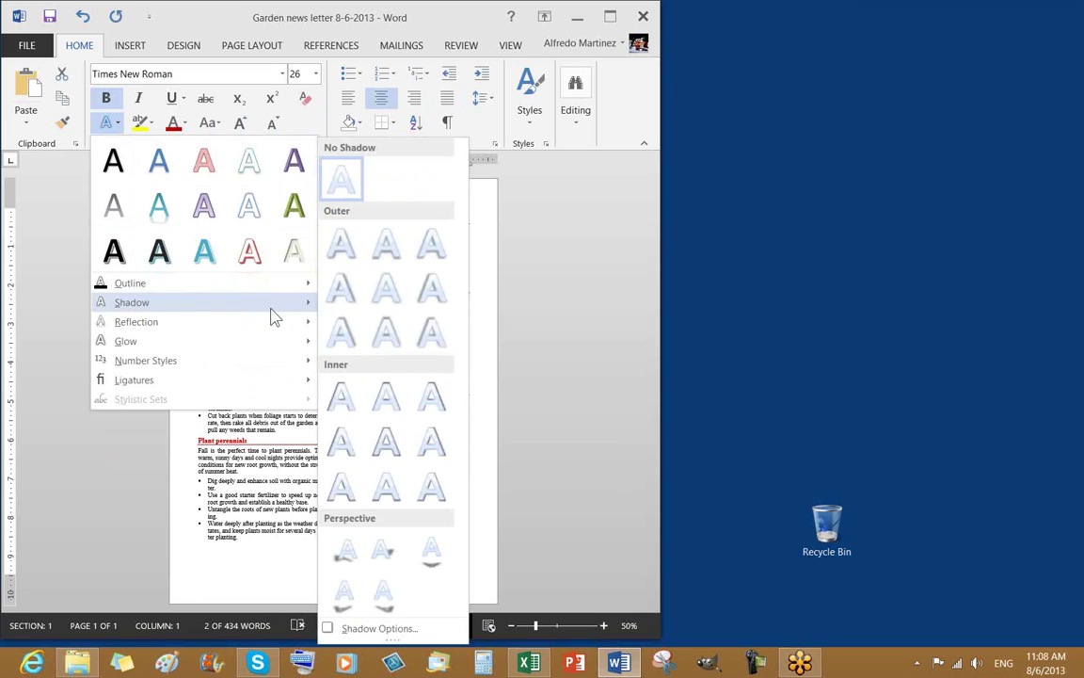
pyautogui.click(350, 256)
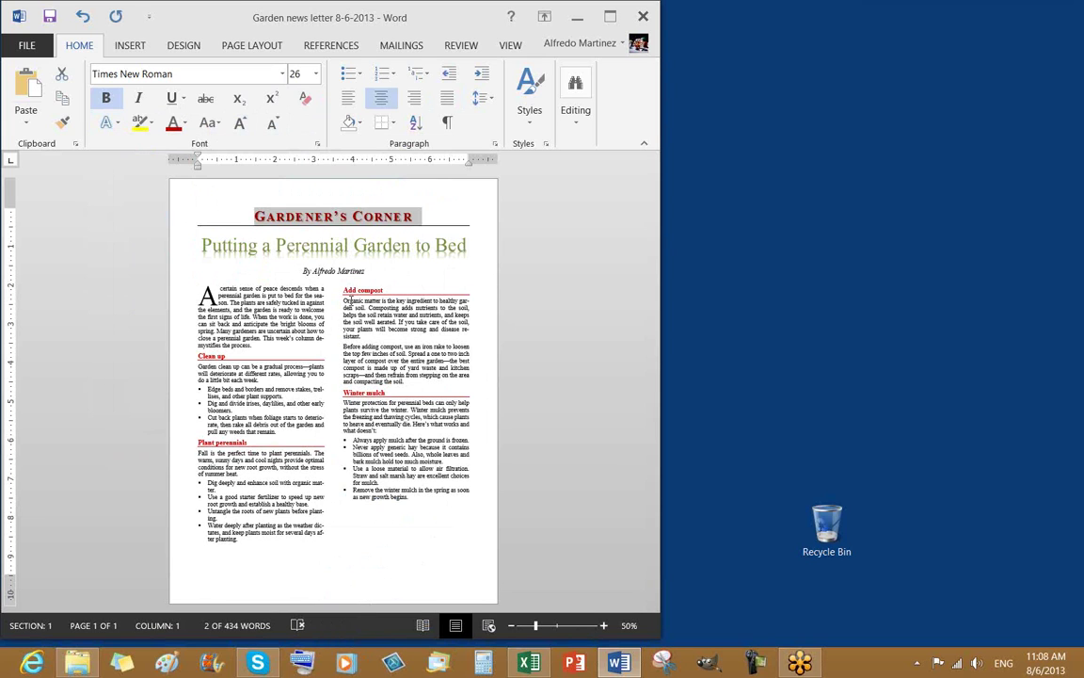
pyautogui.click(109, 126)
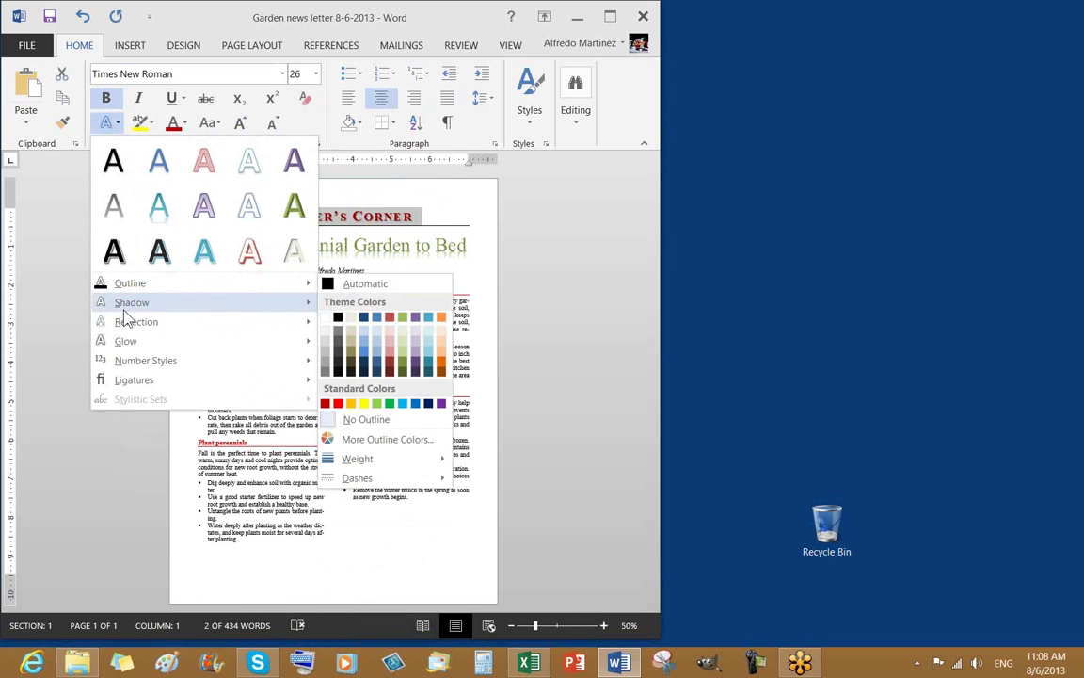
pyautogui.moveTo(141, 309)
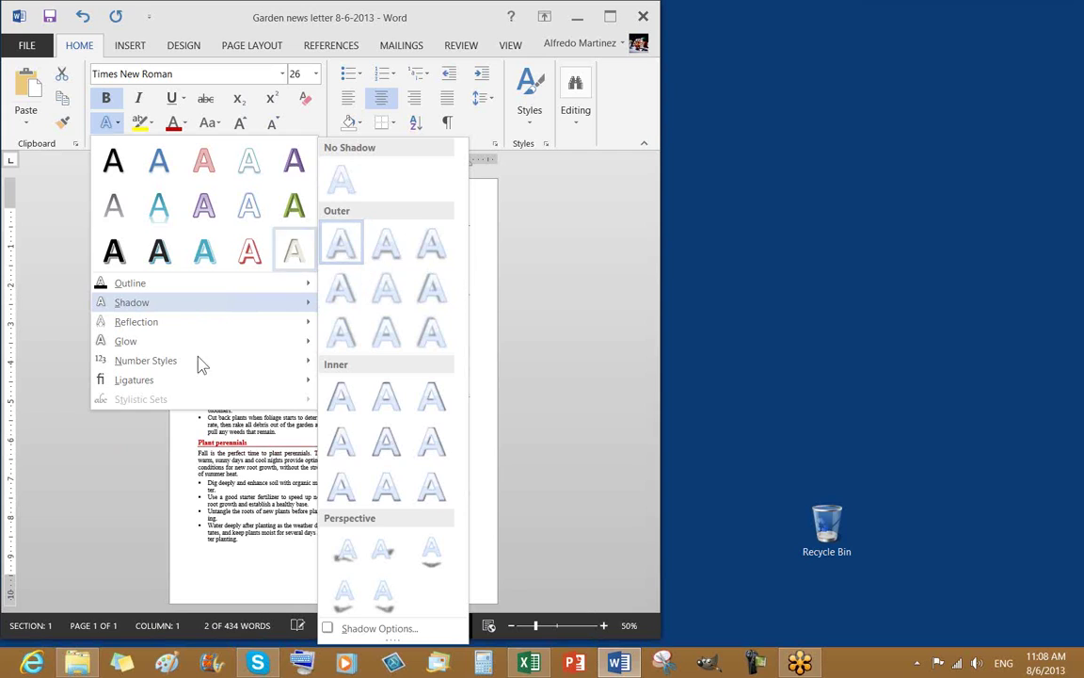
pyautogui.click(141, 414)
pyautogui.click(301, 442)
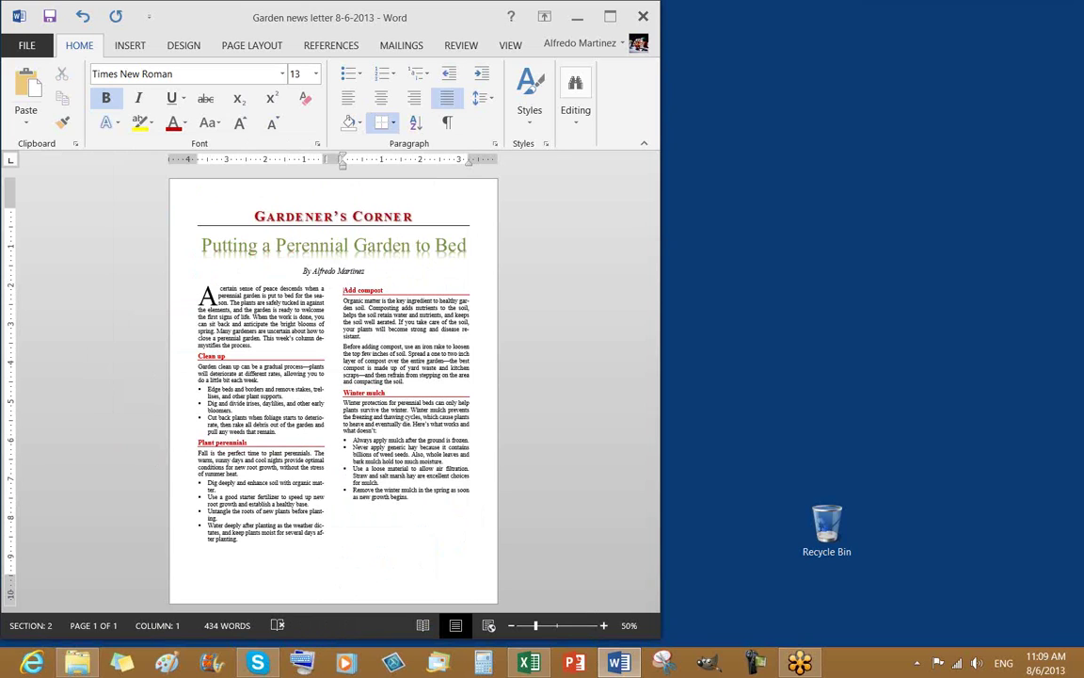
# Step: Recolour the title with the dark green theme colour and save the newsletter
pyautogui.click(417, 429)
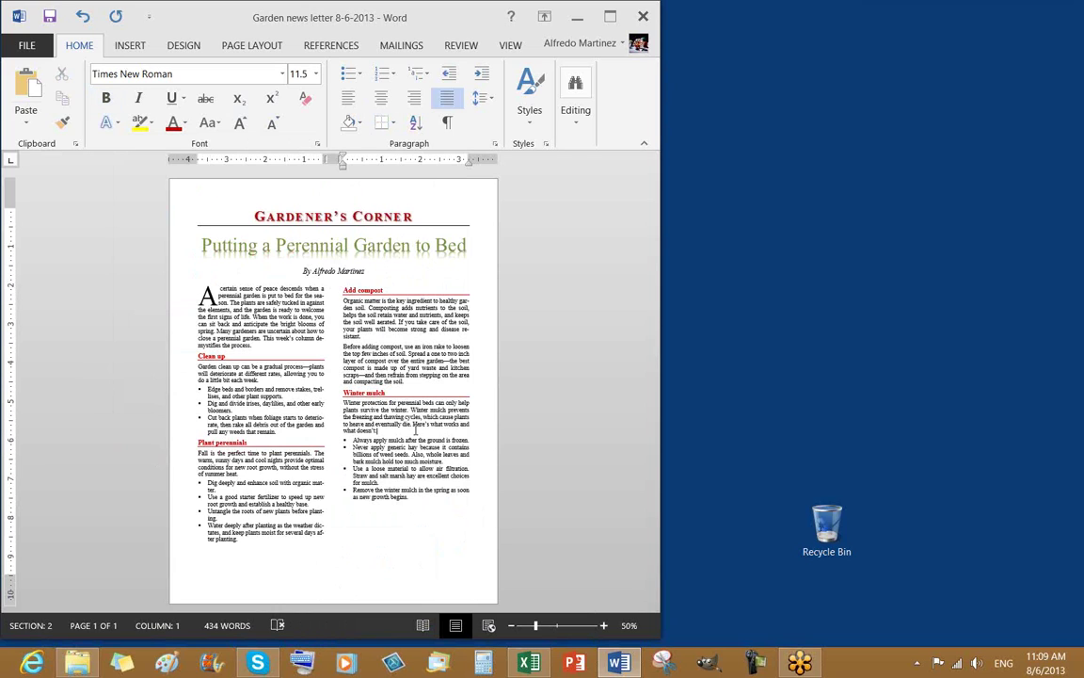
pyautogui.click(174, 247)
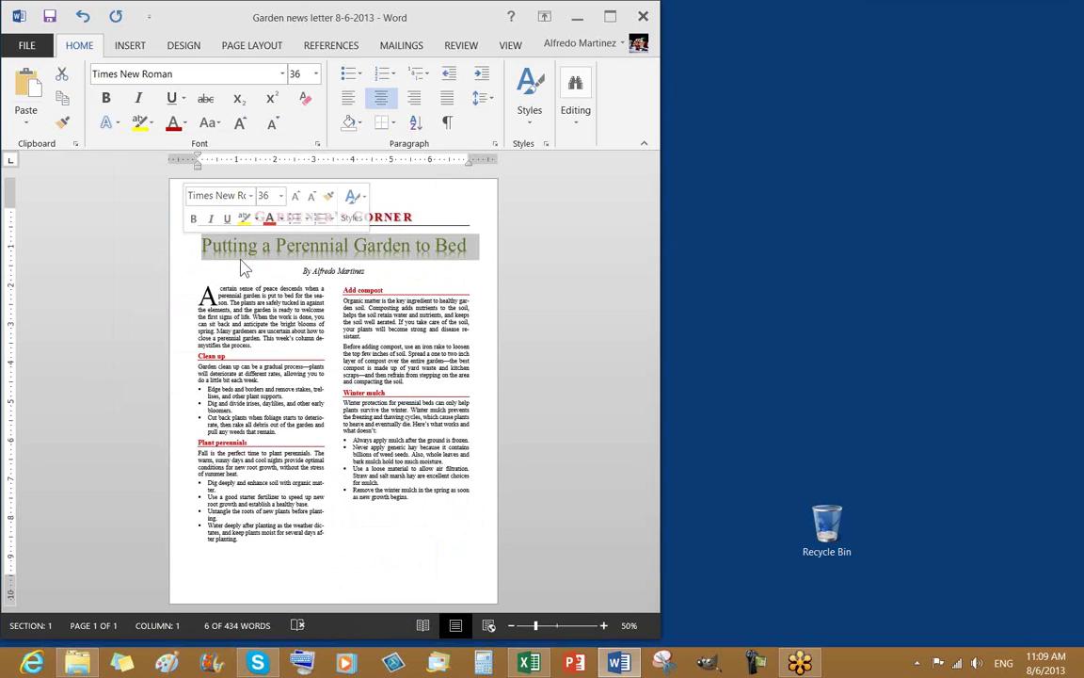
pyautogui.click(184, 123)
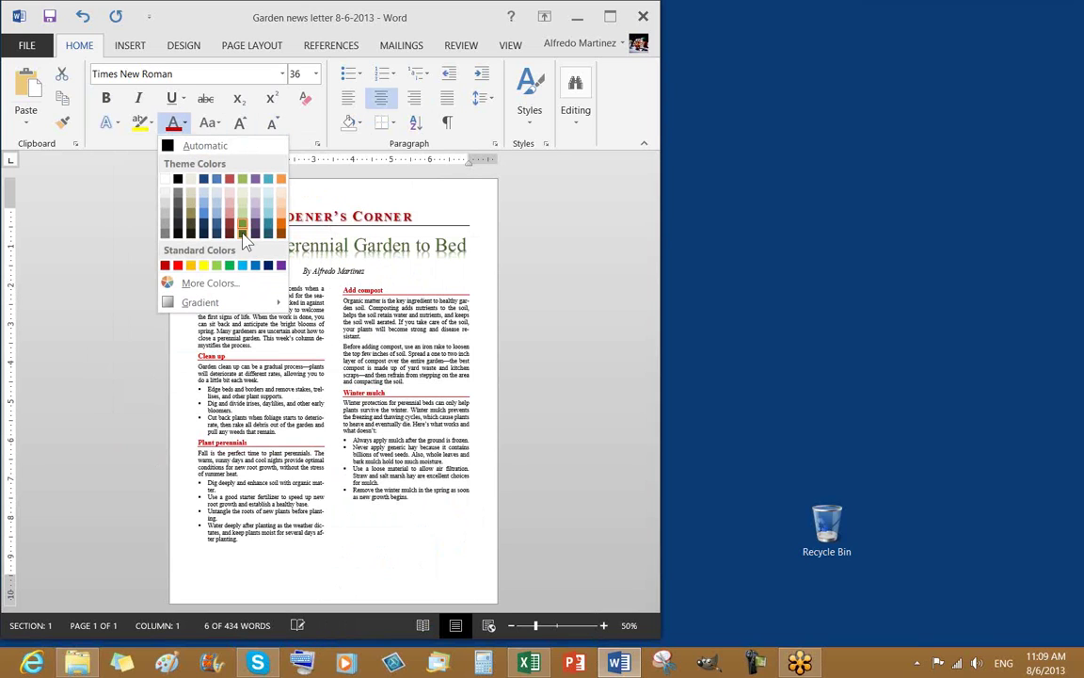
pyautogui.click(242, 228)
pyautogui.click(407, 329)
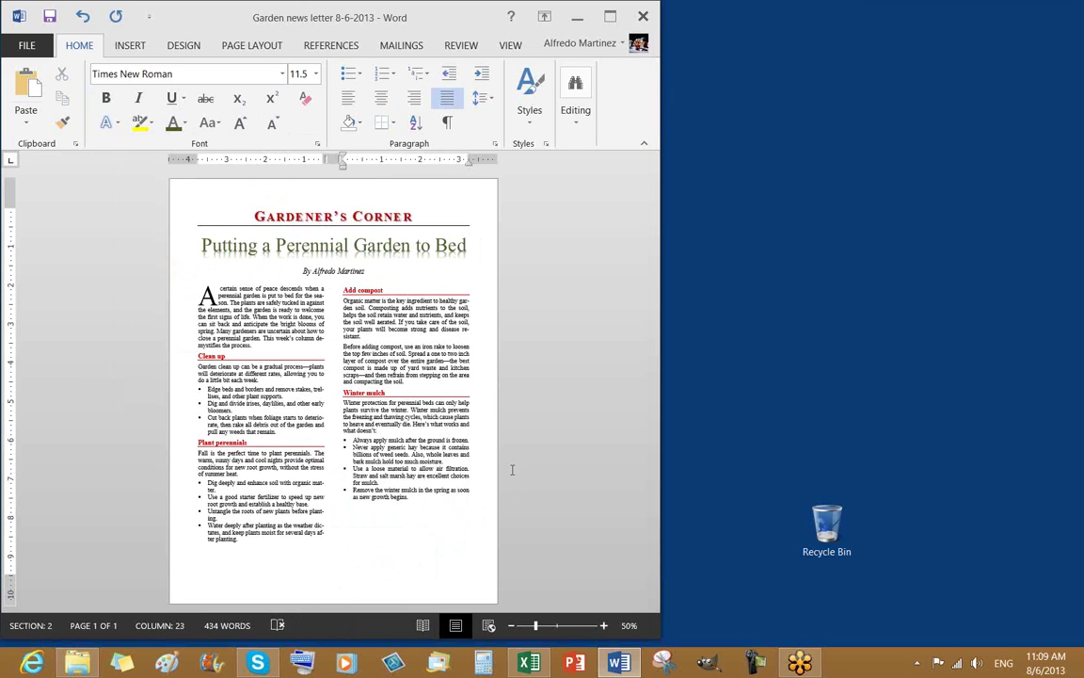
pyautogui.click(49, 17)
pyautogui.click(487, 346)
# Step: Give the italic byline beneath the title a single-line underline
pyautogui.click(173, 272)
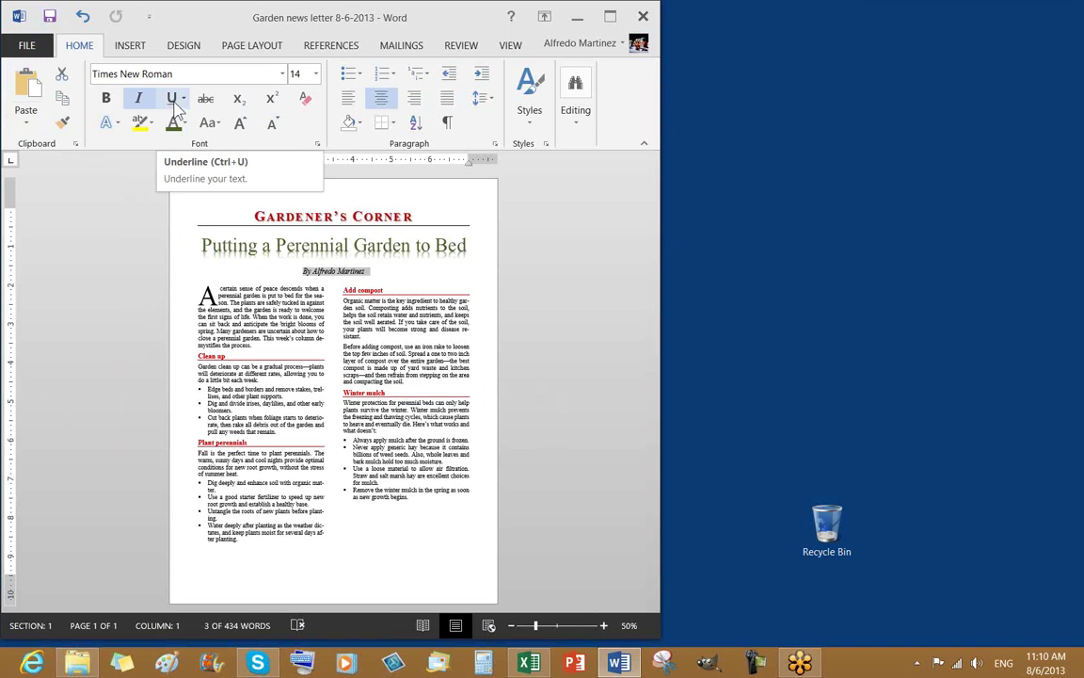
pyautogui.click(184, 100)
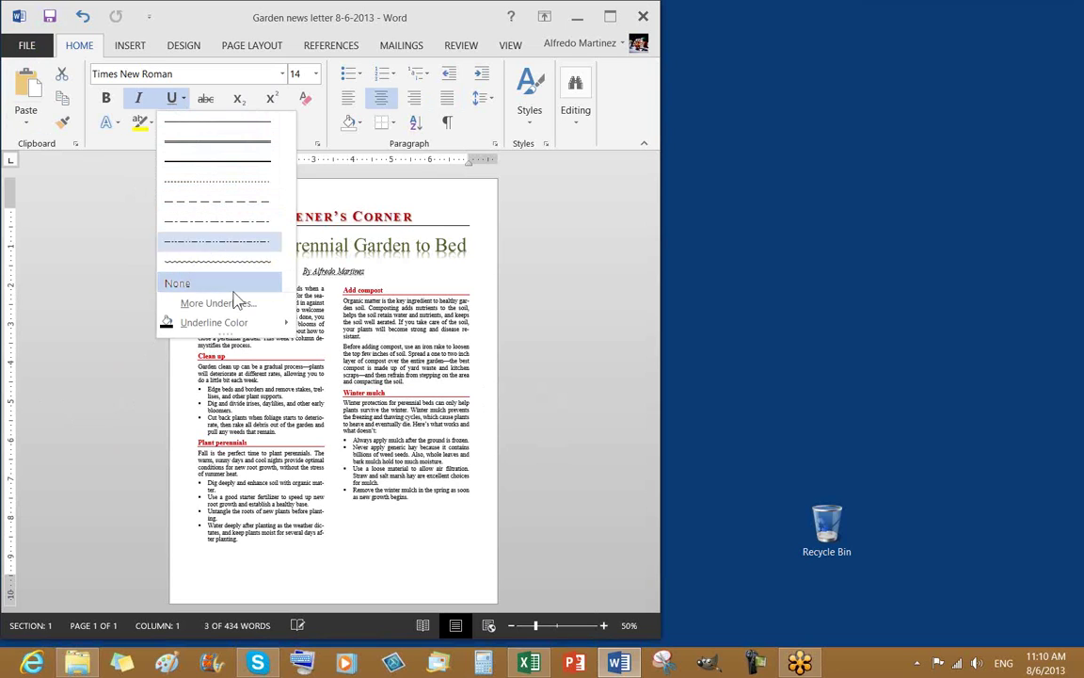
pyautogui.moveTo(234, 330)
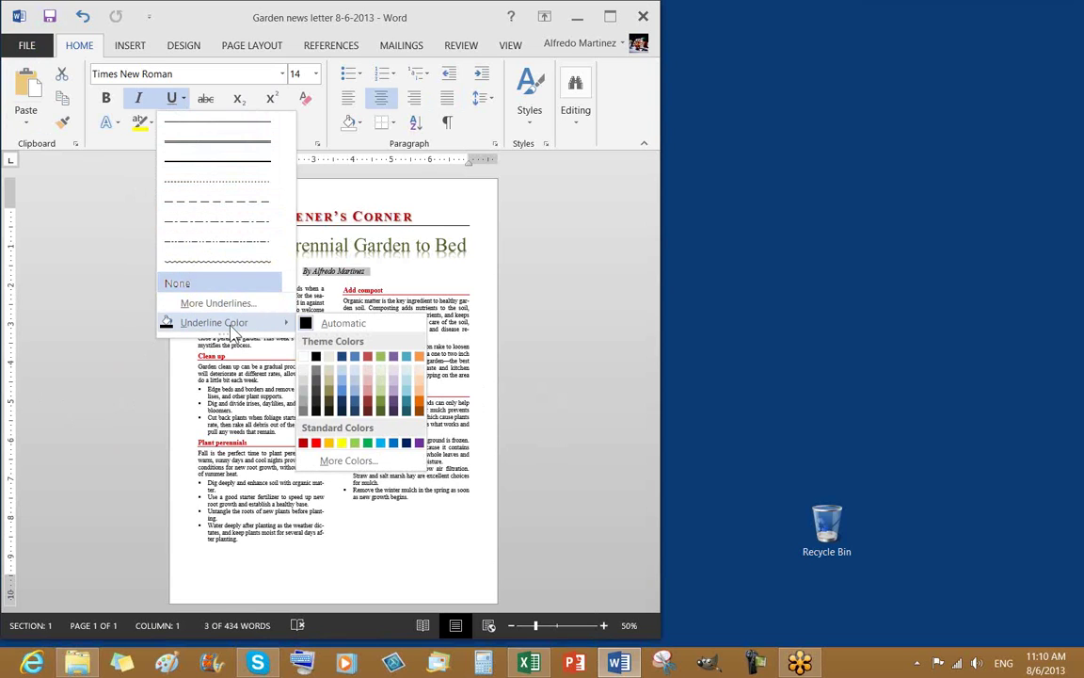
pyautogui.click(184, 126)
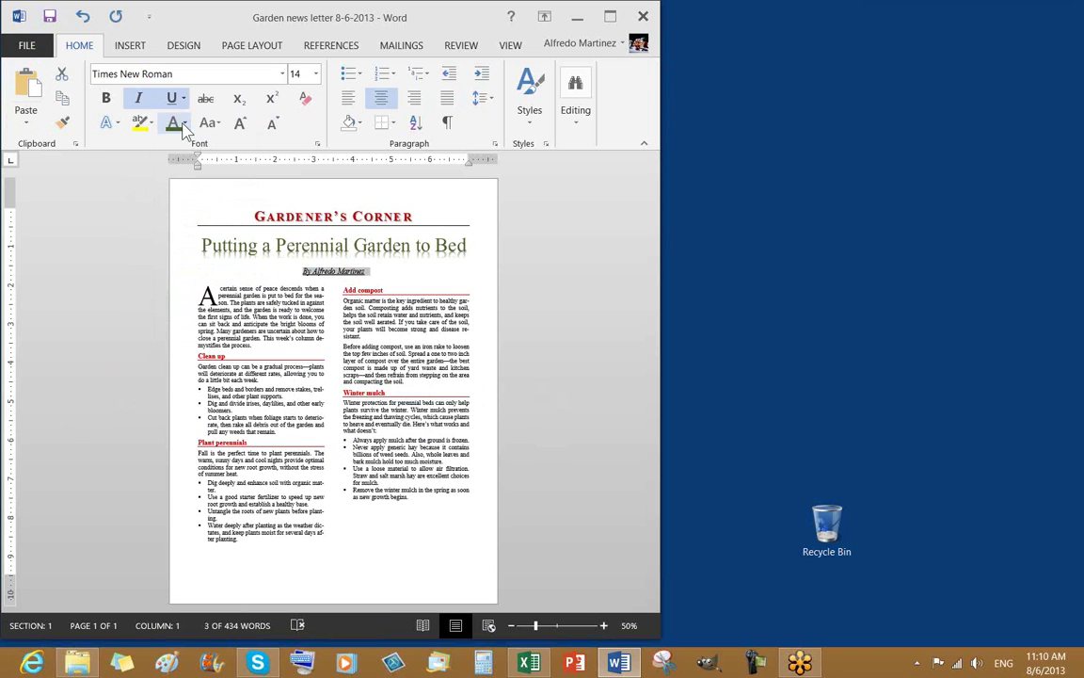
pyautogui.press('Right')
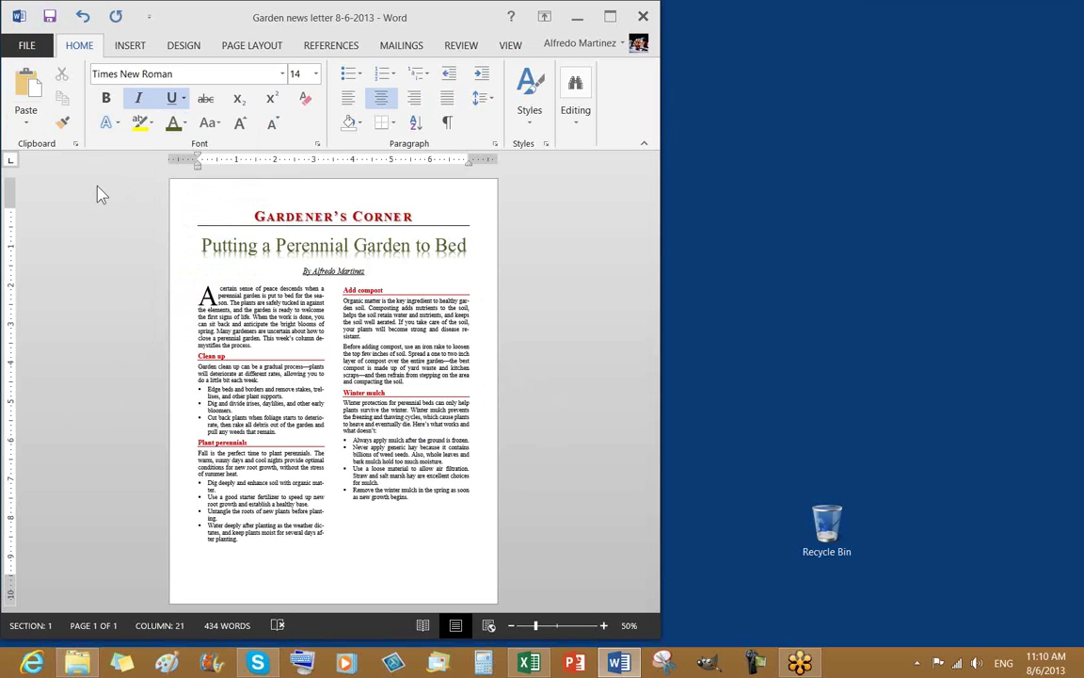
pyautogui.click(49, 17)
pyautogui.doubleClick(197, 287)
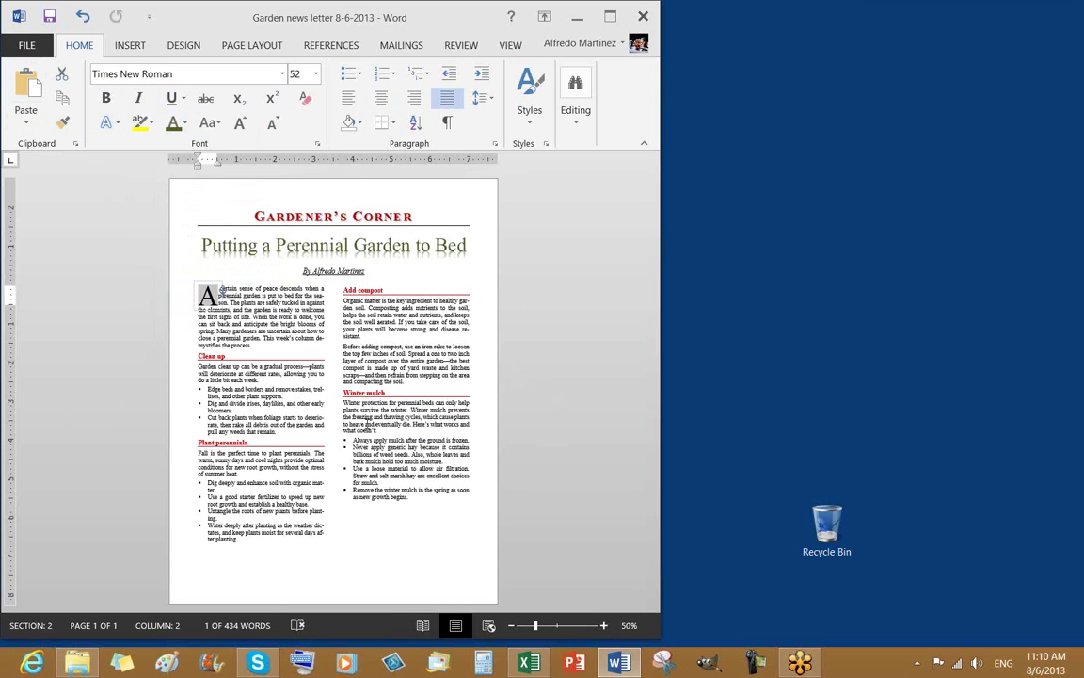
pyautogui.click(331, 430)
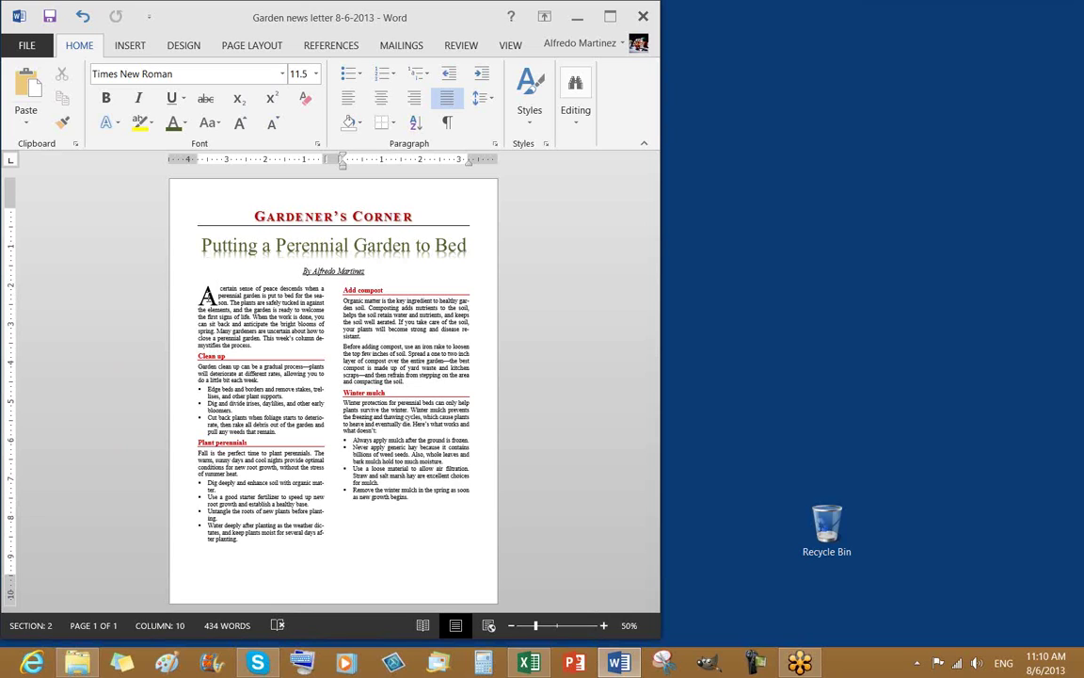
pyautogui.click(219, 293)
pyautogui.press('Right')
pyautogui.press('Right')
pyautogui.press('Right')
pyautogui.press('Right')
pyautogui.press('Right')
pyautogui.press('Right')
pyautogui.press('Right')
pyautogui.press('Right')
pyautogui.press('Right')
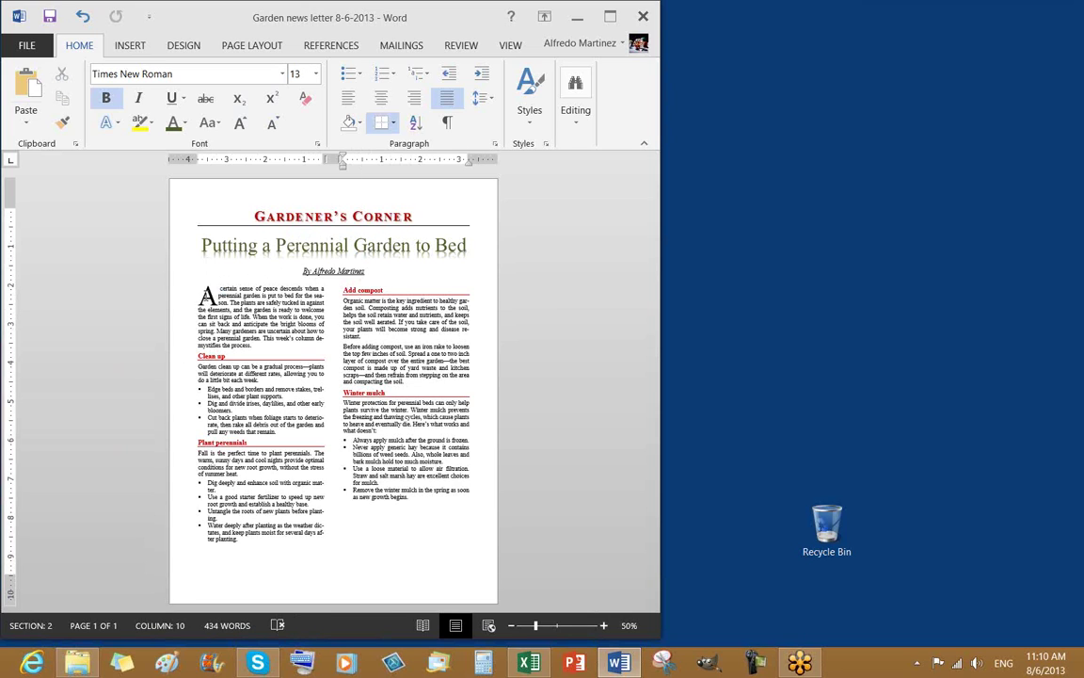
pyautogui.click(206, 296)
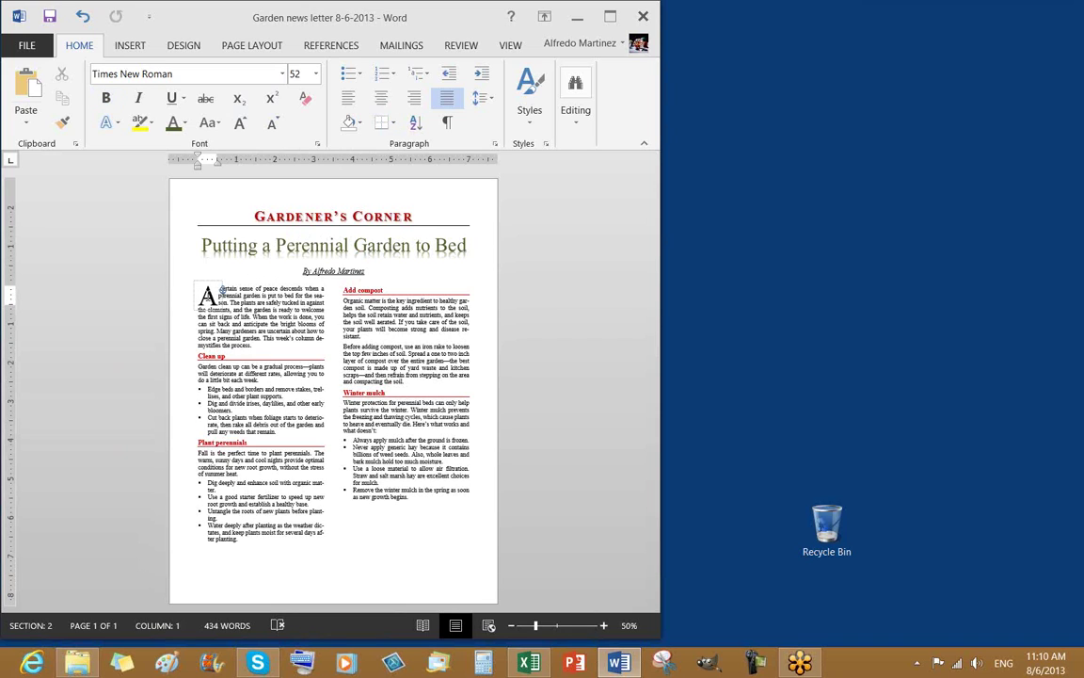
pyautogui.doubleClick(205, 294)
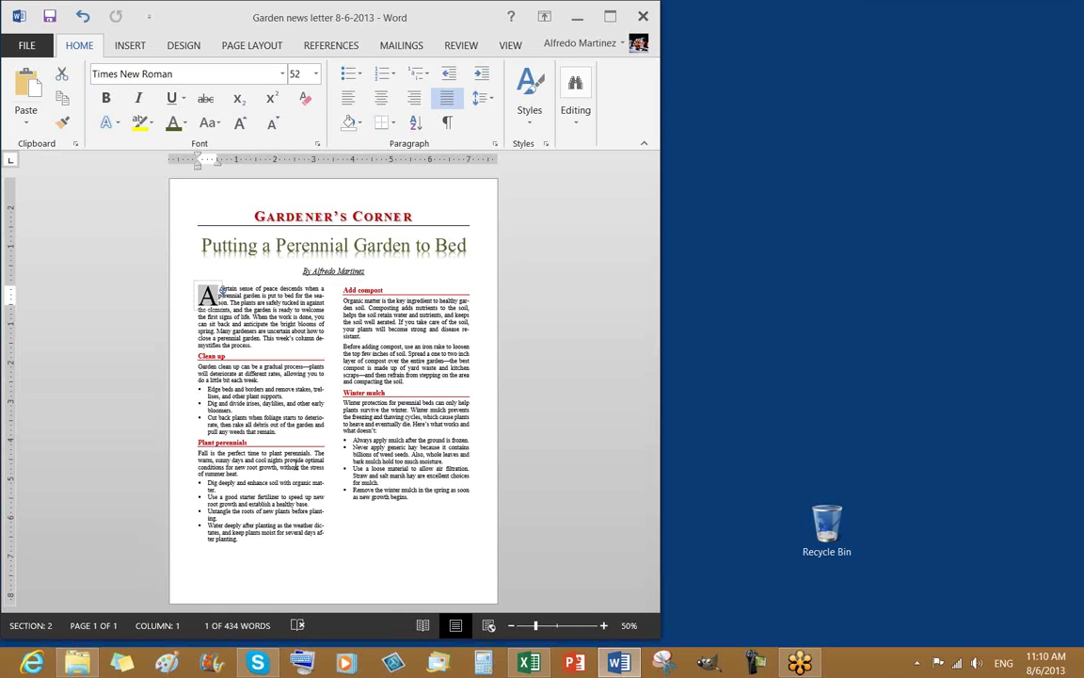
pyautogui.click(184, 124)
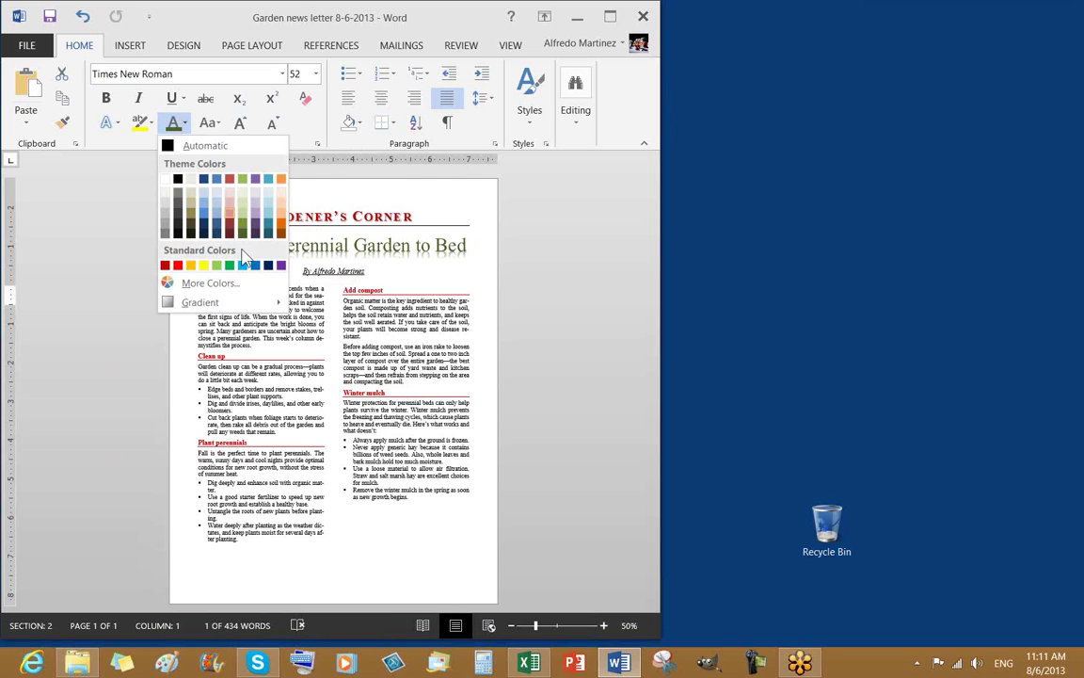
pyautogui.click(242, 231)
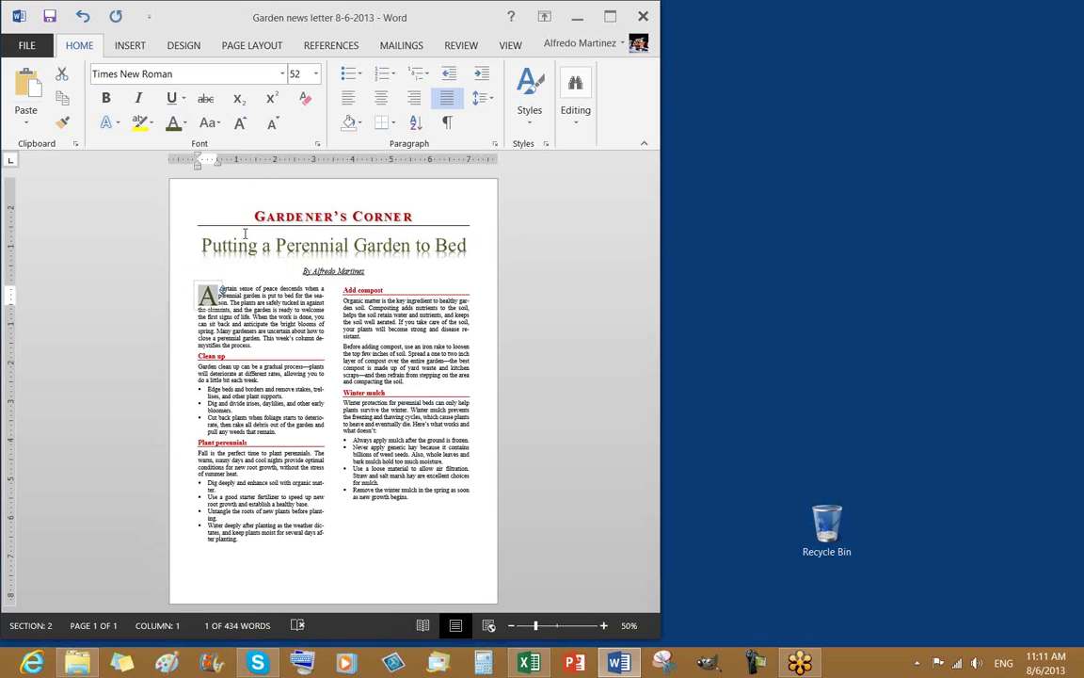
pyautogui.click(254, 345)
pyautogui.click(340, 381)
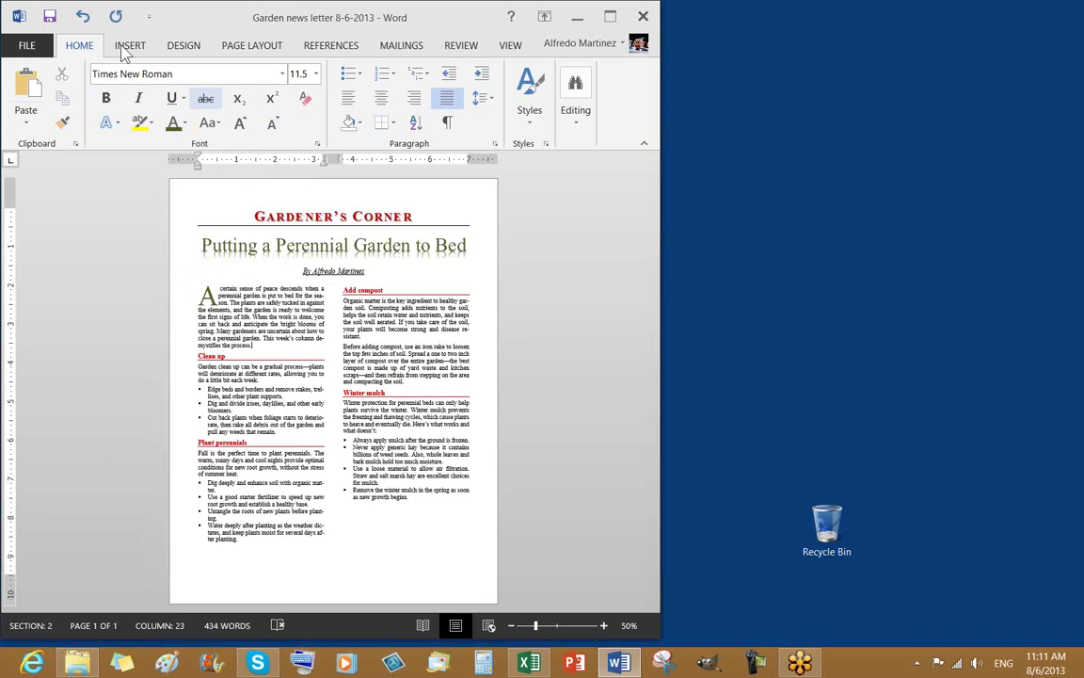
pyautogui.click(51, 20)
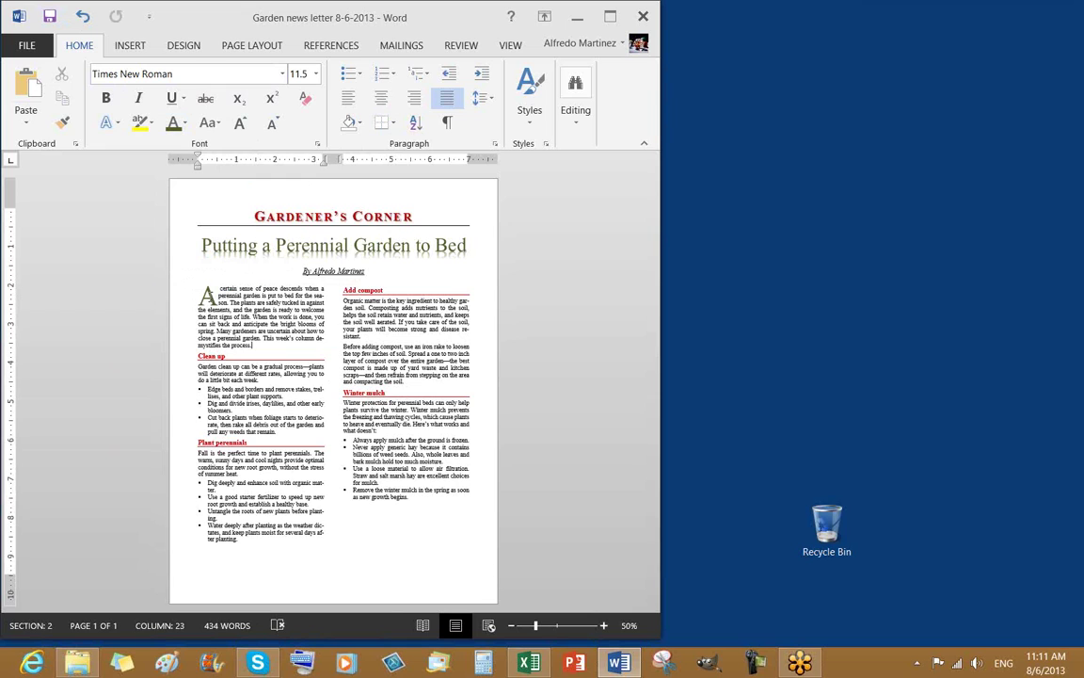
pyautogui.doubleClick(213, 299)
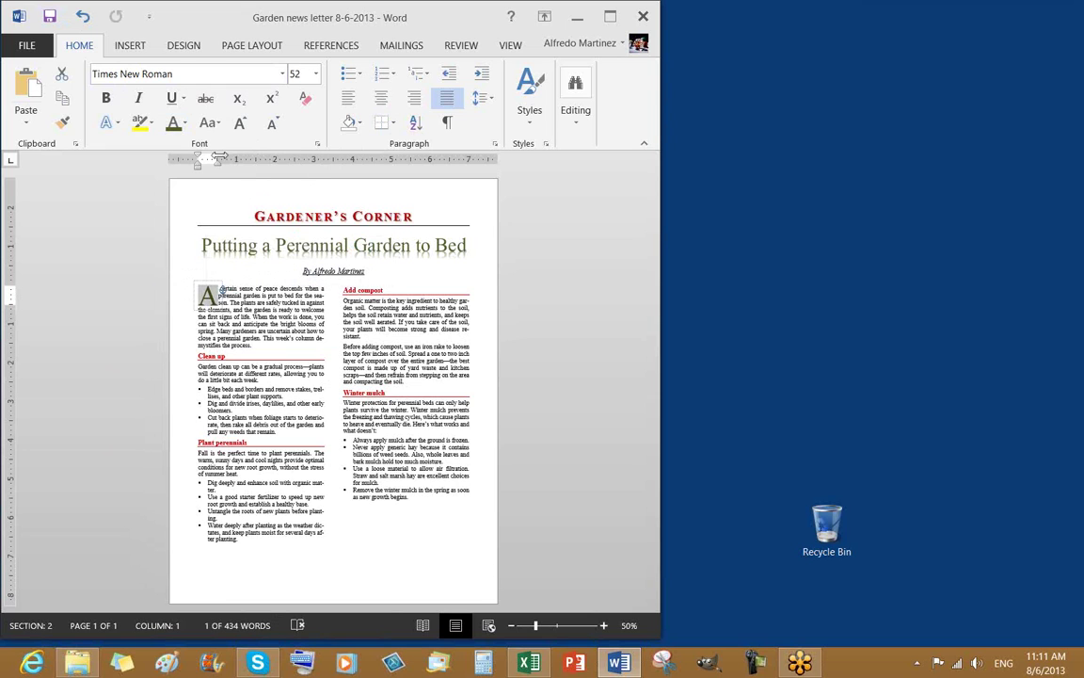
pyautogui.click(186, 125)
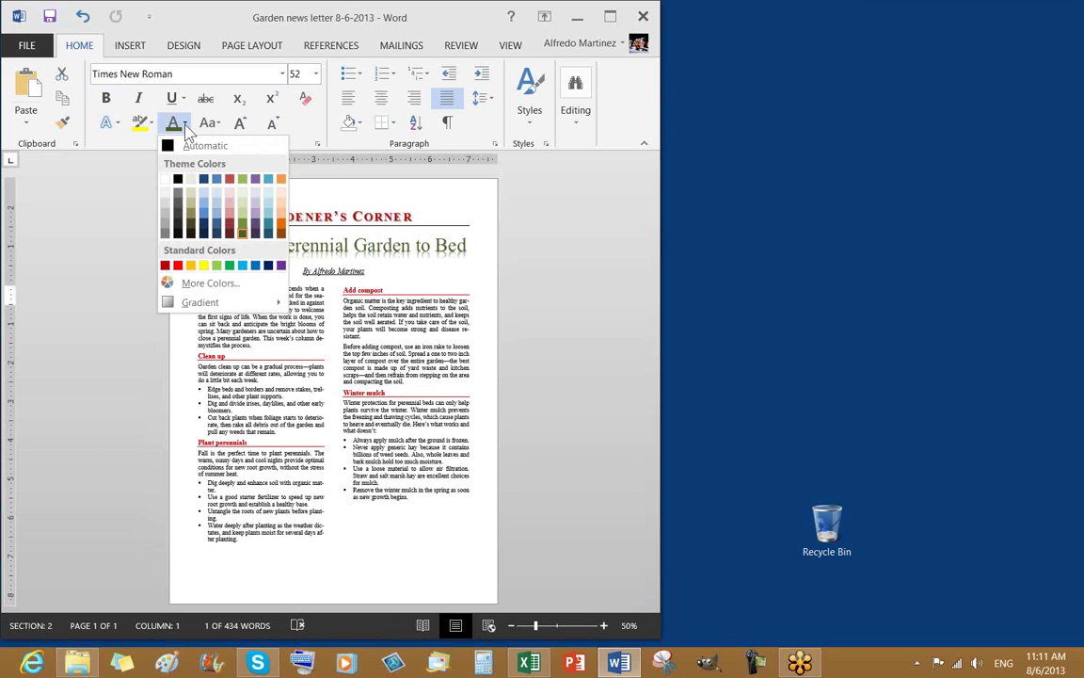
pyautogui.click(185, 129)
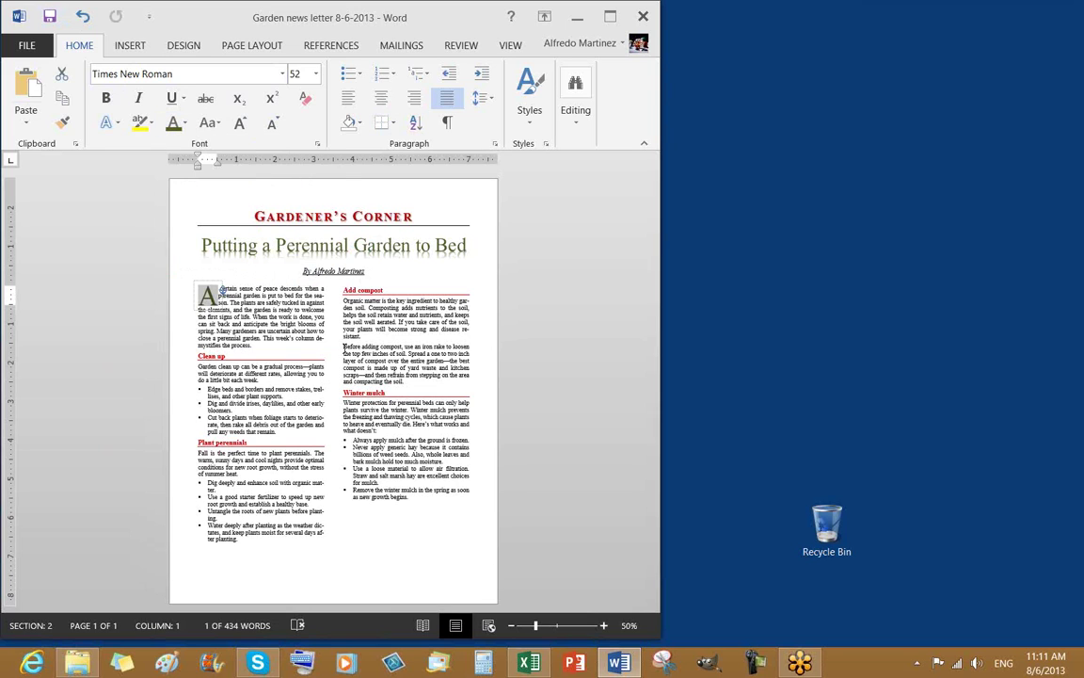
pyautogui.click(311, 313)
pyautogui.click(50, 17)
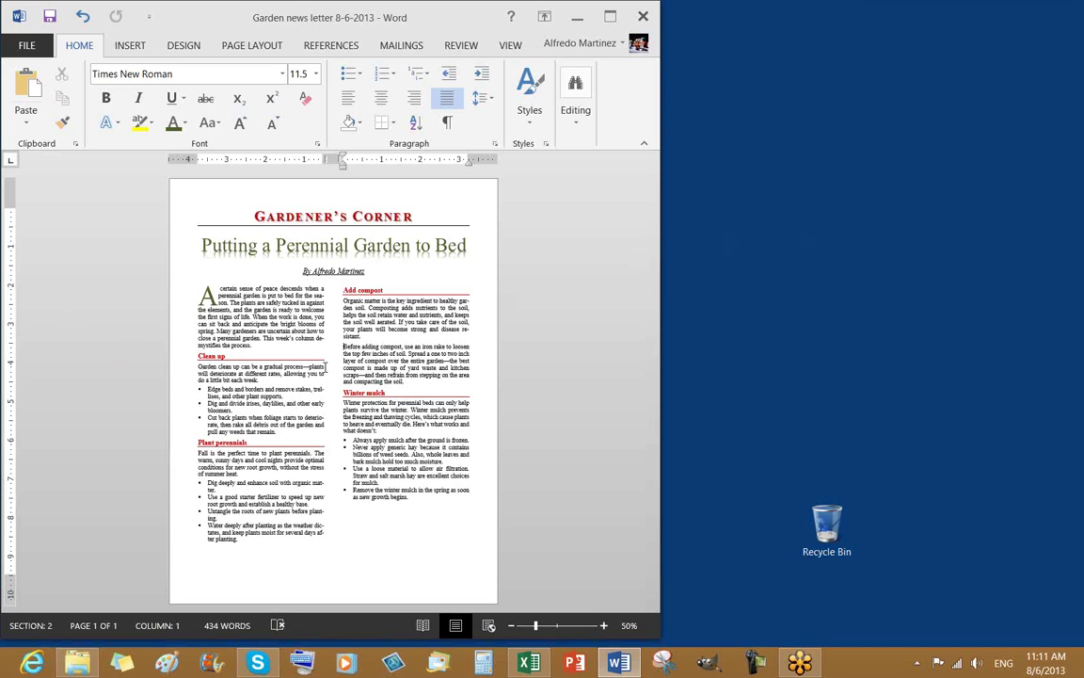
# Step: With the cursor in the article text, open Online Pictures from the Insert tab
pyautogui.click(376, 438)
pyautogui.click(128, 47)
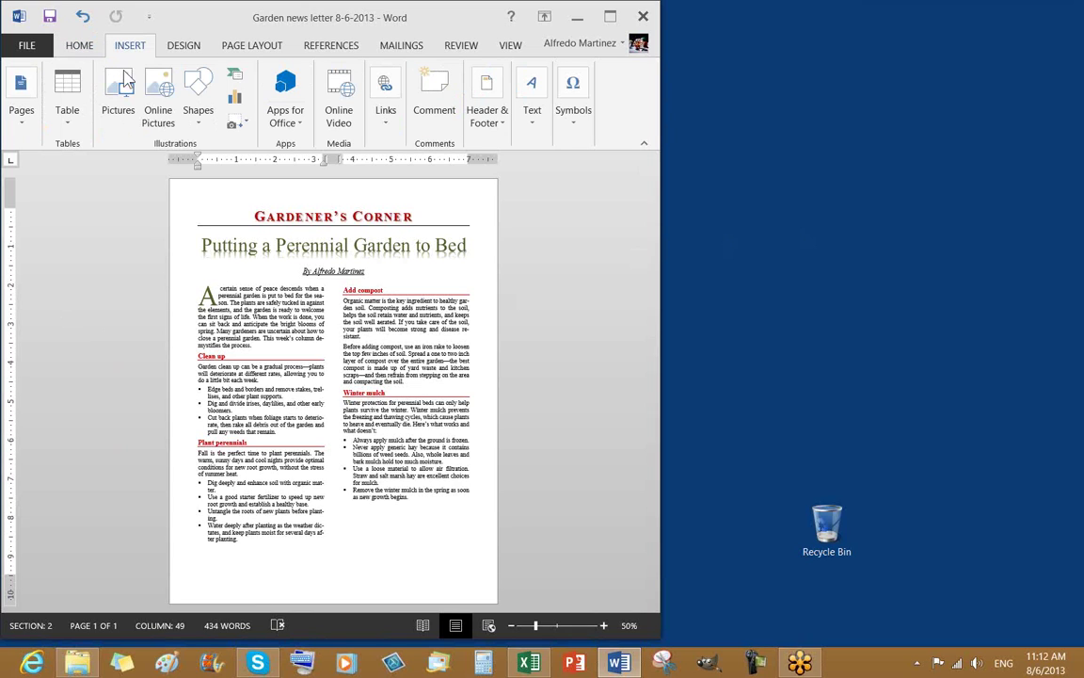
pyautogui.click(160, 121)
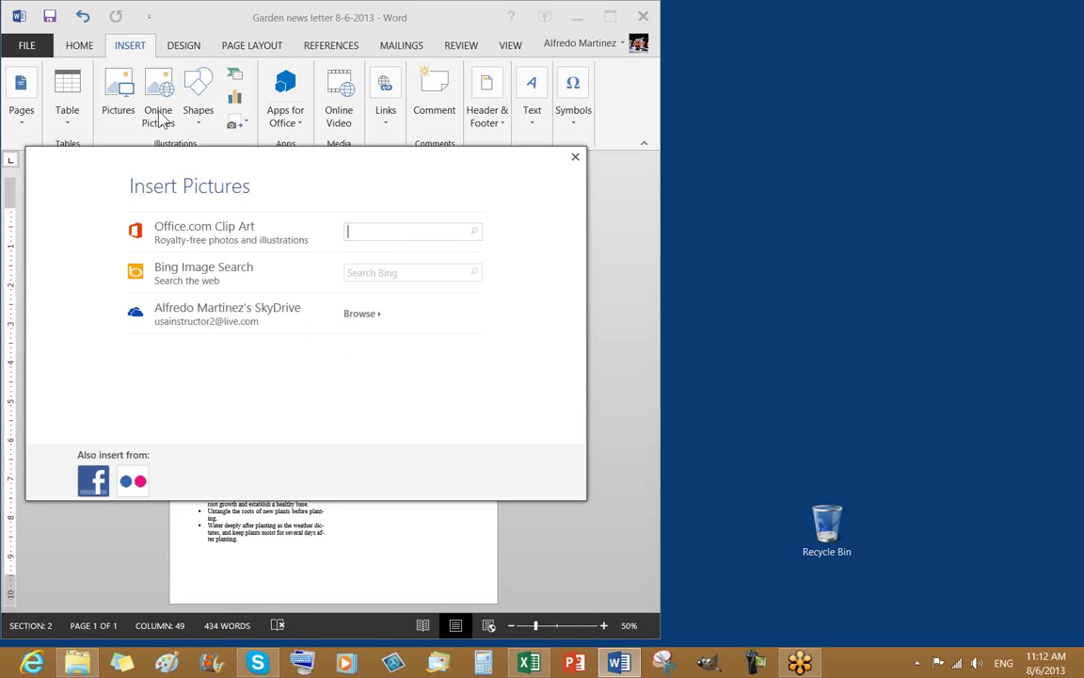
# Step: Search Office.com Clip Art for 'perennial', then replace the search with 'flowers'
pyautogui.write('perennial')
pyautogui.press('Return')
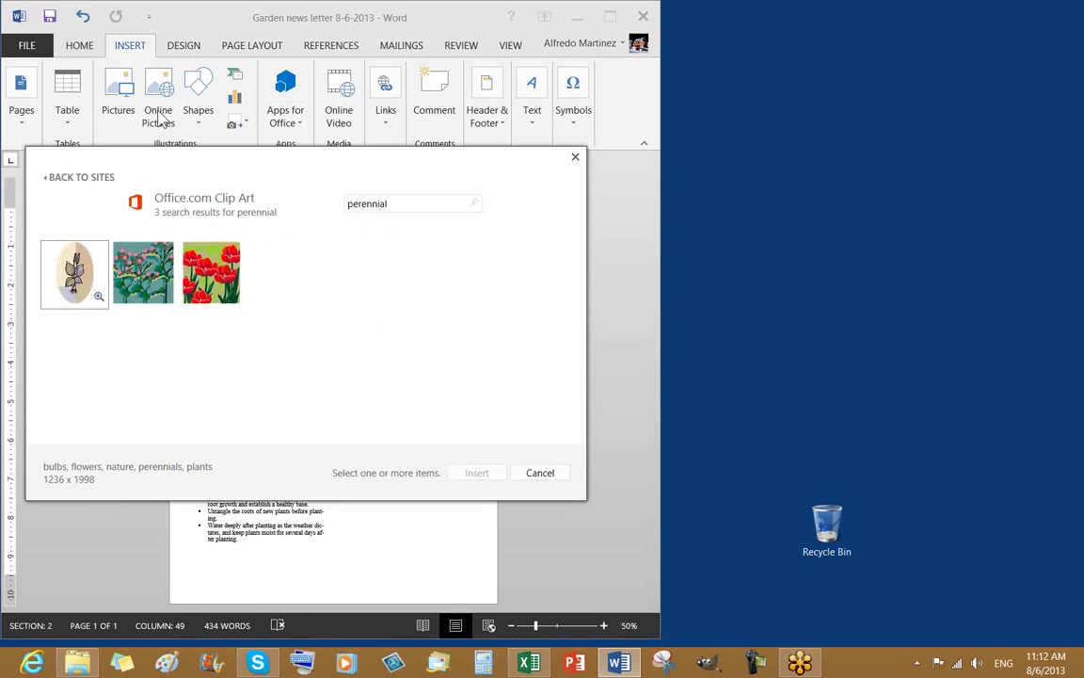
pyautogui.click(436, 202)
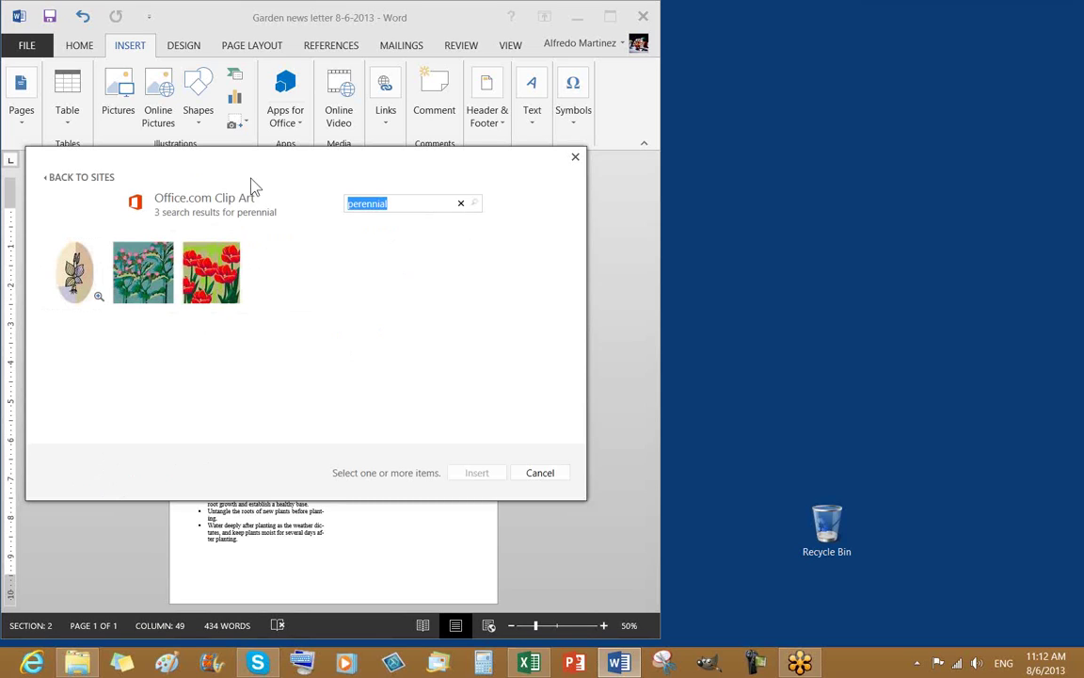
pyautogui.write('flowers')
pyautogui.press('Return')
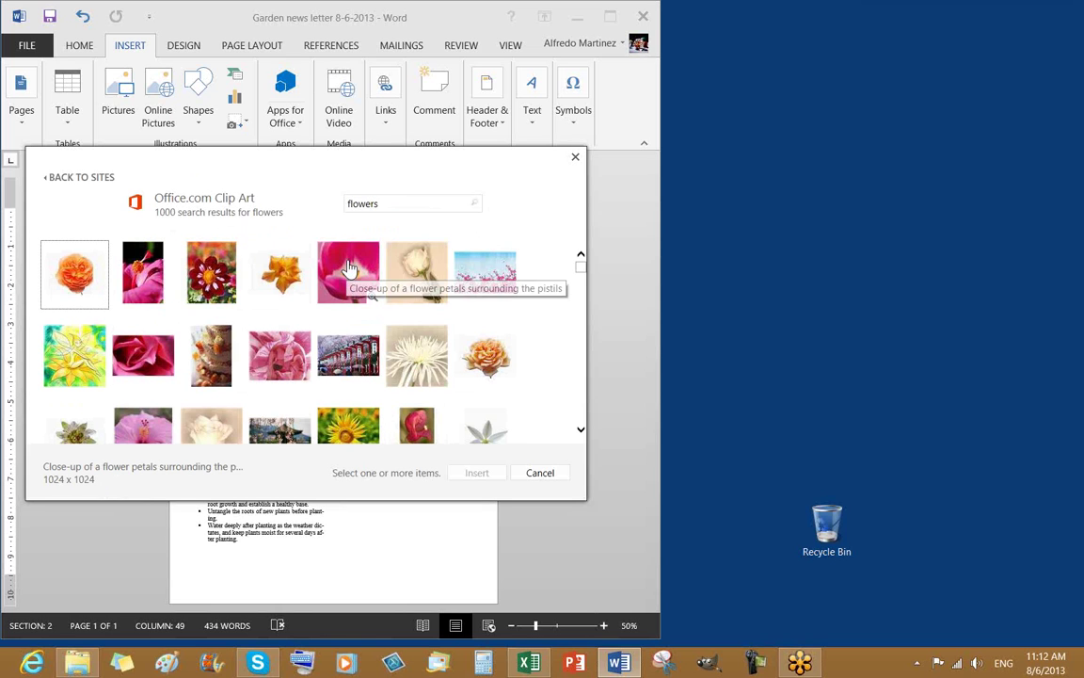
# Step: Scroll the 'flowers' results and select the dahlia bloom photo
pyautogui.click(580, 431)
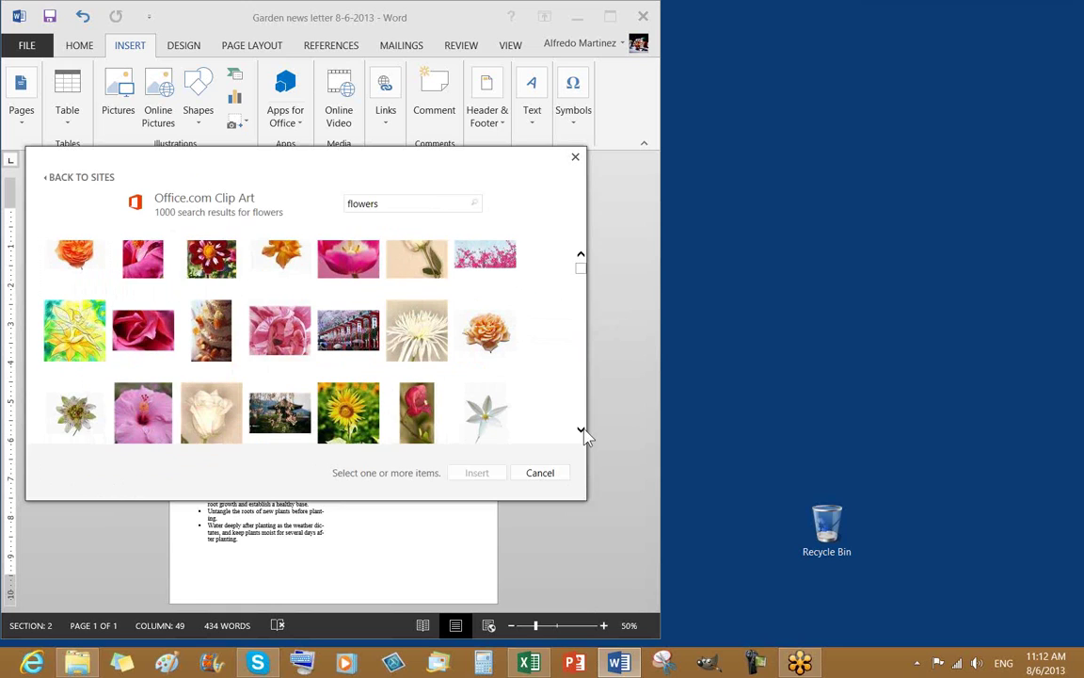
pyautogui.click(580, 431)
pyautogui.click(581, 431)
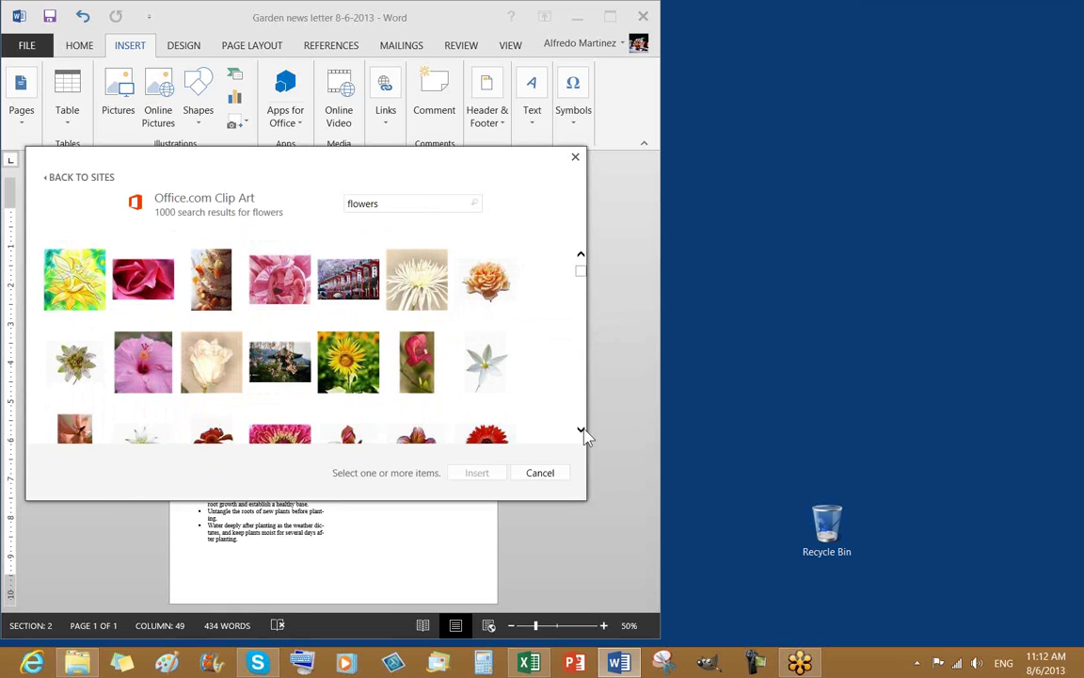
pyautogui.click(581, 431)
pyautogui.click(580, 431)
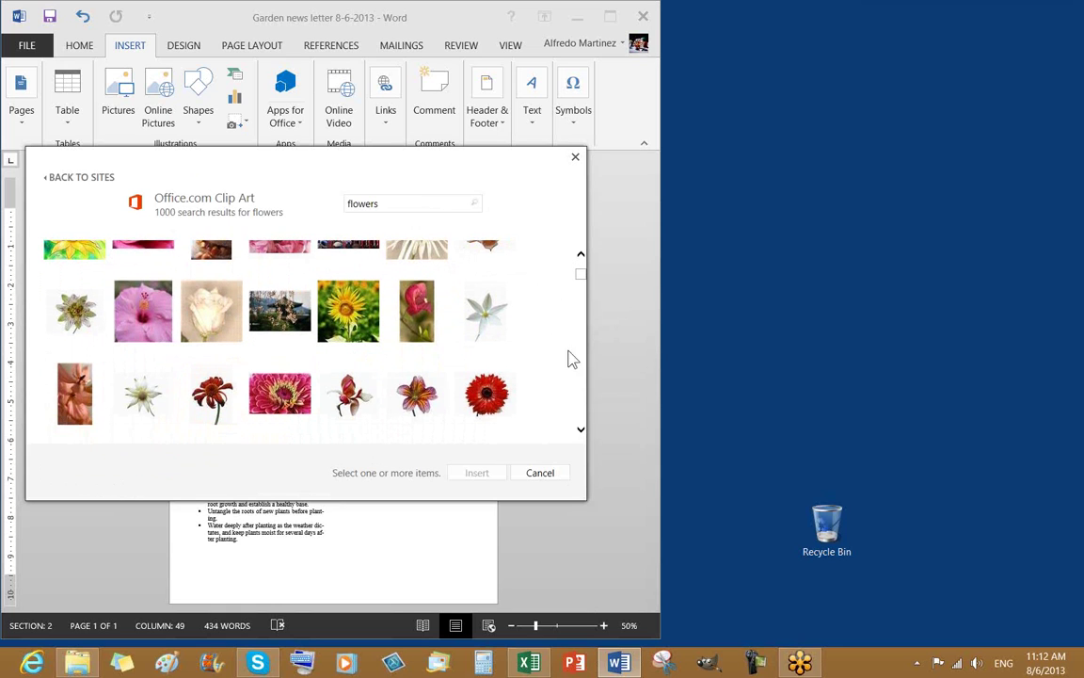
pyautogui.moveTo(584, 275); pyautogui.dragTo(584, 269)
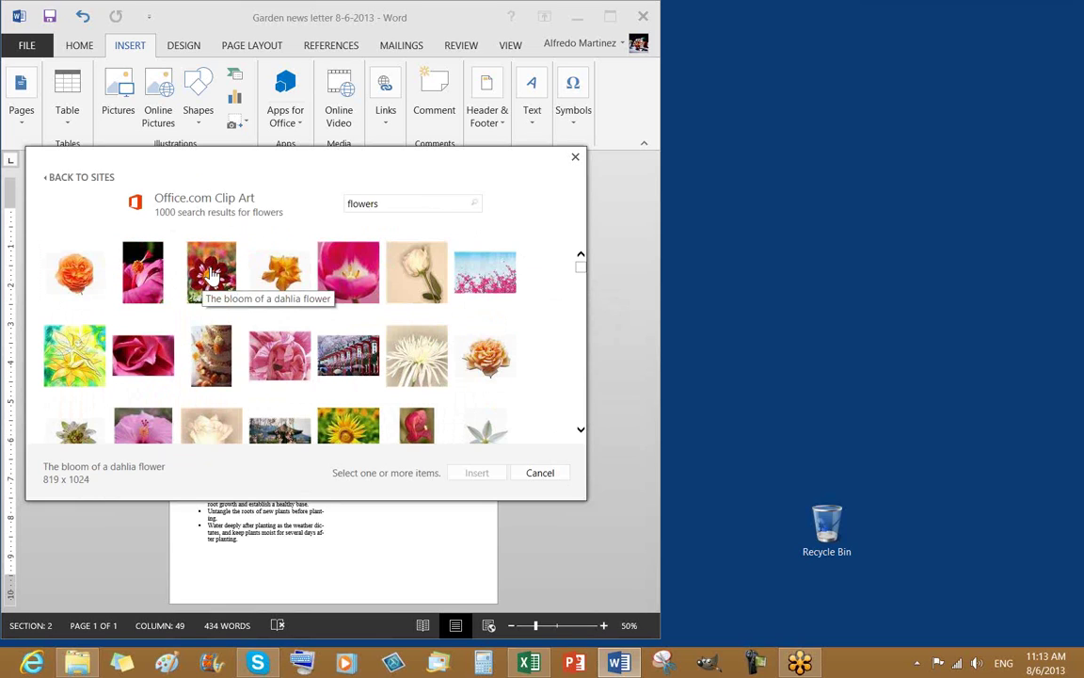
pyautogui.click(377, 209)
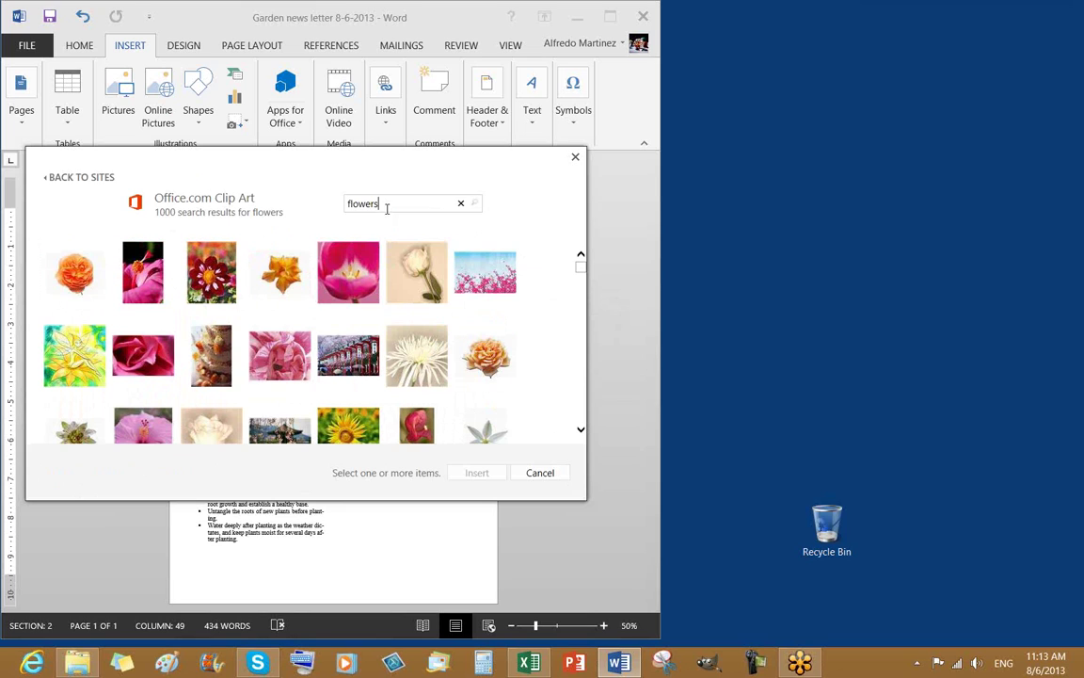
pyautogui.click(213, 271)
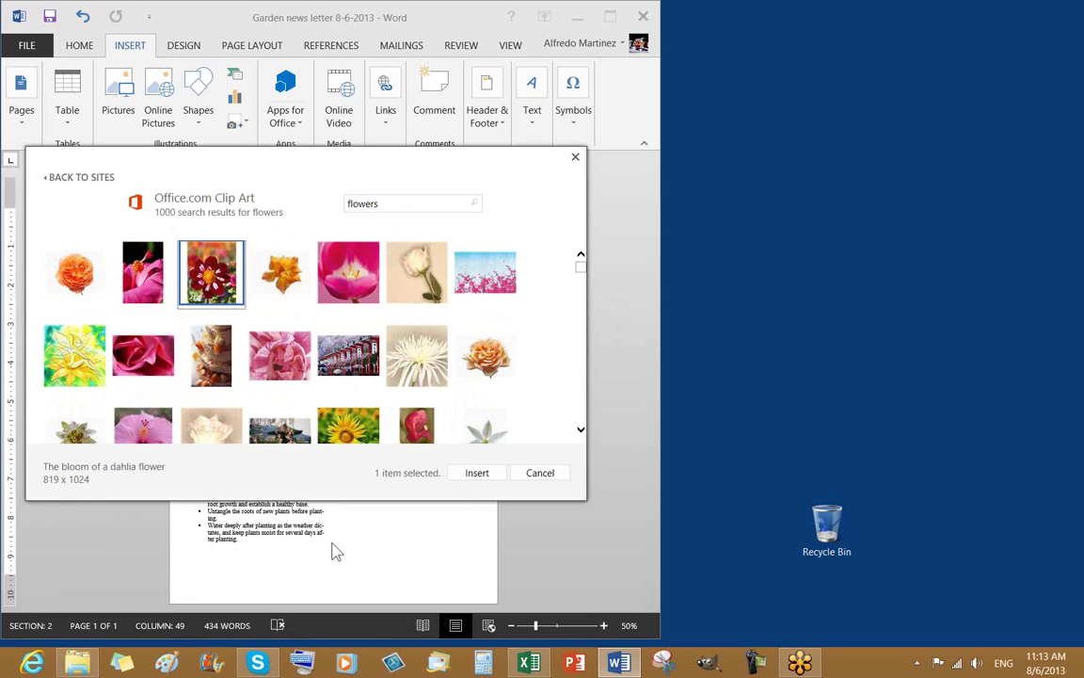
# Step: Insert the dahlia photo and set its text wrapping to Tight
pyautogui.click(478, 474)
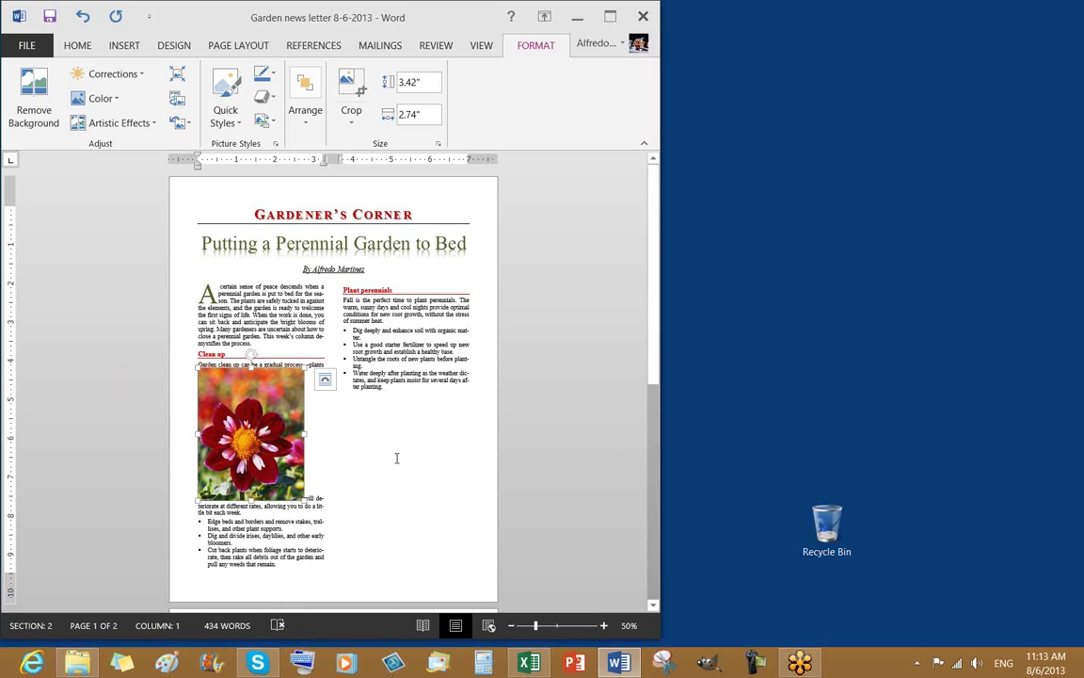
pyautogui.click(324, 381)
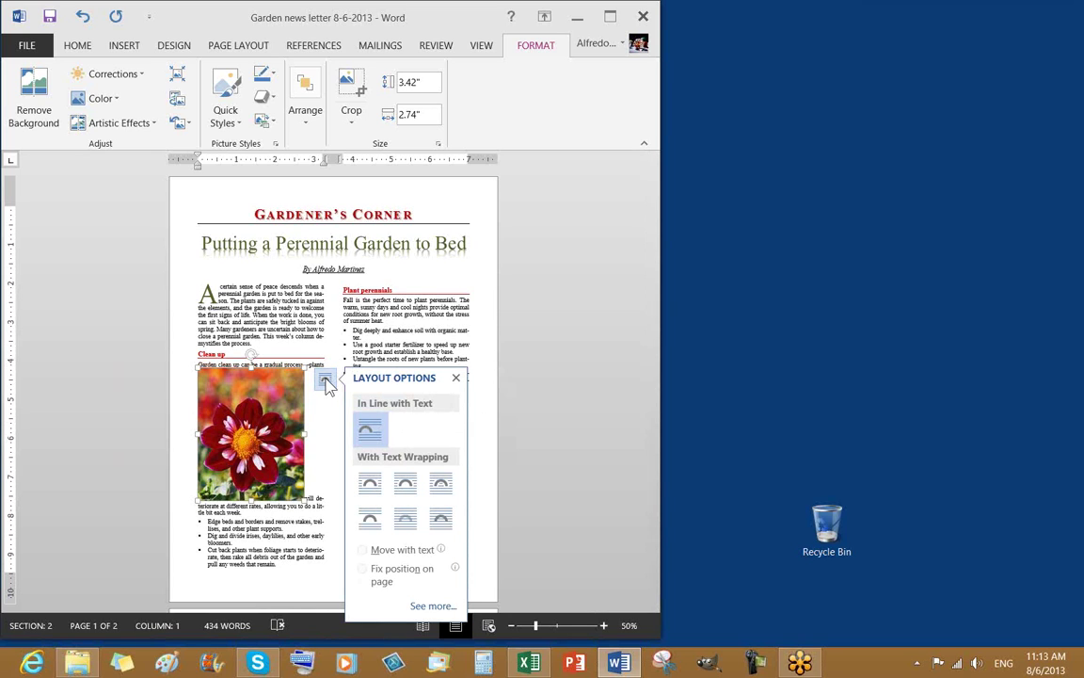
pyautogui.click(405, 485)
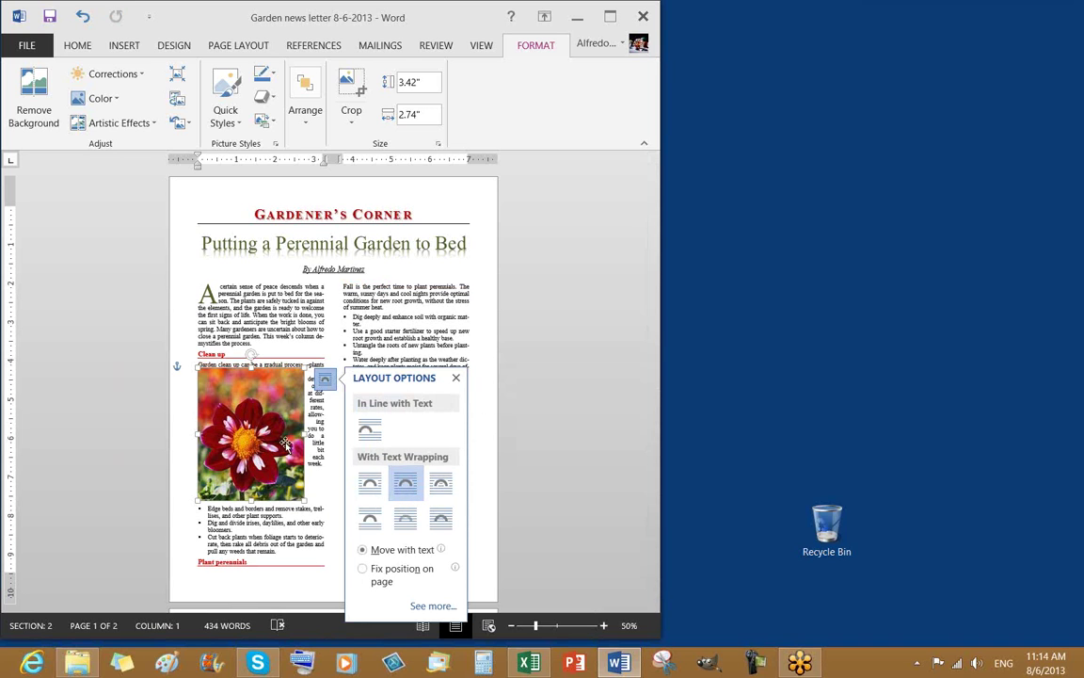
# Step: Move the dahlia photo up and right between the two columns
pyautogui.moveTo(252, 430); pyautogui.dragTo(334, 383)
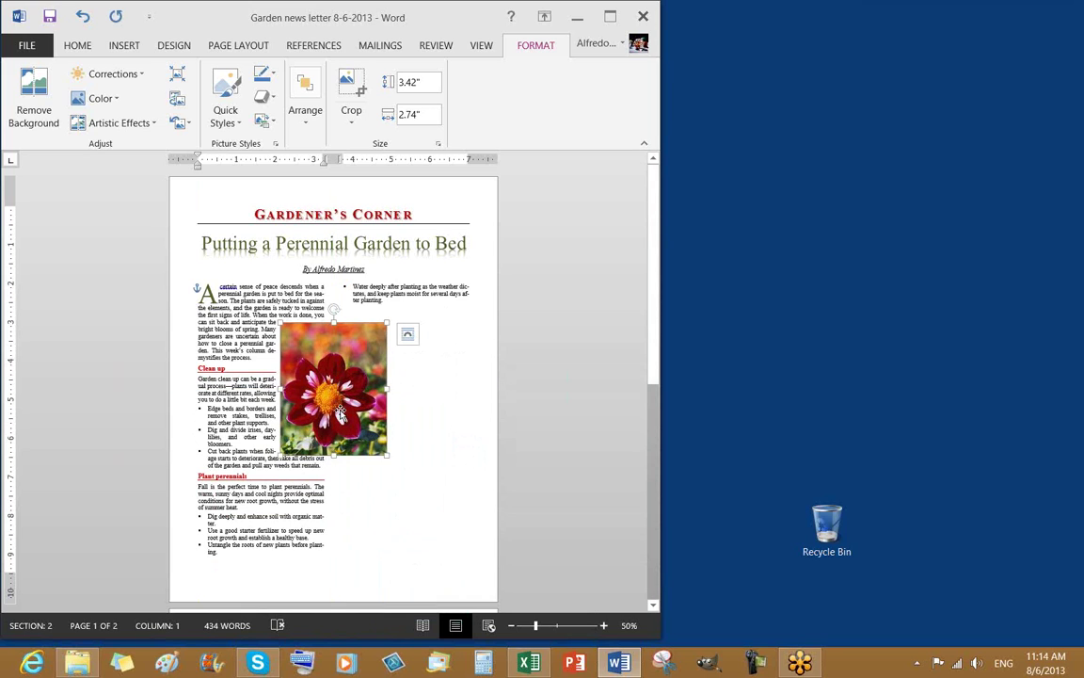
pyautogui.moveTo(345, 403); pyautogui.dragTo(346, 403)
pyautogui.click(407, 335)
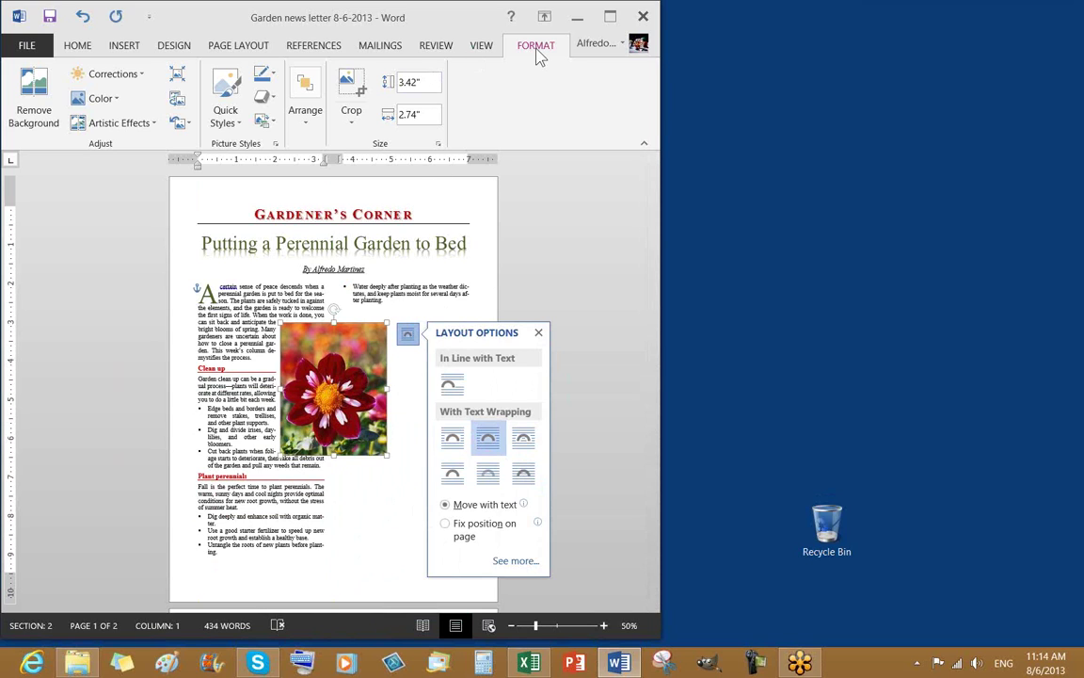
# Step: Apply the Soft Edge Oval picture style to the dahlia photo
pyautogui.click(231, 111)
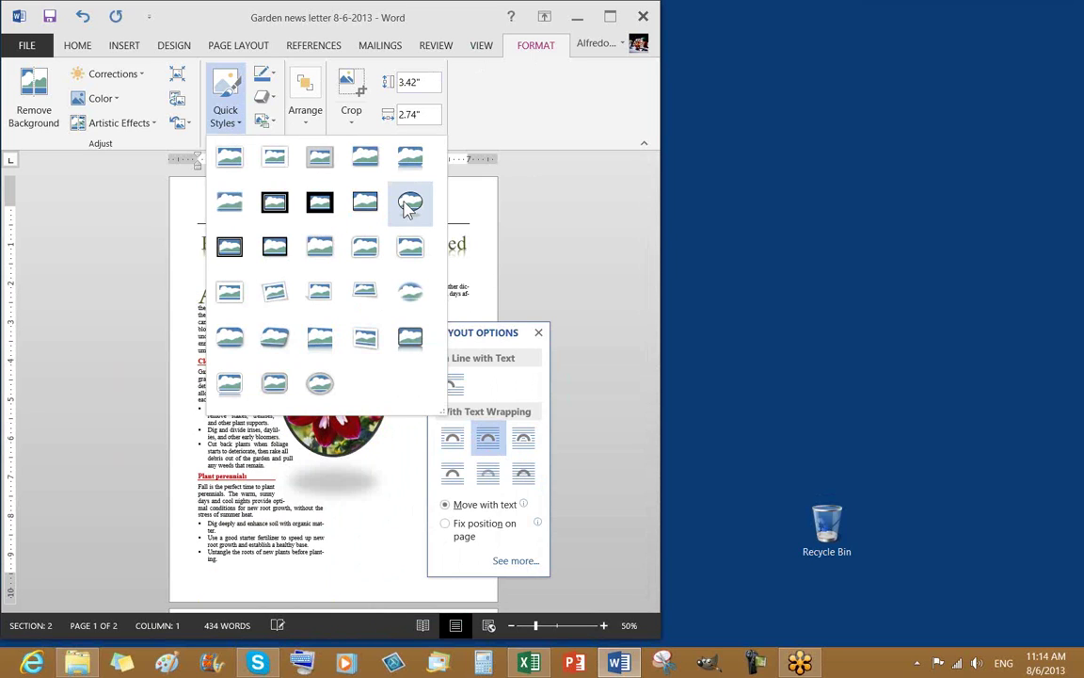
pyautogui.click(409, 299)
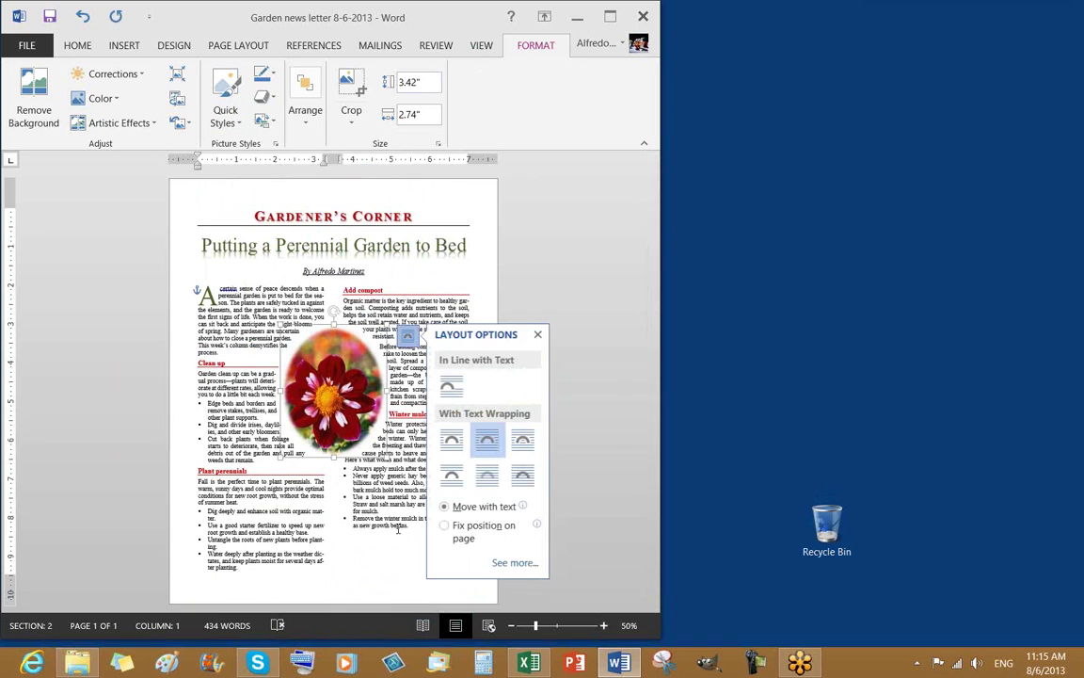
pyautogui.click(578, 265)
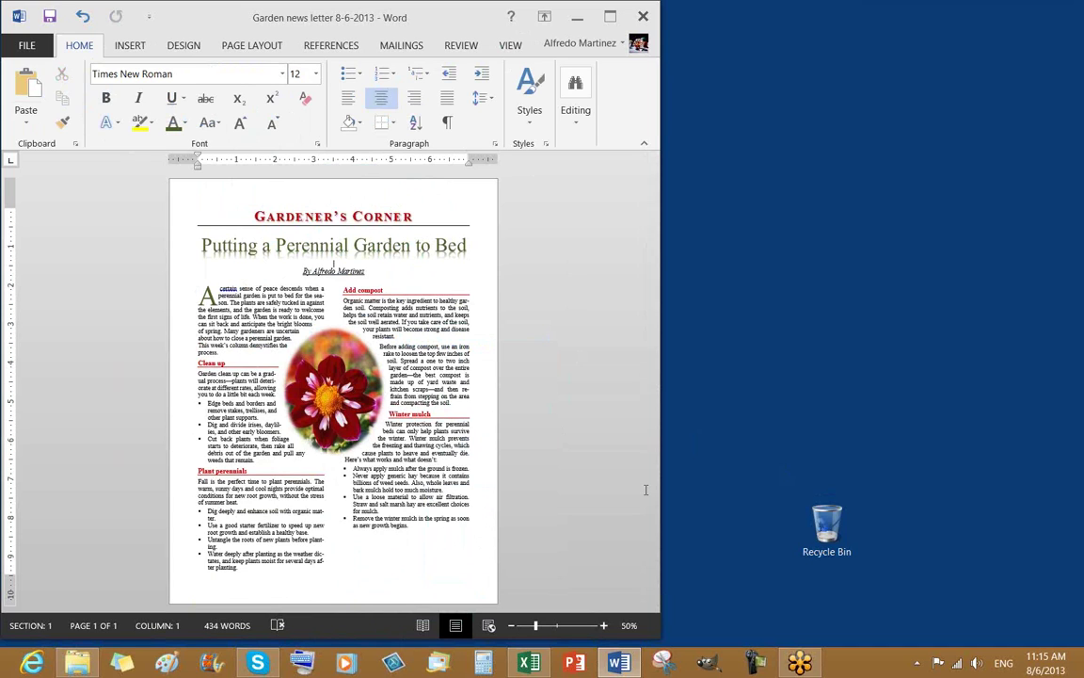
# Step: Reapply Soft Edge Oval to the selected dahlia photo and save the newsletter
pyautogui.click(310, 356)
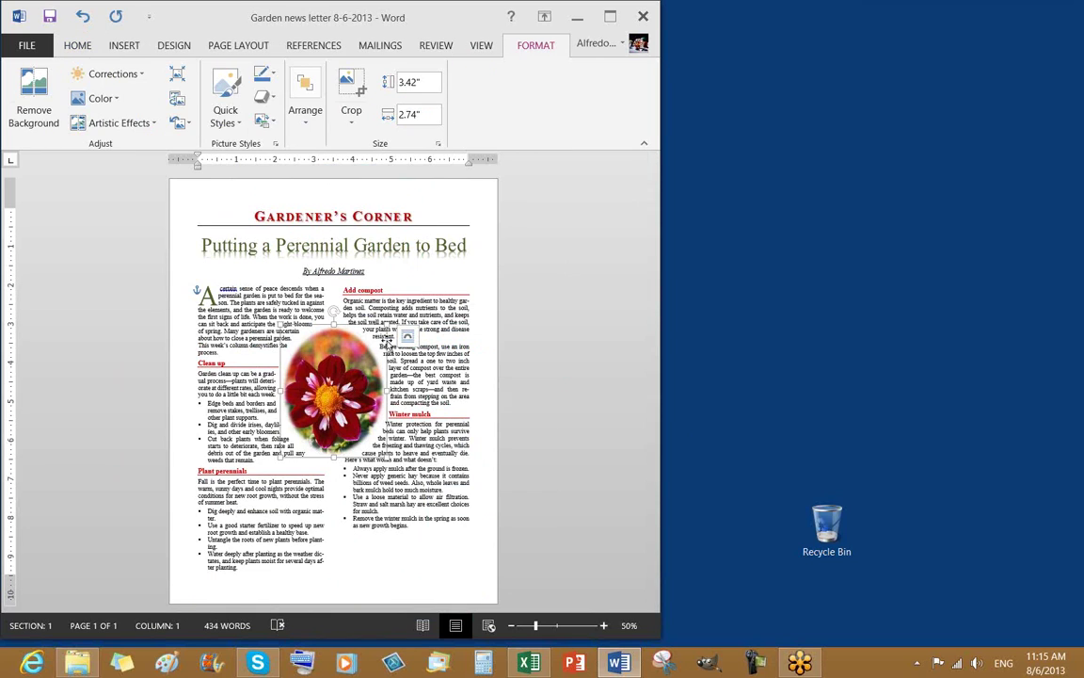
pyautogui.click(233, 124)
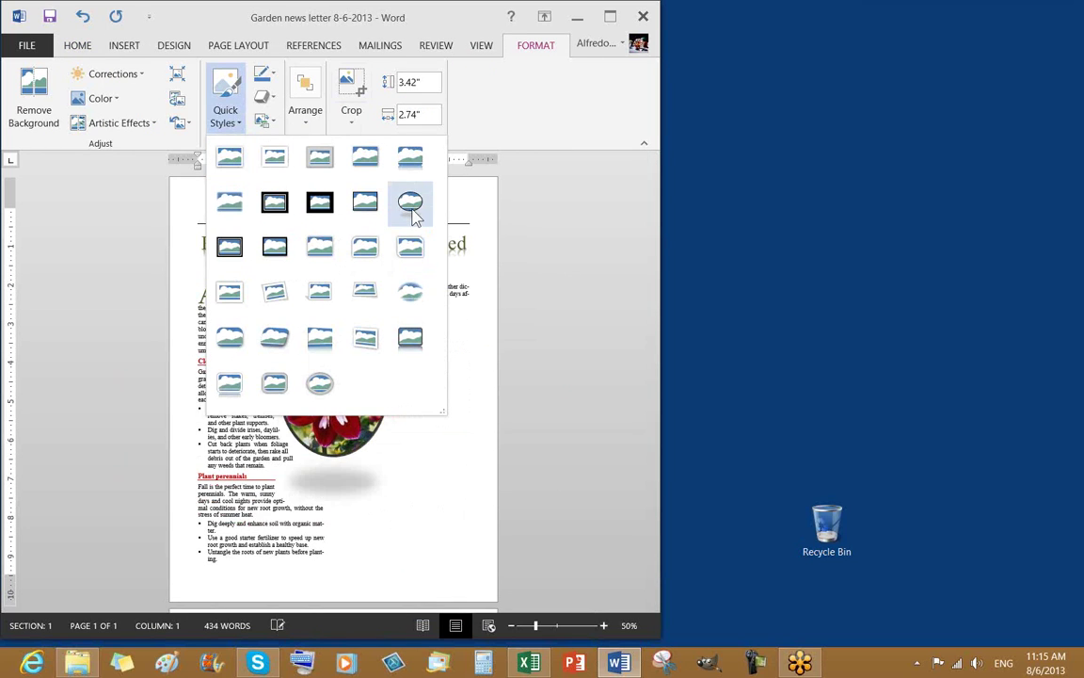
pyautogui.click(412, 297)
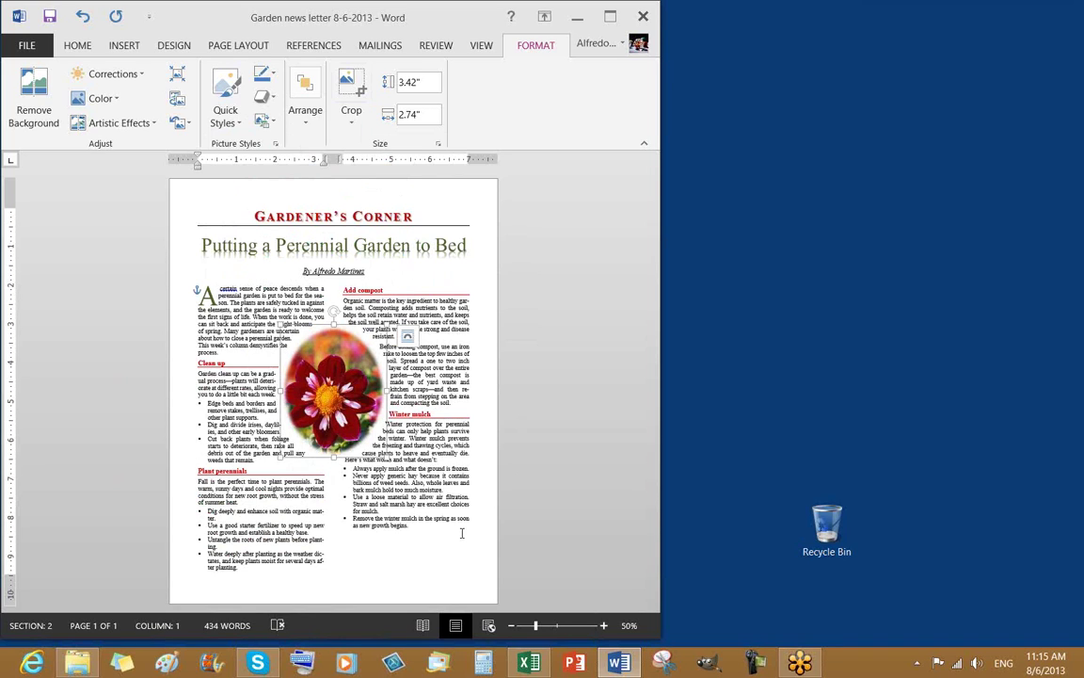
pyautogui.click(471, 207)
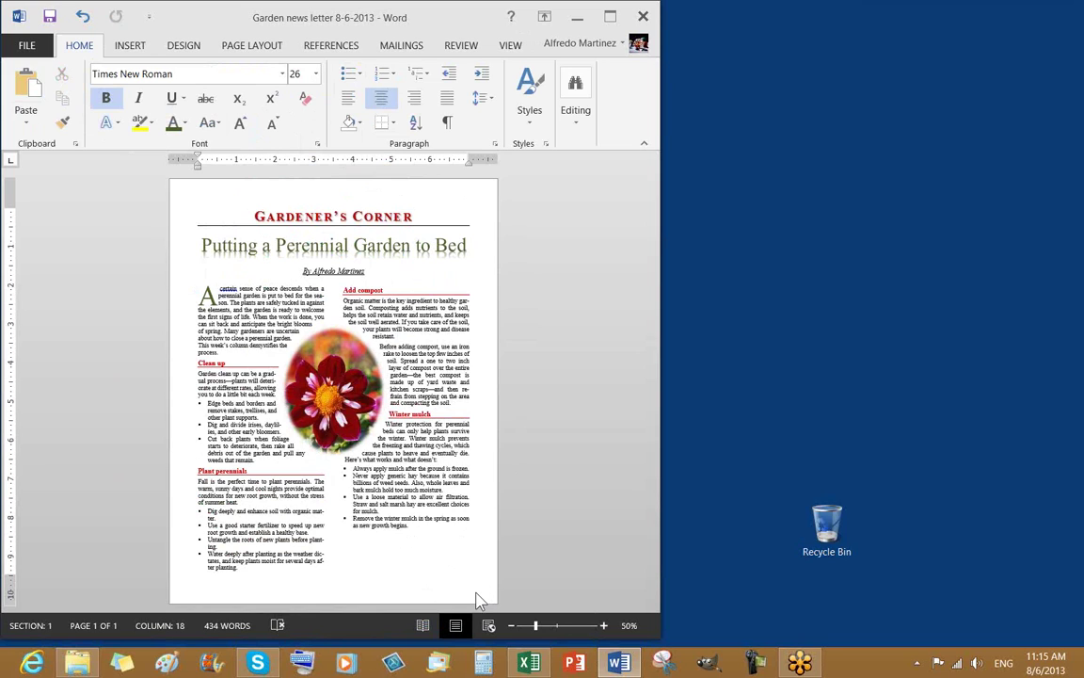
pyautogui.click(50, 18)
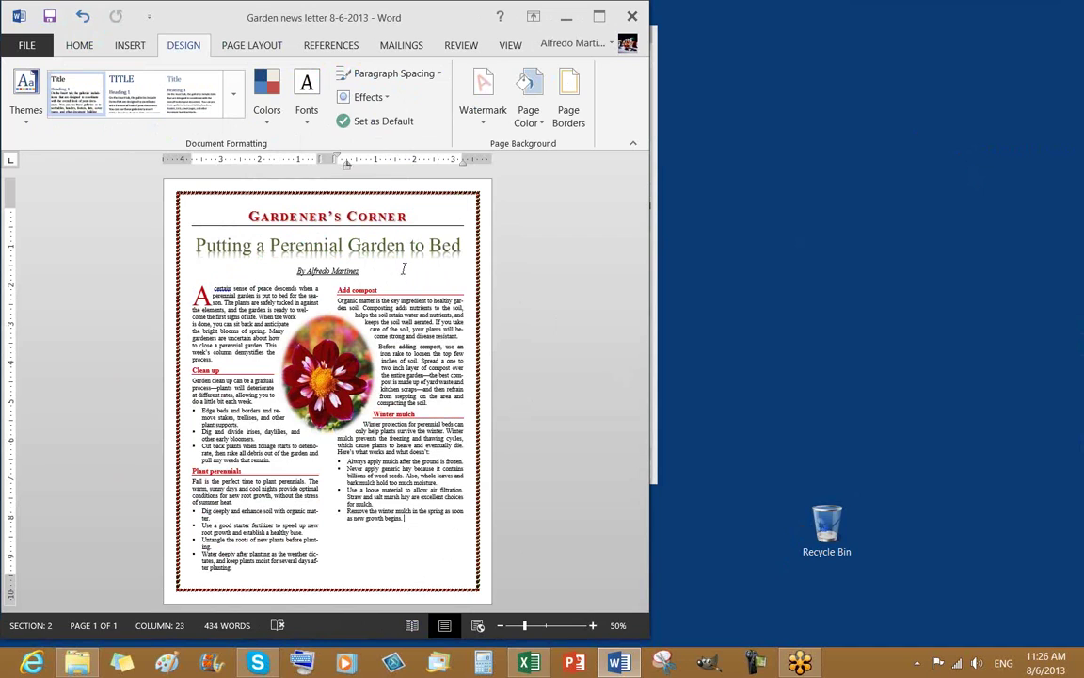
# Step: Frame the whole document with the red flower art page border
pyautogui.click(380, 270)
pyautogui.click(569, 106)
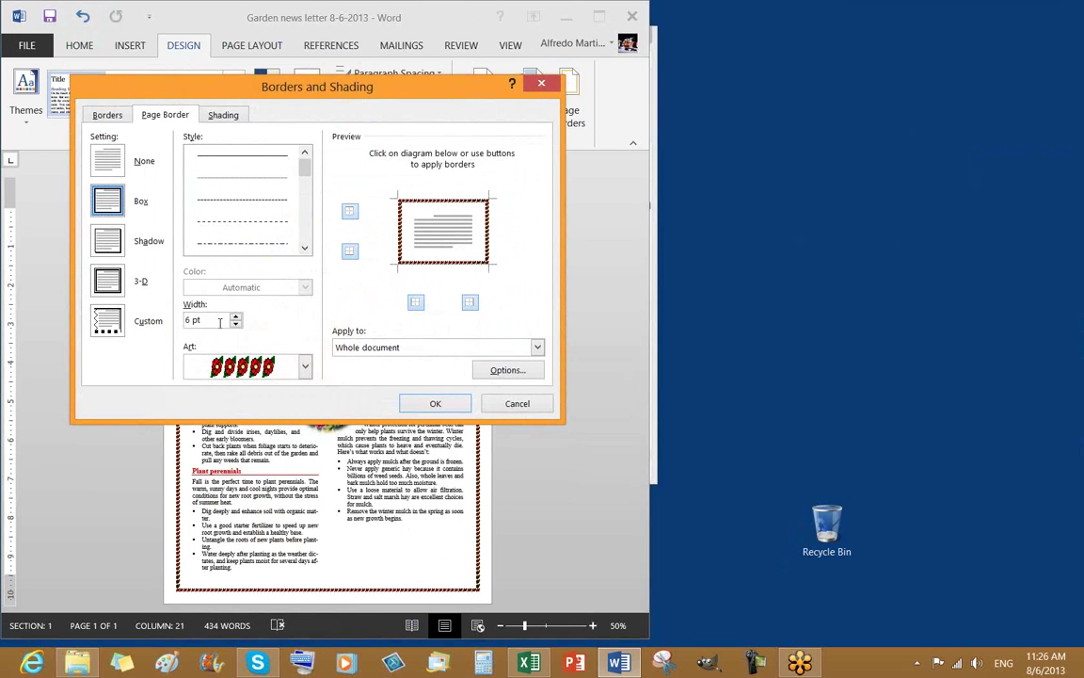
pyautogui.click(307, 367)
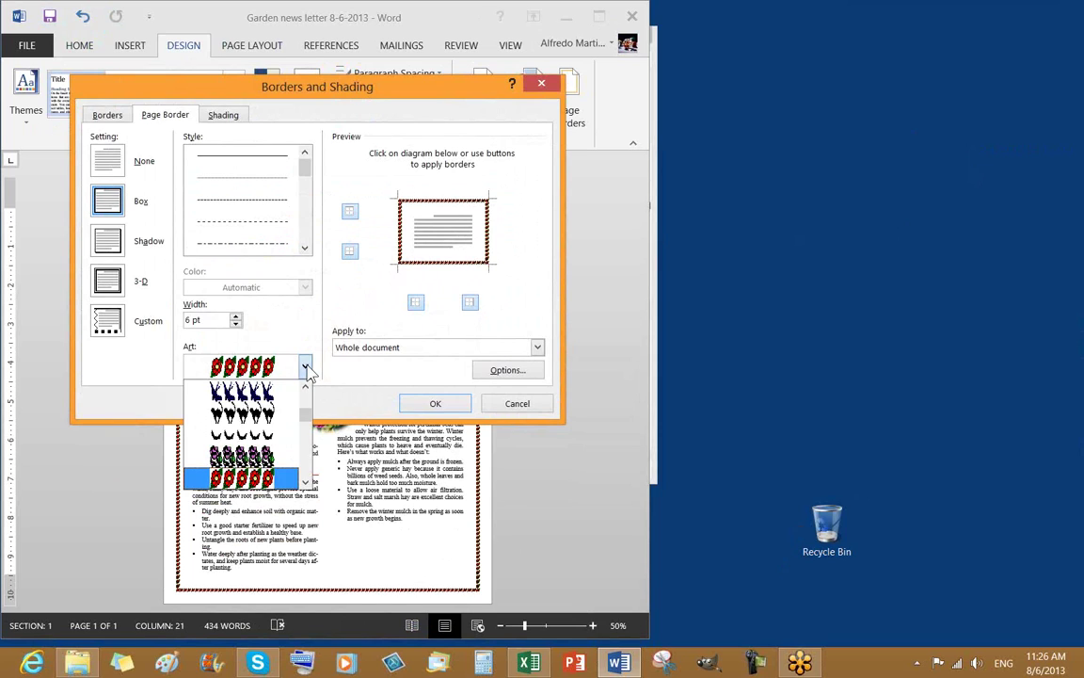
pyautogui.click(307, 367)
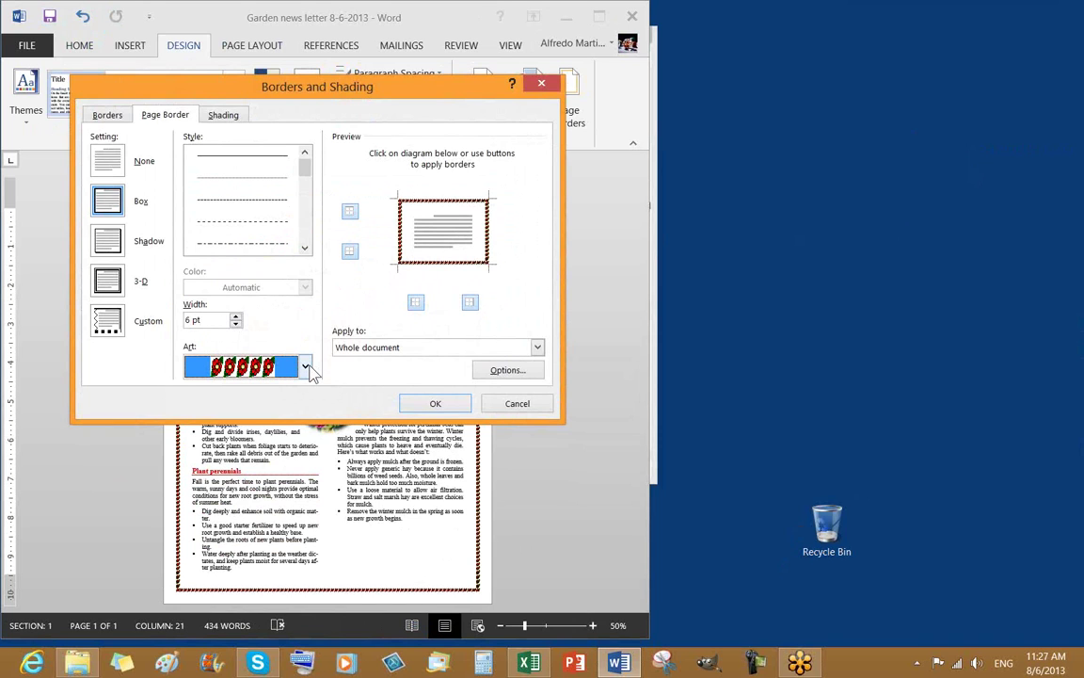
pyautogui.click(435, 402)
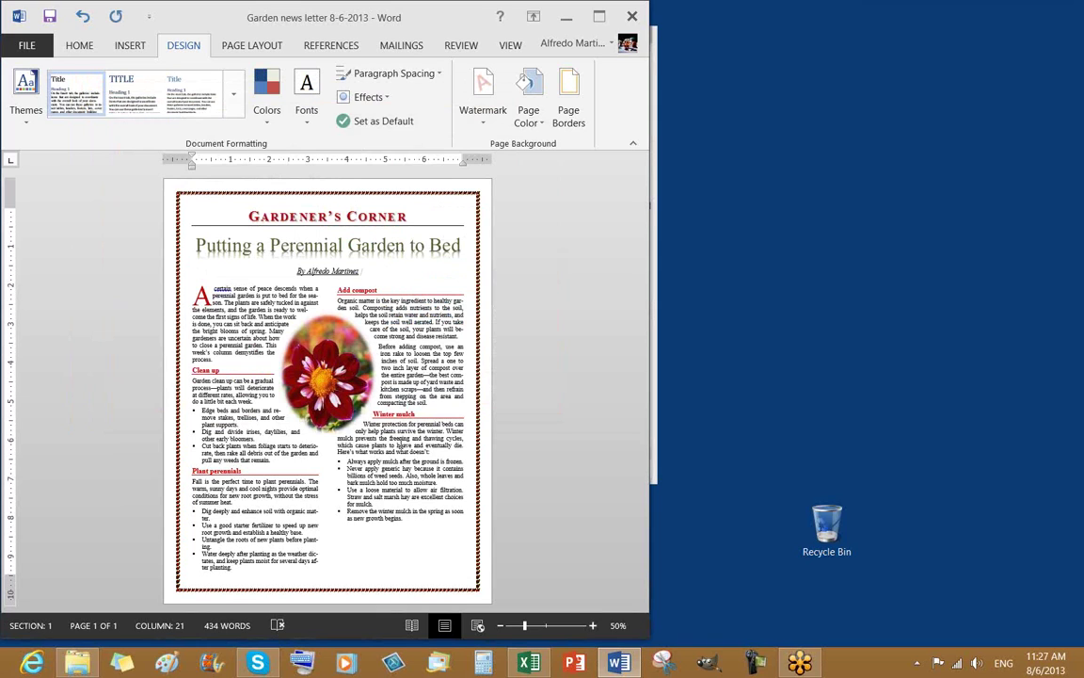
pyautogui.click(572, 117)
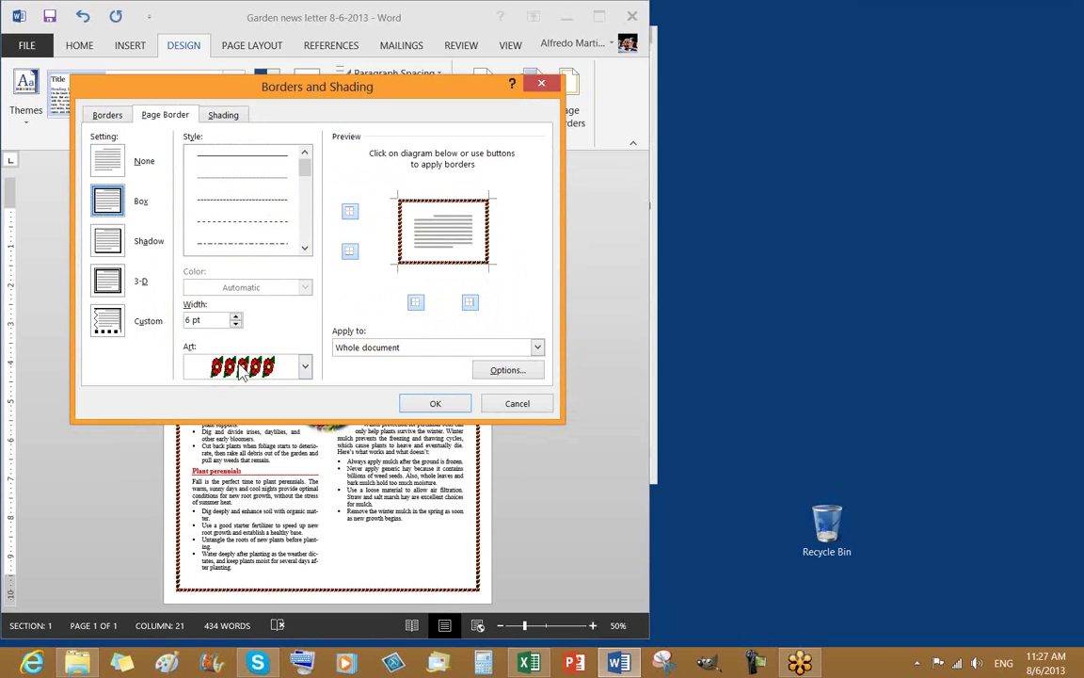
pyautogui.click(305, 368)
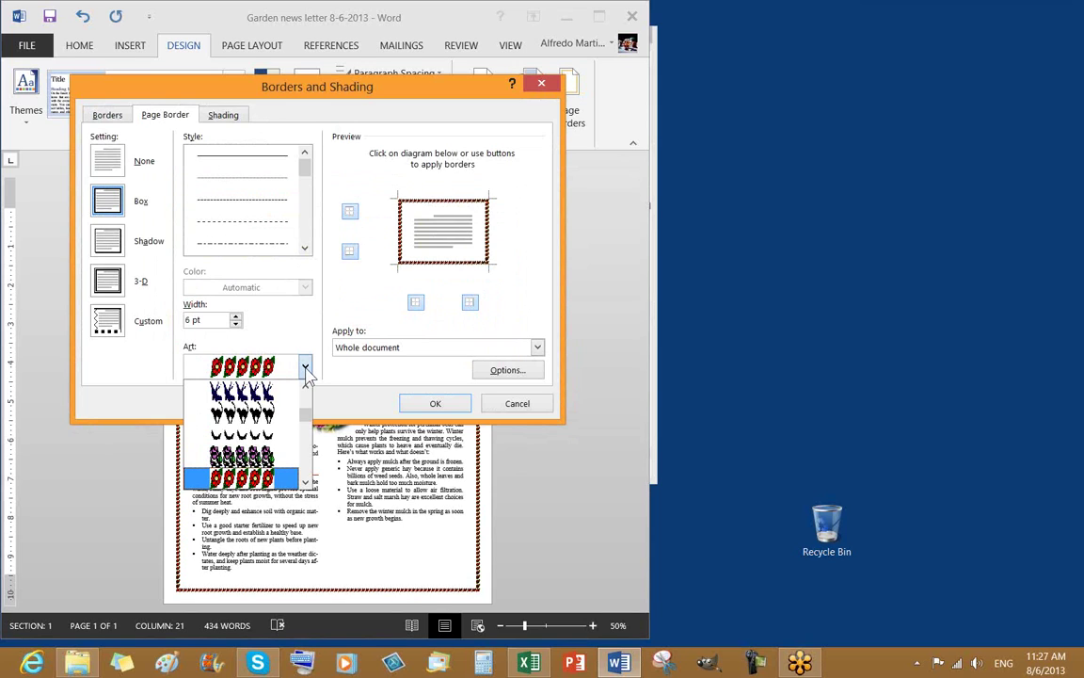
pyautogui.click(307, 442)
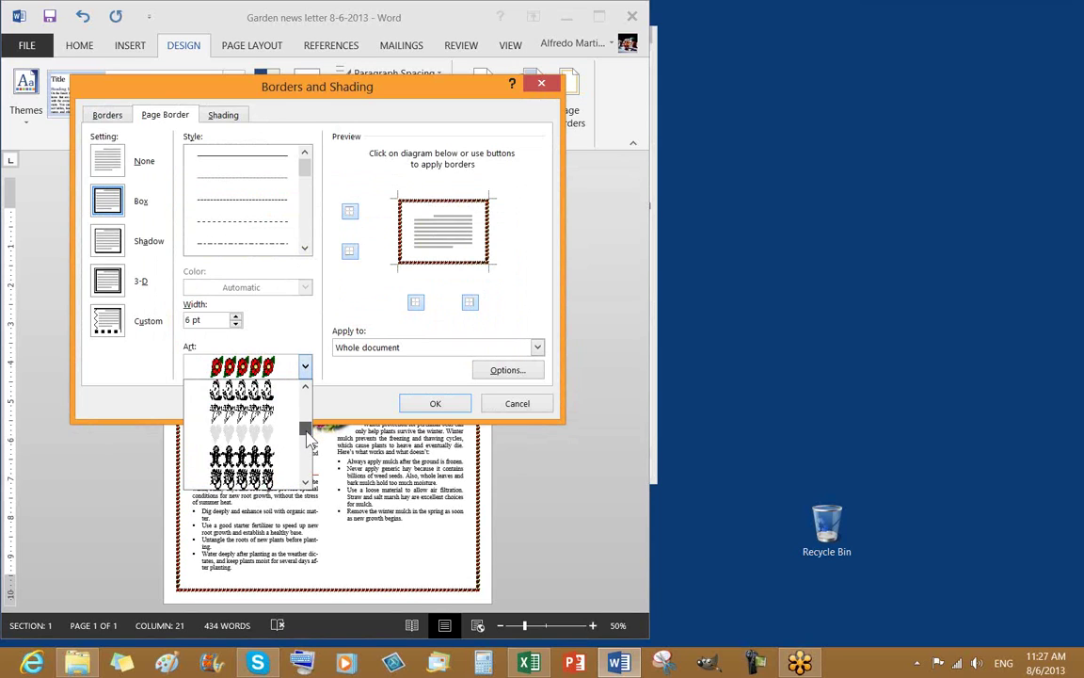
pyautogui.moveTo(306, 442); pyautogui.dragTo(310, 393)
pyautogui.click(305, 367)
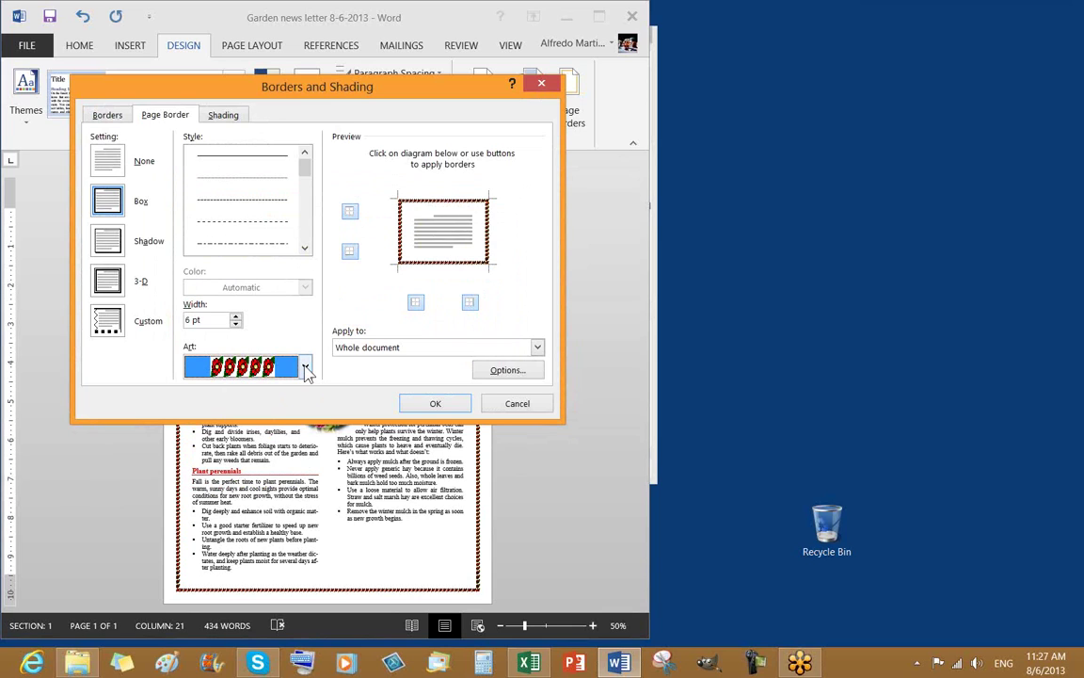
pyautogui.click(109, 323)
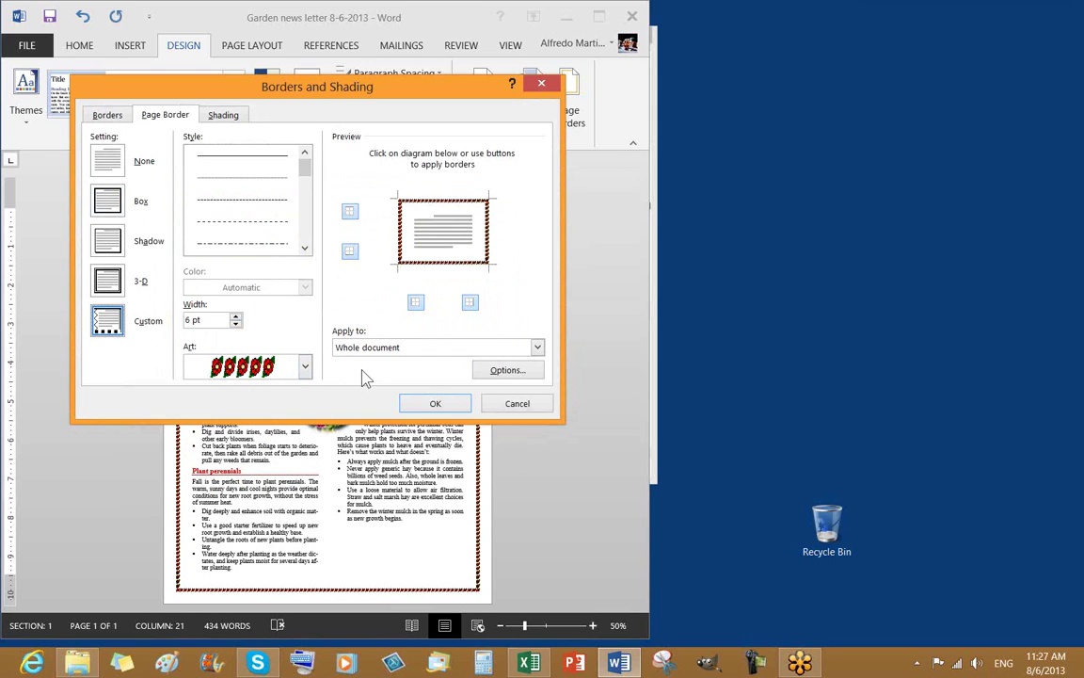
pyautogui.click(529, 411)
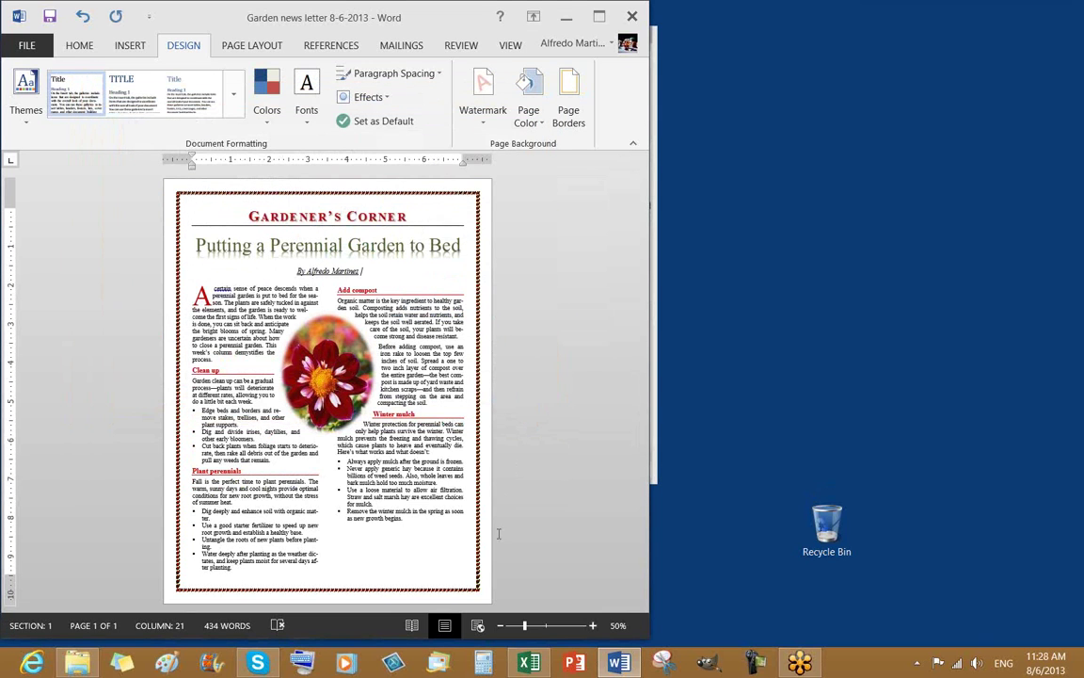
pyautogui.click(420, 524)
pyautogui.click(49, 16)
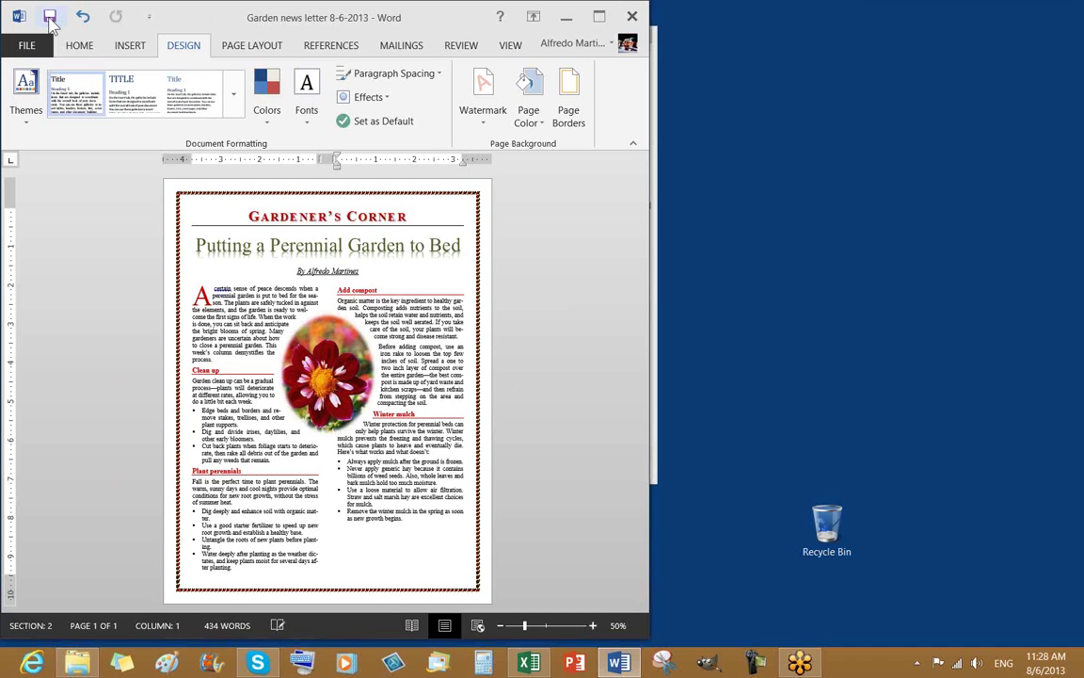
pyautogui.click(590, 275)
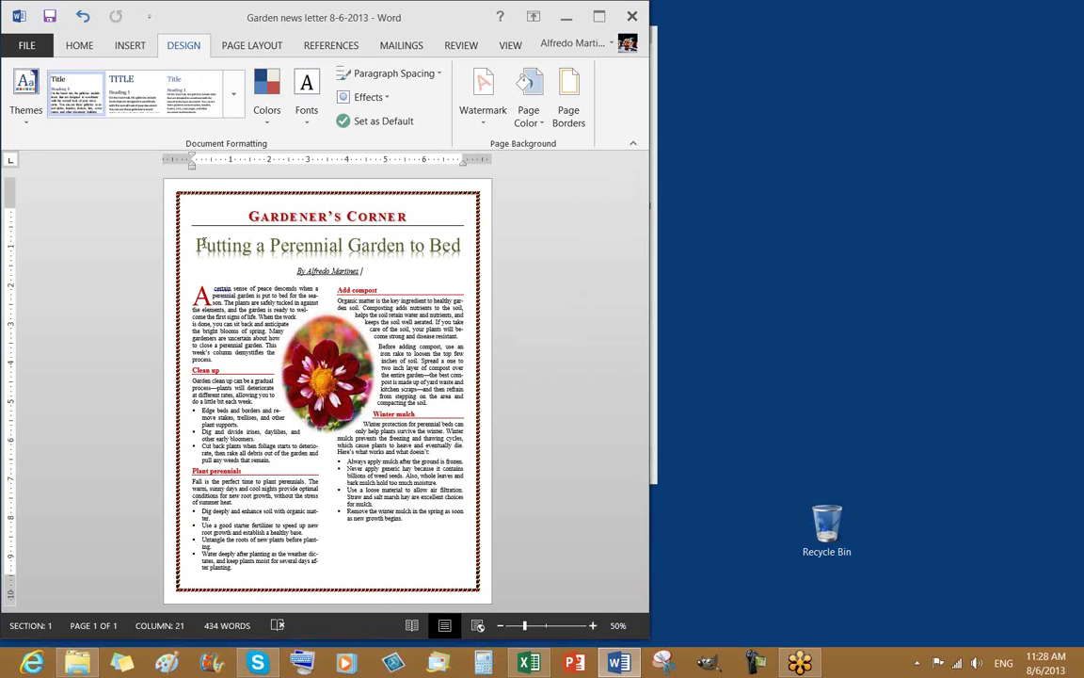
pyautogui.moveTo(239, 246); pyautogui.dragTo(460, 254)
pyautogui.click(563, 283)
pyautogui.click(441, 518)
pyautogui.click(298, 350)
pyautogui.click(417, 505)
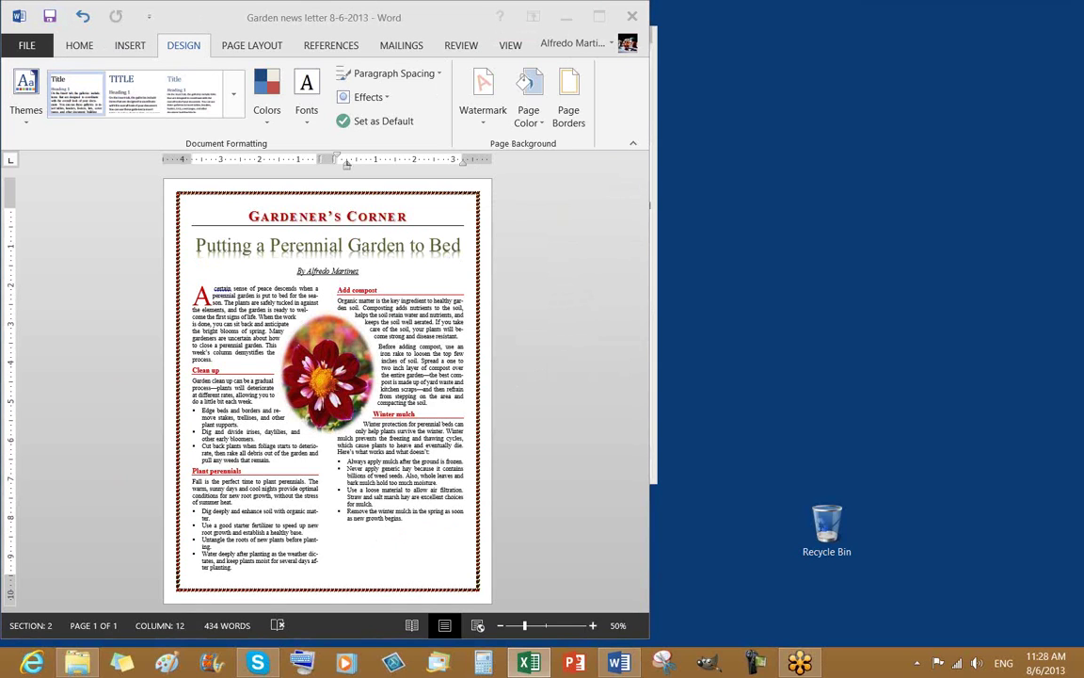
# Step: Minimize the Word Unit D folder, start the desktop stopwatch, and return Word to the top
pyautogui.moveTo(397, 19); pyautogui.dragTo(385, 408)
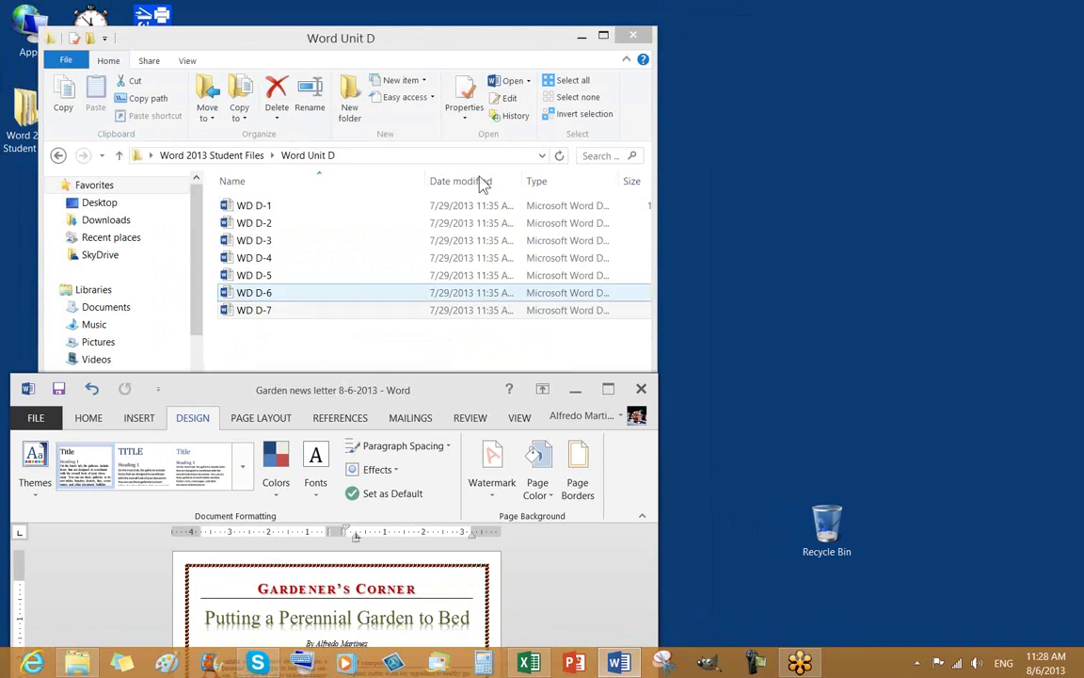
pyautogui.click(581, 38)
pyautogui.doubleClick(92, 36)
pyautogui.click(232, 150)
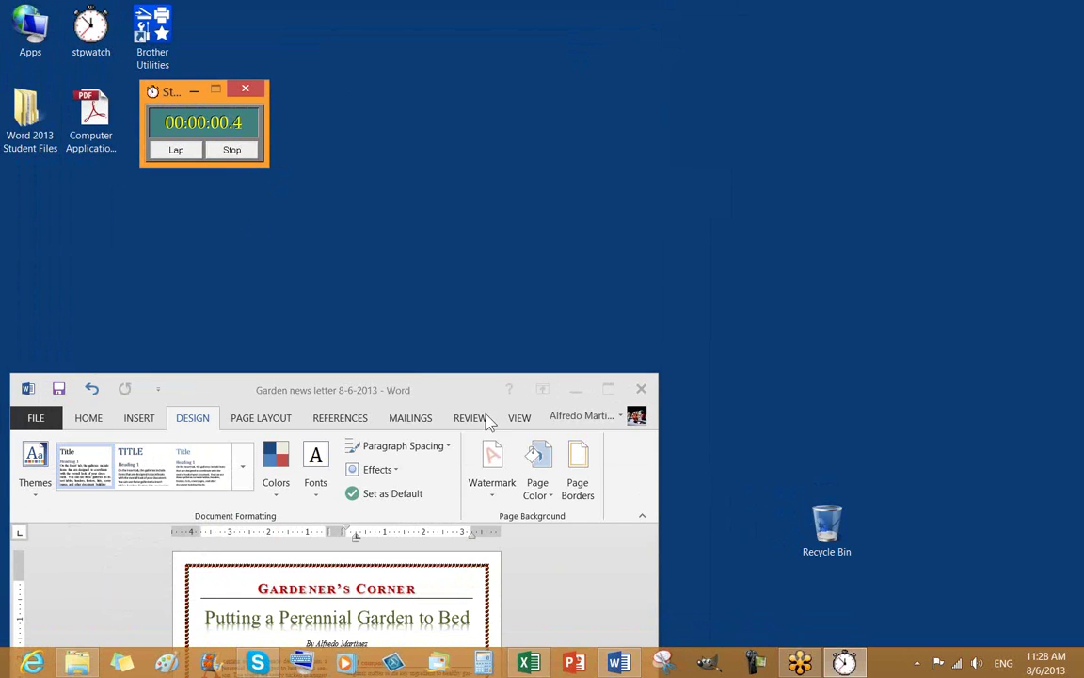
pyautogui.moveTo(485, 405); pyautogui.dragTo(484, 38)
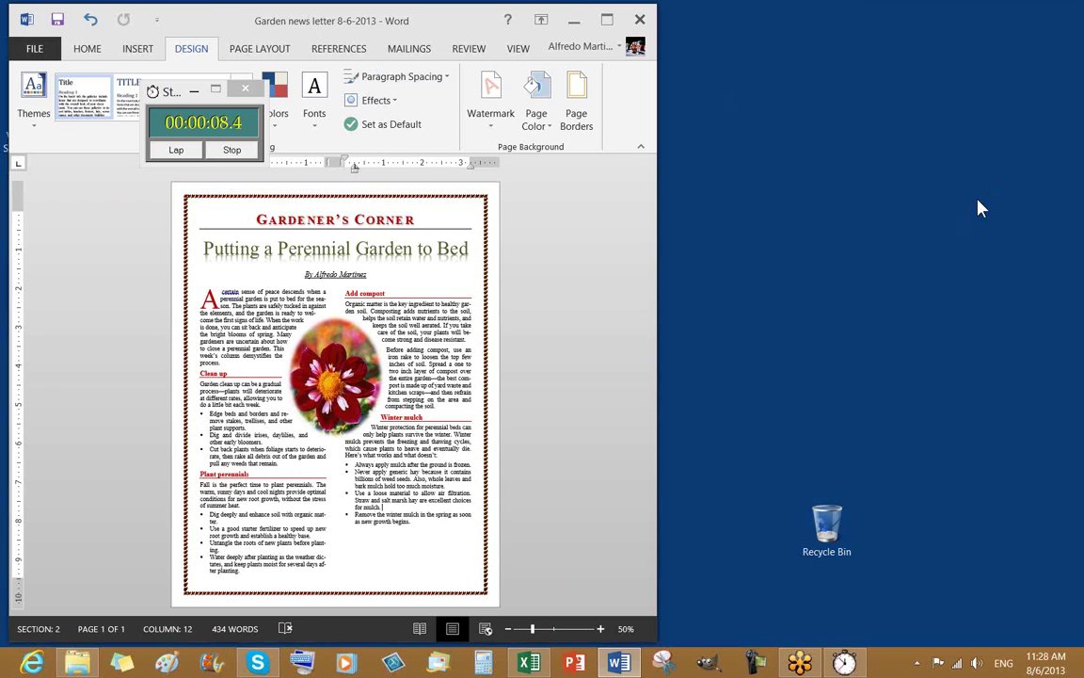
pyautogui.moveTo(188, 94); pyautogui.dragTo(74, 201)
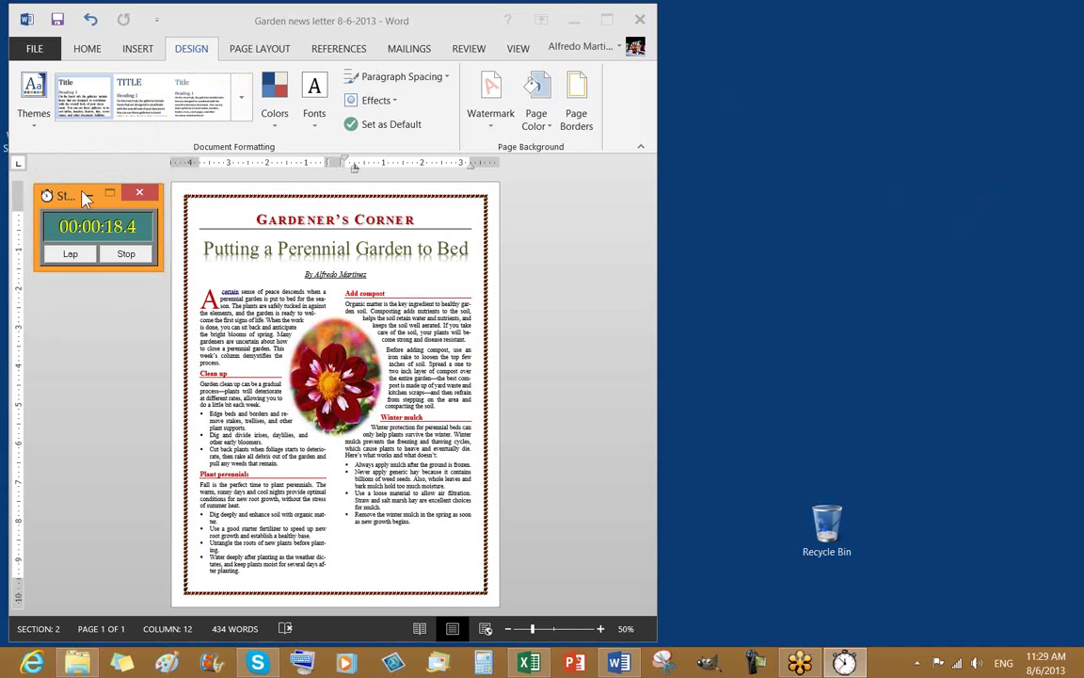
pyautogui.moveTo(61, 196); pyautogui.dragTo(61, 204)
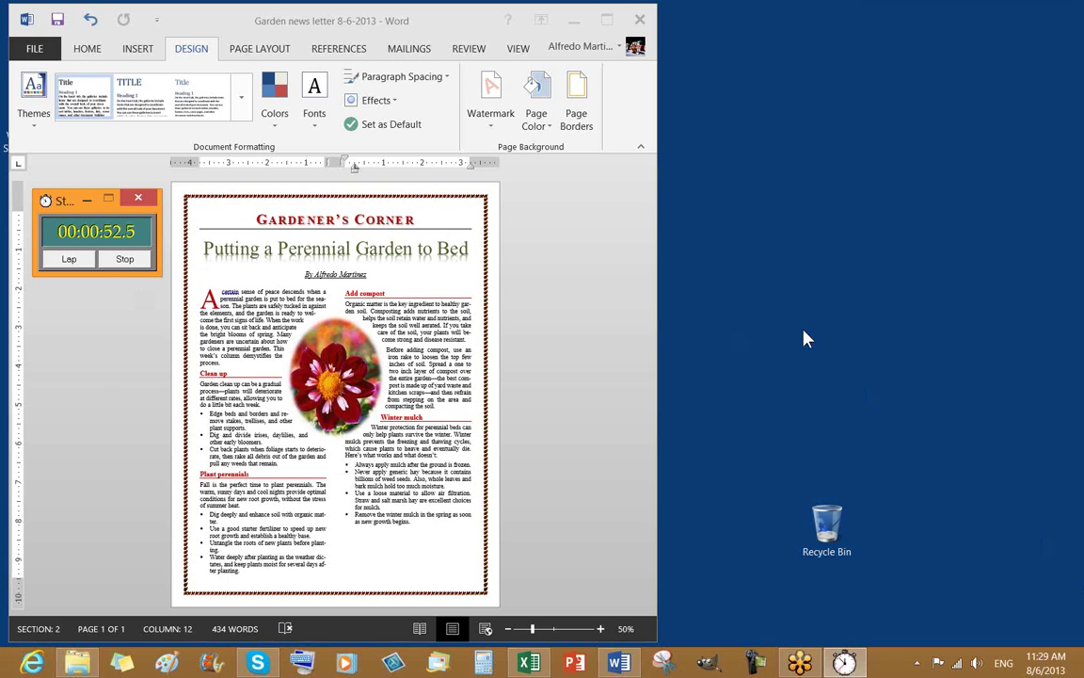
pyautogui.click(897, 61)
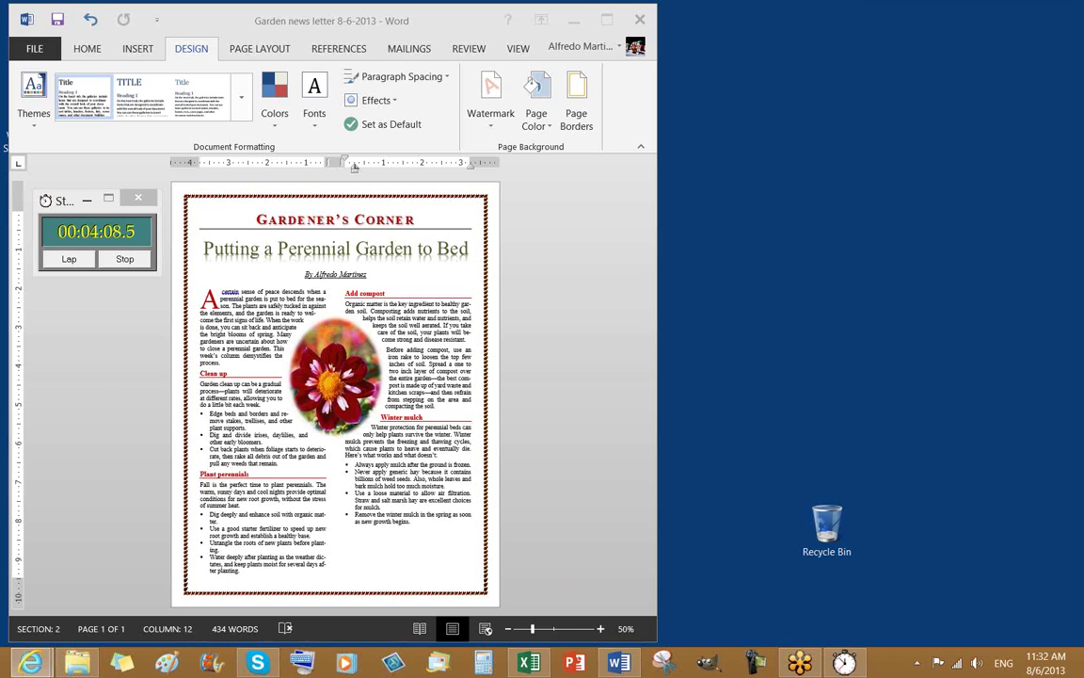
pyautogui.moveTo(258, 666)
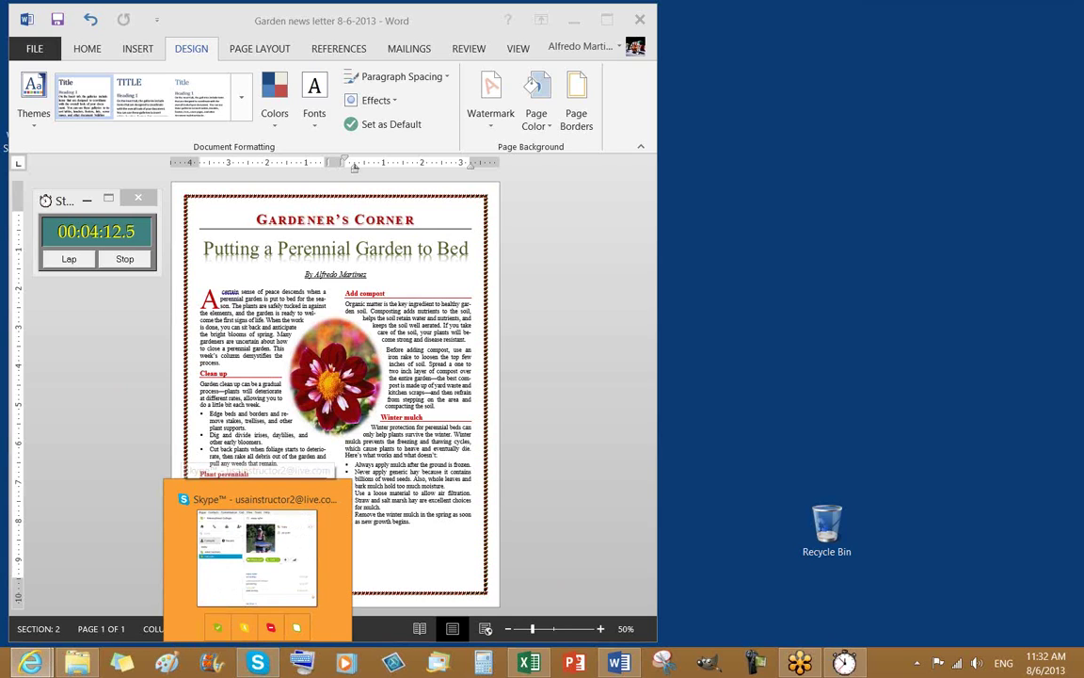
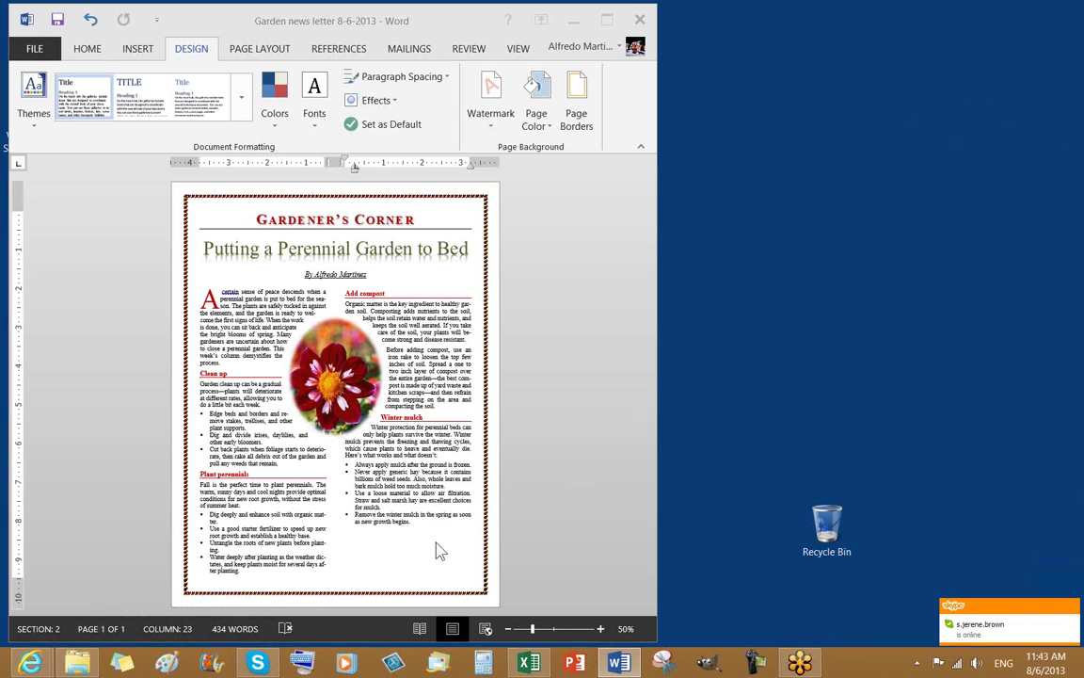
# Step: Zoom the newsletter out two steps, then back in to 100% so both columns read clearly
pyautogui.click(420, 522)
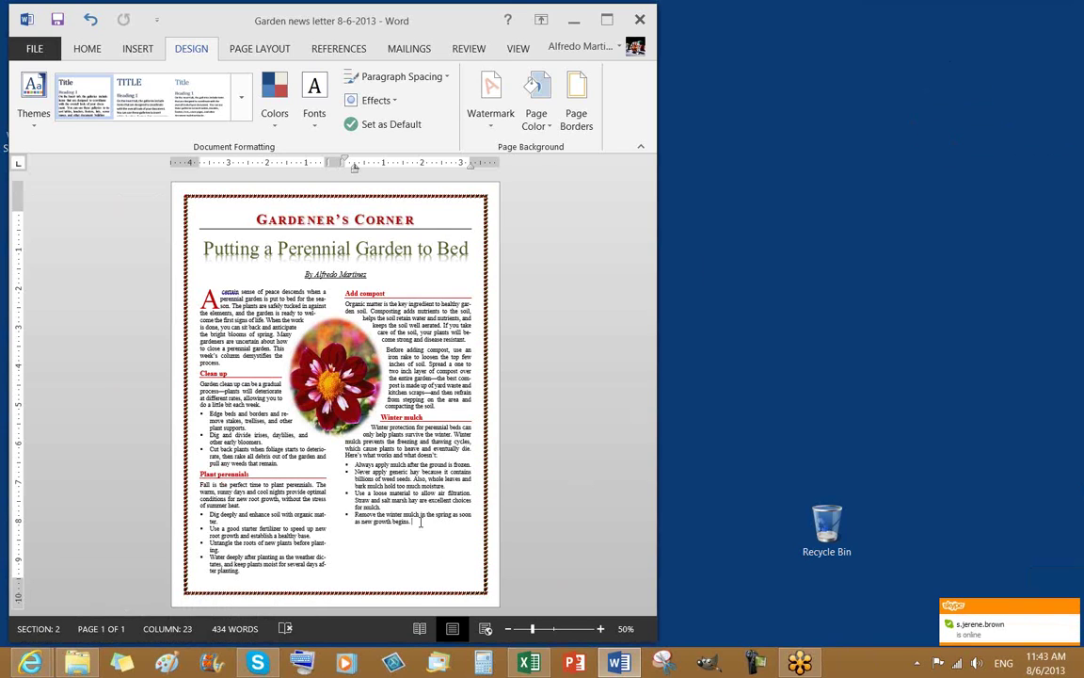
pyautogui.click(507, 630)
pyautogui.click(508, 630)
pyautogui.click(507, 630)
pyautogui.click(600, 629)
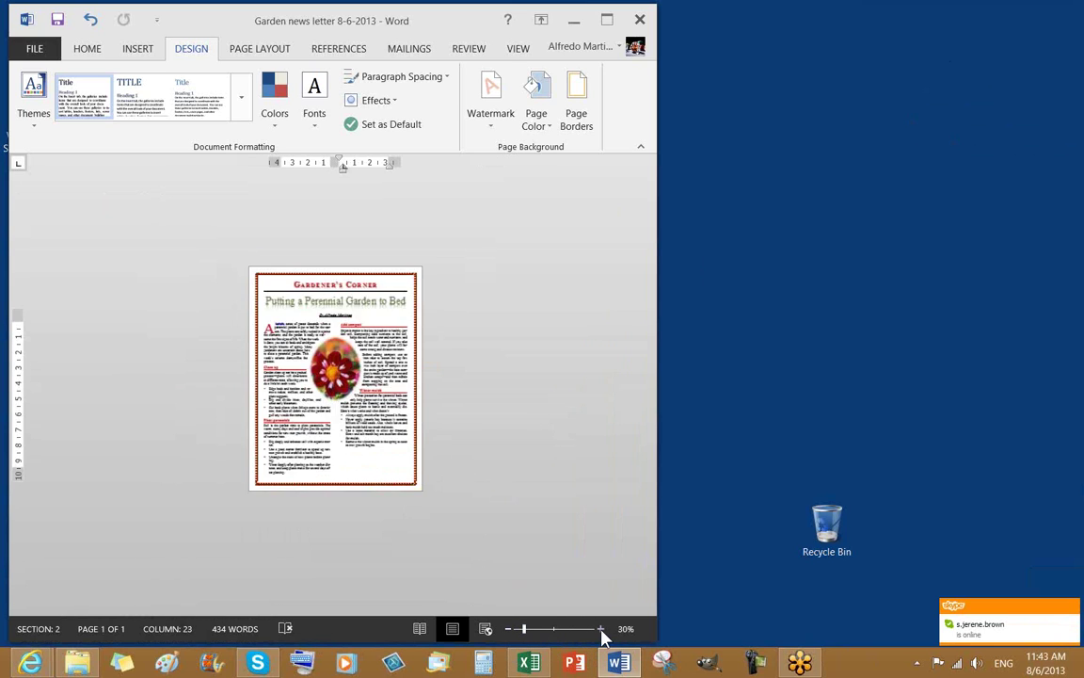
pyautogui.click(601, 630)
pyautogui.click(601, 630)
pyautogui.click(601, 629)
pyautogui.click(601, 629)
pyautogui.click(600, 630)
pyautogui.click(600, 630)
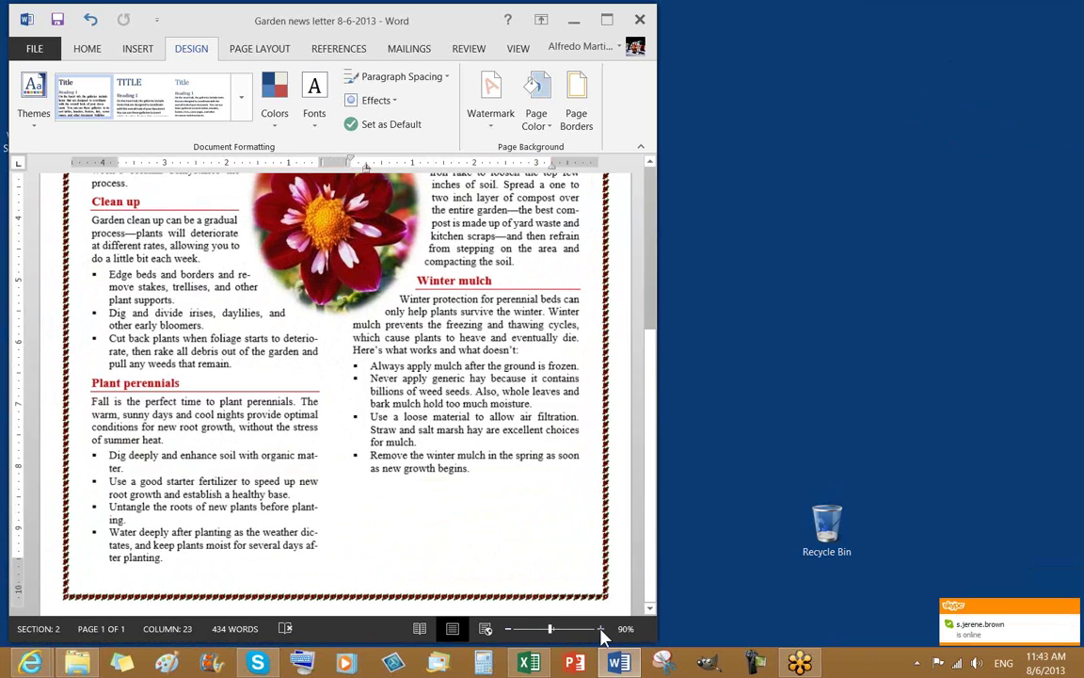
pyautogui.click(600, 629)
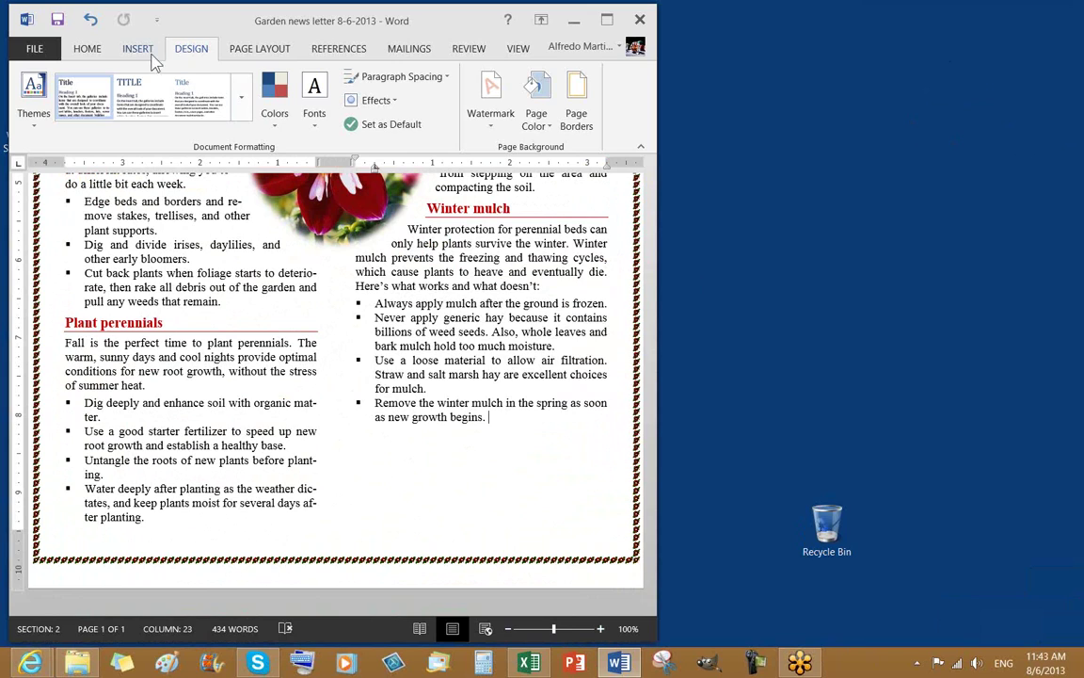
# Step: Add a Continuous section break from Page Layout > Breaks after the final Winter mulch bullet
pyautogui.click(254, 53)
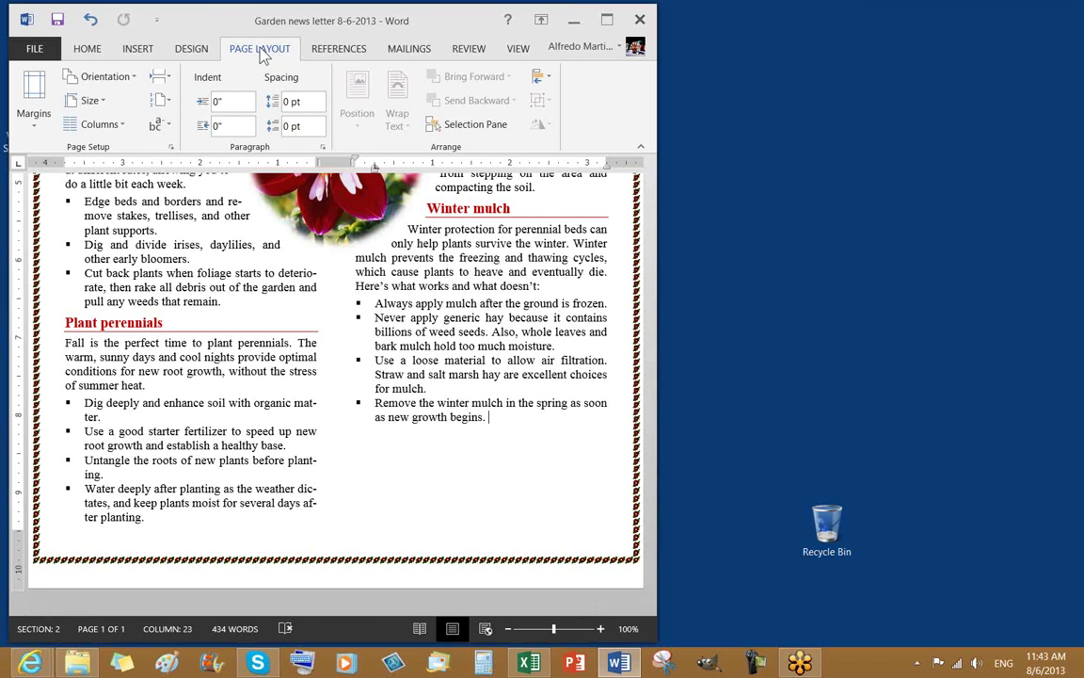
pyautogui.click(162, 82)
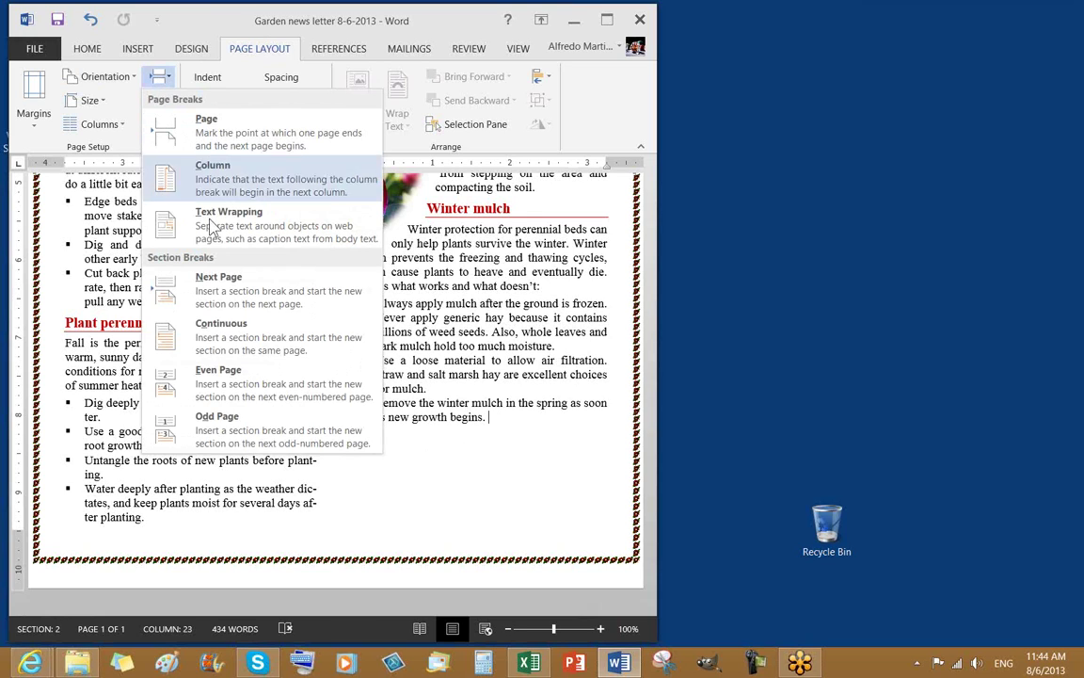
pyautogui.click(226, 339)
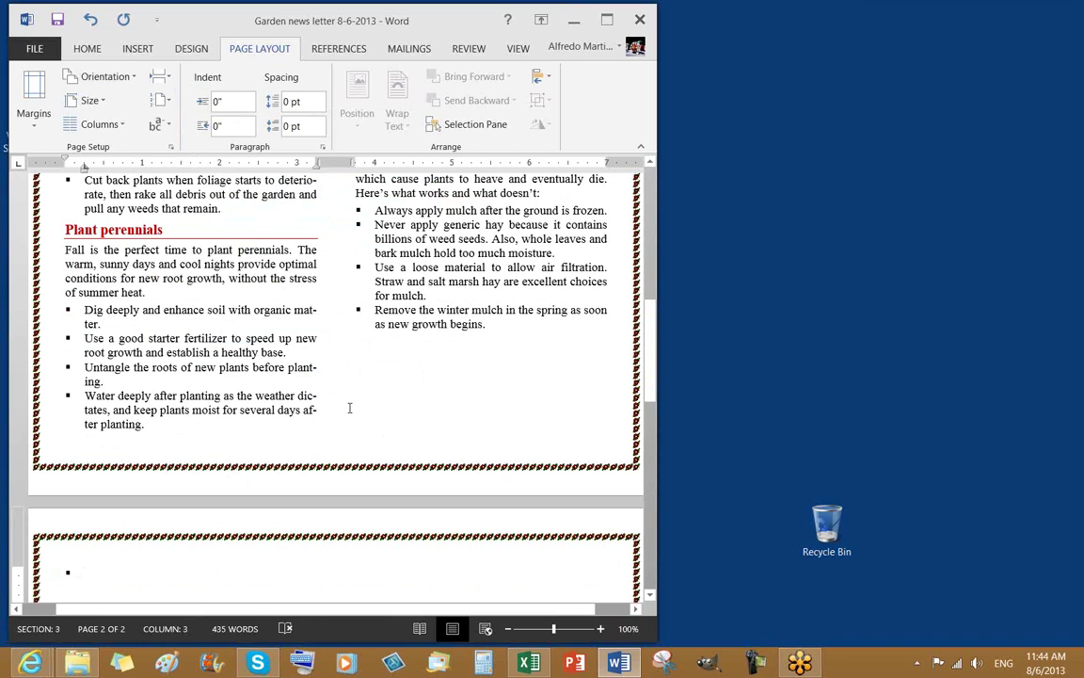
# Step: Turn on Show/Hide ¶ and place the cursor just past 'begins.' at the end of the last bullet
pyautogui.click(500, 326)
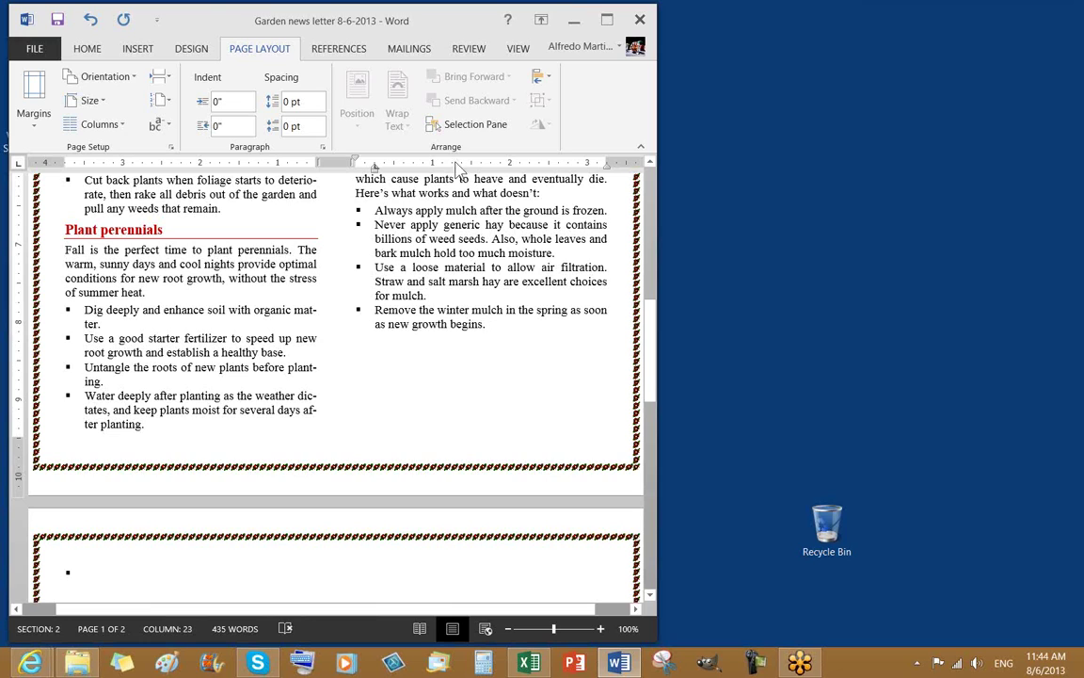
pyautogui.click(88, 48)
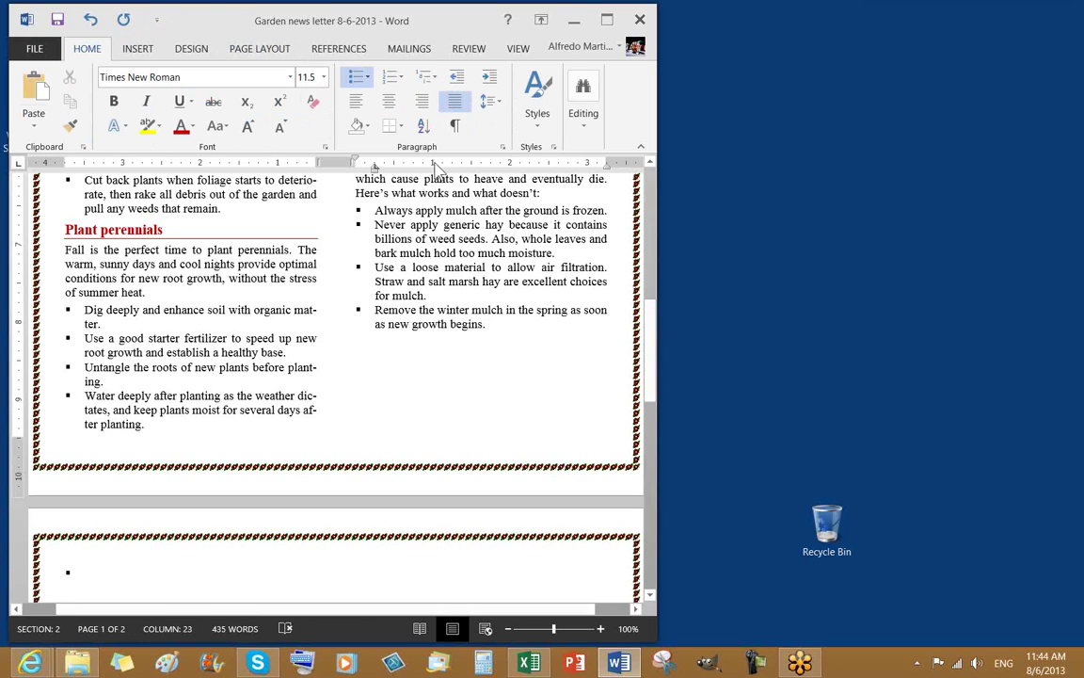
pyautogui.click(454, 130)
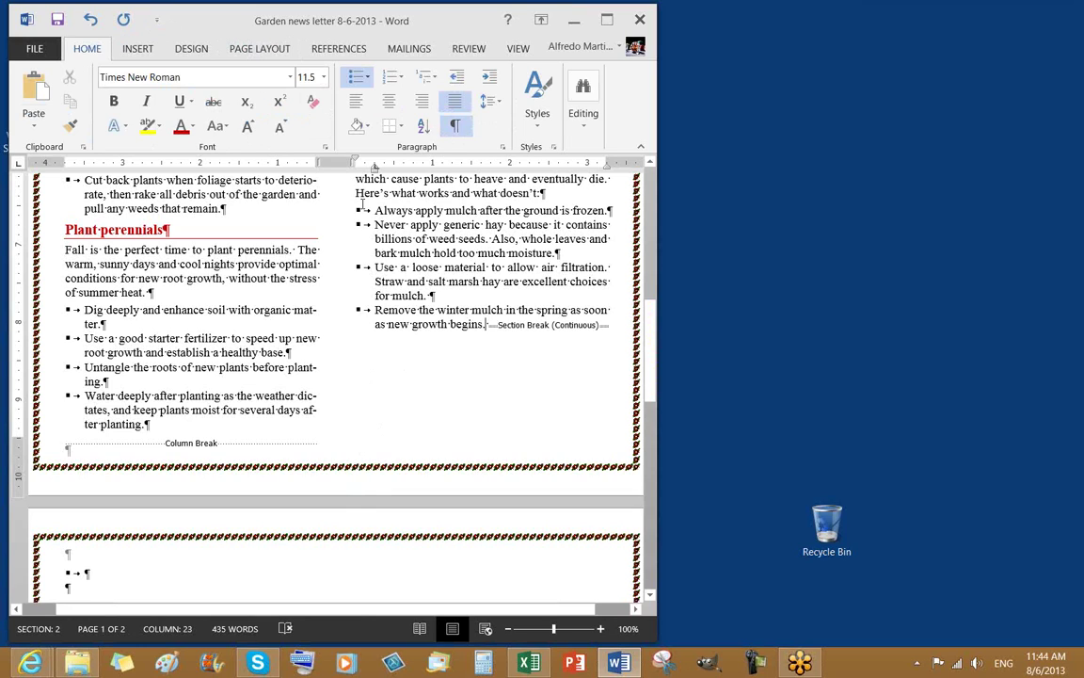
pyautogui.click(486, 325)
pyautogui.press('Right')
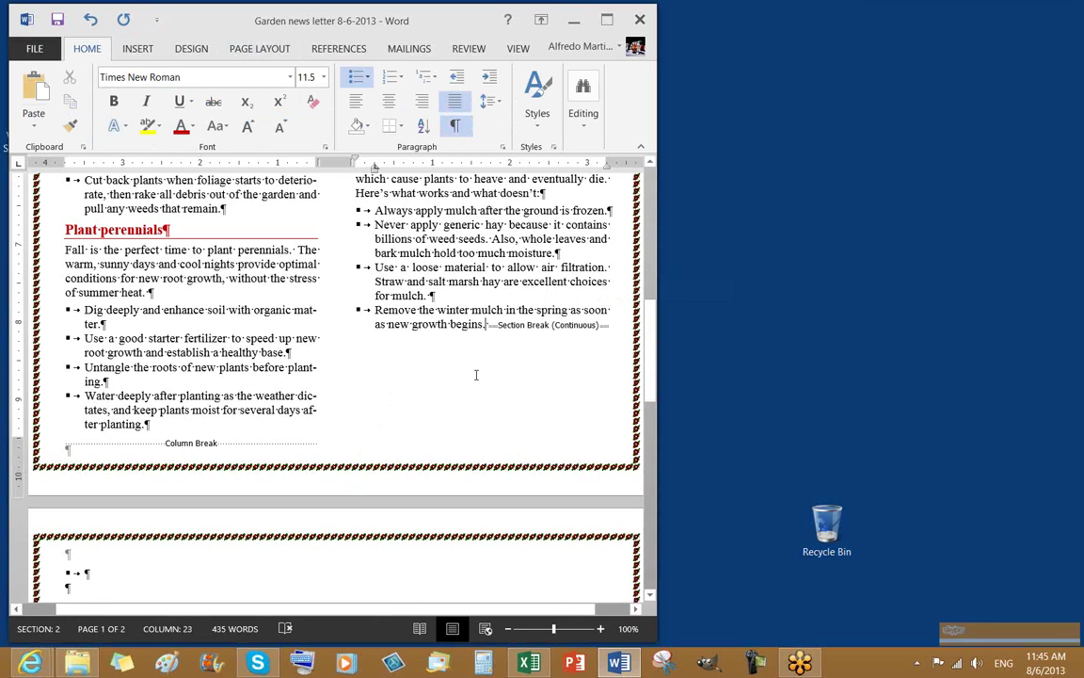
# Step: Open Page Setup from the section break and close it without changes
pyautogui.doubleClick(525, 323)
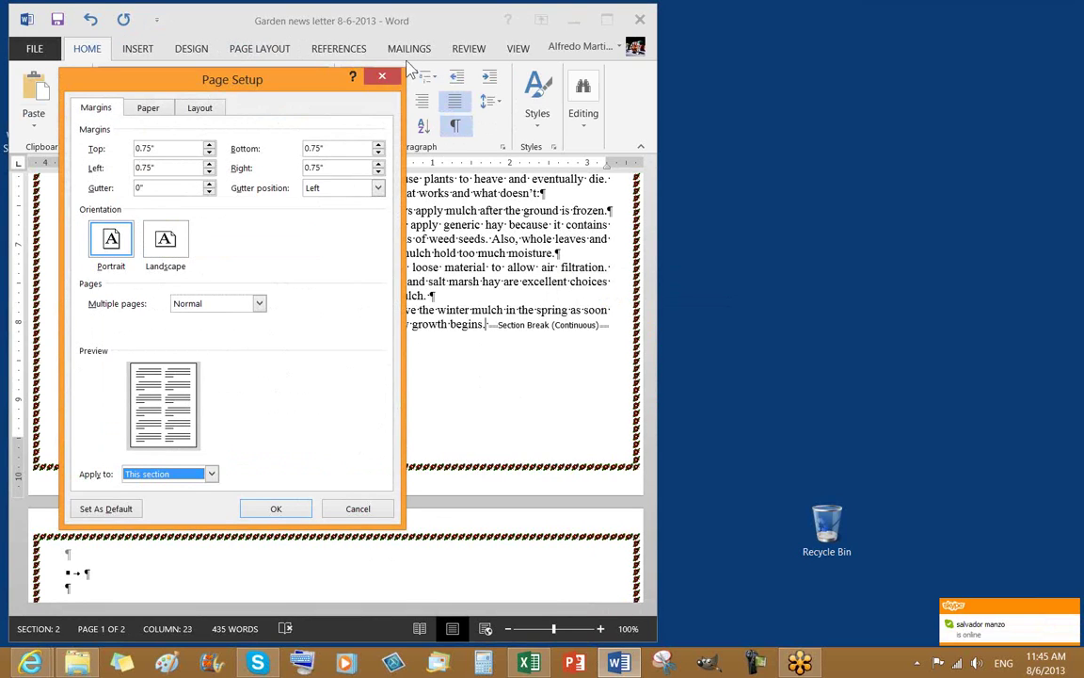
pyautogui.click(382, 77)
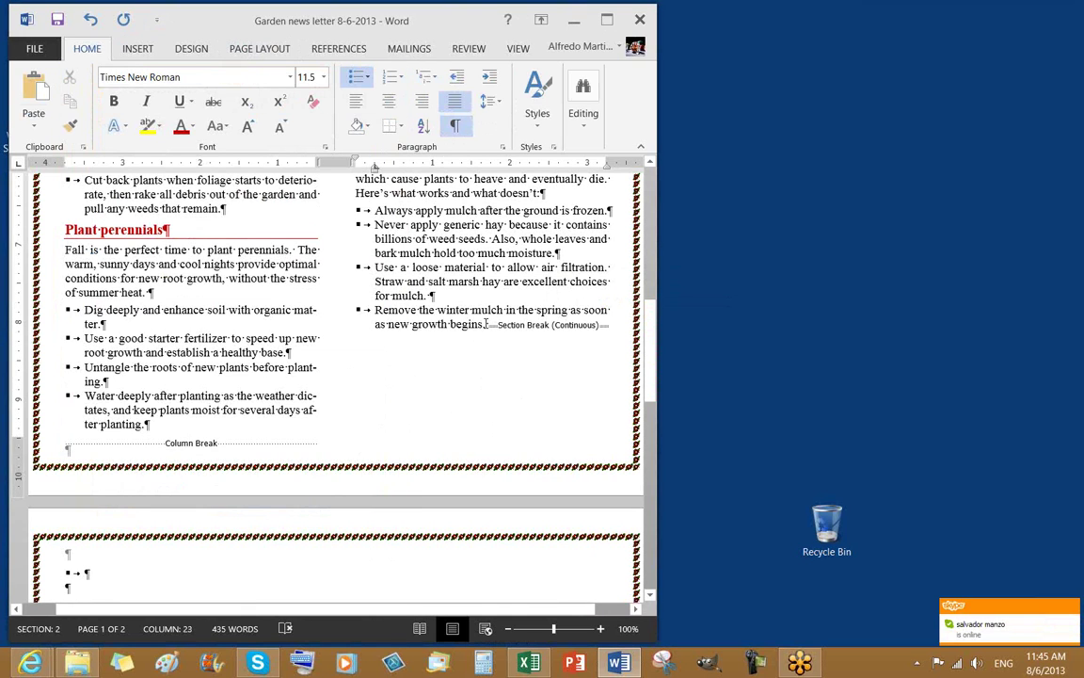
pyautogui.moveTo(485, 324); pyautogui.dragTo(608, 325)
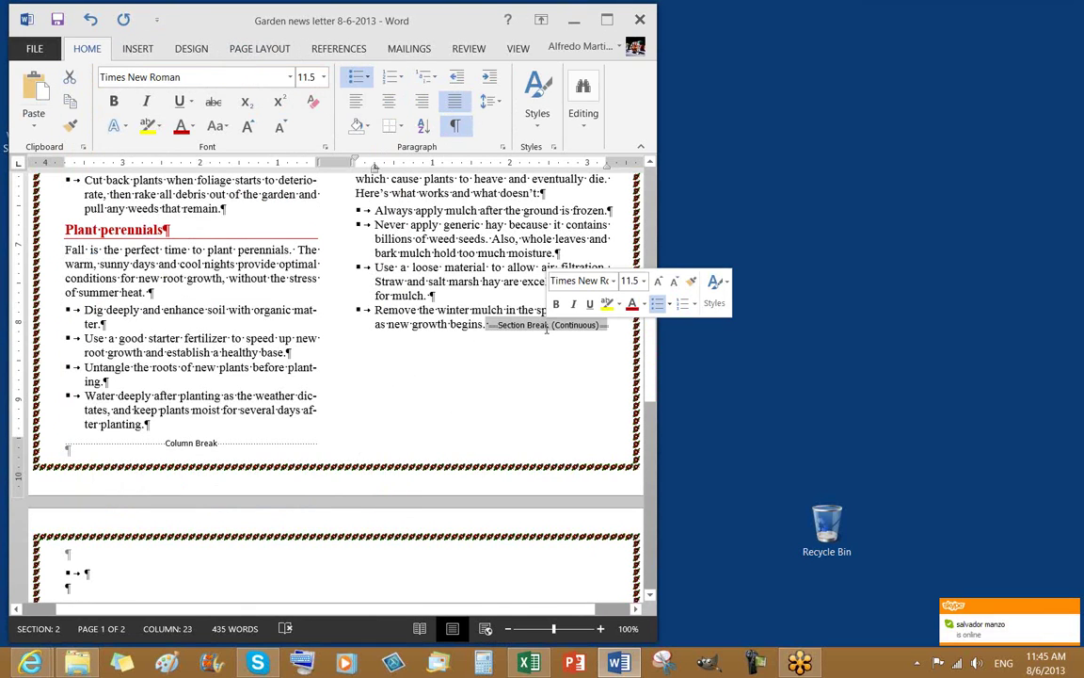
pyautogui.click(526, 396)
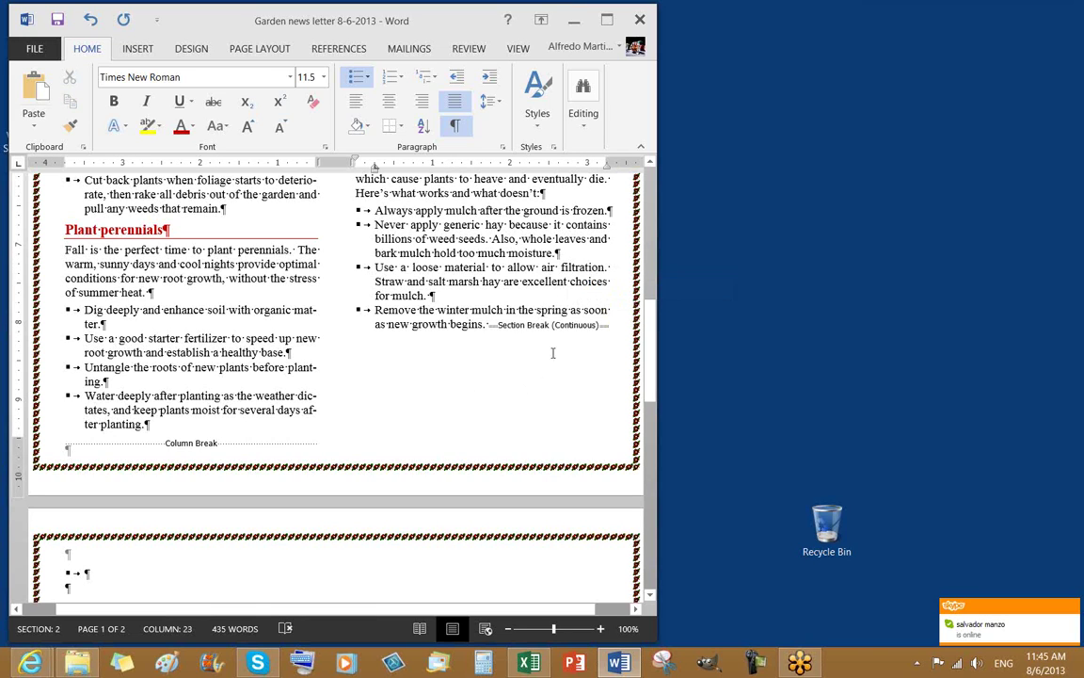
pyautogui.doubleClick(526, 325)
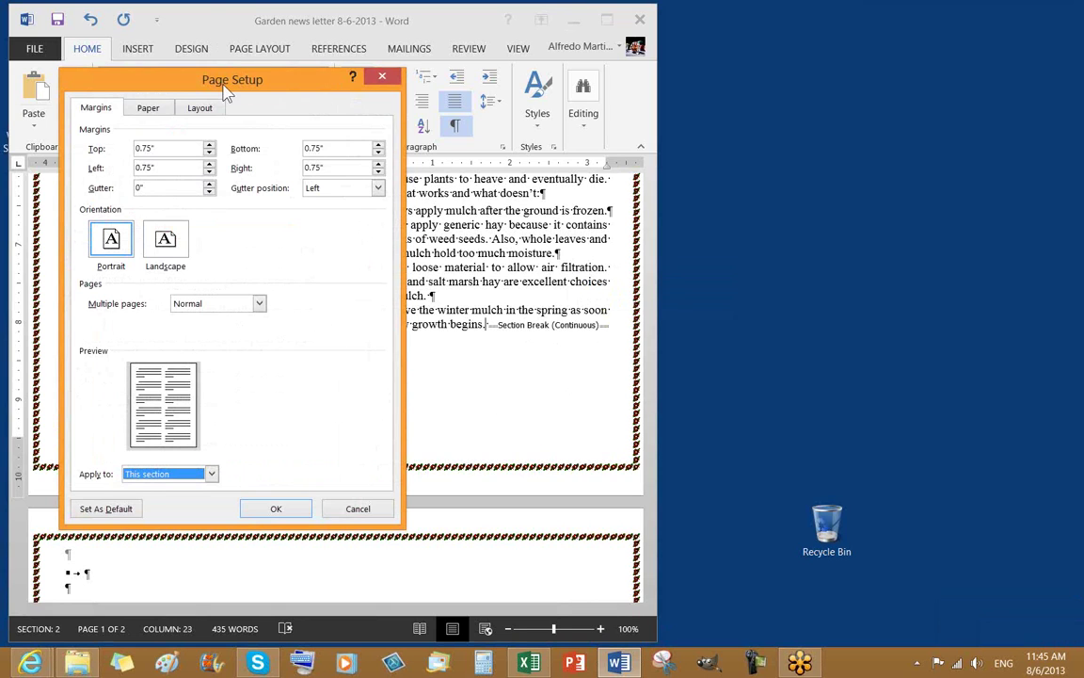
pyautogui.moveTo(203, 82); pyautogui.dragTo(195, 59)
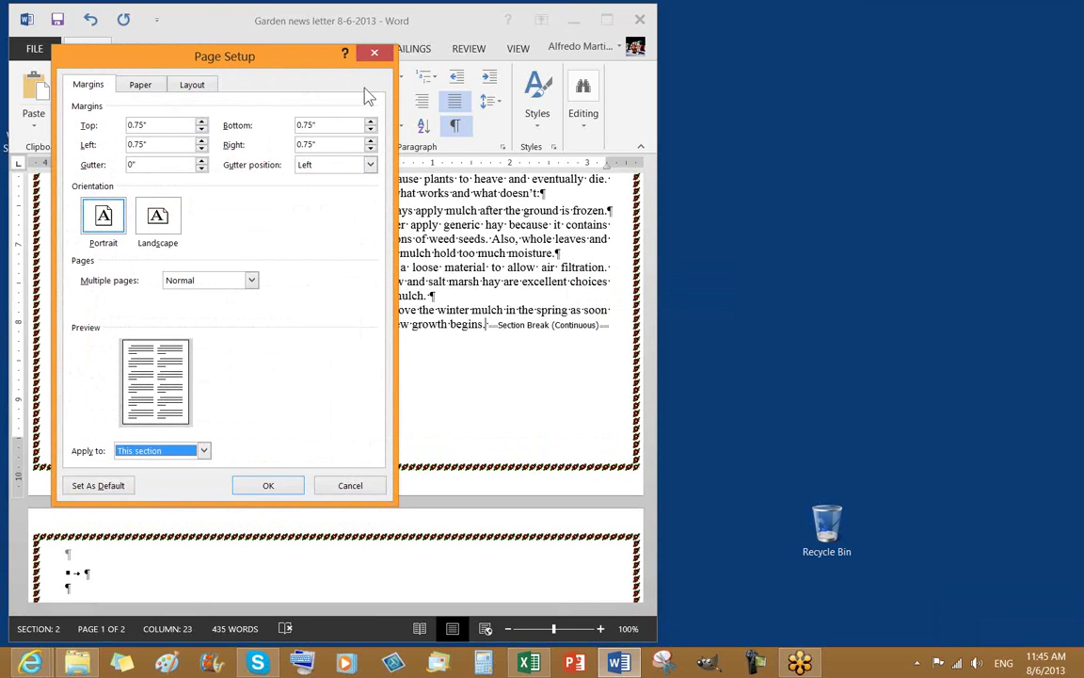
pyautogui.click(374, 53)
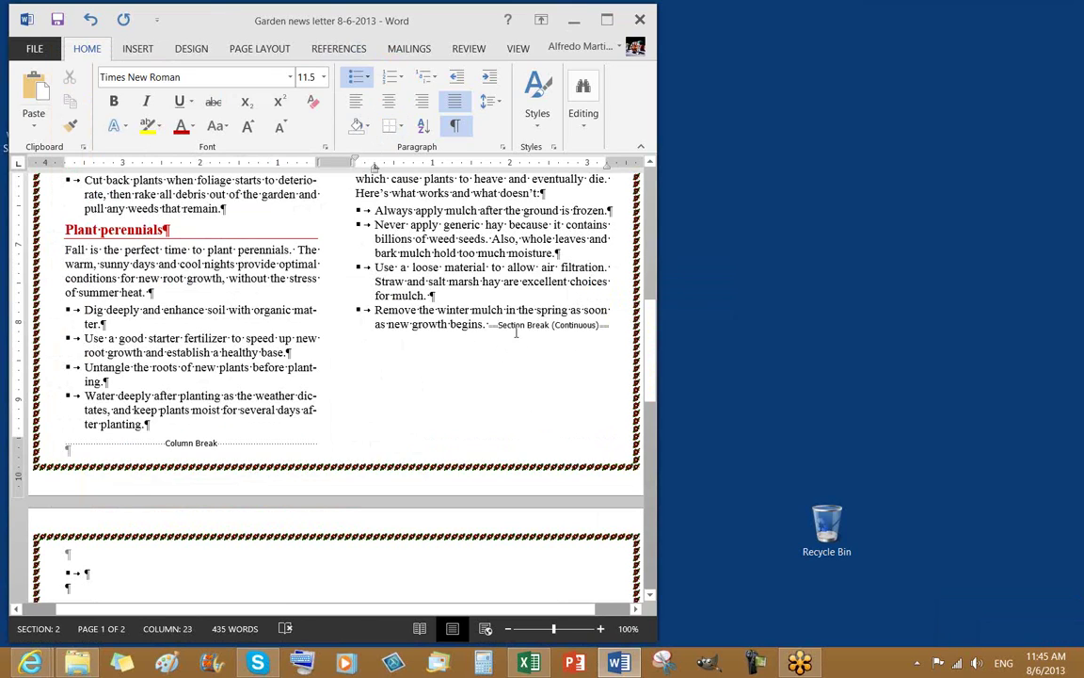
# Step: Select the continuous section break marker and undo its insertion
pyautogui.hotkey('shift', 'Down')
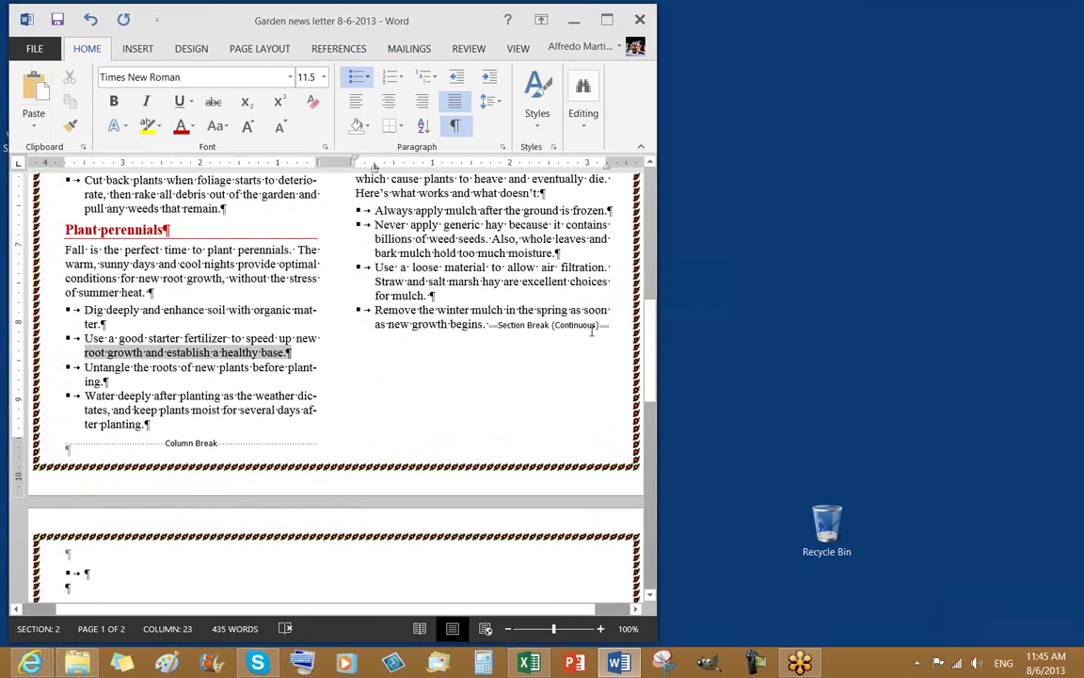
pyautogui.moveTo(592, 329)
pyautogui.mouseDown()
pyautogui.moveTo(141, 348)
pyautogui.moveTo(485, 325)
pyautogui.mouseUp()
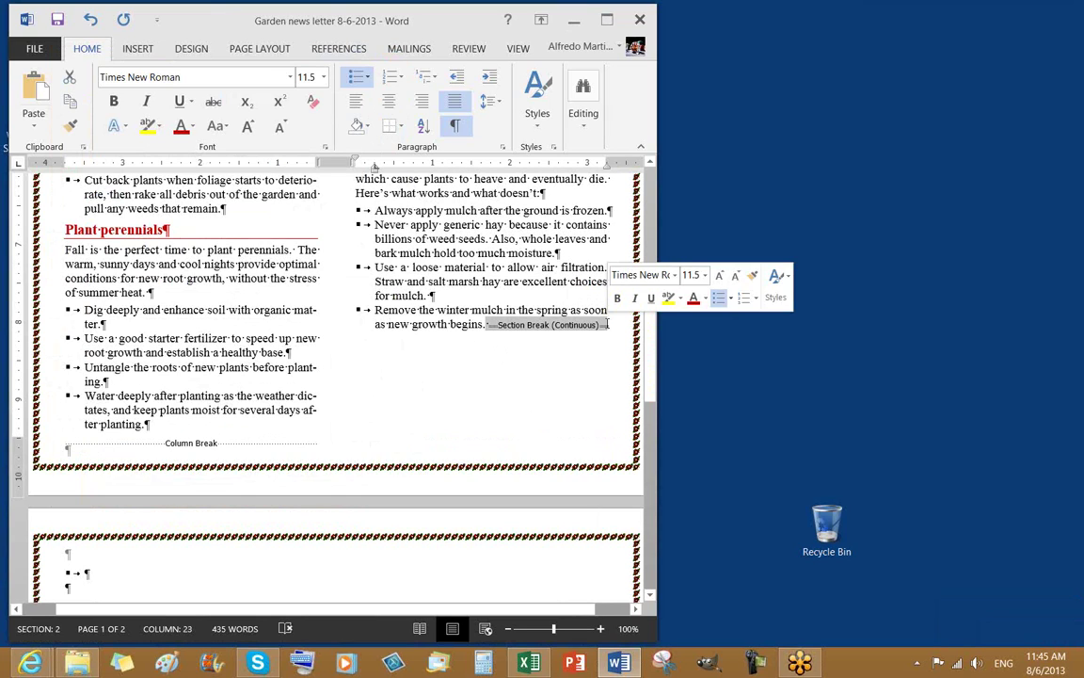
pyautogui.click(92, 21)
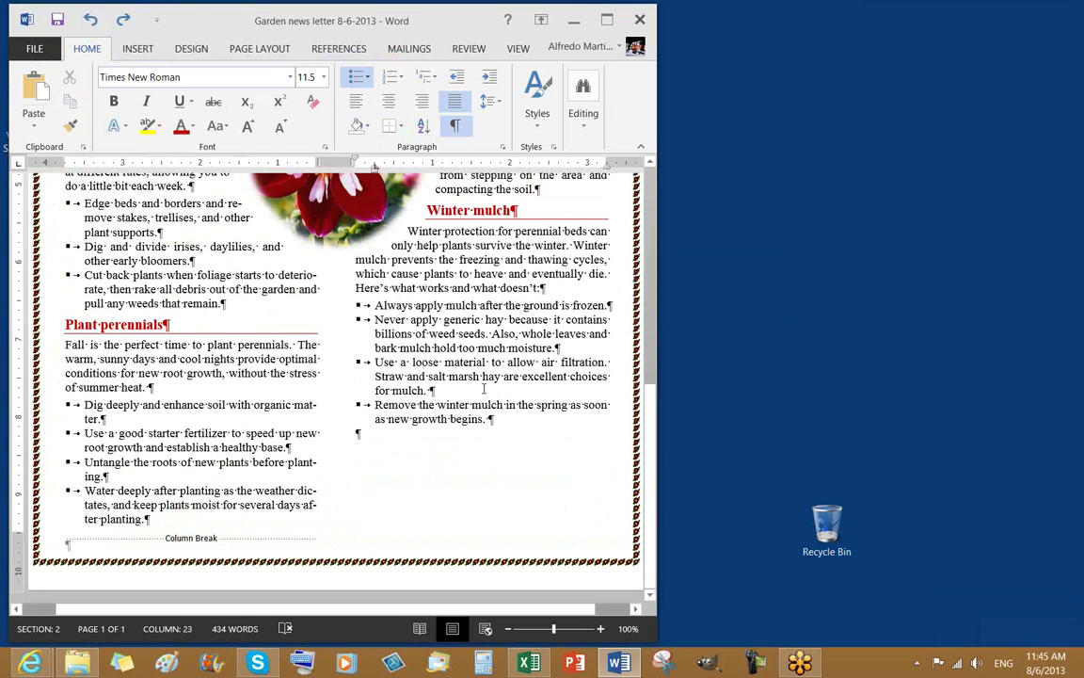
# Step: Save the newsletter and place the cursor on the empty paragraph below the Winter mulch bullets
pyautogui.click(59, 24)
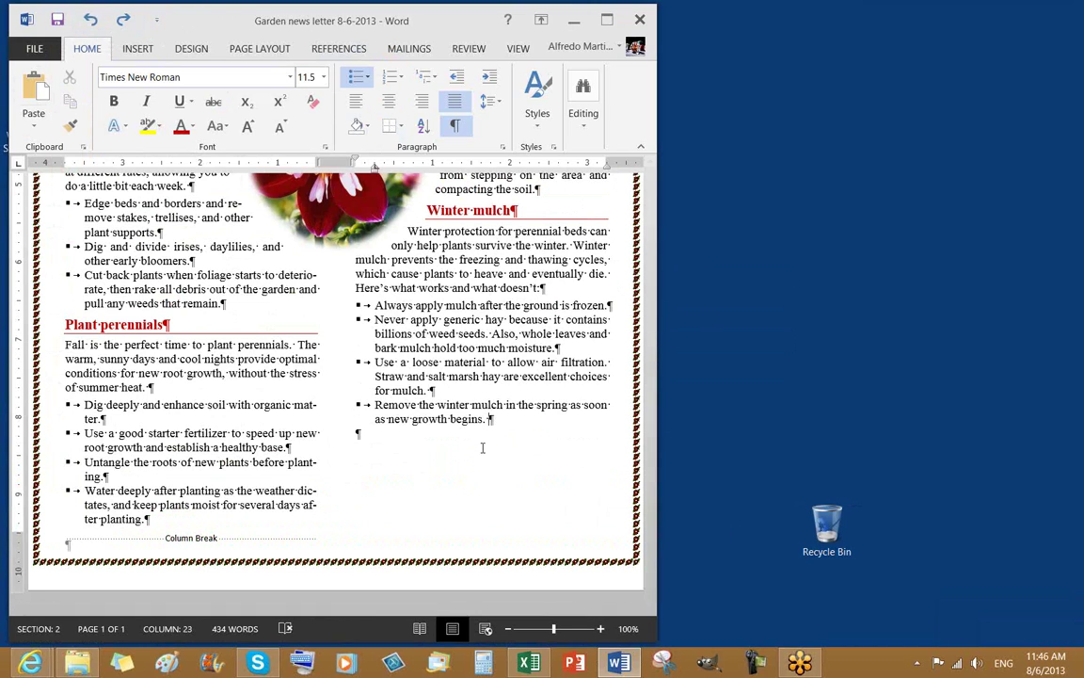
pyautogui.click(362, 434)
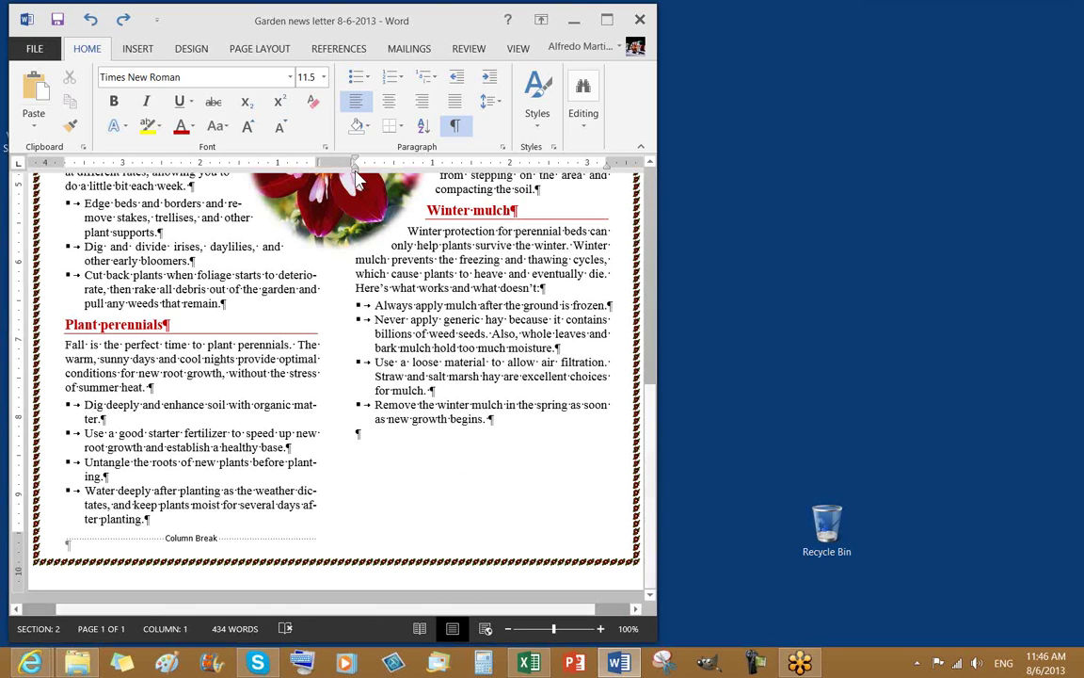
pyautogui.click(137, 48)
# Step: Search Office.com Clip Art for 'garden' and select the photo of flowers being watered
pyautogui.click(166, 109)
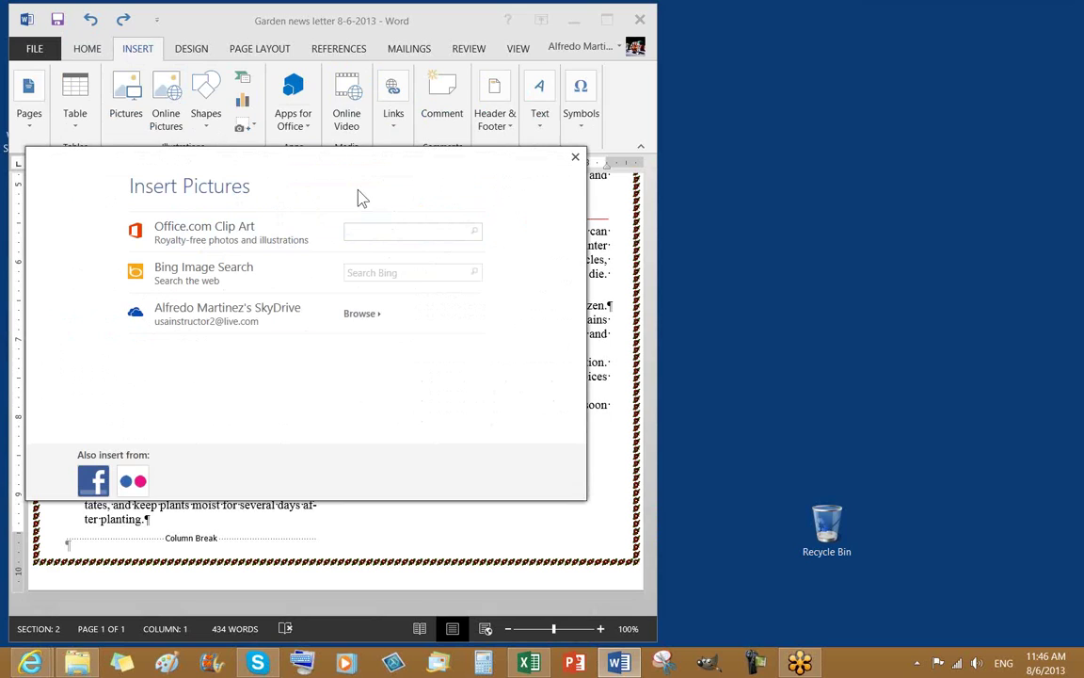
pyautogui.write('garden')
pyautogui.press('Return')
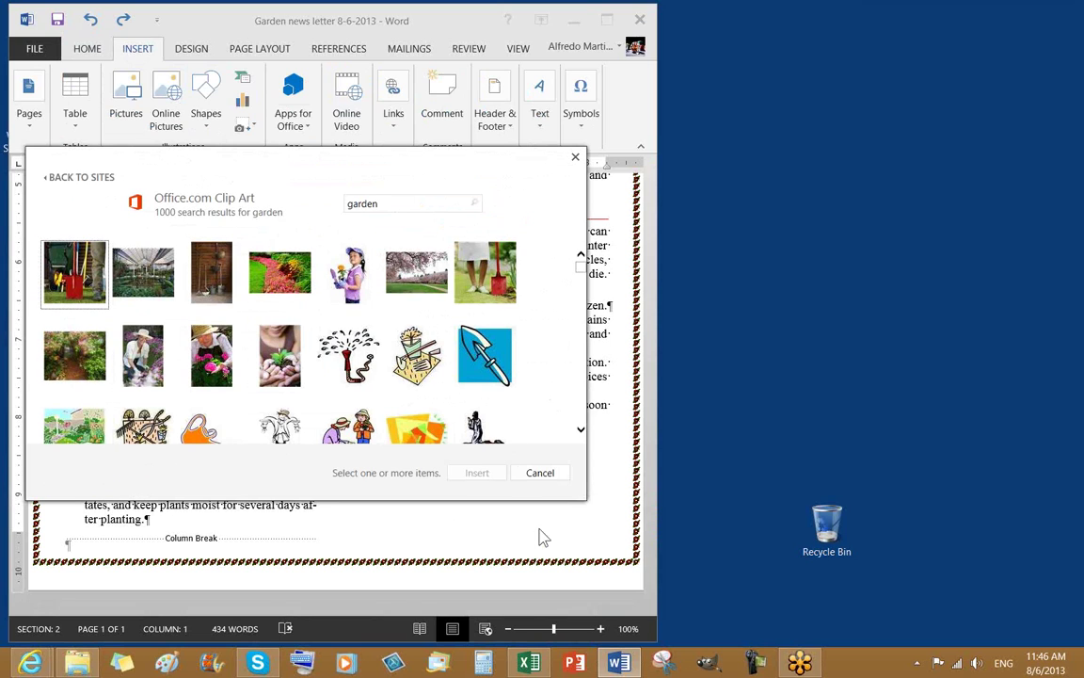
pyautogui.click(581, 432)
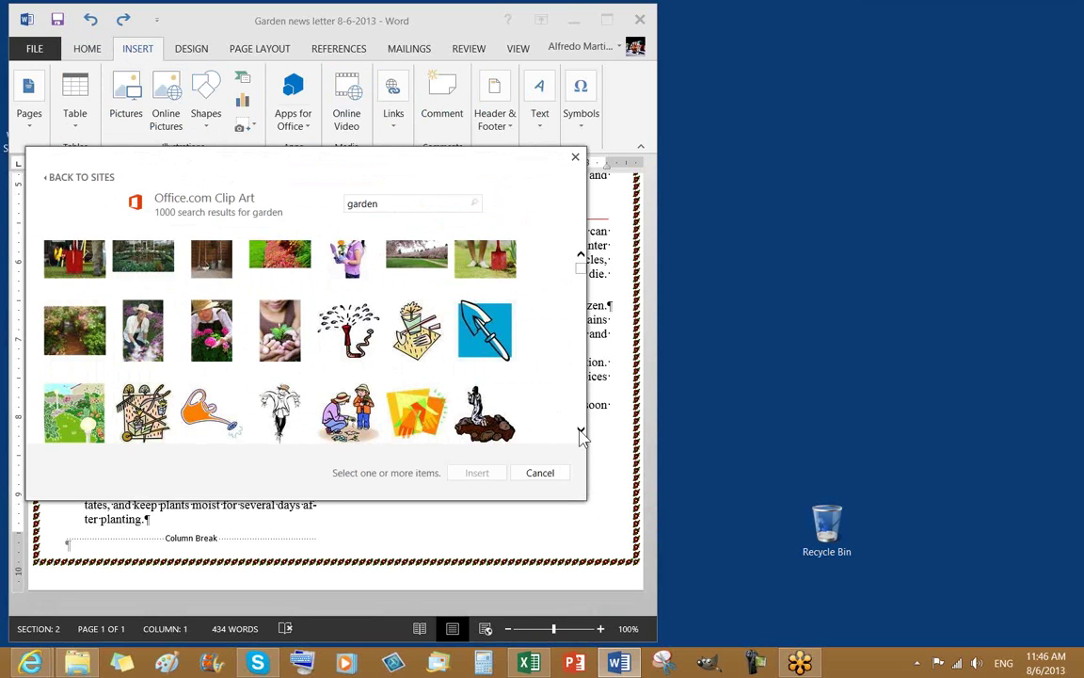
pyautogui.click(580, 432)
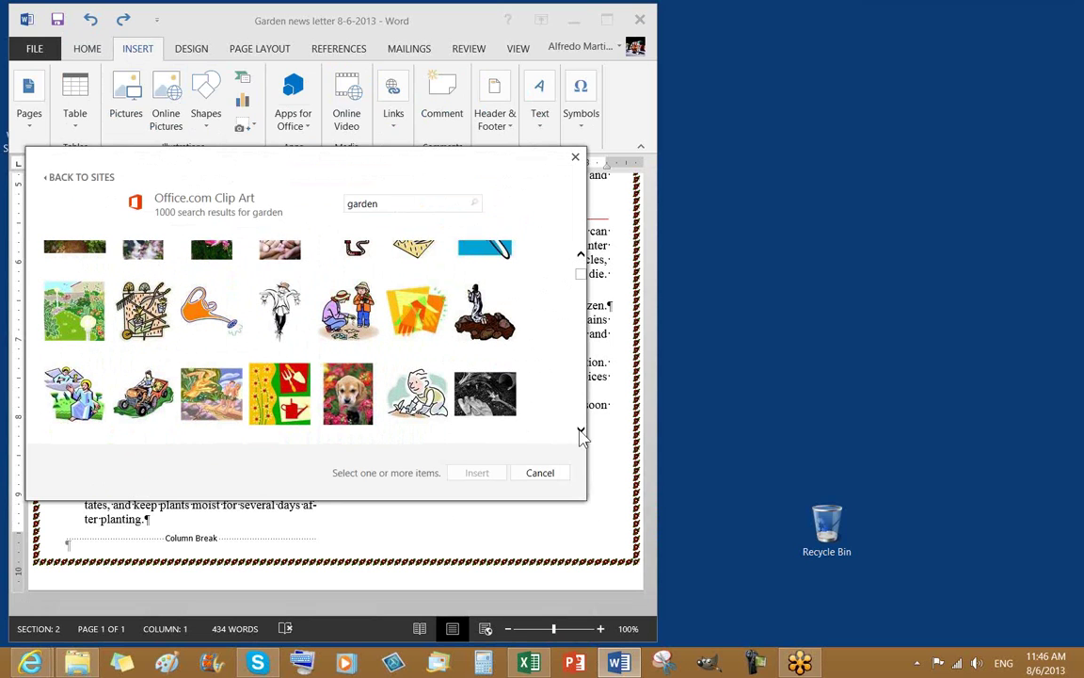
pyautogui.click(580, 432)
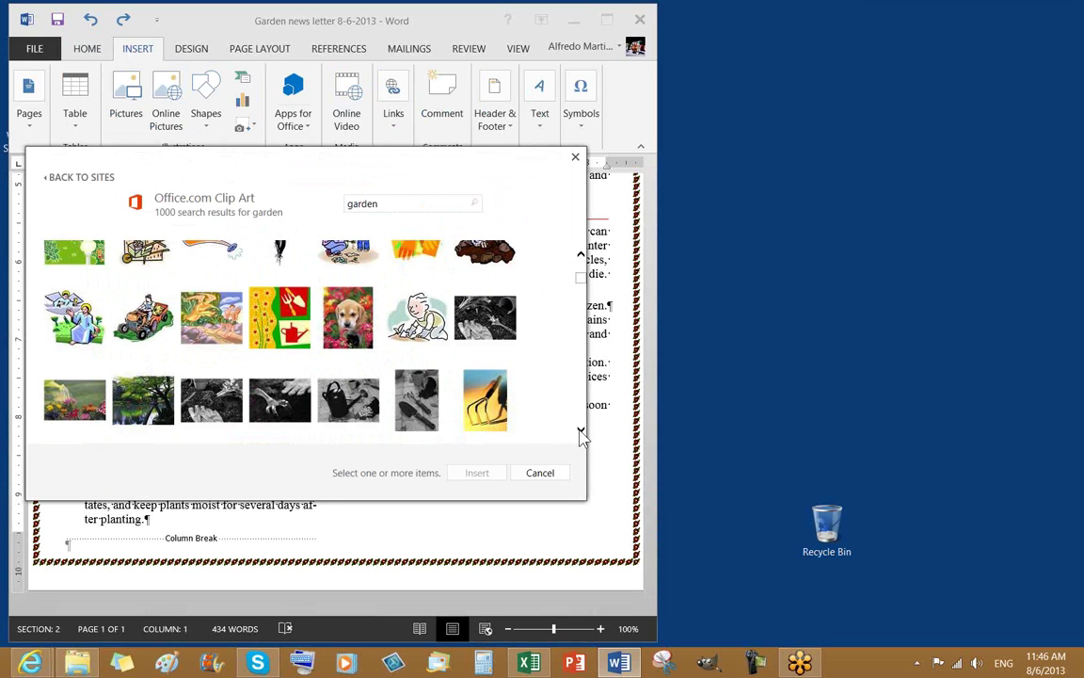
pyautogui.click(581, 432)
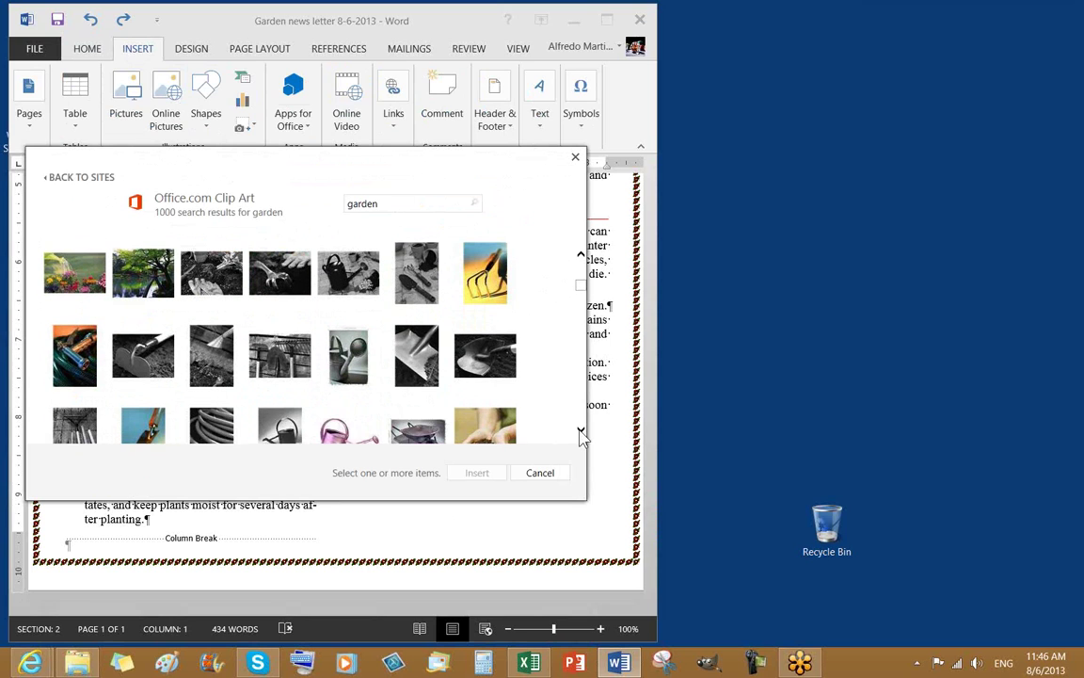
pyautogui.click(81, 274)
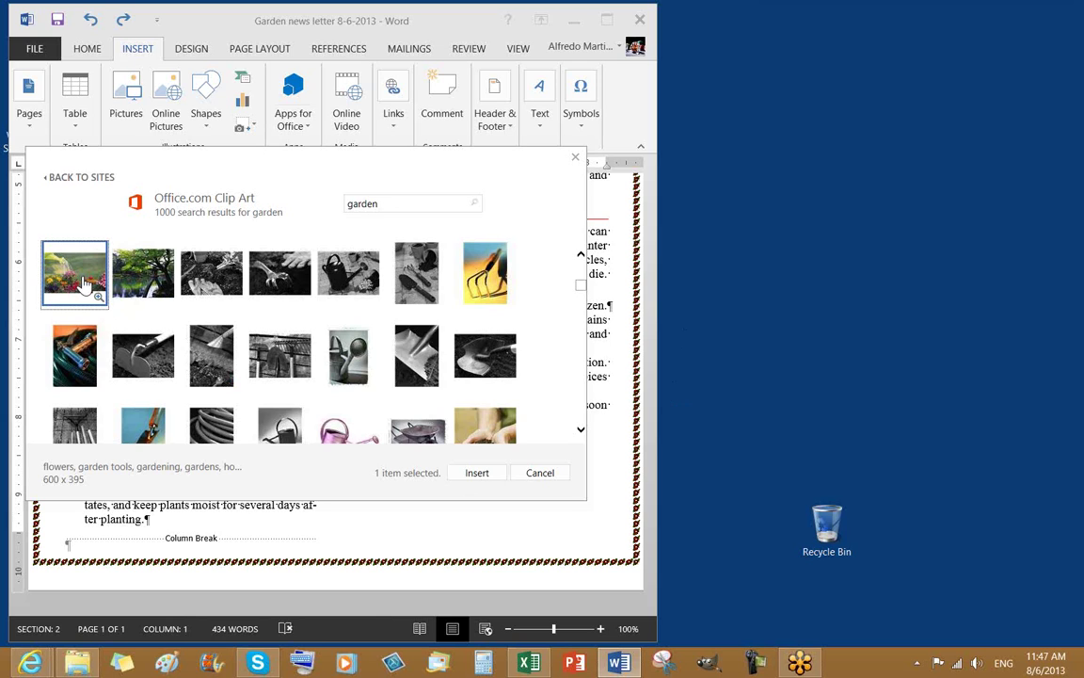
# Step: Insert the watering-can flower photo and shrink it proportionally to about 0.98 by 1.48 inches
pyautogui.click(476, 478)
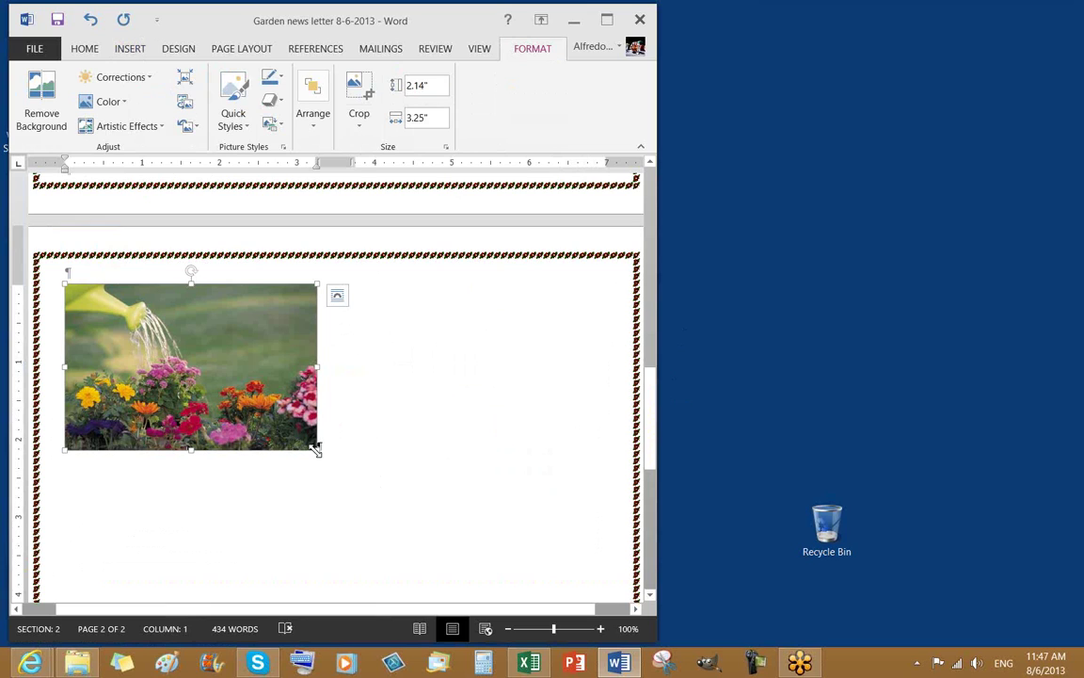
pyautogui.moveTo(316, 450); pyautogui.dragTo(178, 358)
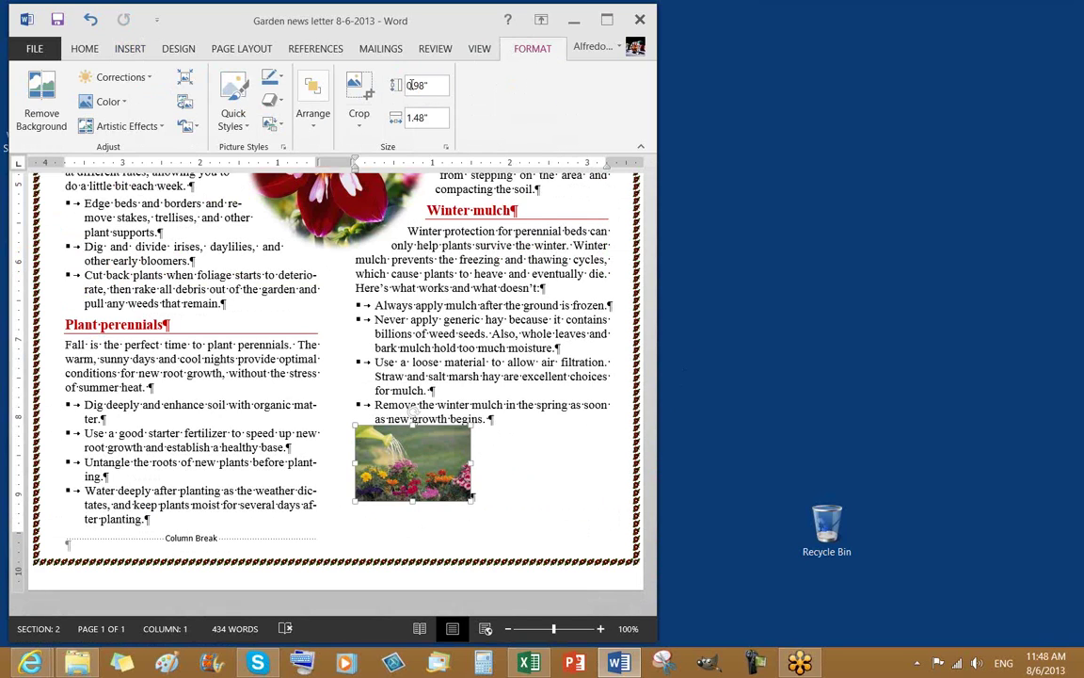
pyautogui.click(312, 130)
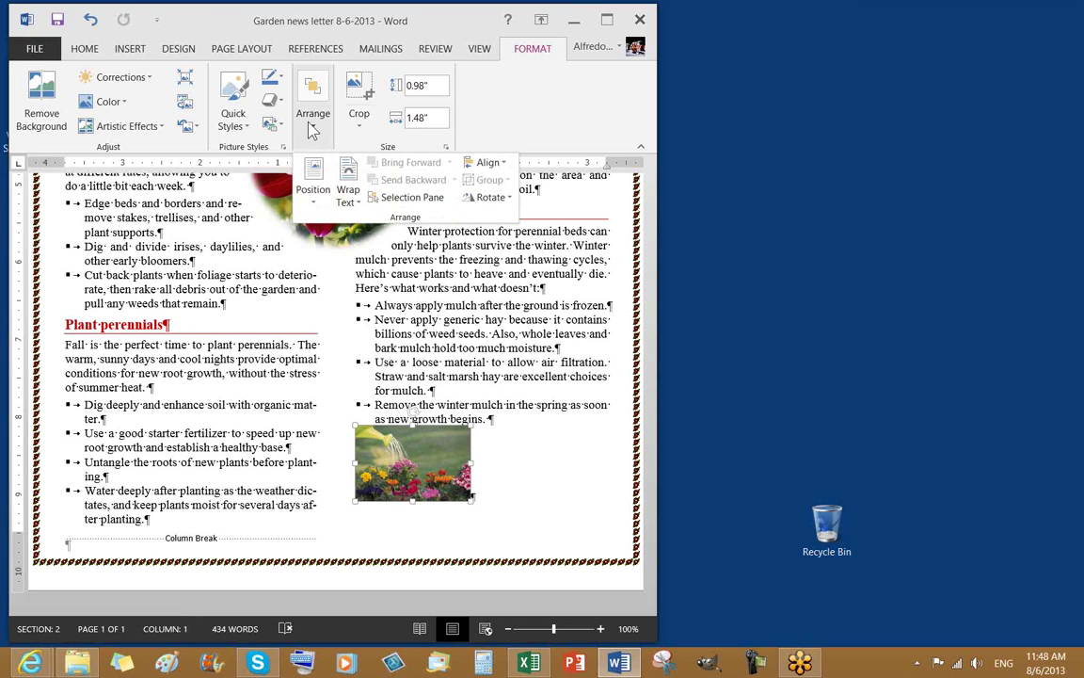
pyautogui.click(520, 141)
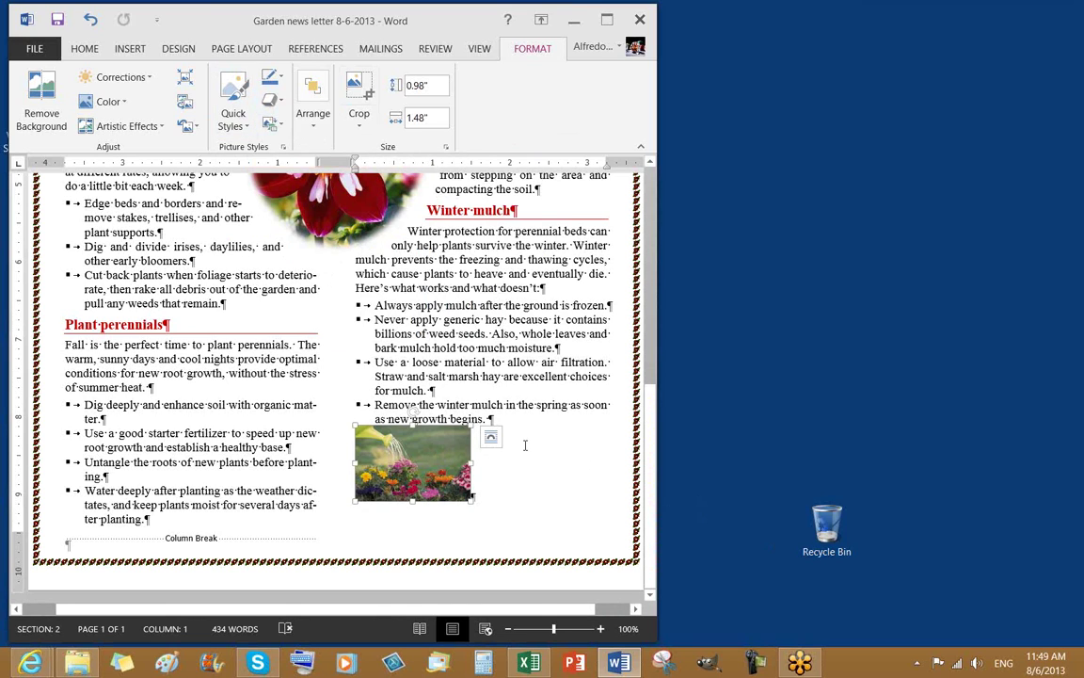
pyautogui.click(499, 482)
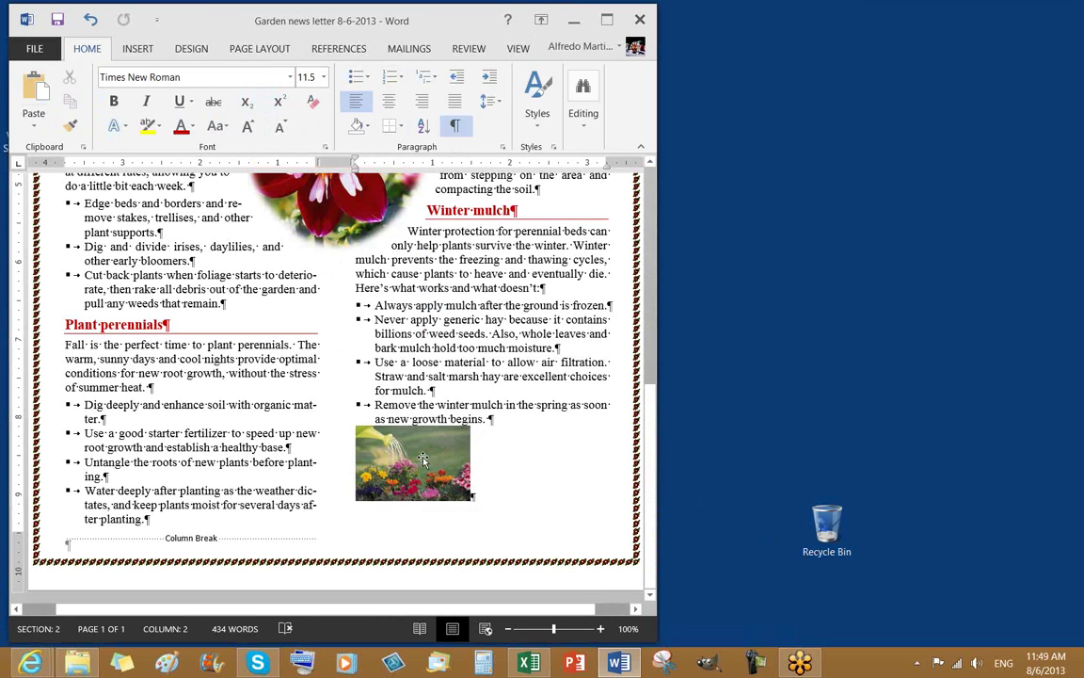
pyautogui.click(404, 452)
pyautogui.click(535, 468)
pyautogui.click(427, 450)
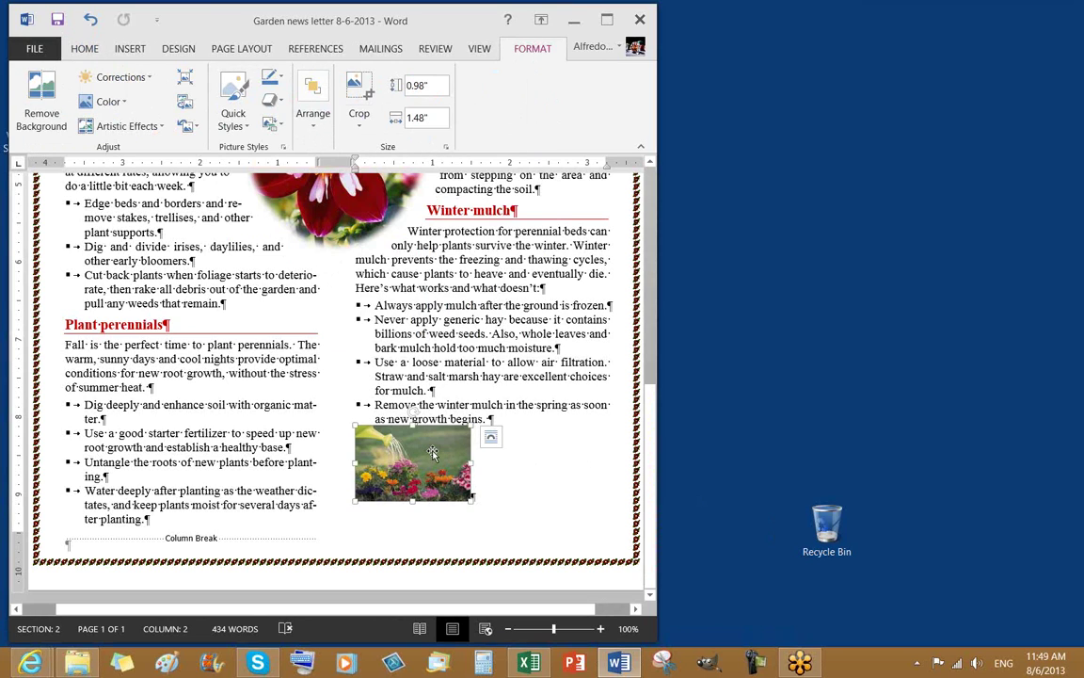
# Step: Set the watering-can photo's text wrapping to Tight
pyautogui.click(315, 122)
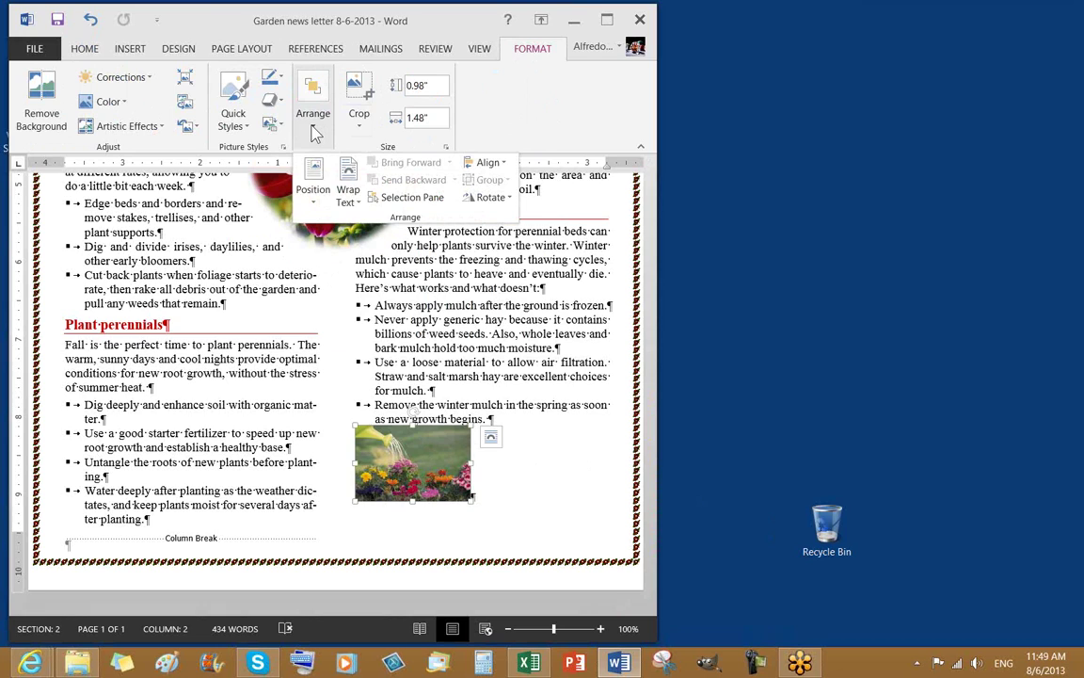
pyautogui.click(348, 197)
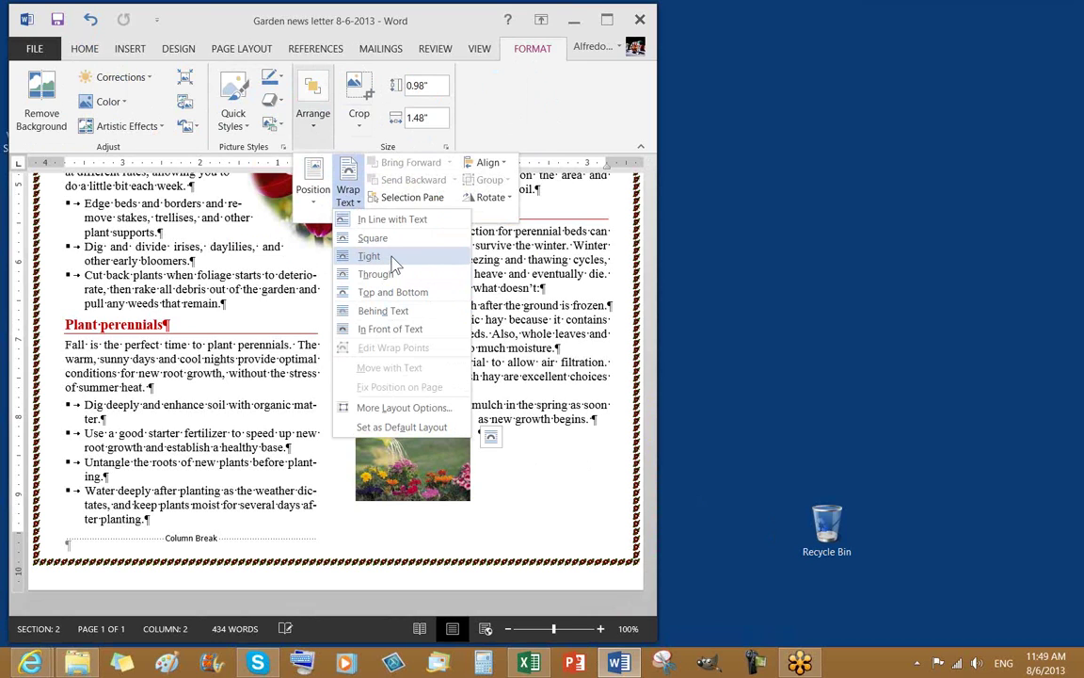
pyautogui.click(391, 256)
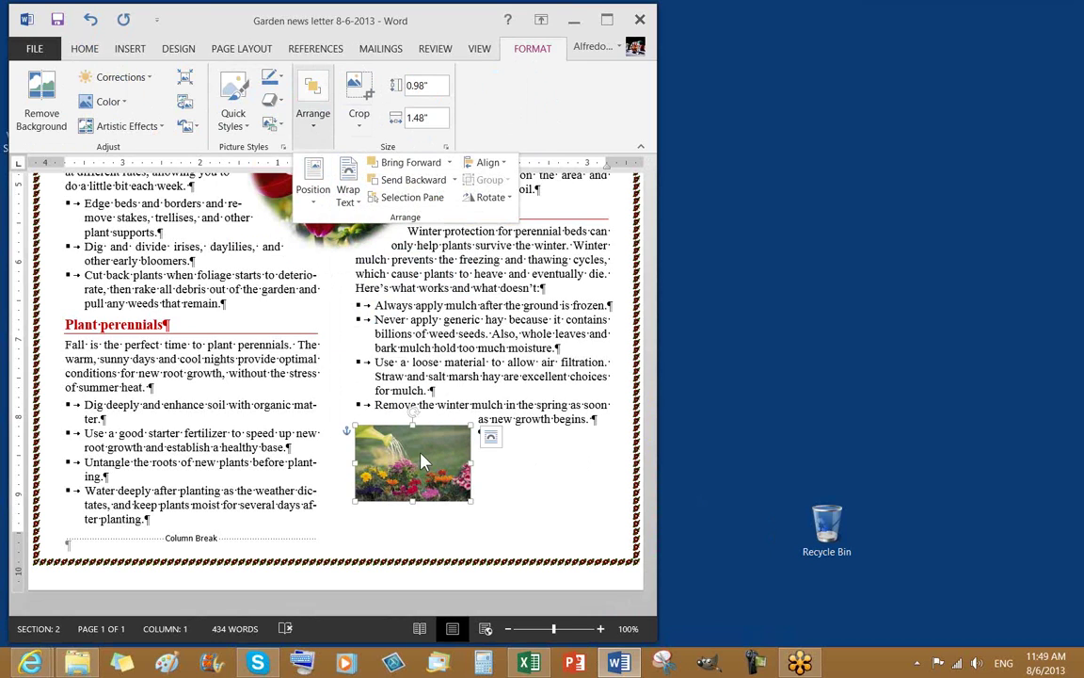
# Step: Move the photo right and resize it to 2.31 by 0.82 inches, centred under the list
pyautogui.moveTo(419, 456); pyautogui.dragTo(554, 481)
pyautogui.moveTo(468, 512); pyautogui.dragTo(493, 508)
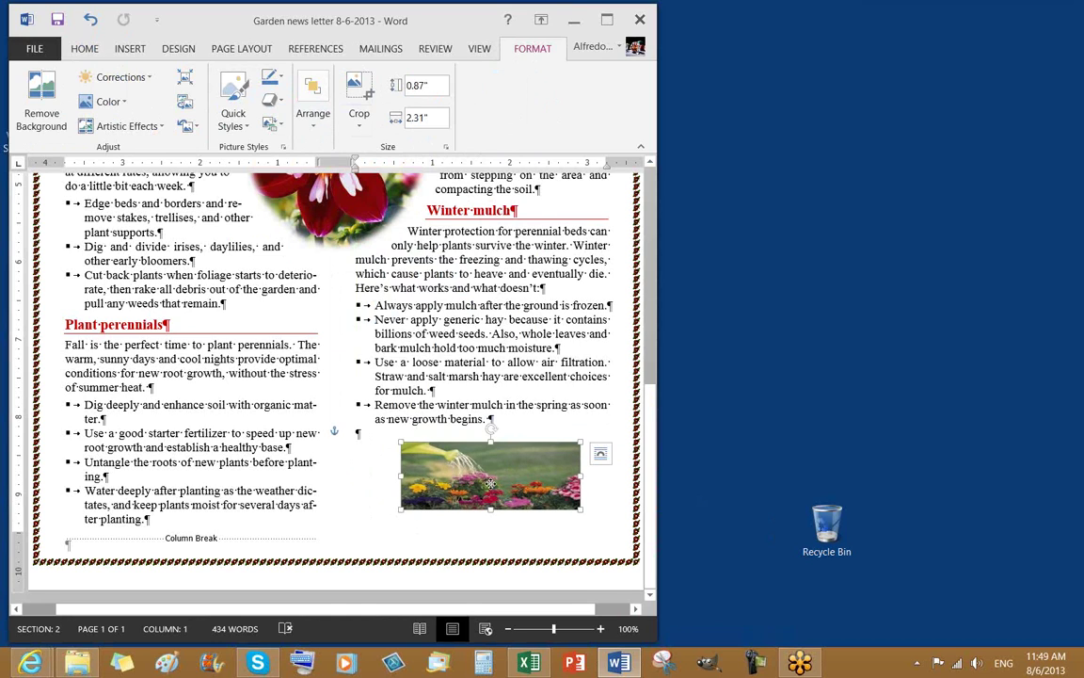
pyautogui.moveTo(491, 443); pyautogui.dragTo(496, 467)
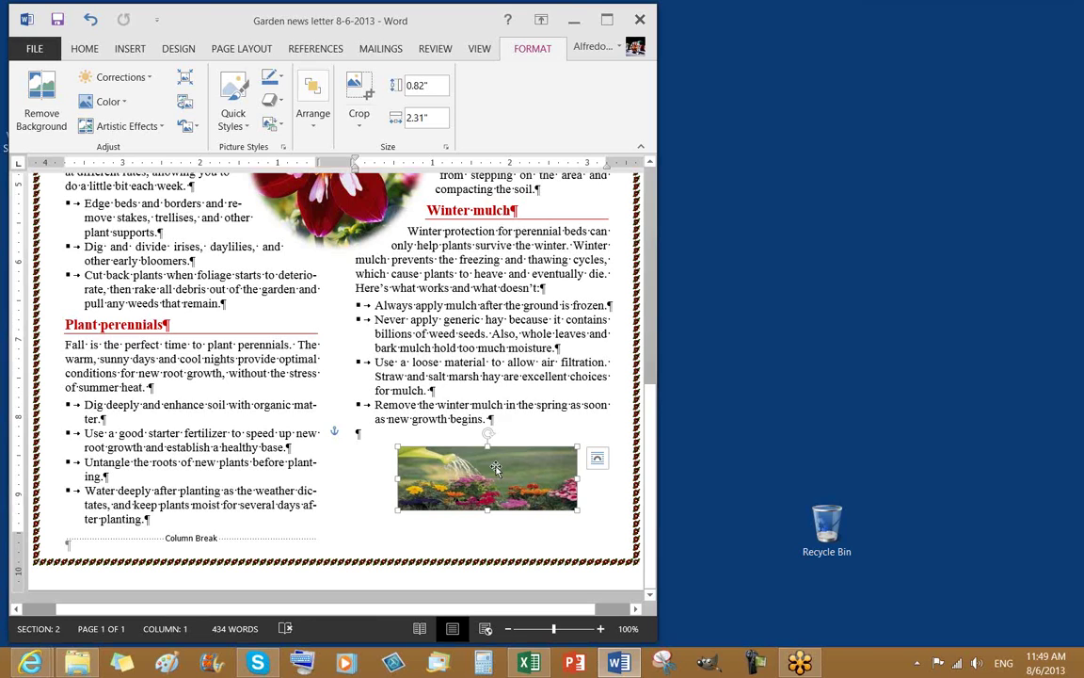
pyautogui.click(533, 406)
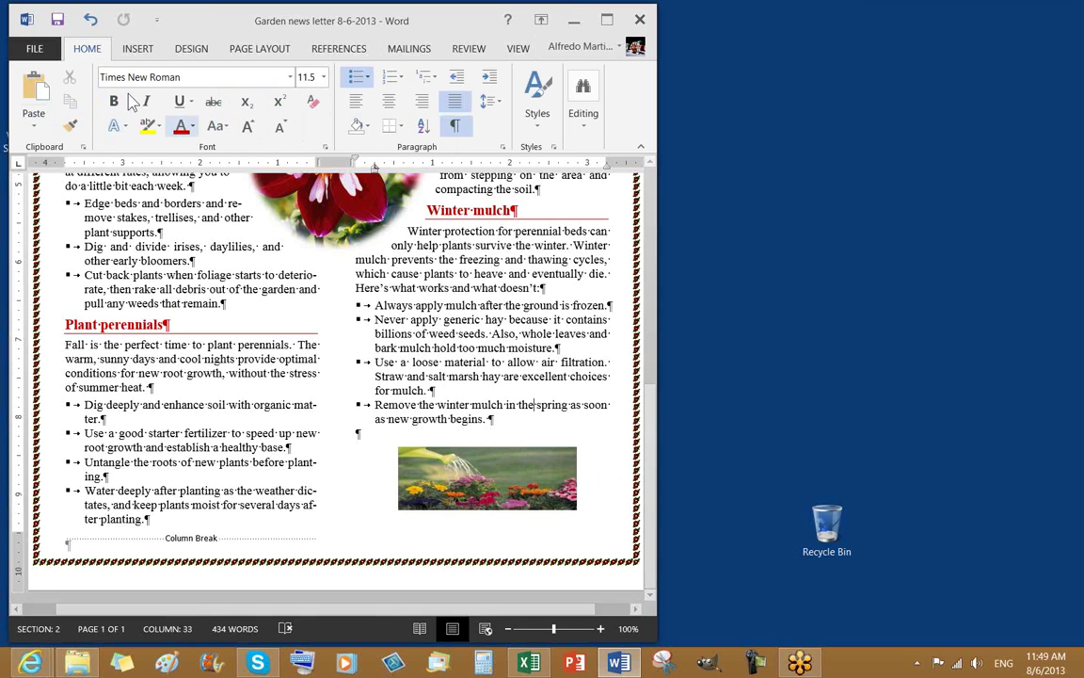
# Step: Save the newsletter and reselect the watering-can photo
pyautogui.click(57, 18)
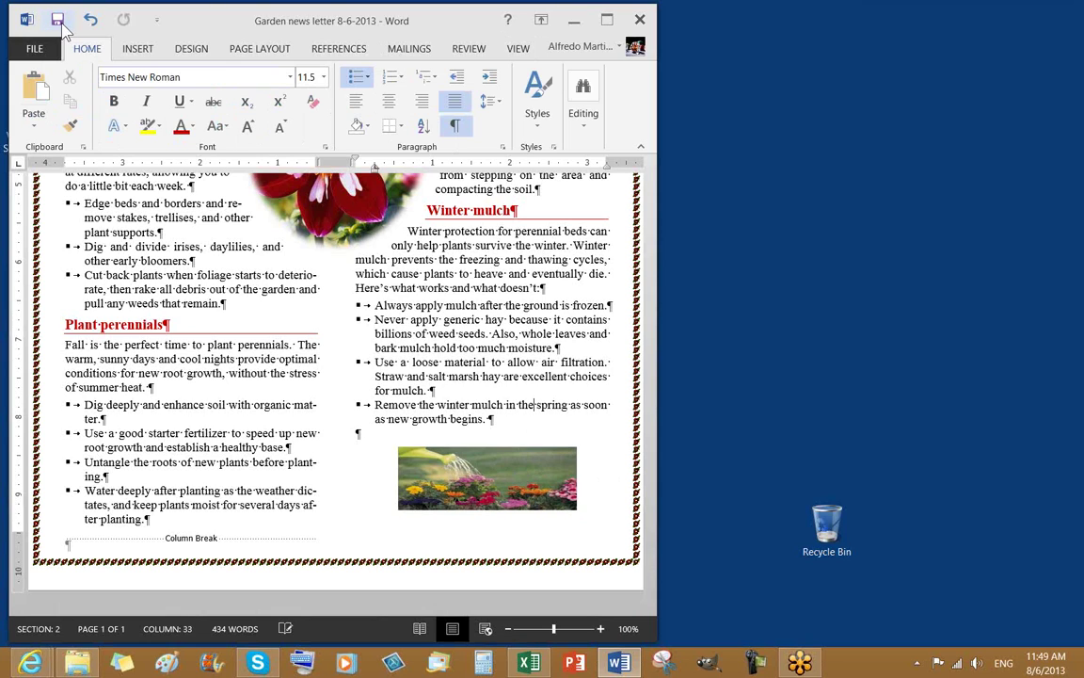
pyautogui.click(470, 451)
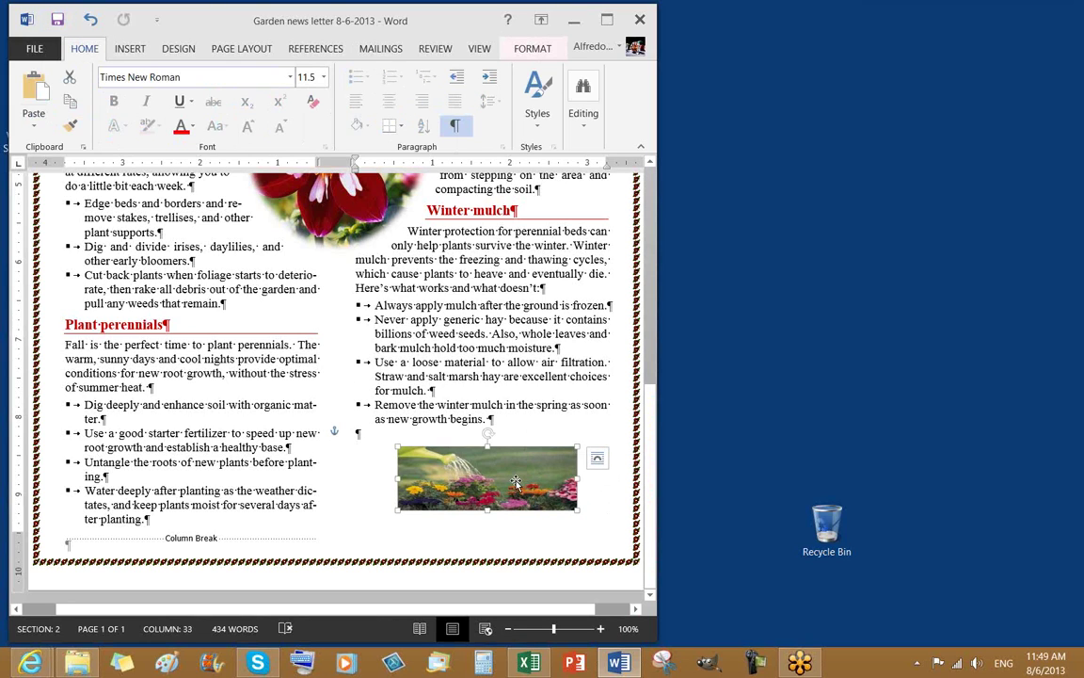
pyautogui.click(594, 481)
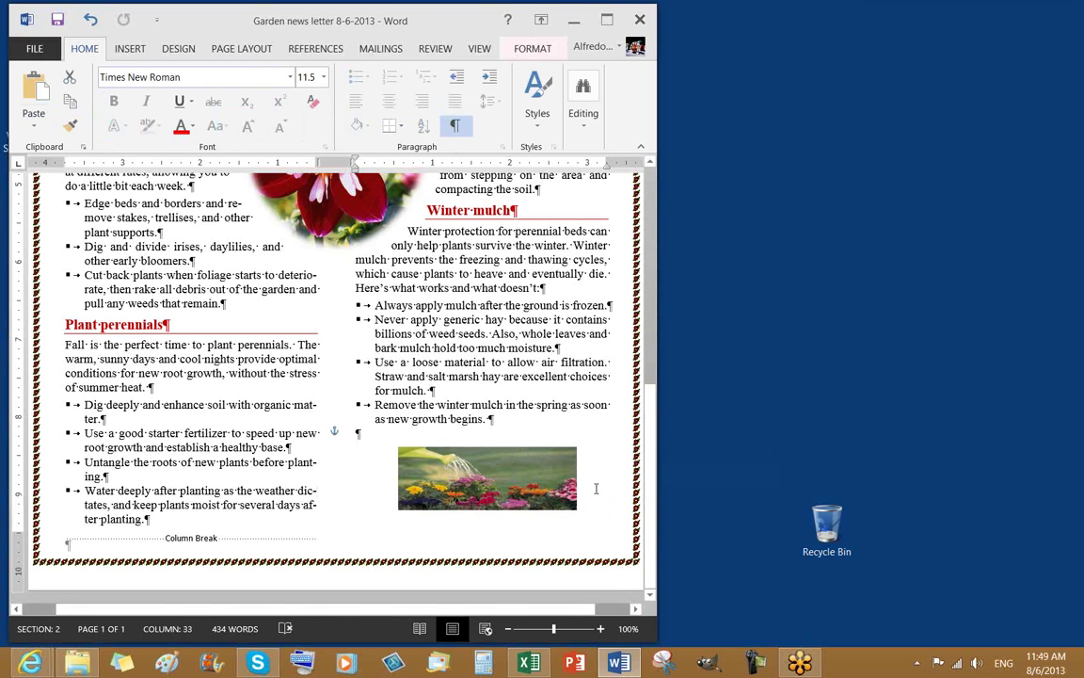
pyautogui.click(542, 476)
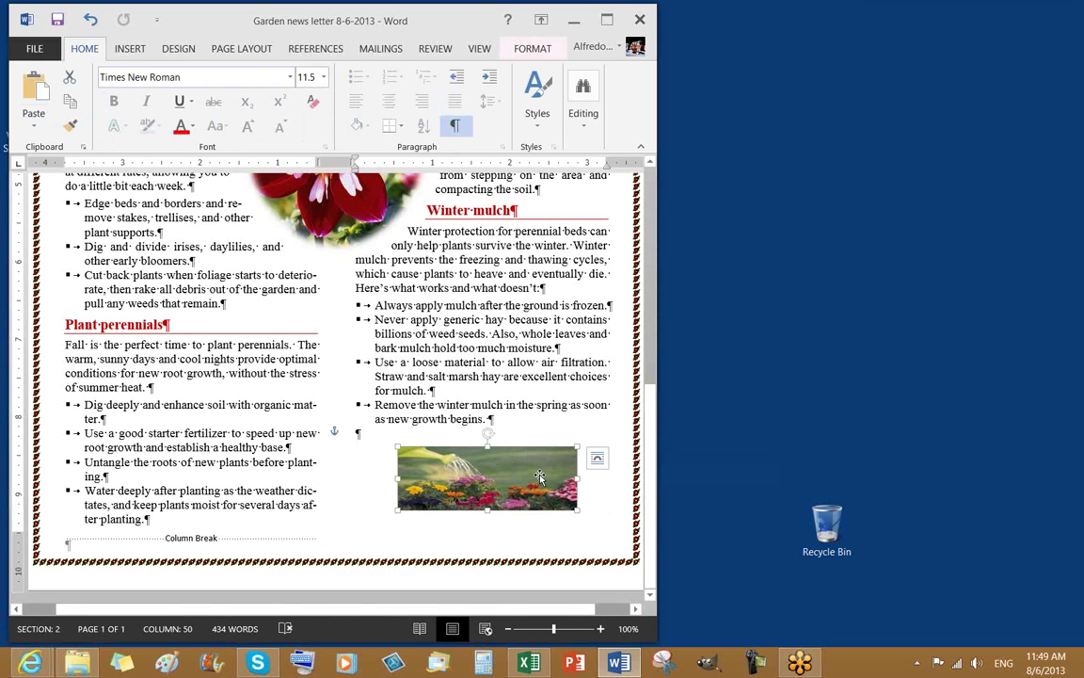
# Step: Reapply Tight wrapping to the photo and nudge it beneath the last Winter mulch bullet
pyautogui.click(527, 52)
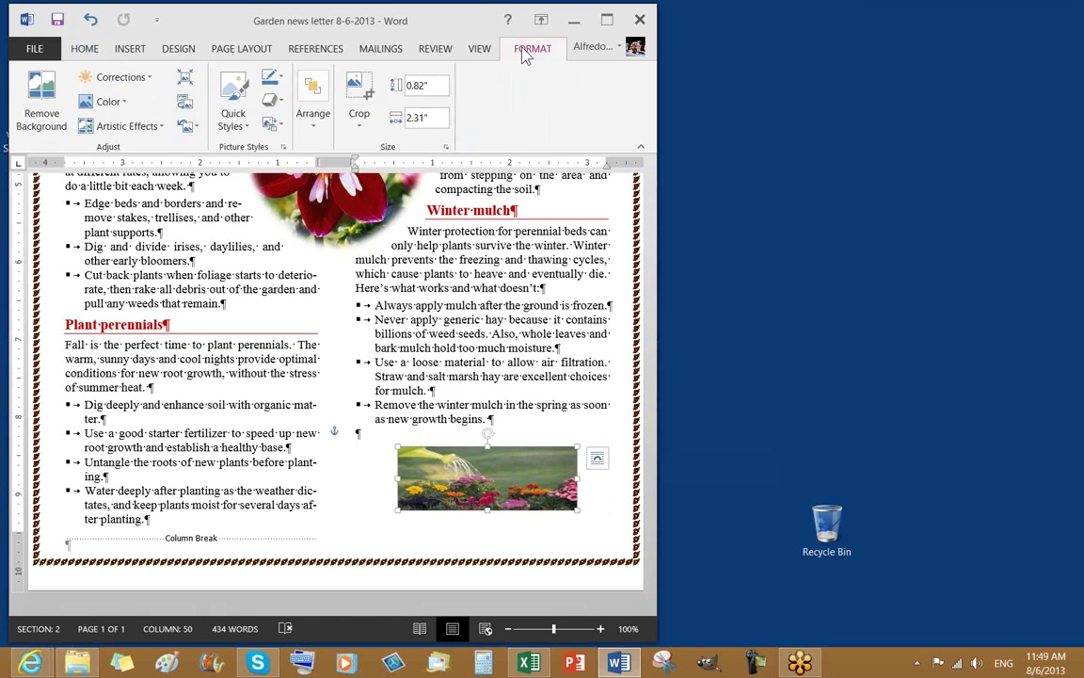
pyautogui.click(319, 124)
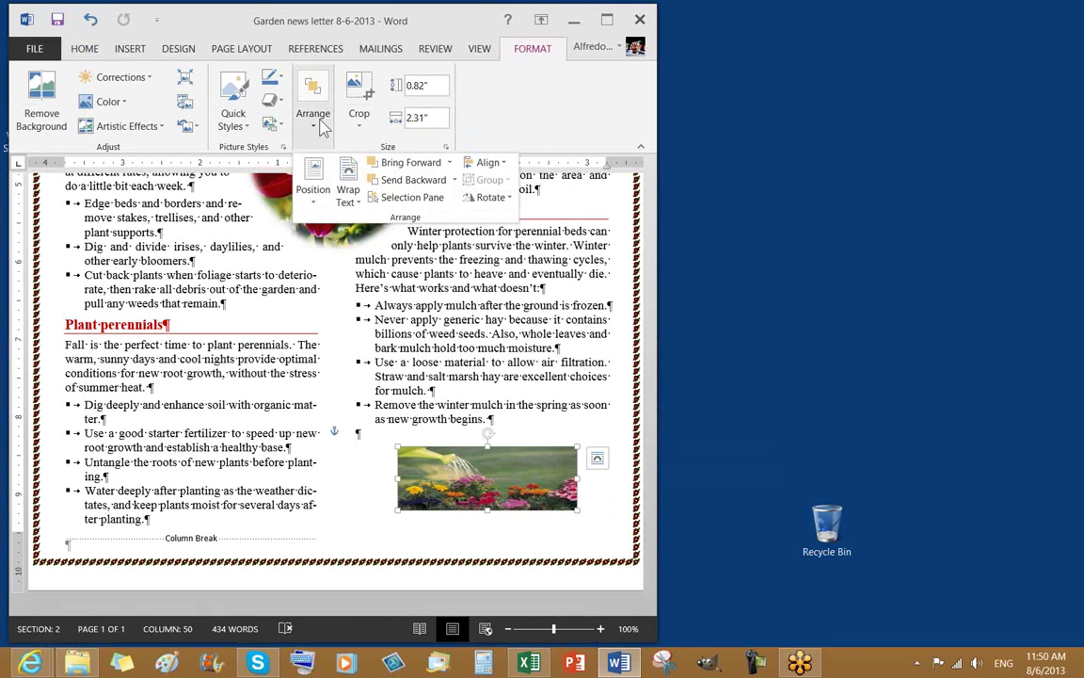
pyautogui.click(350, 198)
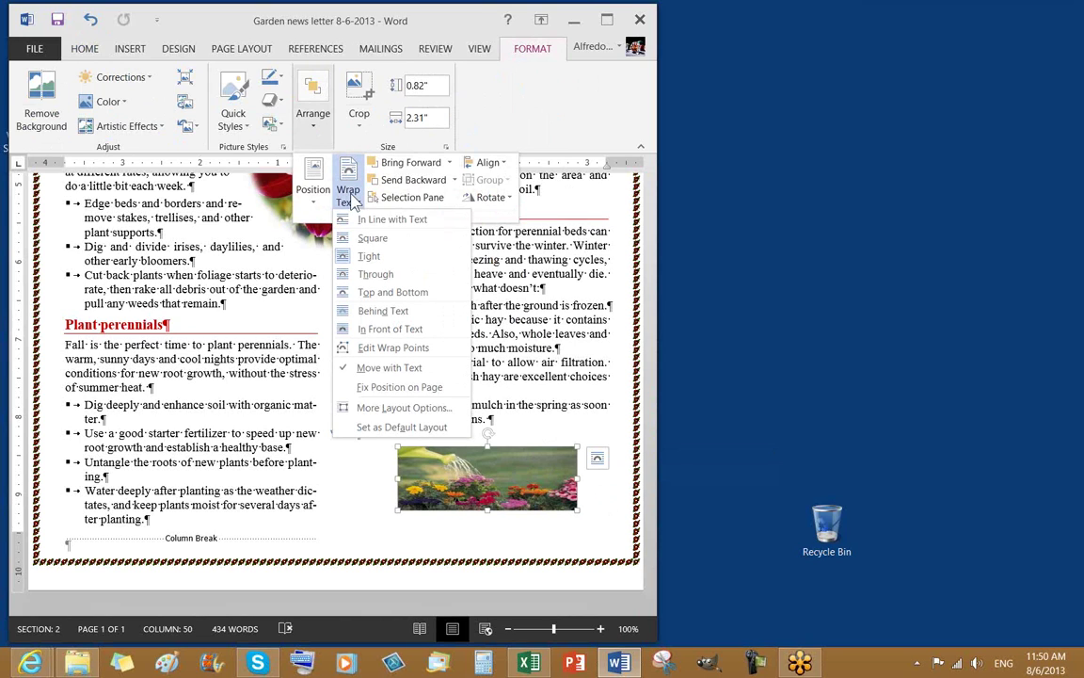
pyautogui.click(370, 257)
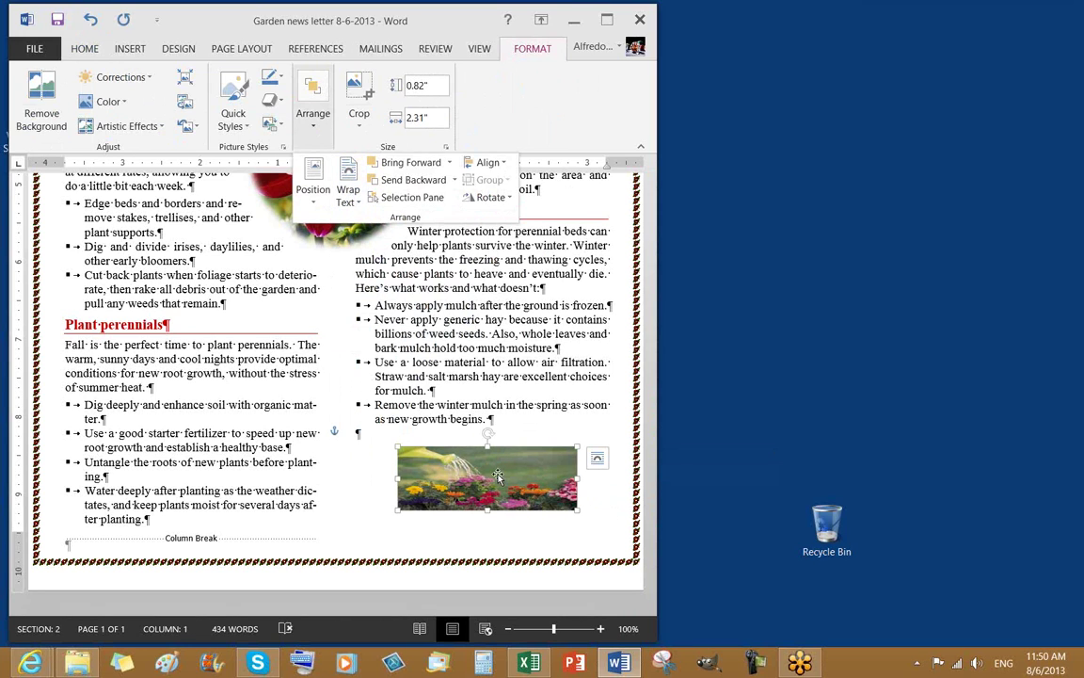
pyautogui.moveTo(498, 476)
pyautogui.mouseDown()
pyautogui.moveTo(235, 367)
pyautogui.moveTo(172, 362)
pyautogui.moveTo(235, 302)
pyautogui.moveTo(146, 312)
pyautogui.moveTo(377, 406)
pyautogui.moveTo(491, 473)
pyautogui.mouseUp()
# Step: Turn off Show/Hide ¶, set the zoom to Whole page, and save the newsletter
pyautogui.click(459, 548)
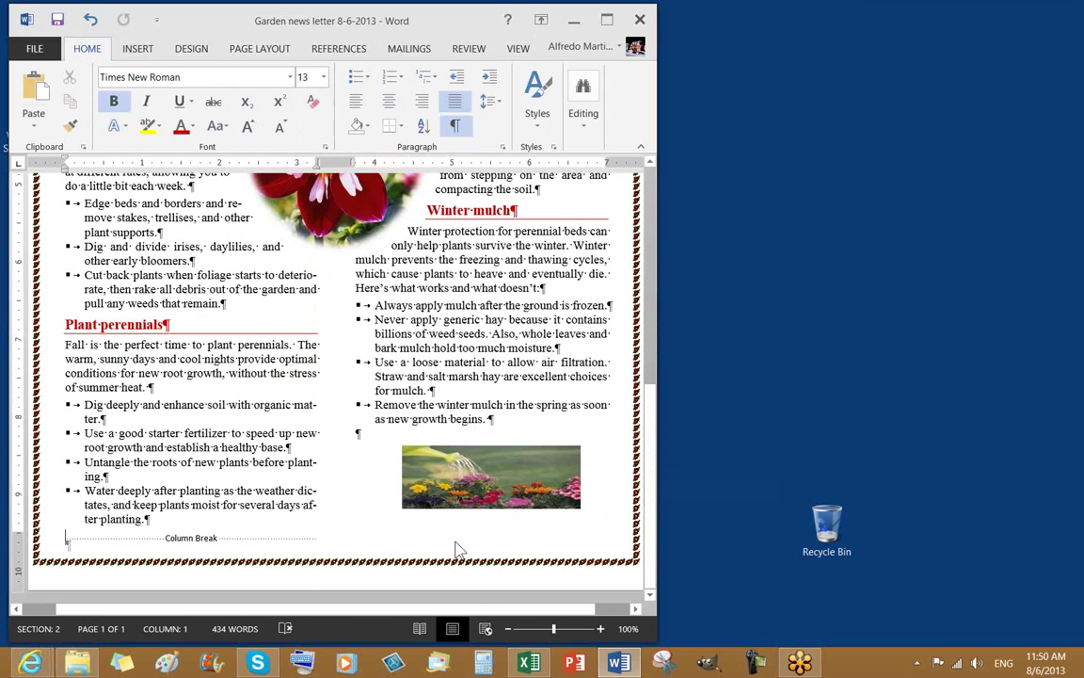
pyautogui.click(456, 128)
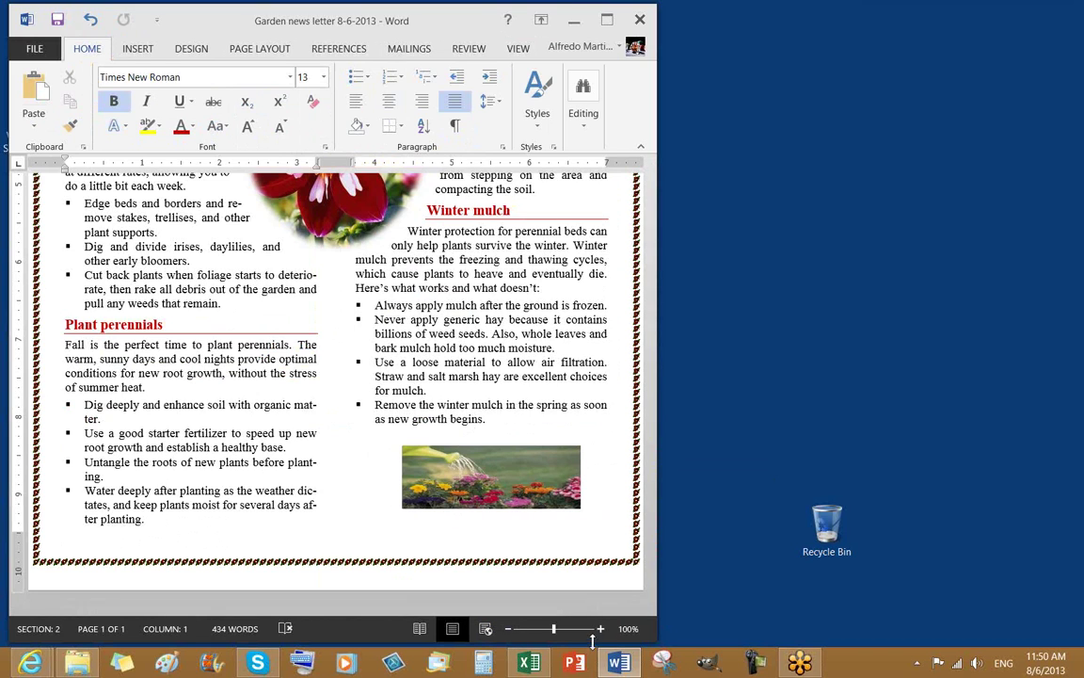
pyautogui.click(623, 628)
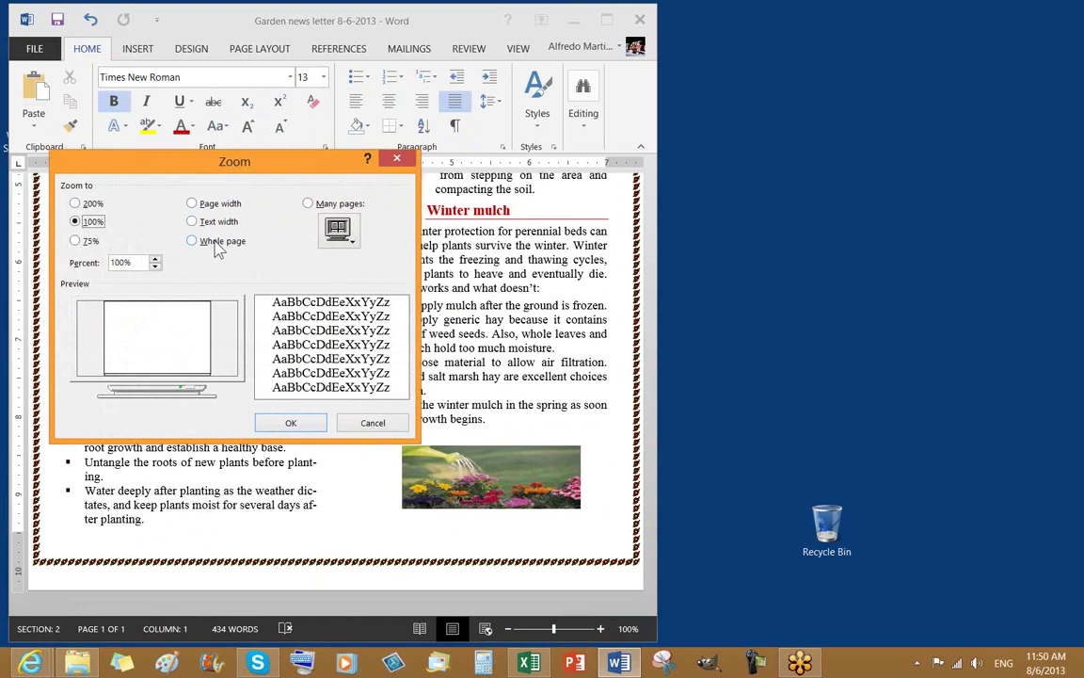
pyautogui.click(192, 241)
pyautogui.click(286, 423)
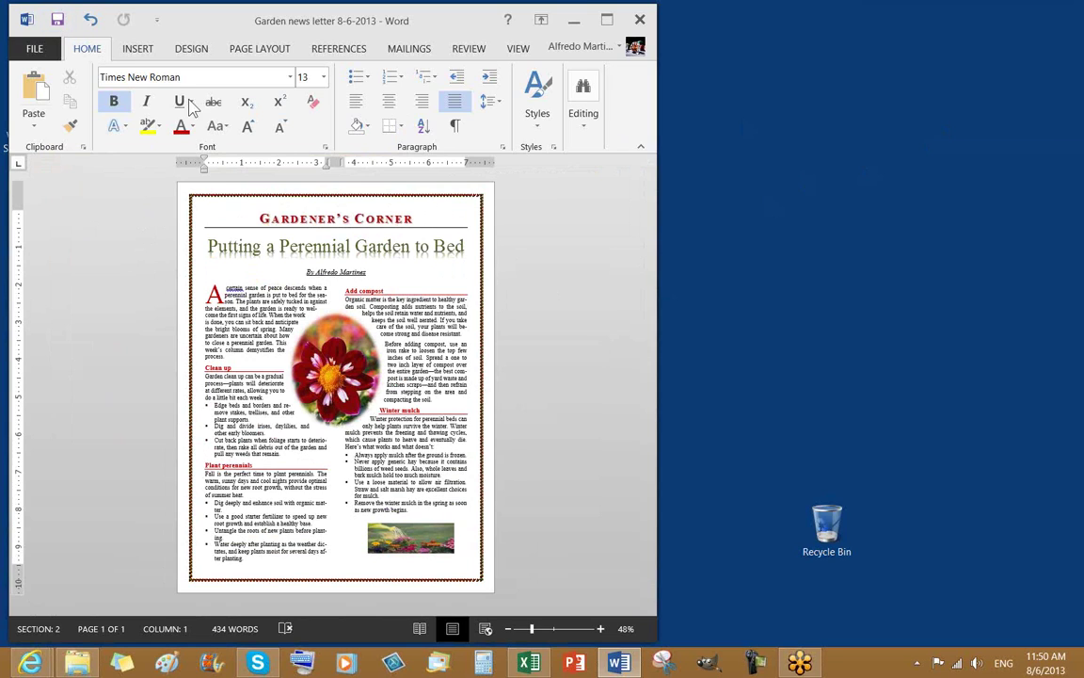
pyautogui.click(58, 19)
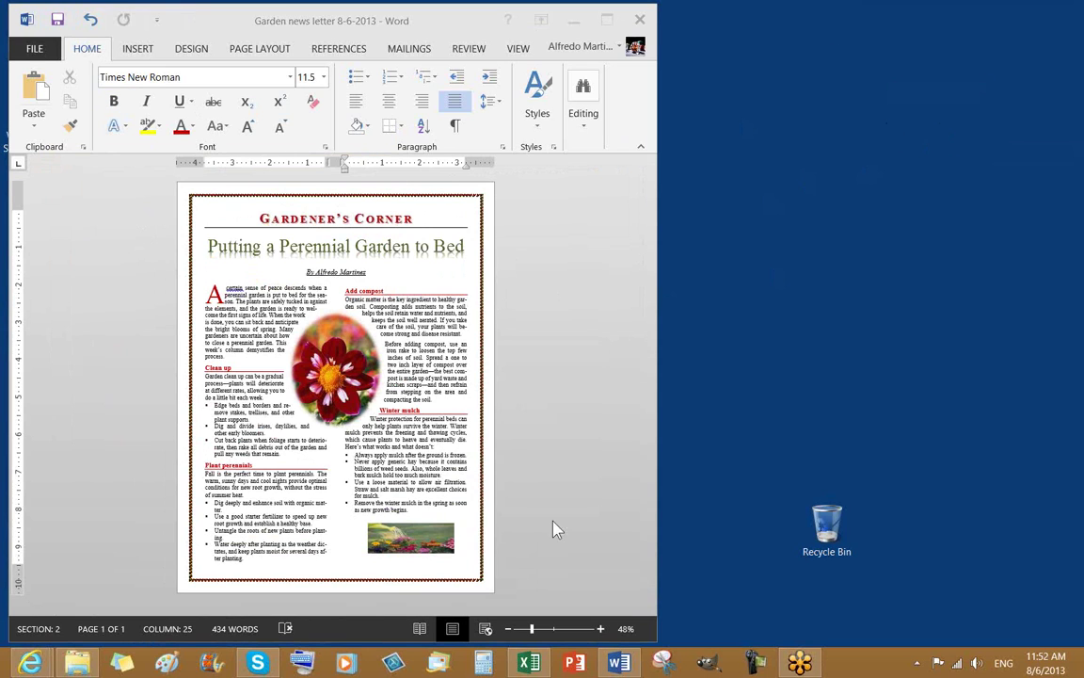
pyautogui.click(544, 288)
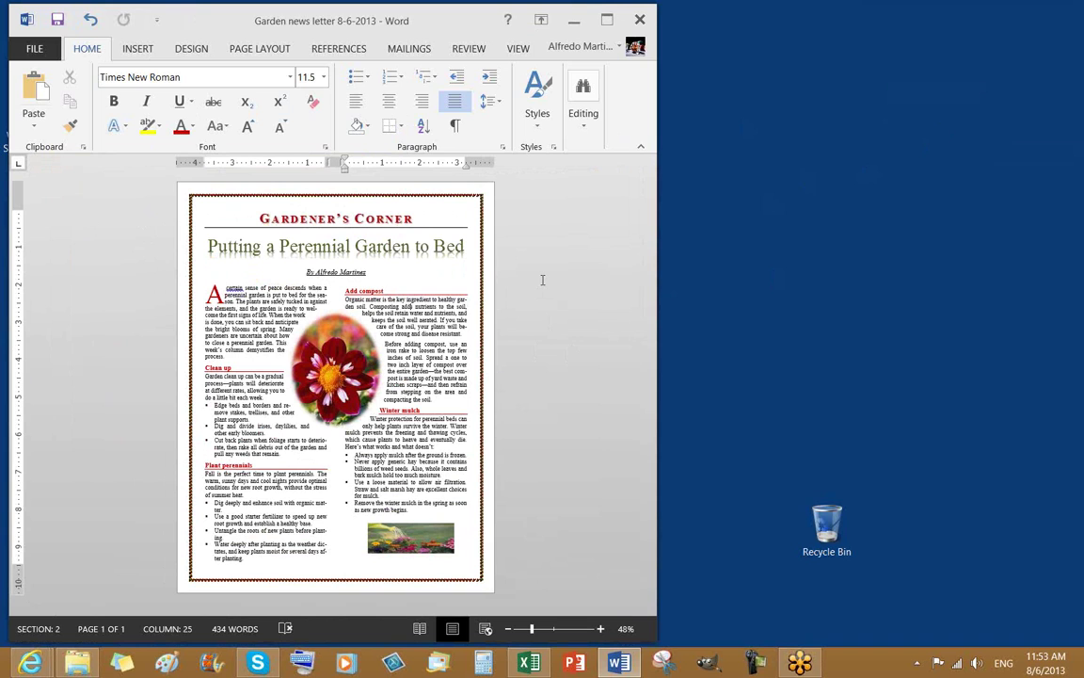
# Step: Print the one-page newsletter from the Print view and return to the document
pyautogui.click(34, 49)
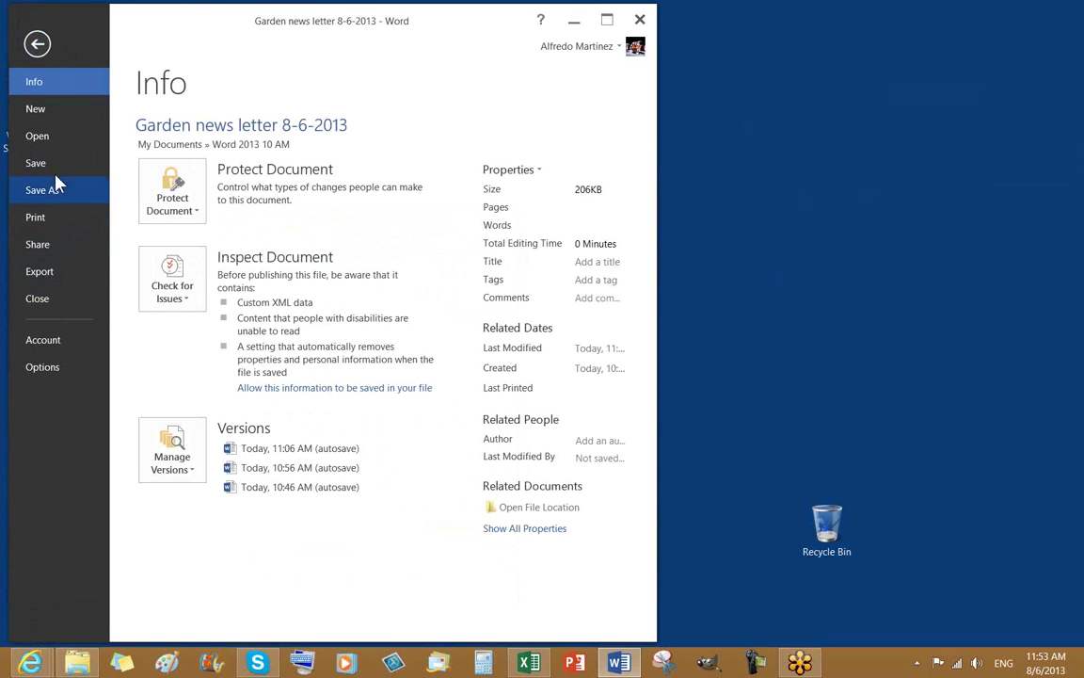
pyautogui.click(55, 217)
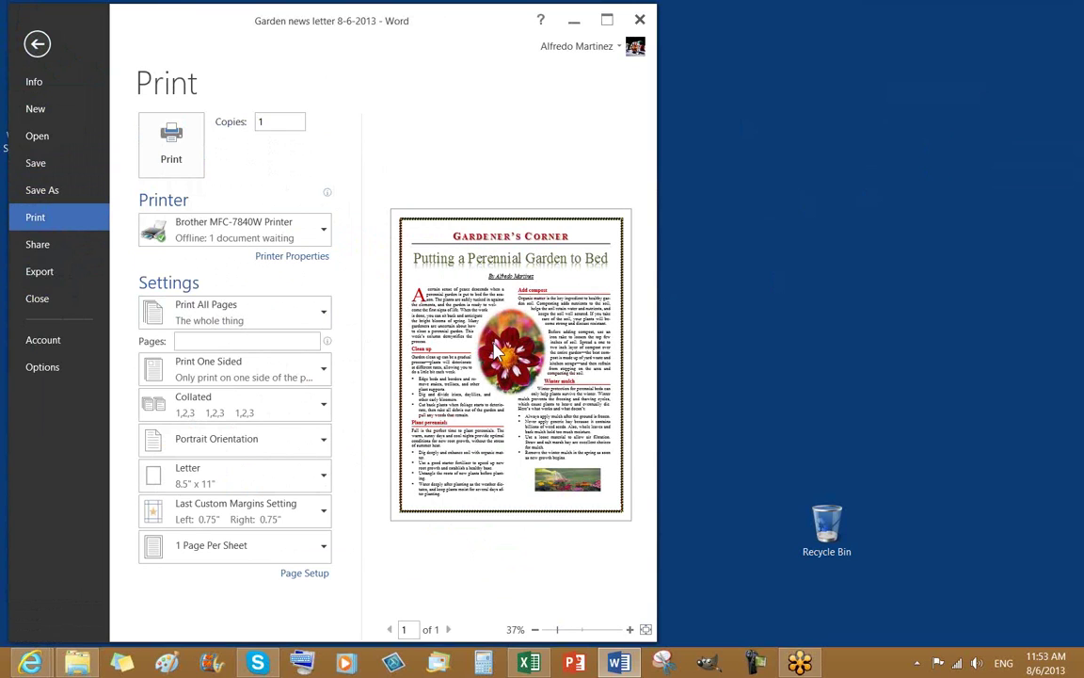
pyautogui.click(179, 156)
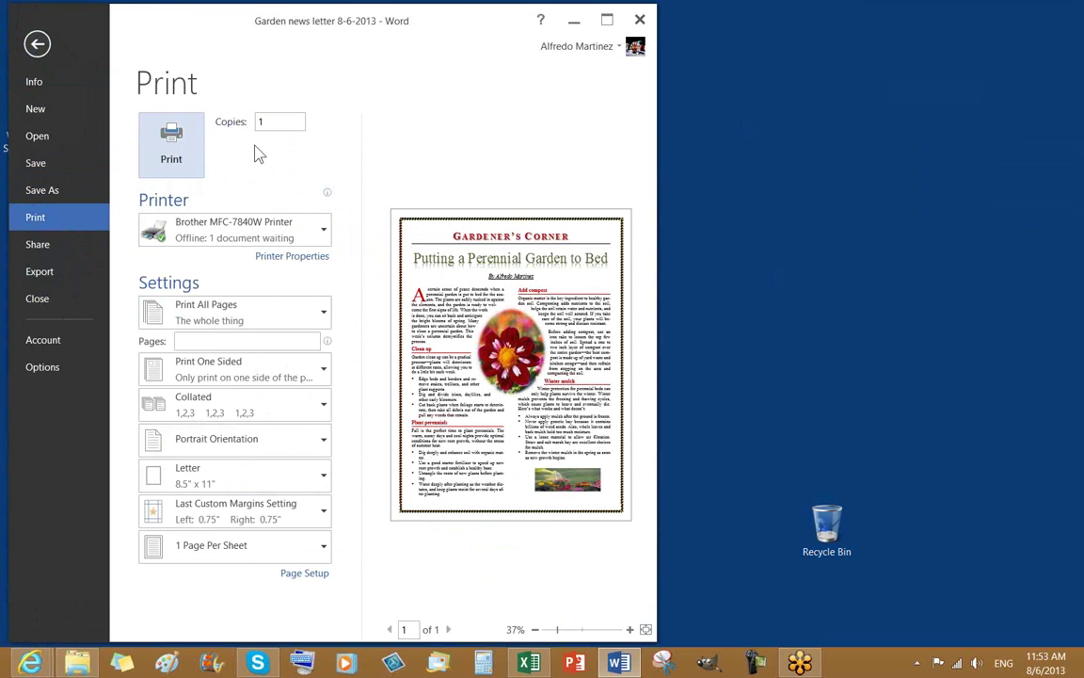
pyautogui.click(38, 45)
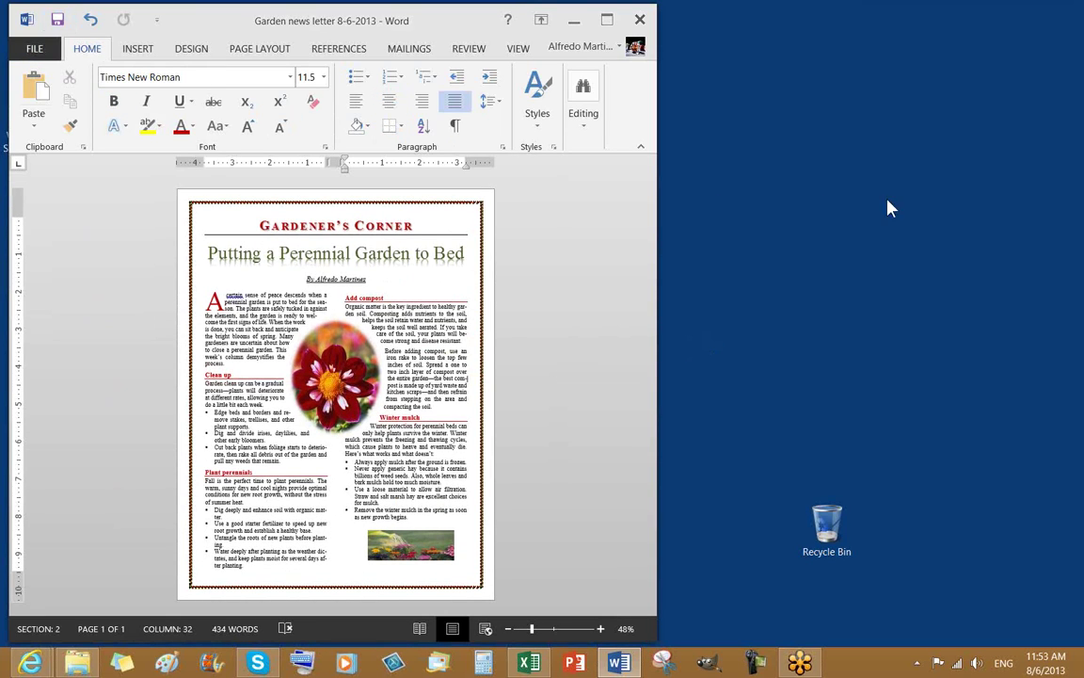
pyautogui.click(588, 287)
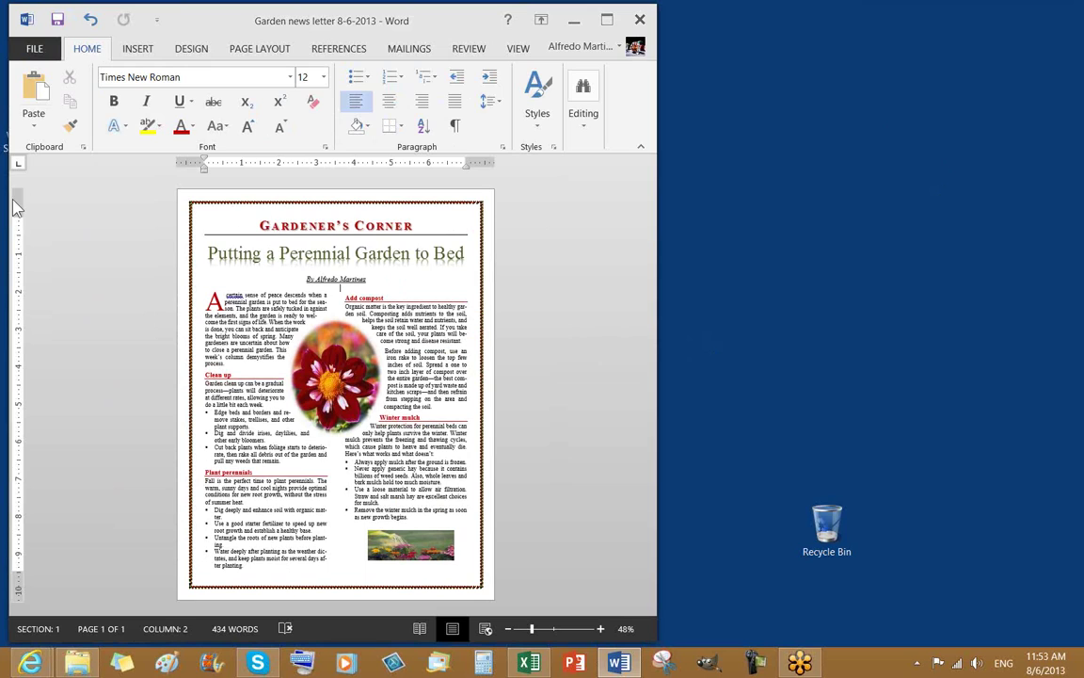
pyautogui.click(183, 54)
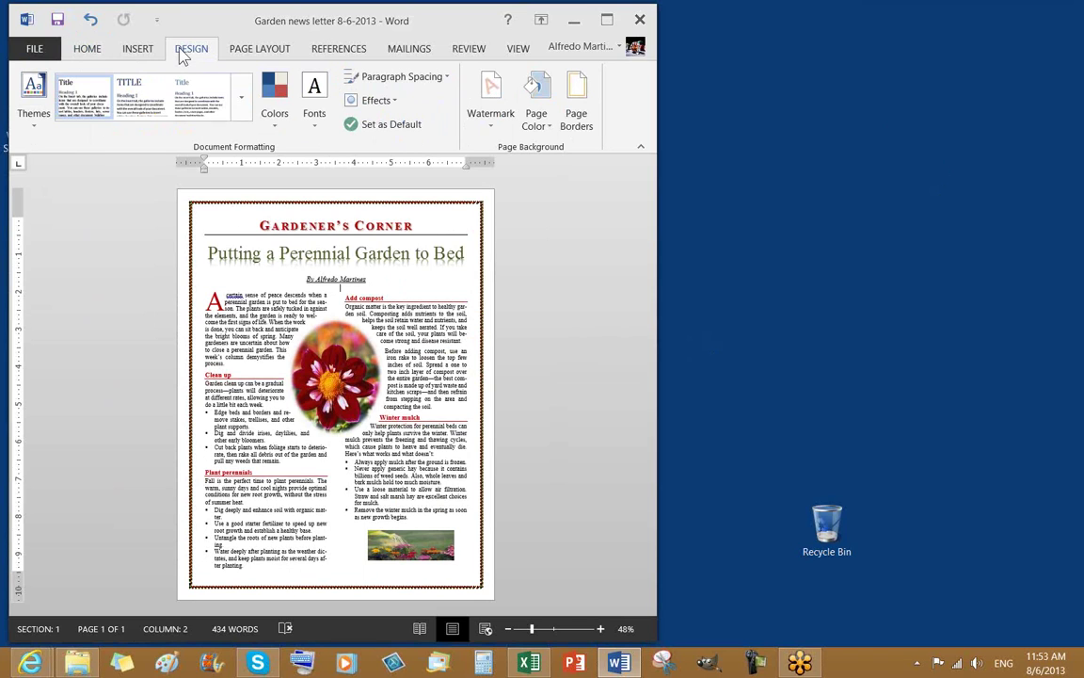
pyautogui.click(263, 58)
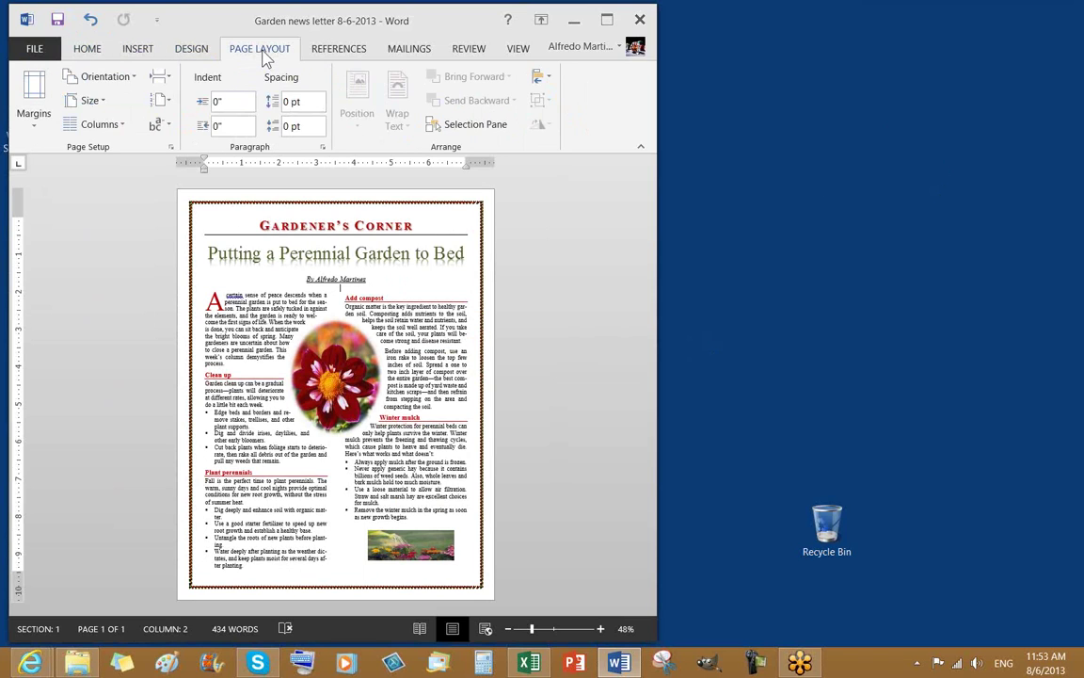
pyautogui.click(31, 111)
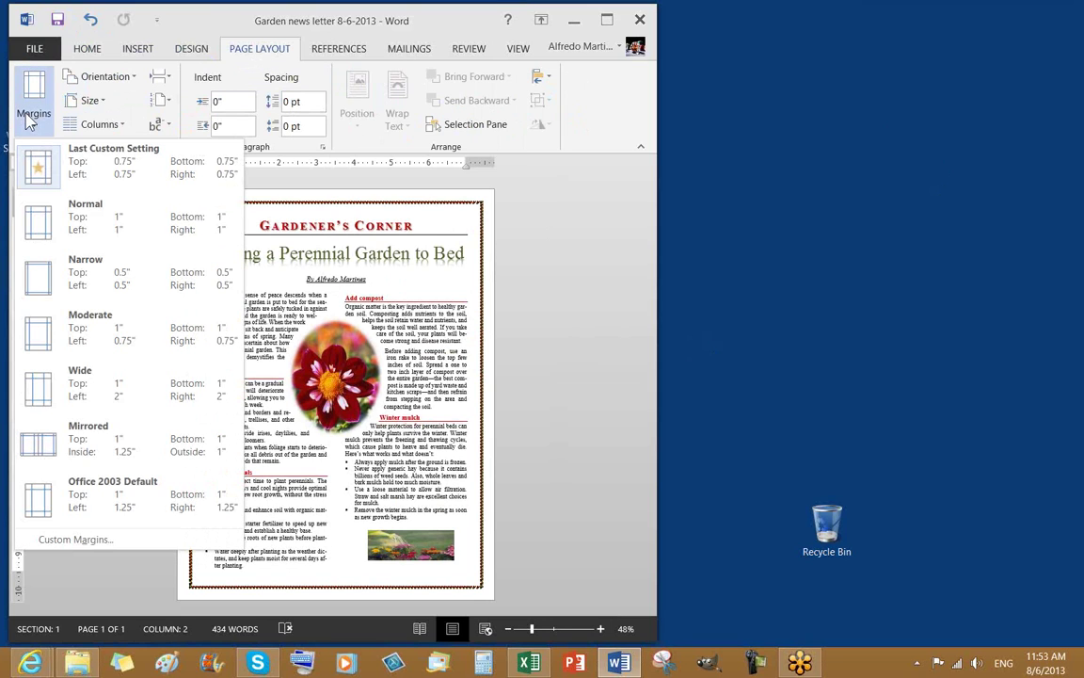
pyautogui.click(31, 117)
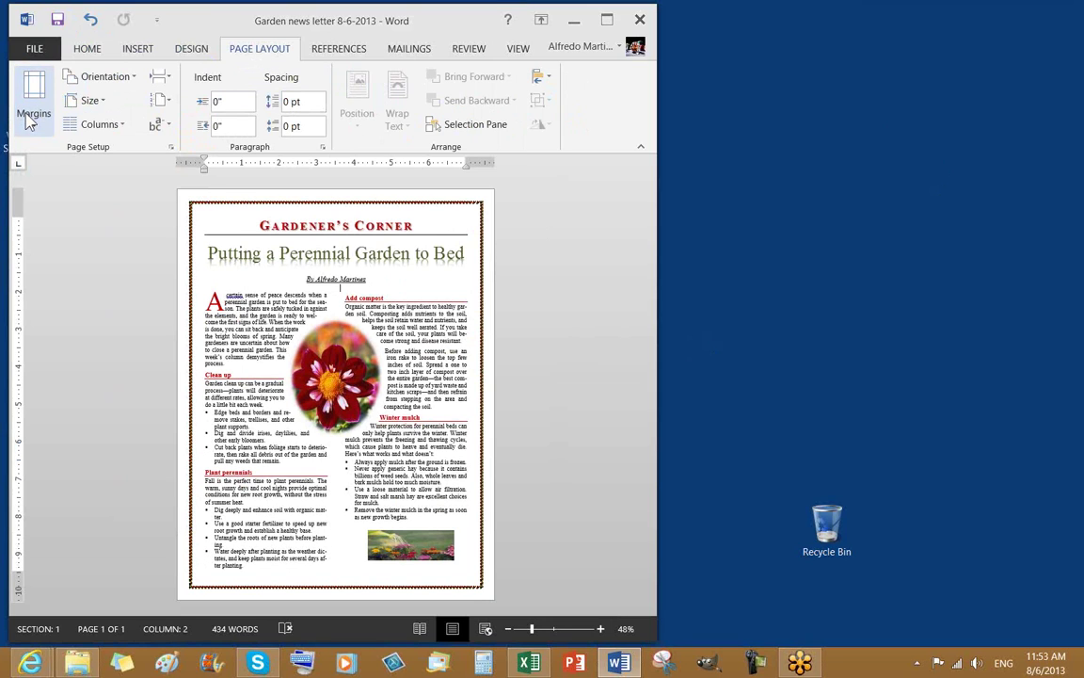
pyautogui.click(160, 79)
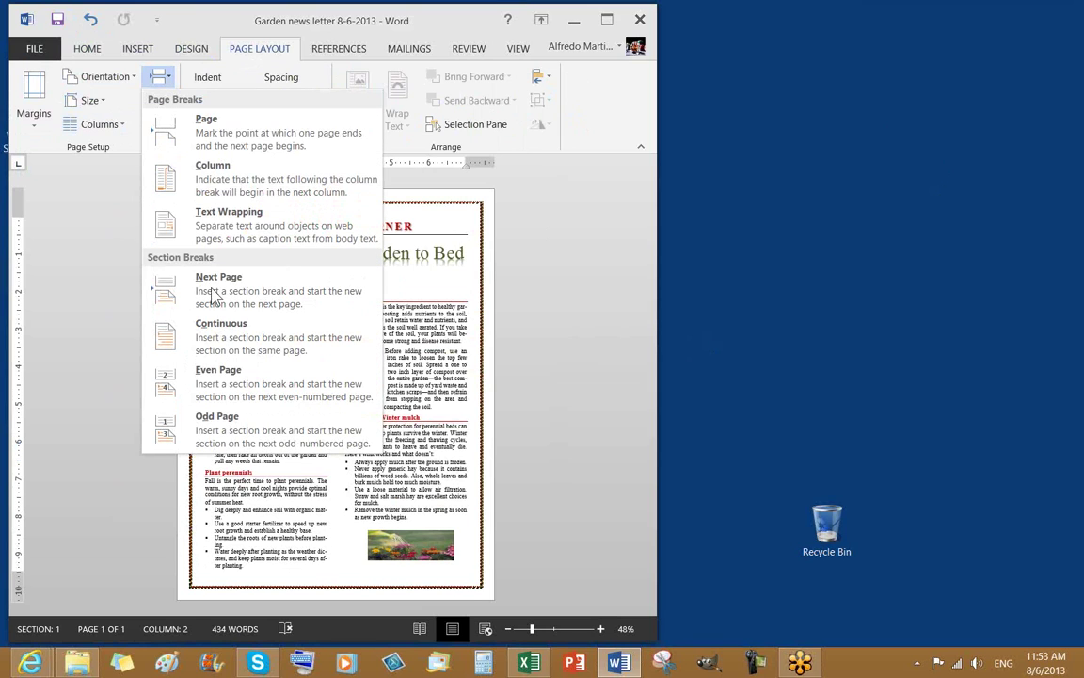
pyautogui.click(409, 350)
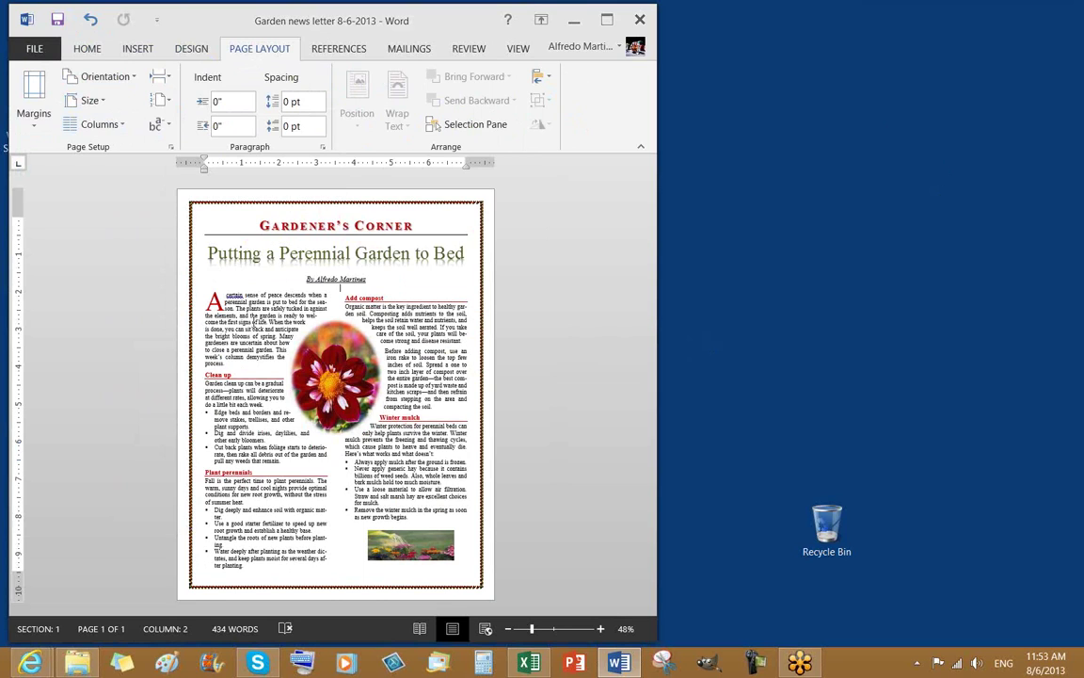
# Step: Show the HOME formatting commands and glance at the Text Effects choices without changing anything
pyautogui.click(272, 315)
pyautogui.click(87, 49)
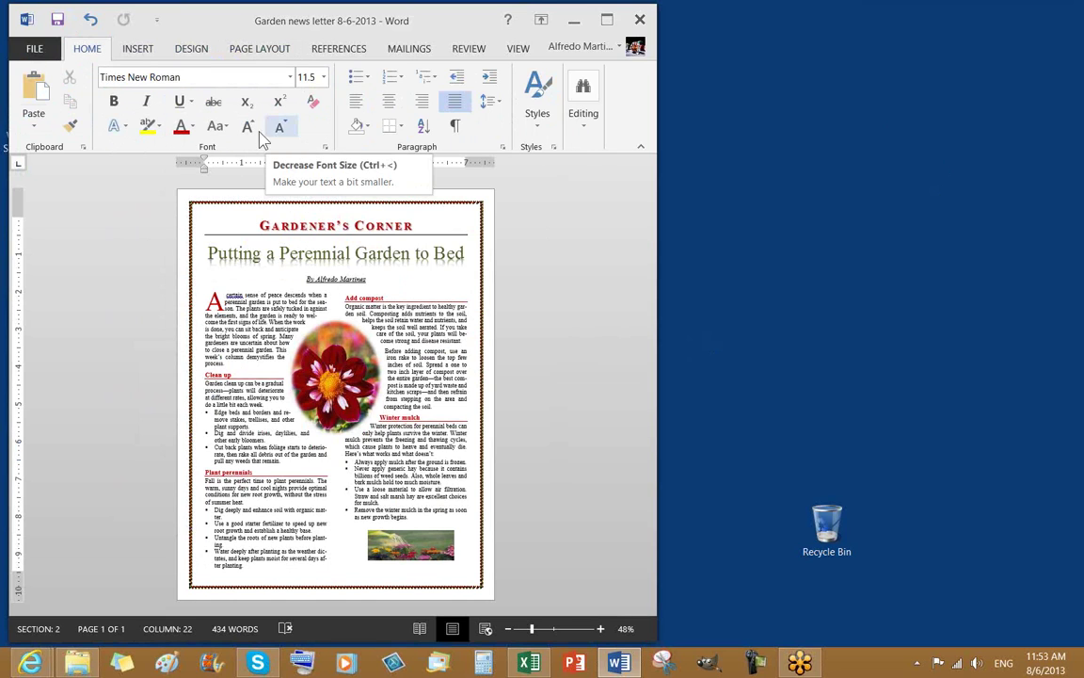
pyautogui.click(116, 126)
pyautogui.click(123, 131)
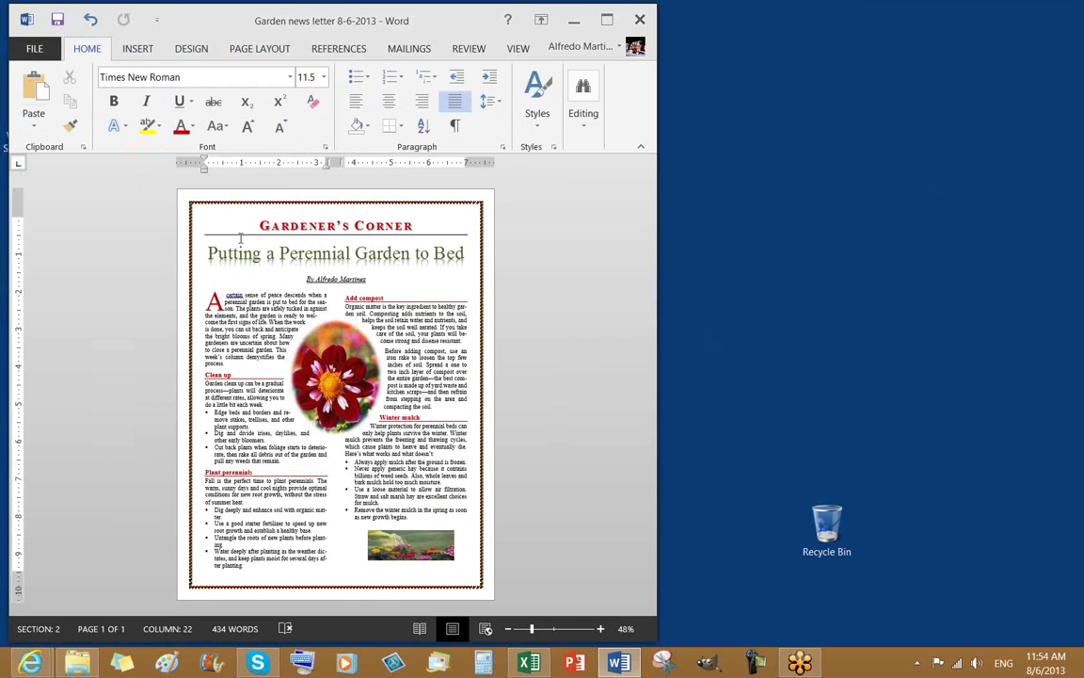
# Step: Inspect the formatting of the Putting a Perennial title, byline, drop cap and Clean up heading
pyautogui.moveTo(208, 254); pyautogui.dragTo(443, 264)
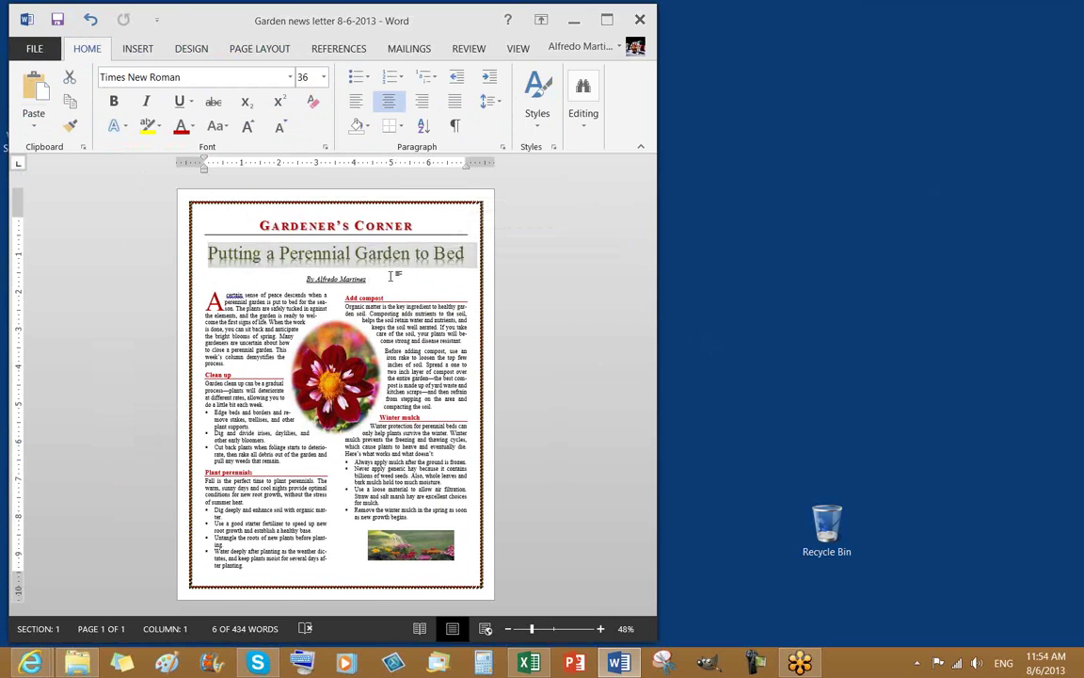
pyautogui.click(371, 279)
pyautogui.doubleClick(327, 279)
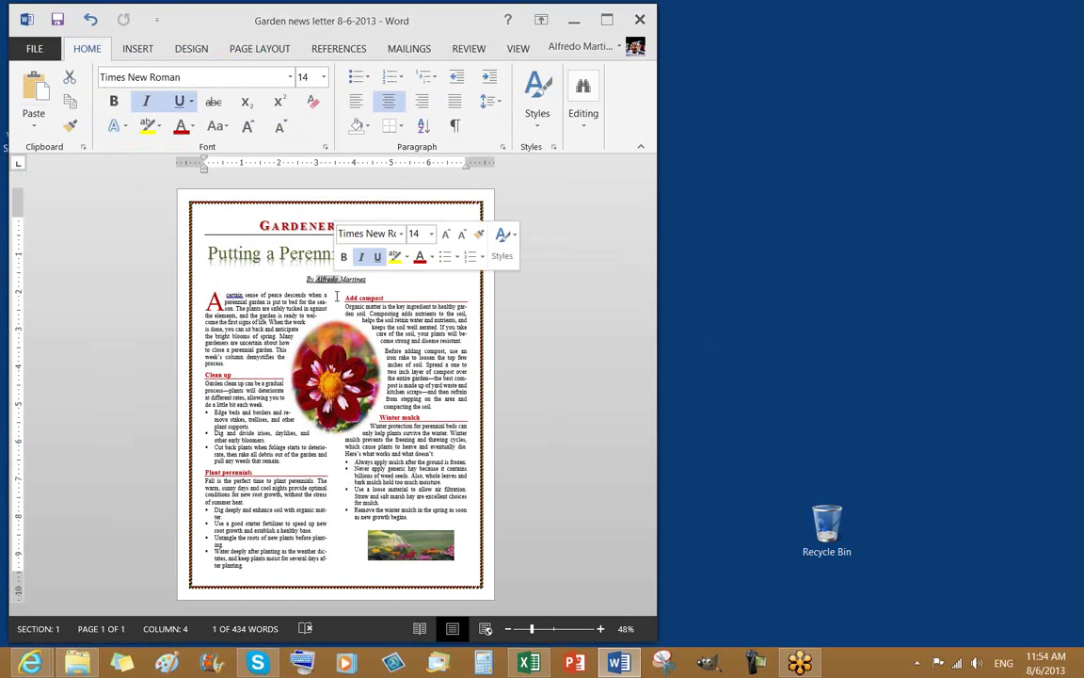
pyautogui.click(214, 301)
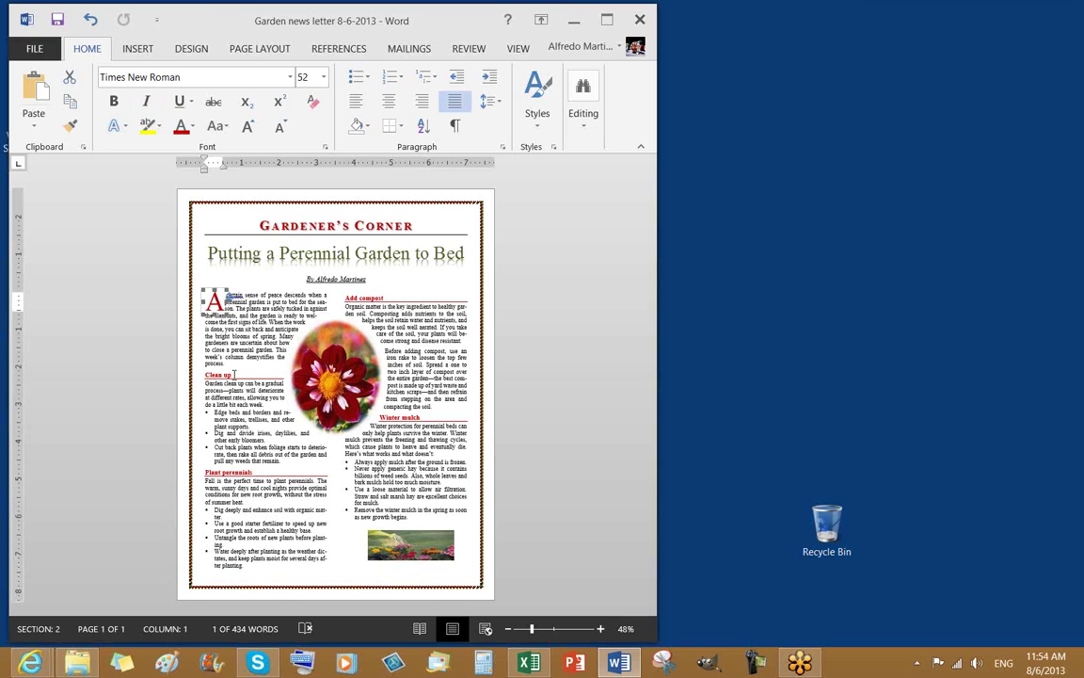
pyautogui.tripleClick(234, 374)
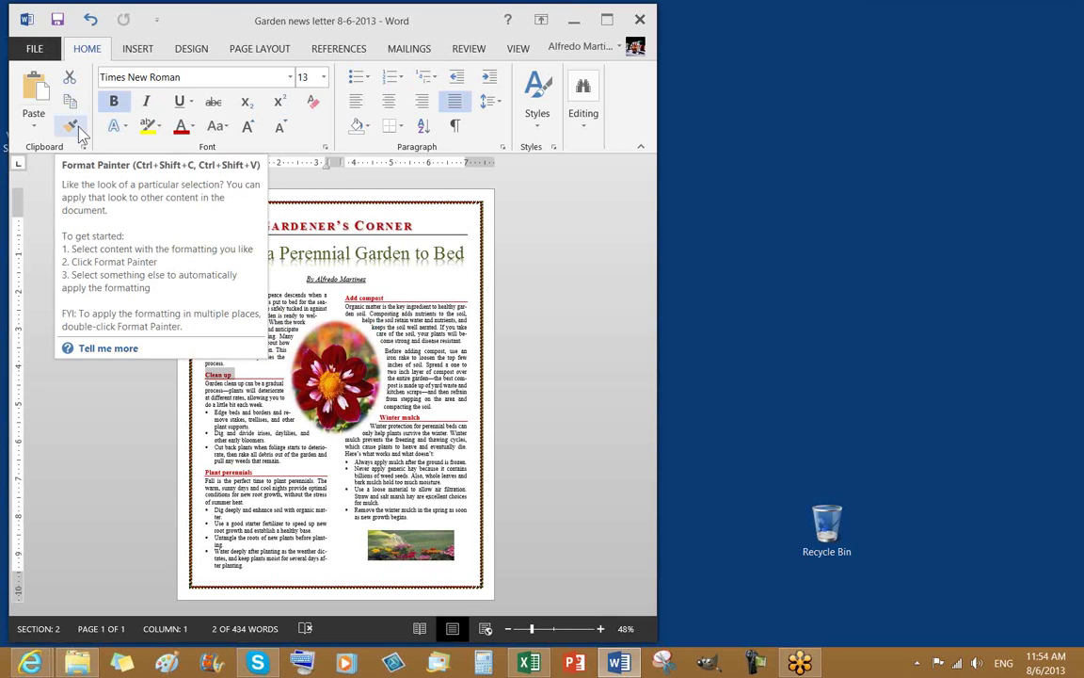
pyautogui.click(215, 344)
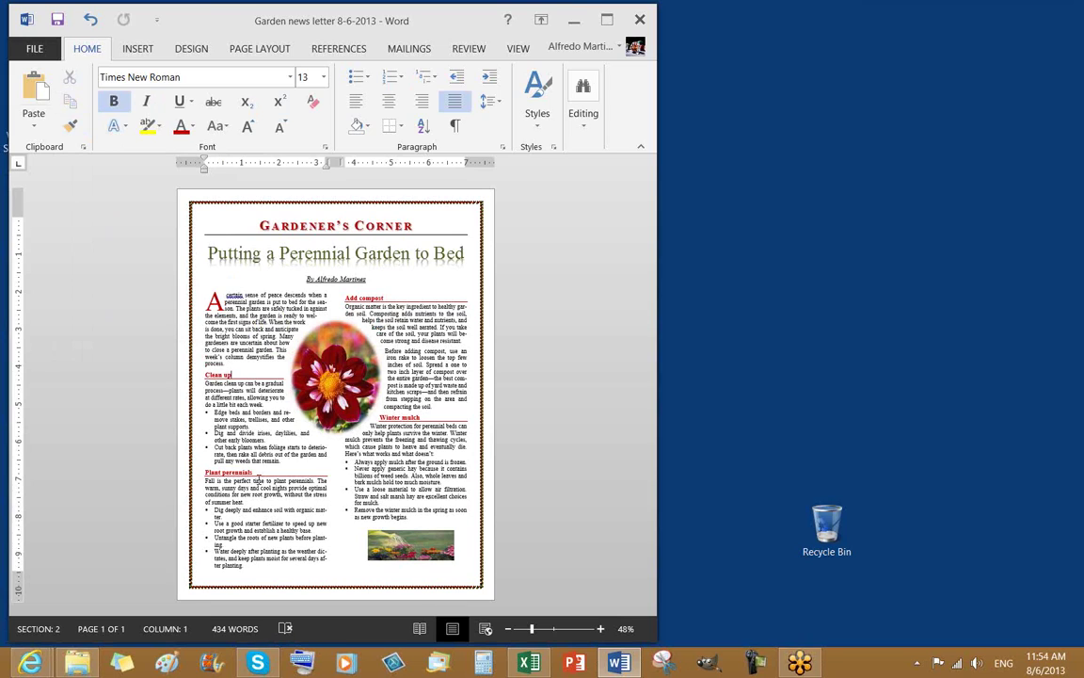
pyautogui.click(236, 430)
pyautogui.click(385, 297)
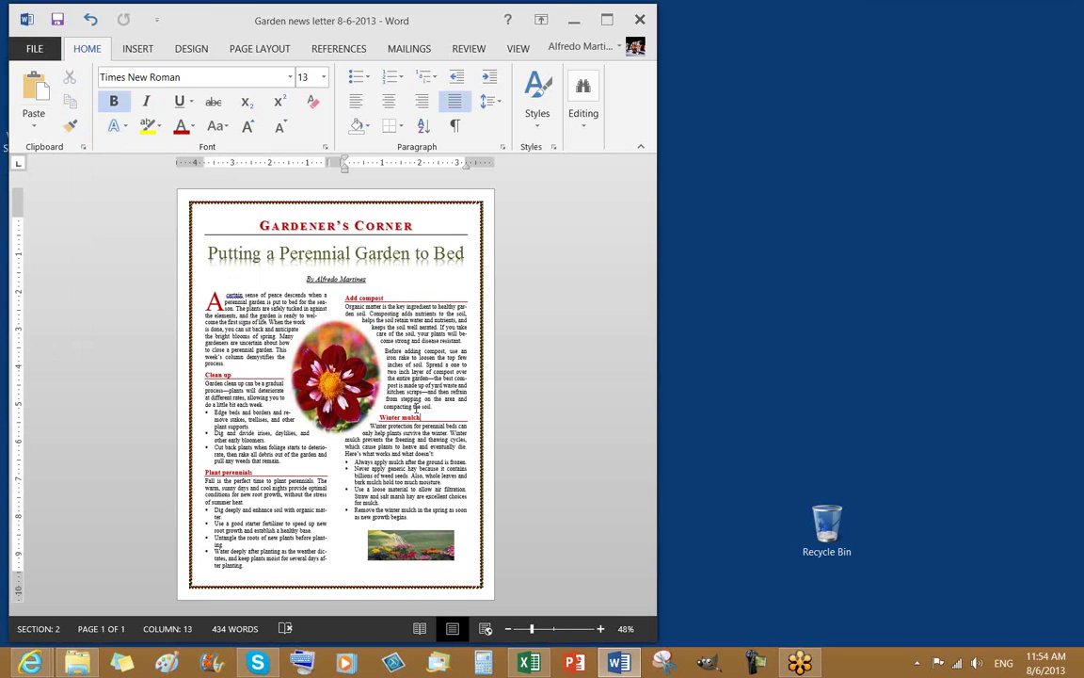
# Step: Check the dahlia photo's tight text-wrapping in Layout Options
pyautogui.click(352, 370)
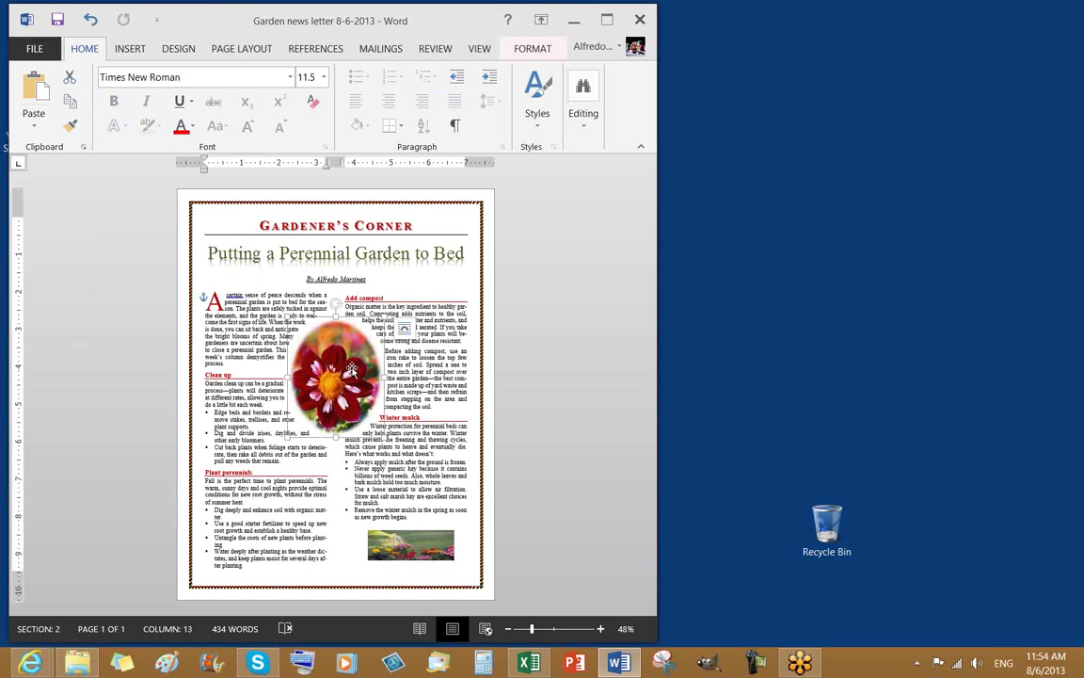
pyautogui.click(407, 329)
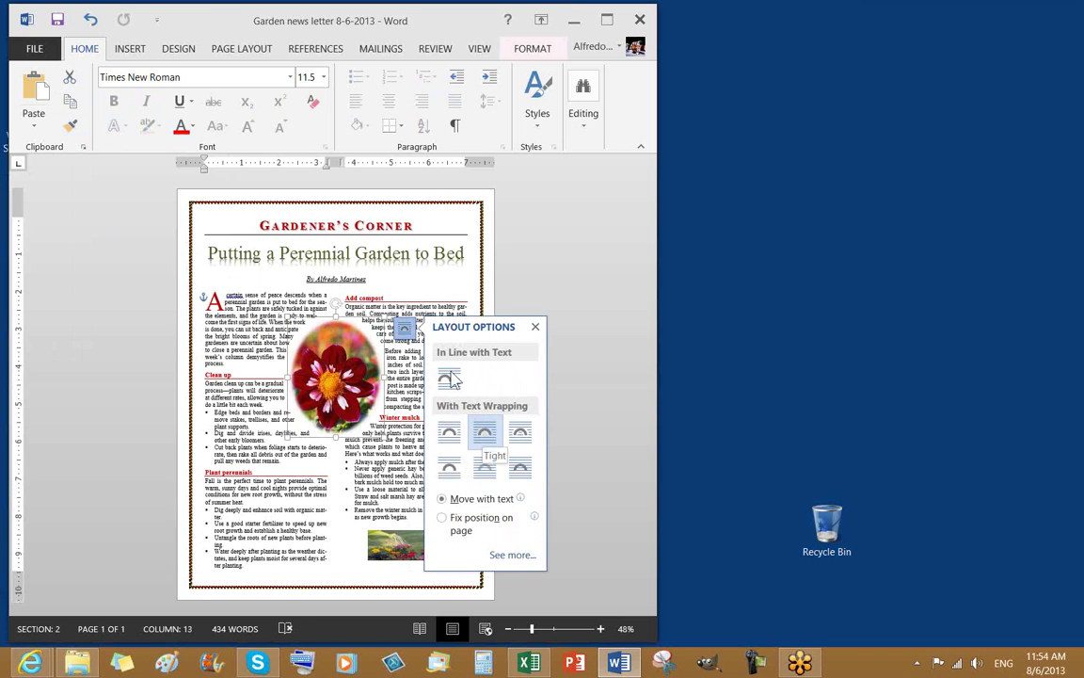
pyautogui.click(424, 290)
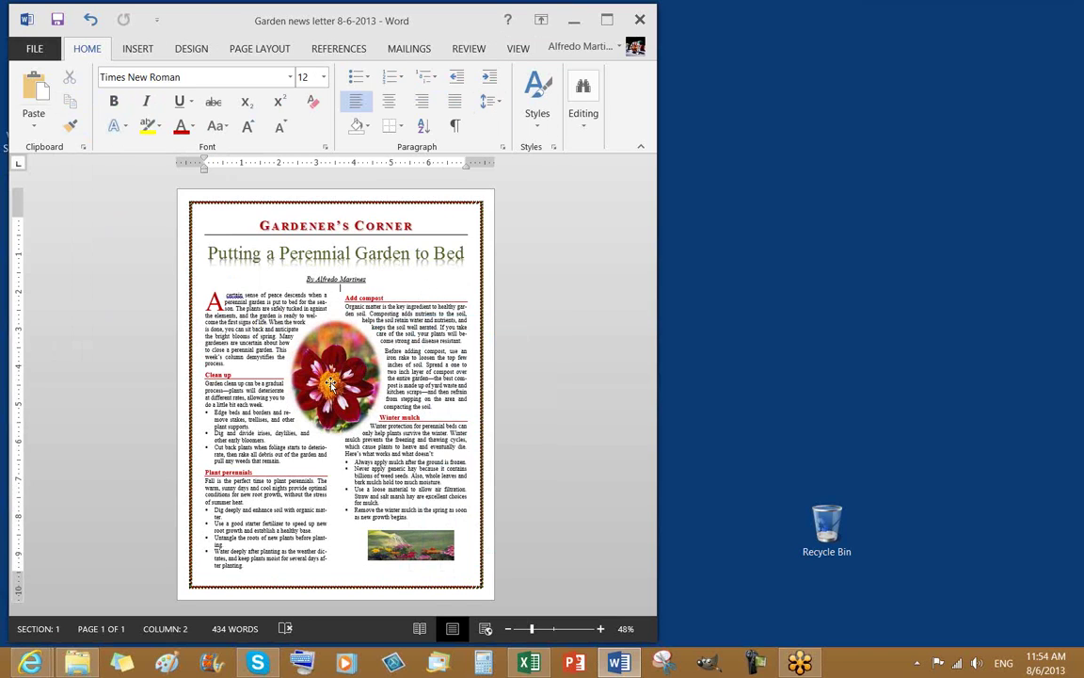
# Step: Apply the oval soft-edge picture style to the dahlia photo, then select the small garden photo
pyautogui.click(330, 382)
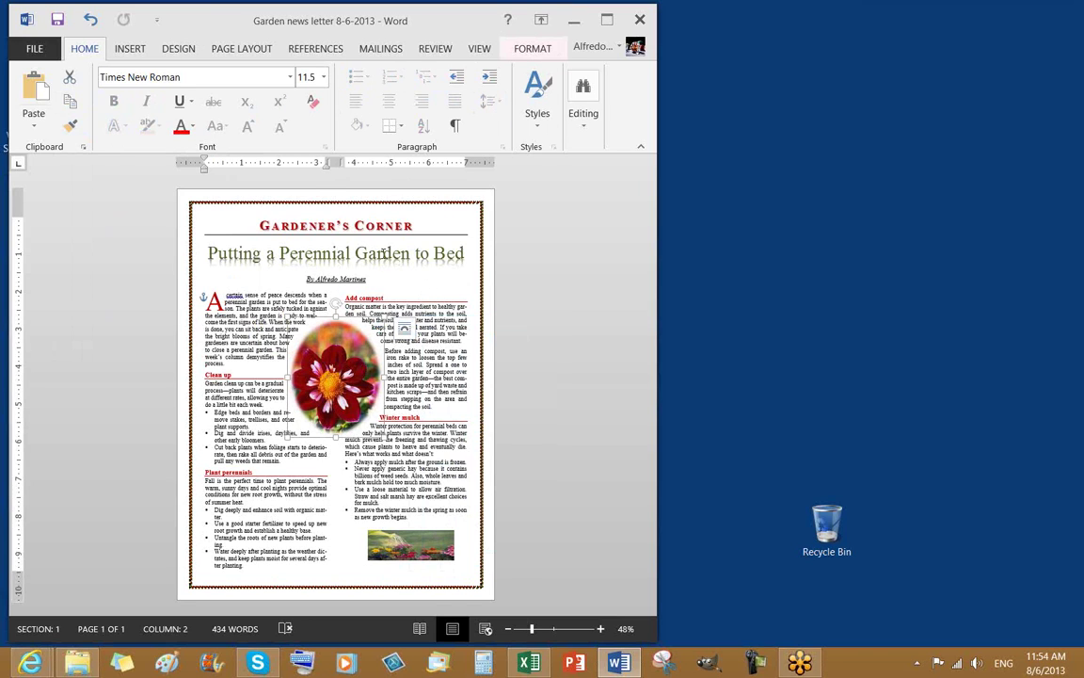
pyautogui.click(530, 49)
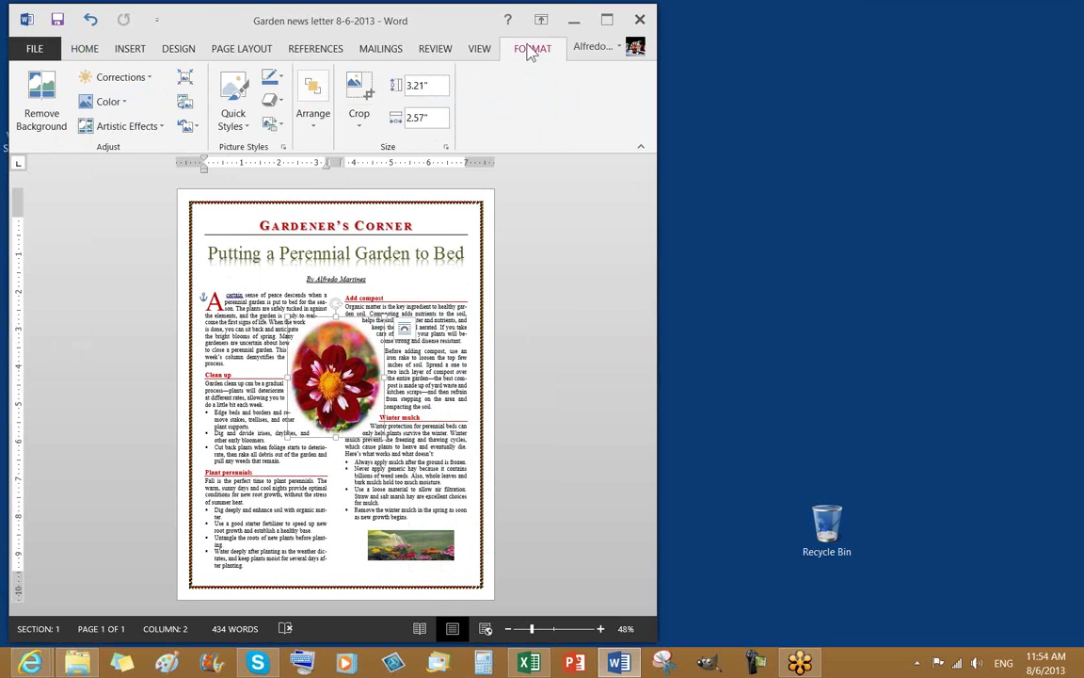
pyautogui.click(232, 120)
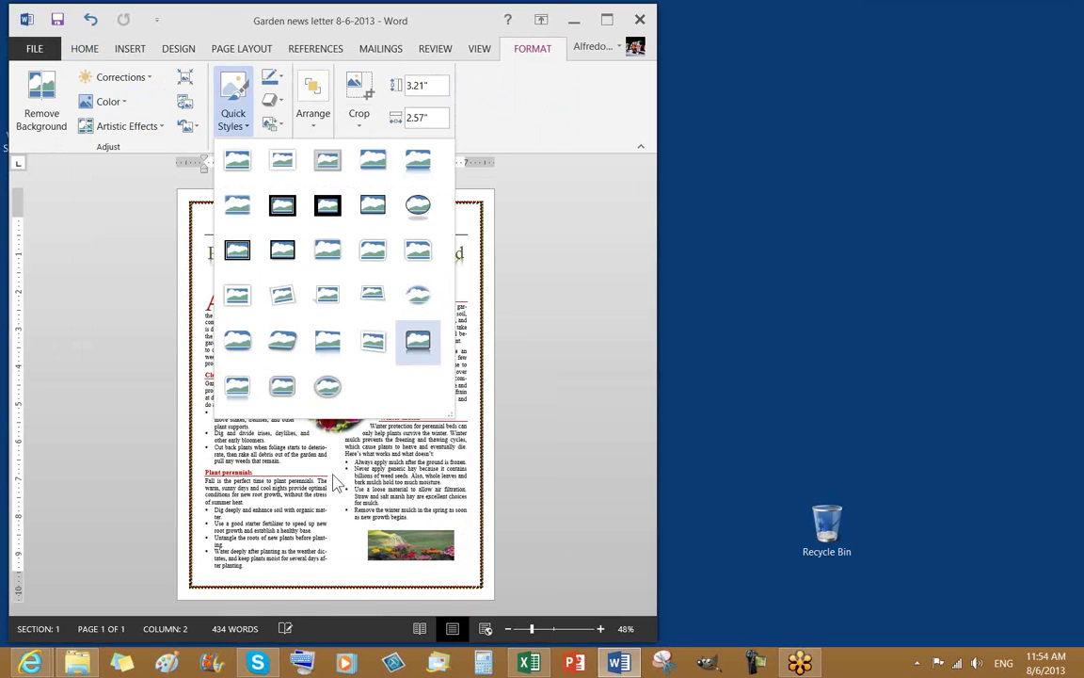
pyautogui.click(417, 299)
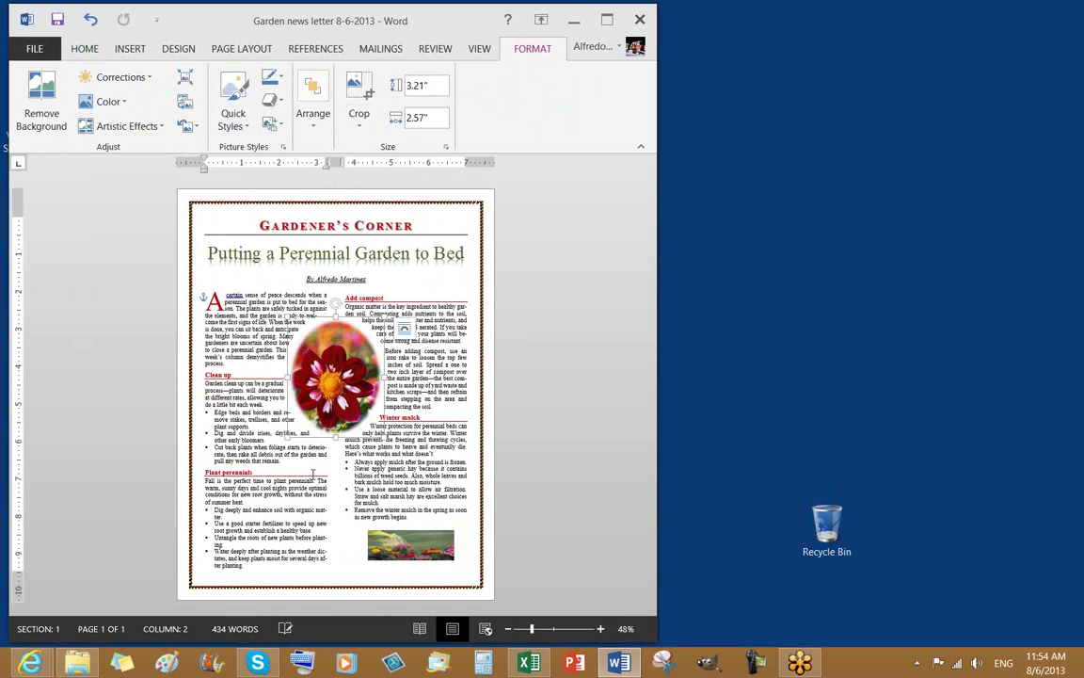
pyautogui.click(407, 548)
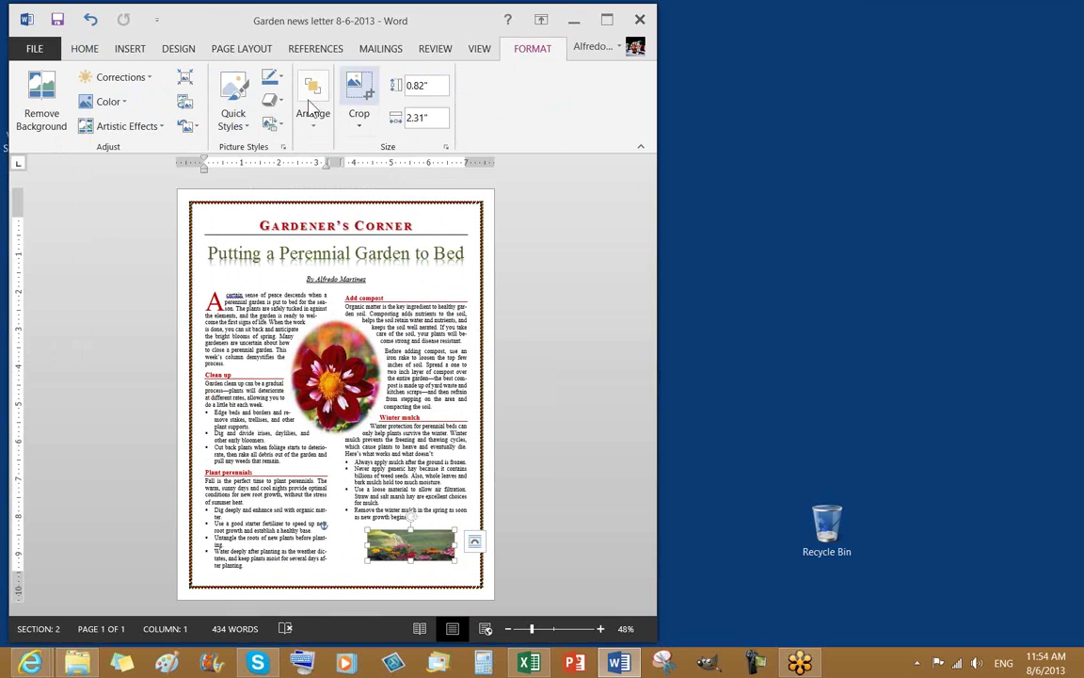
# Step: Review the garden photo's Arrange > Wrap Text choices and close them unchanged
pyautogui.click(313, 130)
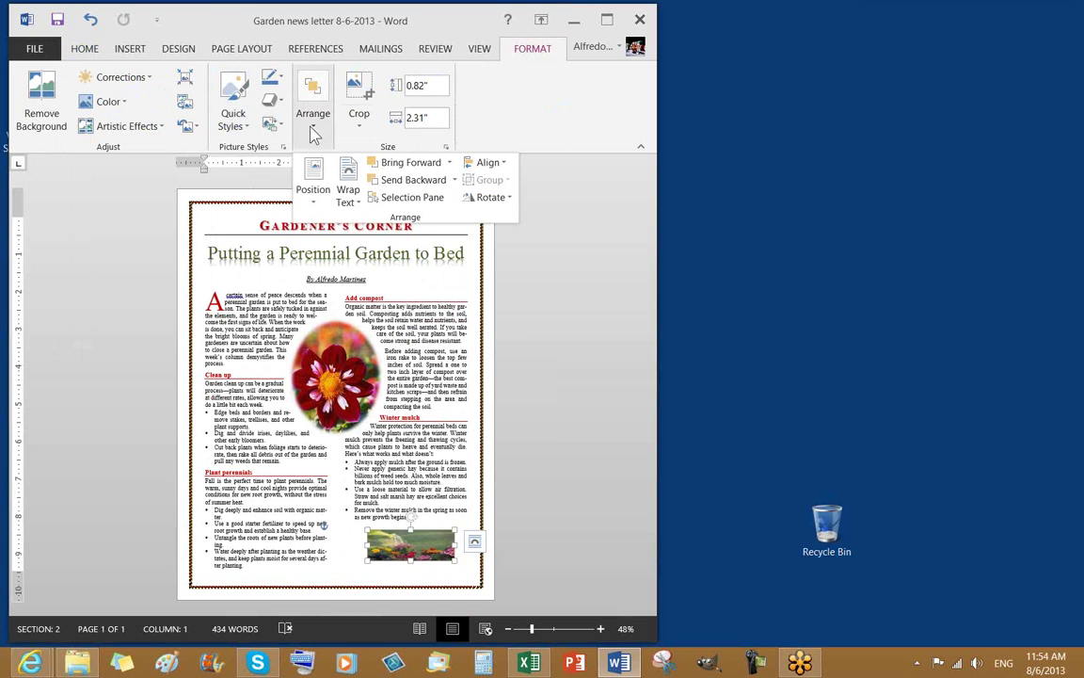
pyautogui.click(353, 201)
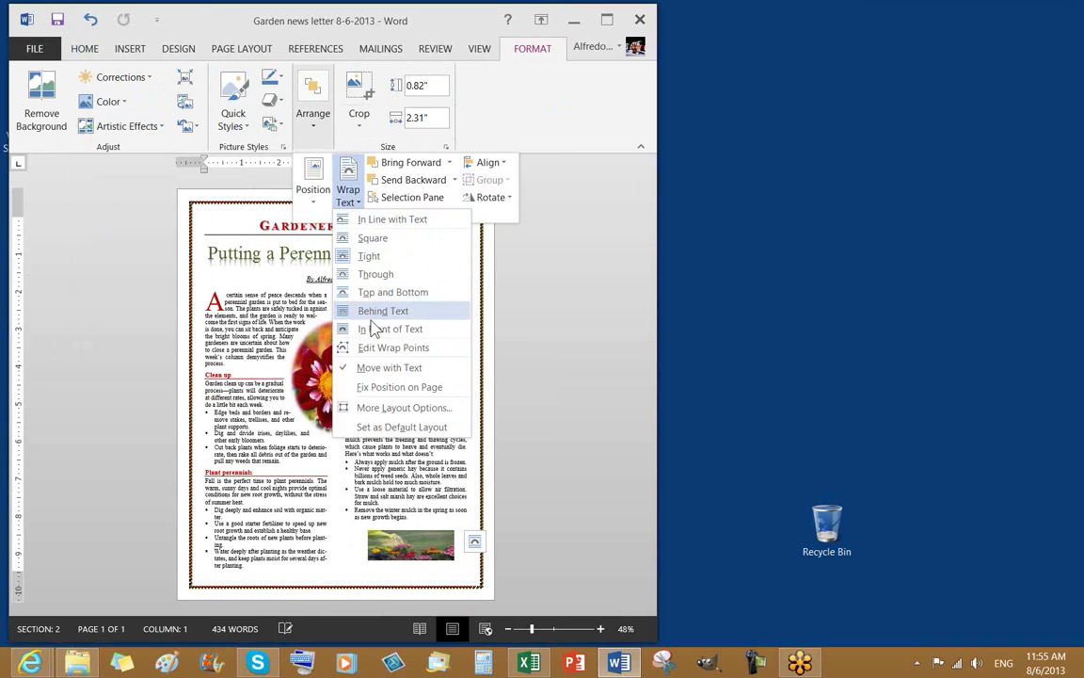
pyautogui.click(348, 191)
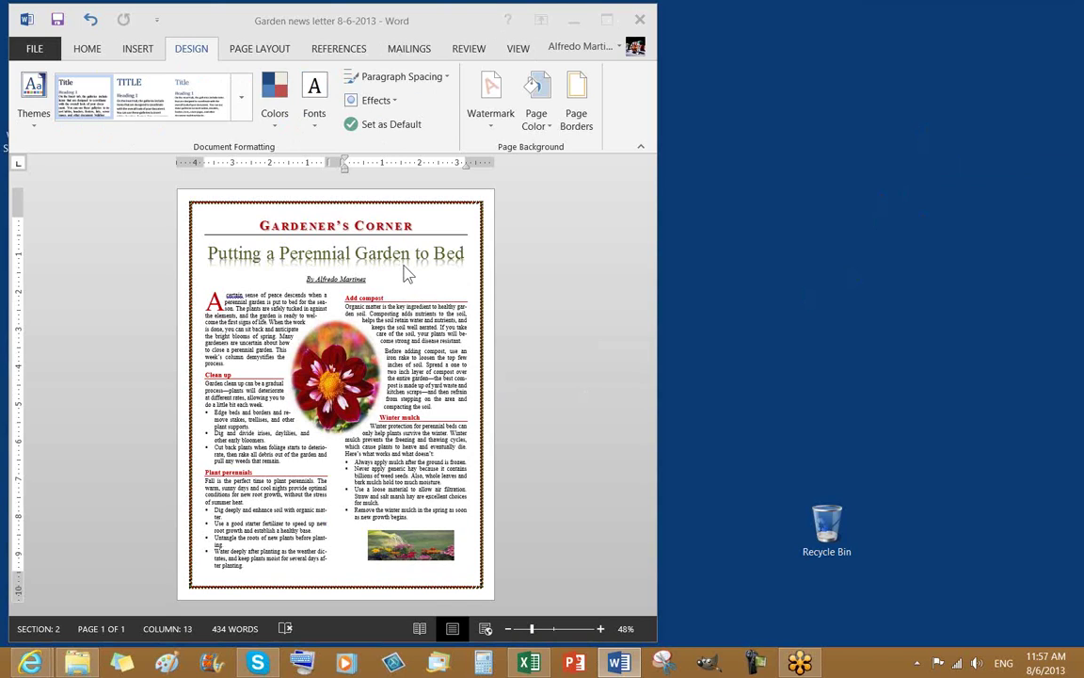
# Step: Open the Borders drop-down in the HOME tab's Paragraph group
pyautogui.click(174, 47)
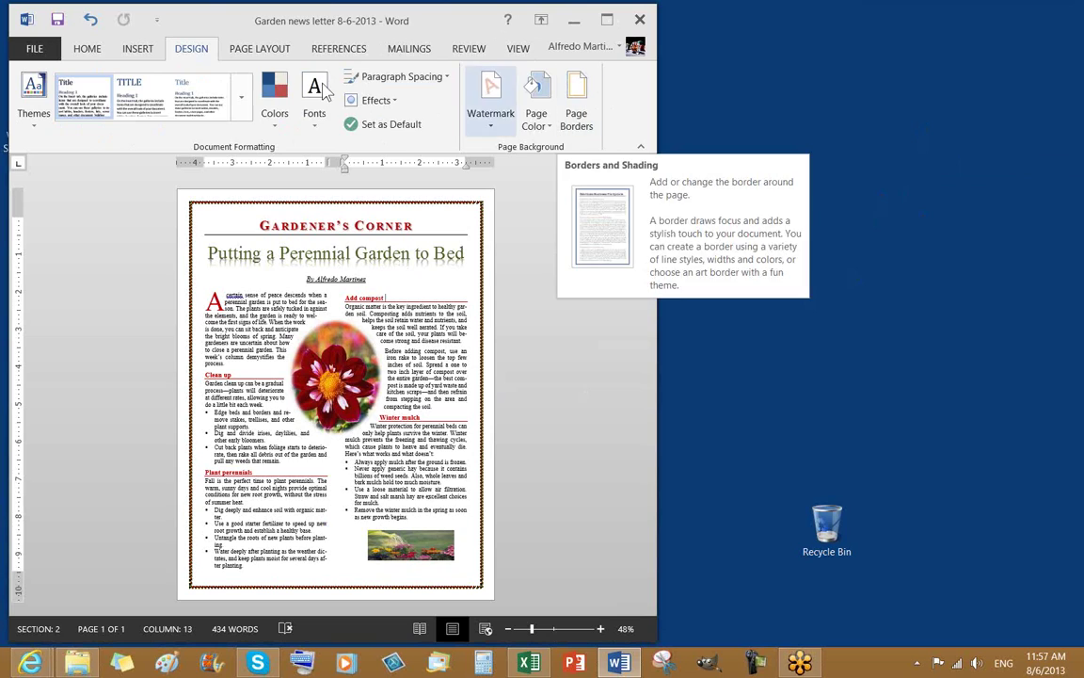
pyautogui.click(86, 51)
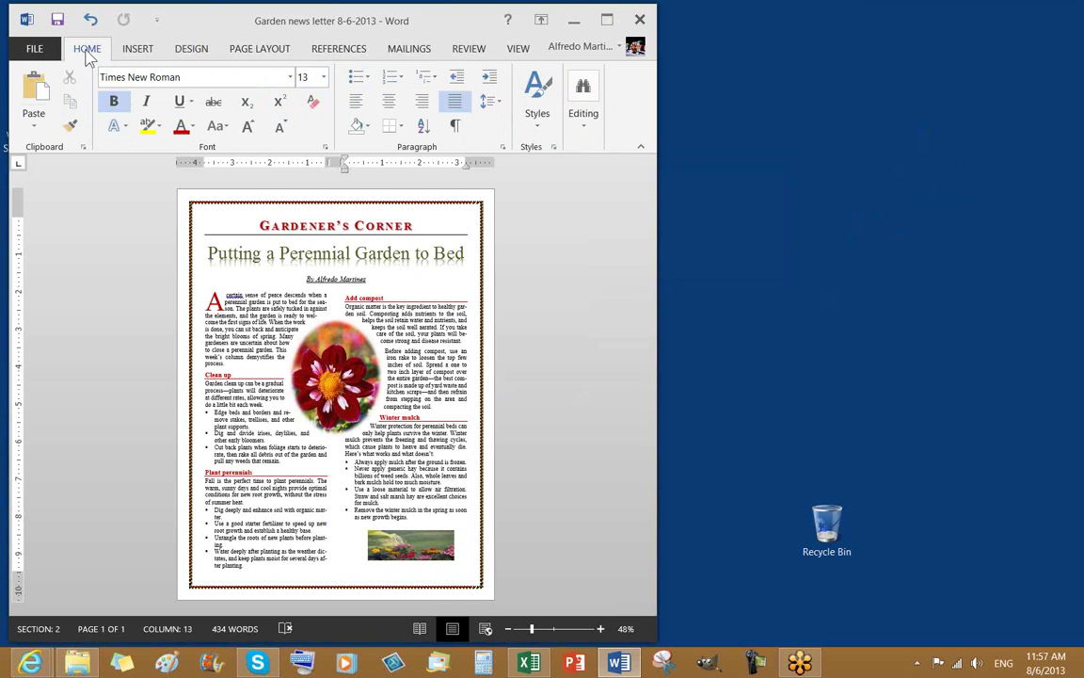
pyautogui.click(402, 129)
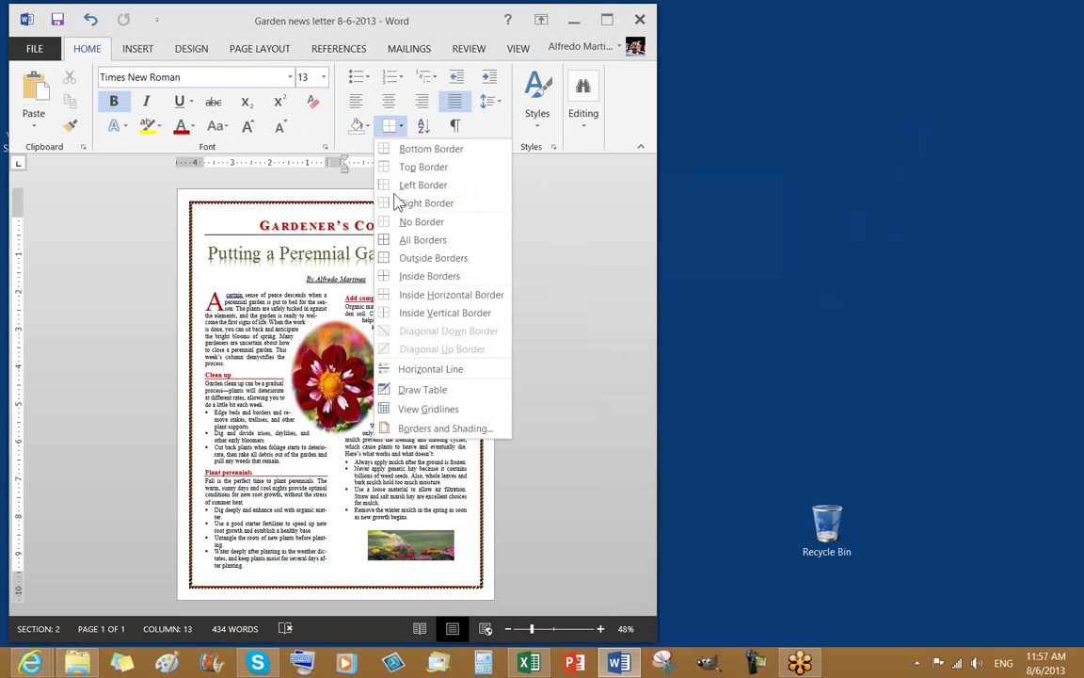
# Step: Review the Borders and Shading tabs and confirm the 6 pt flower-art whole-document page border
pyautogui.click(415, 429)
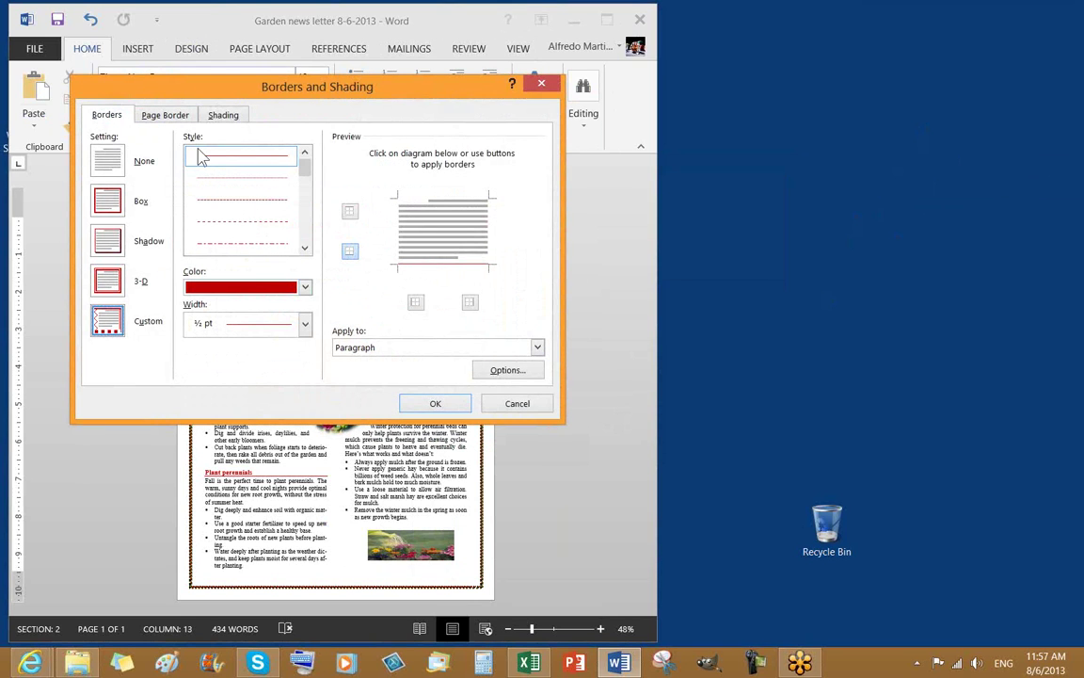
pyautogui.click(101, 116)
pyautogui.click(162, 115)
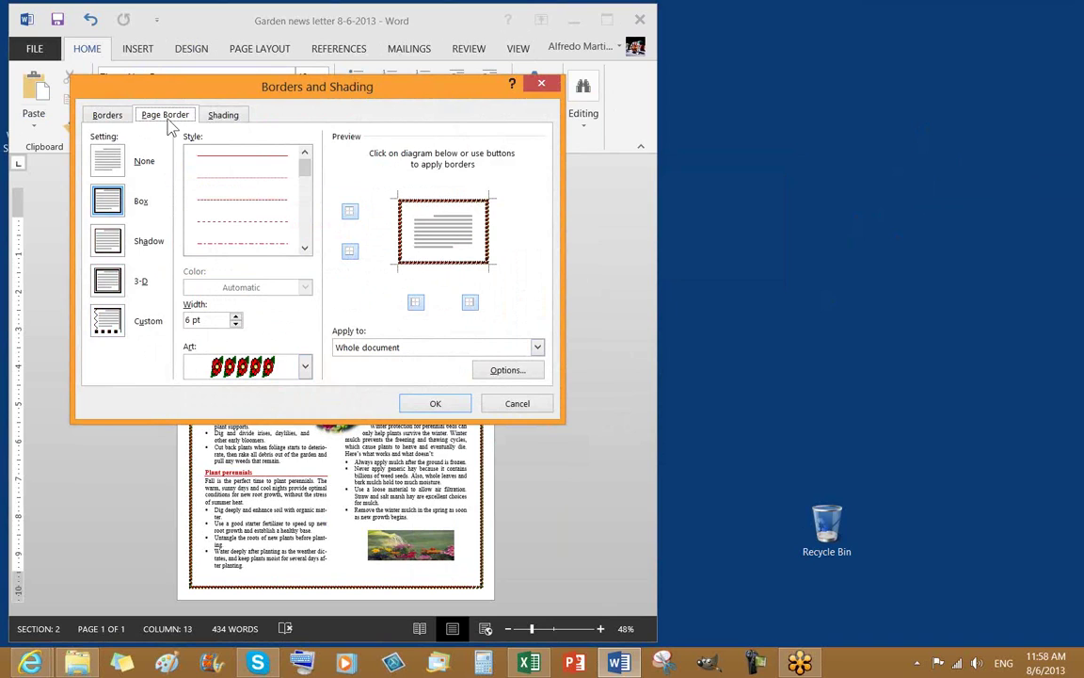
pyautogui.click(225, 117)
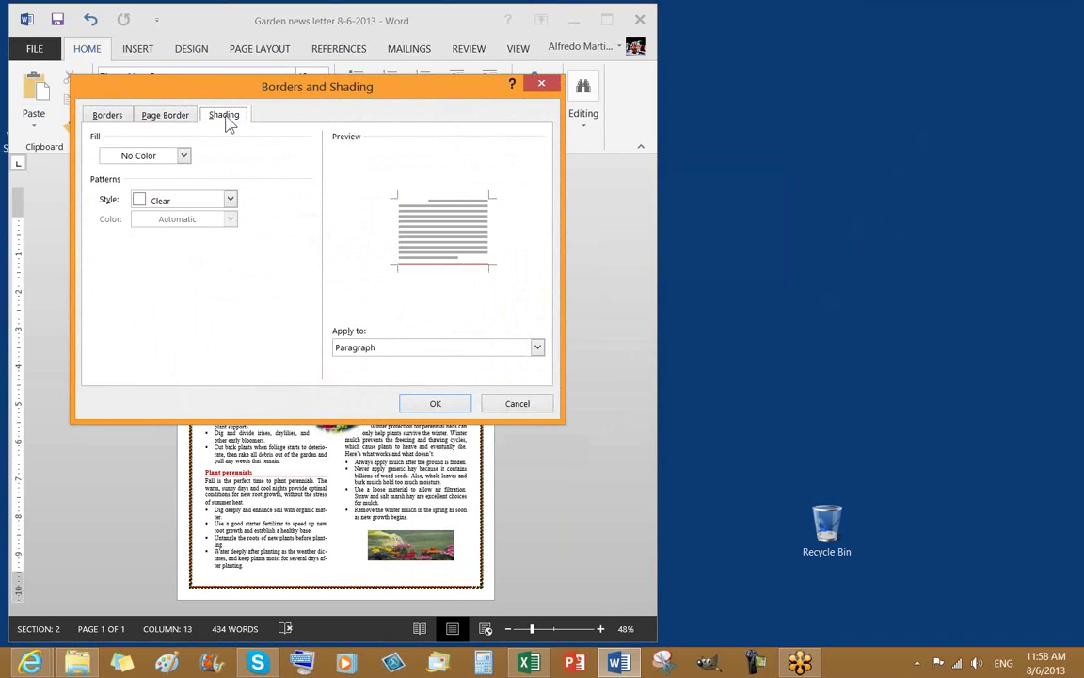
pyautogui.click(167, 118)
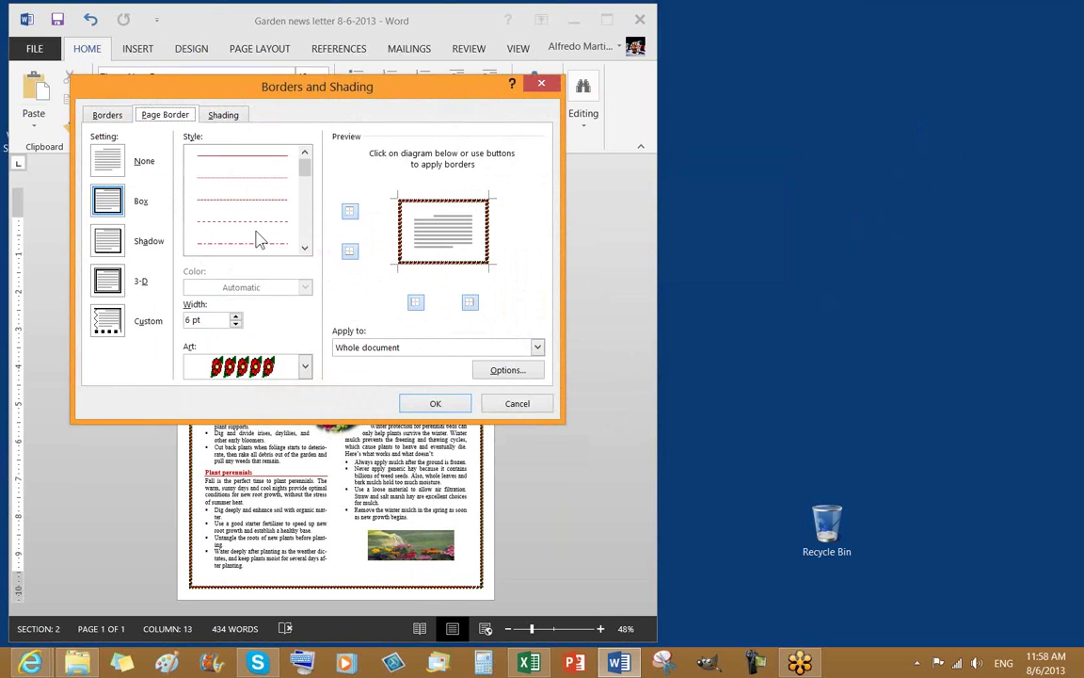
pyautogui.click(428, 402)
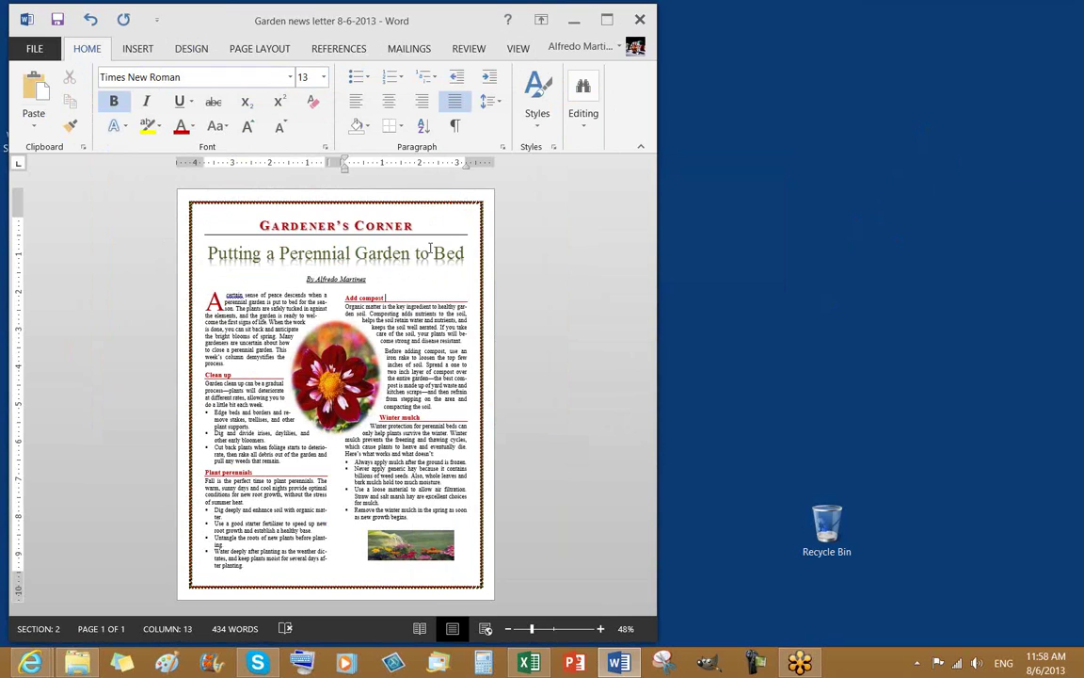